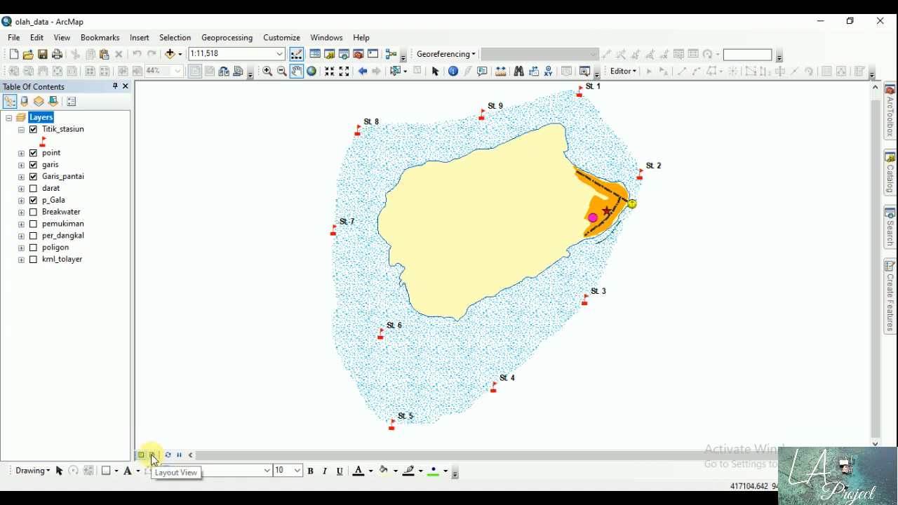
Step: Switch to the page layout and set the map page to A3 landscape, independent of the printer paper settings
{"action": "left_click", "coordinate": [151, 455]}
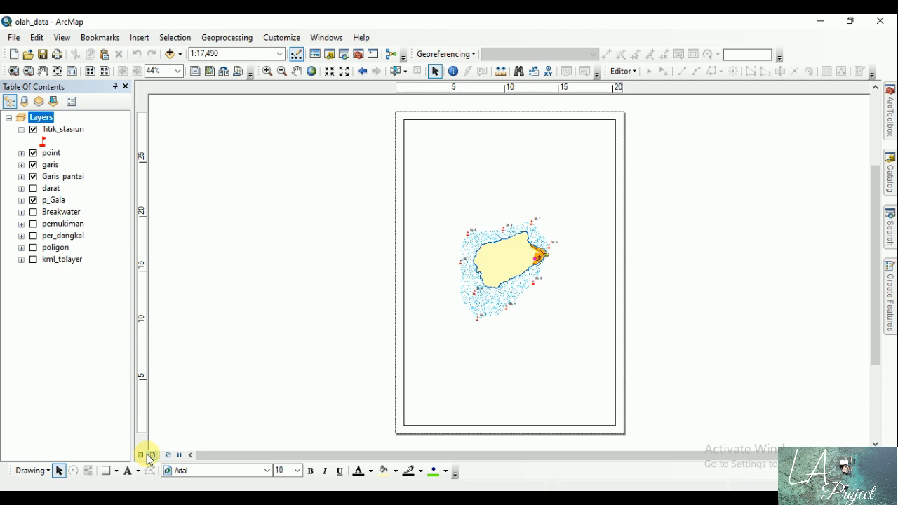
{"action": "left_click", "coordinate": [15, 38]}
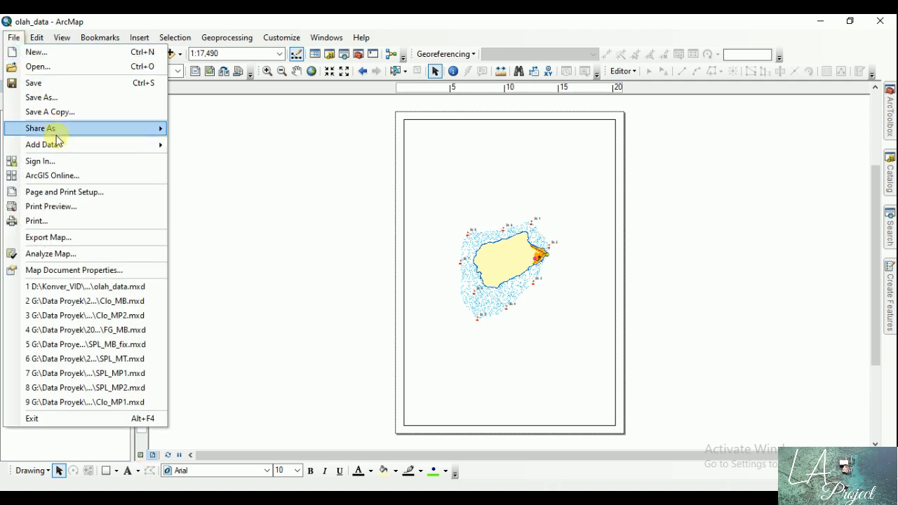
{"action": "left_click", "coordinate": [70, 193]}
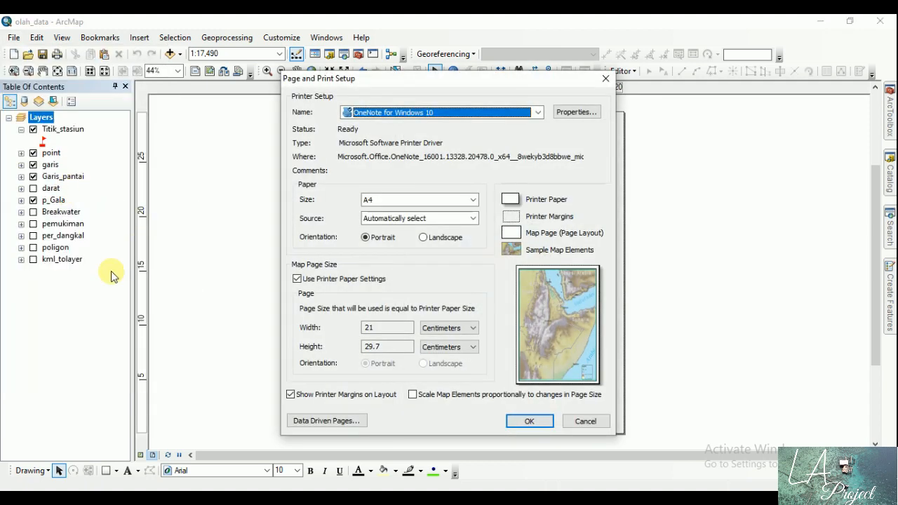
{"action": "left_click_drag", "start_coordinate": [410, 78], "coordinate": [209, 62]}
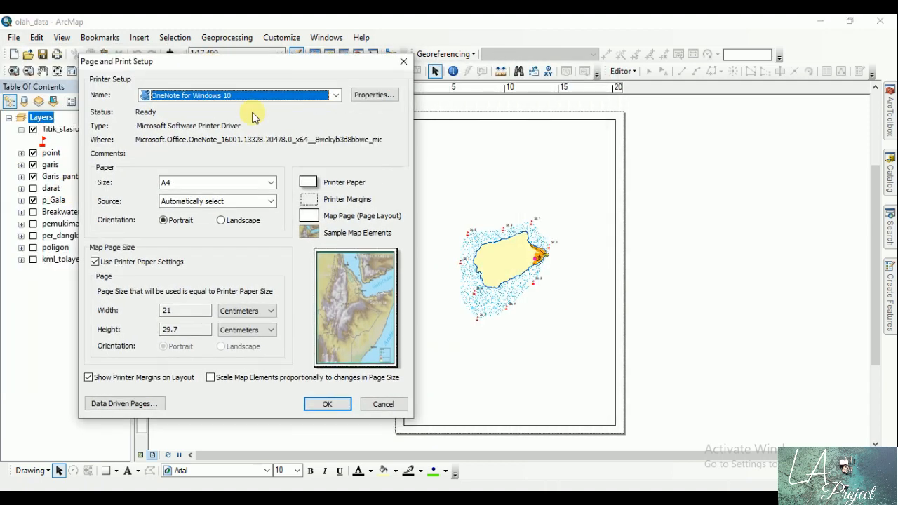
{"action": "left_click_drag", "start_coordinate": [291, 90], "coordinate": [237, 46]}
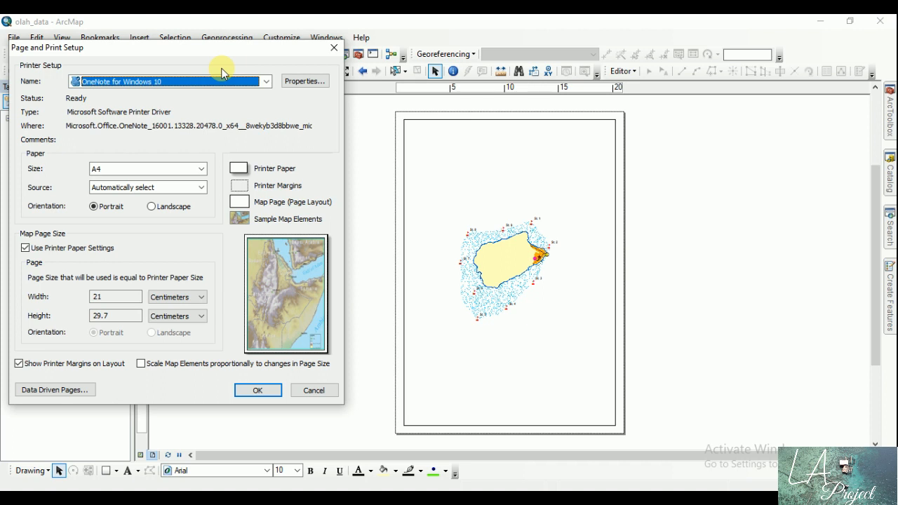
{"action": "left_click", "coordinate": [106, 248]}
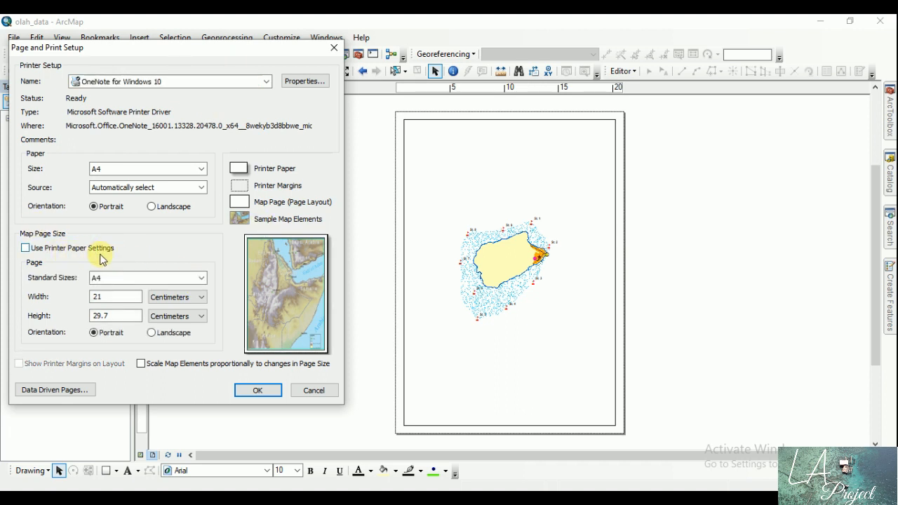
{"action": "left_click", "coordinate": [202, 278]}
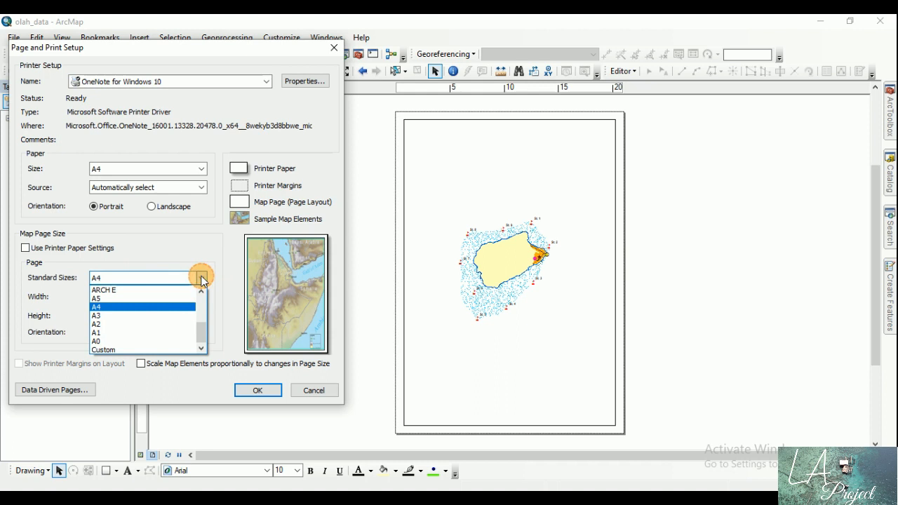
{"action": "left_click", "coordinate": [142, 316]}
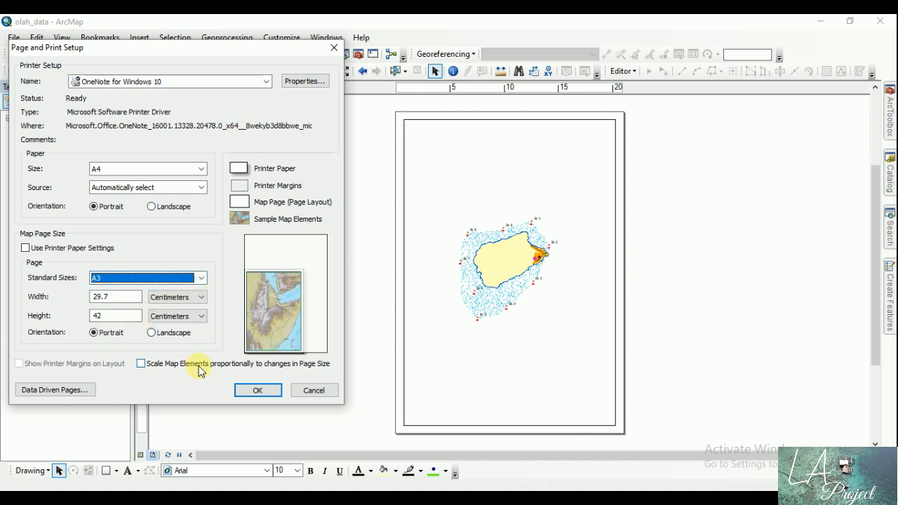
{"action": "left_click", "coordinate": [152, 336]}
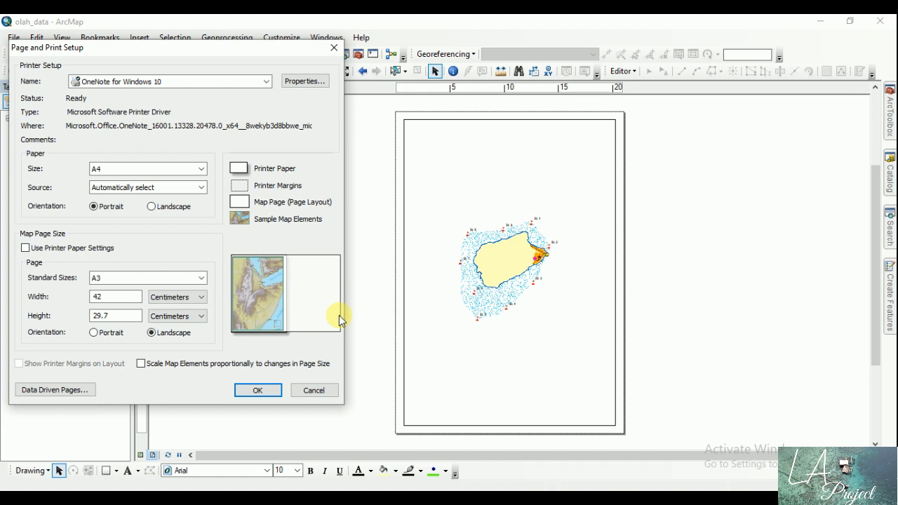
{"action": "left_click", "coordinate": [266, 390]}
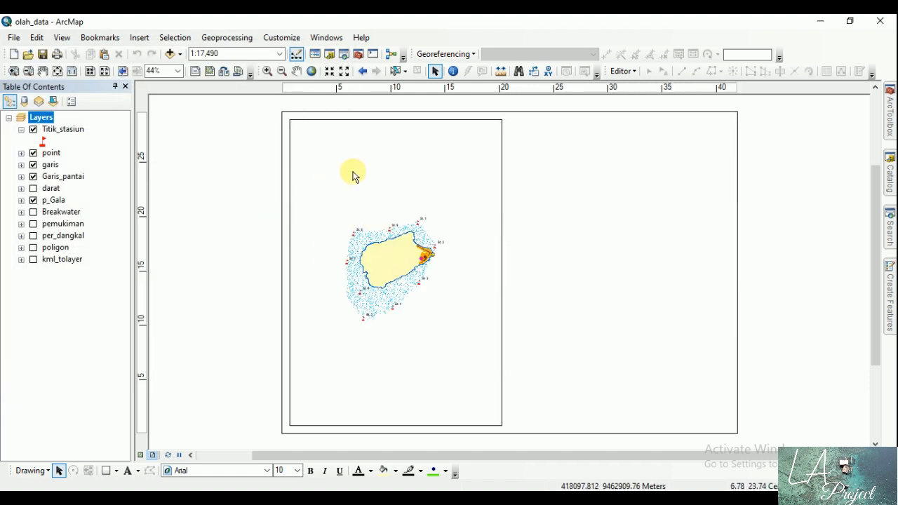
Step: Widen the data frame until its right edge reaches about 32 cm on the page ruler
{"action": "left_click", "coordinate": [315, 137]}
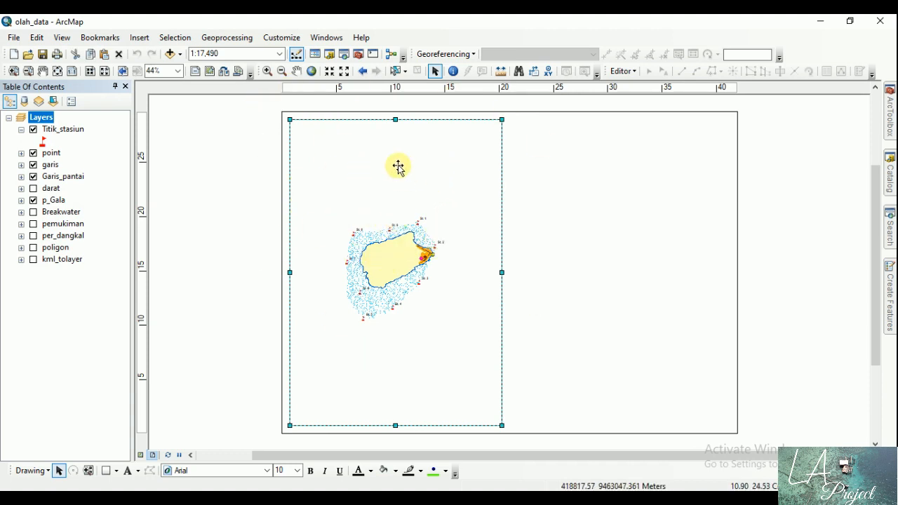
{"action": "left_click_drag", "start_coordinate": [502, 272], "coordinate": [633, 275]}
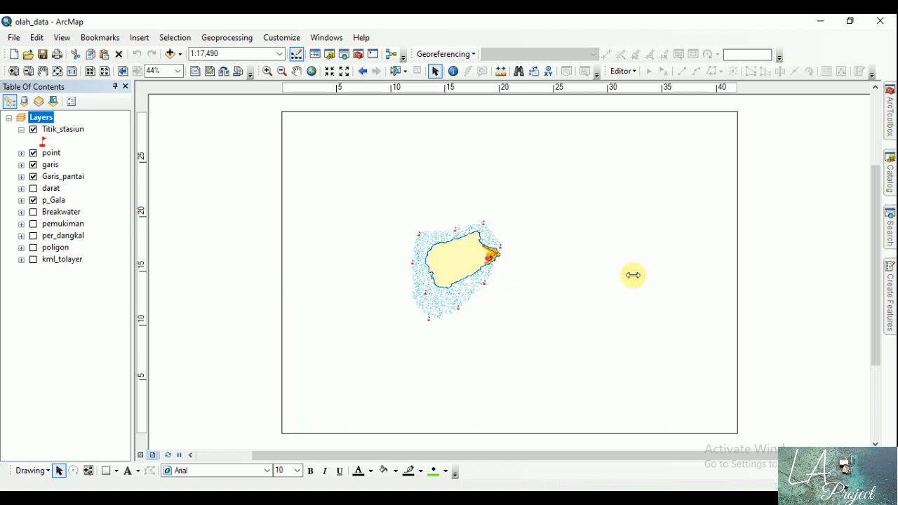
{"action": "left_click", "coordinate": [214, 160]}
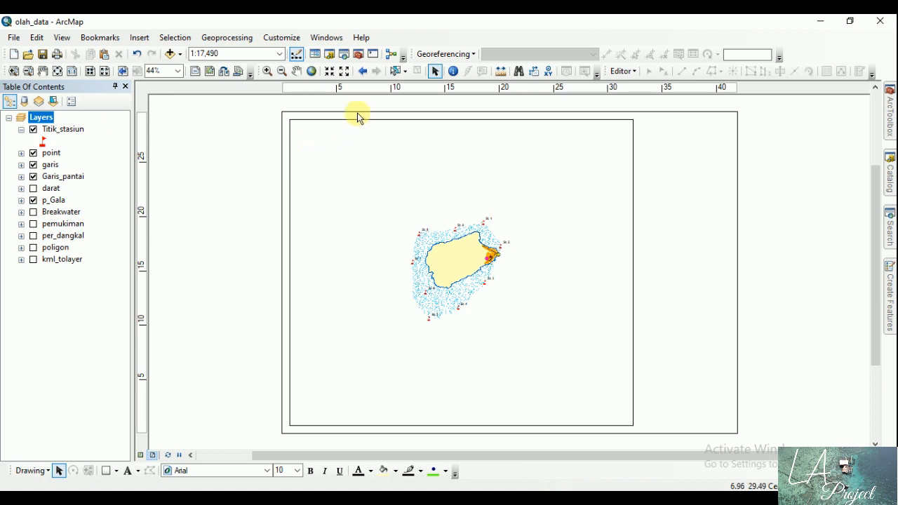
Step: Examine the layout page up close around its upper-left corner and the island, and return to the whole page
{"action": "left_click", "coordinate": [14, 71]}
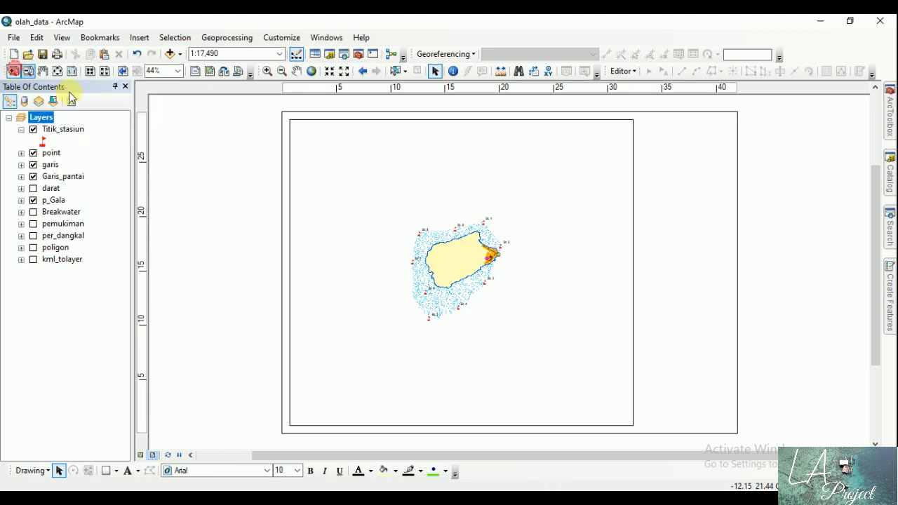
{"action": "left_click_drag", "start_coordinate": [255, 107], "coordinate": [487, 249]}
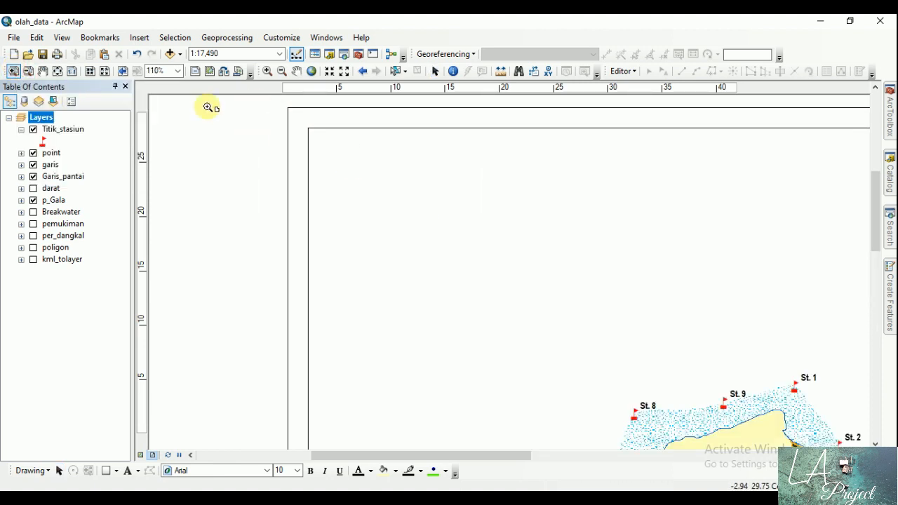
{"action": "left_click", "coordinate": [27, 72]}
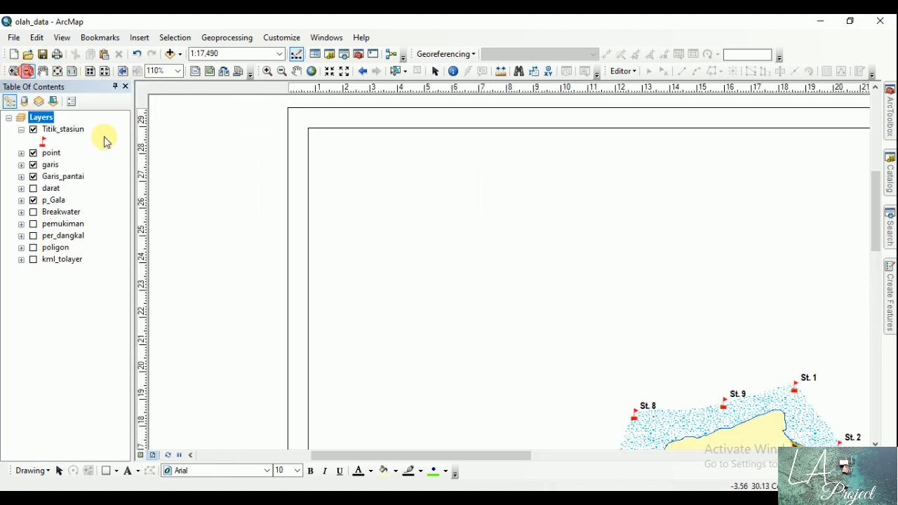
{"action": "left_click", "coordinate": [644, 355]}
{"action": "left_click", "coordinate": [557, 342]}
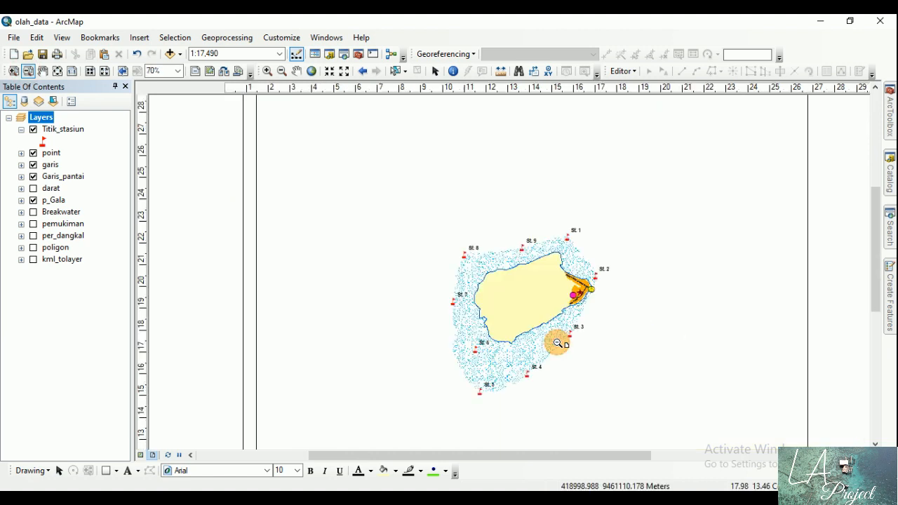
{"action": "left_click", "coordinate": [556, 338]}
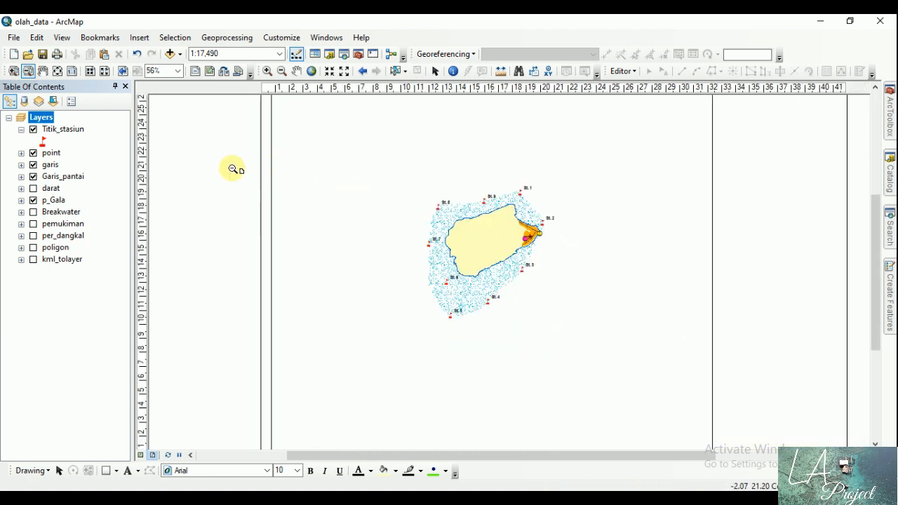
{"action": "left_click", "coordinate": [43, 72]}
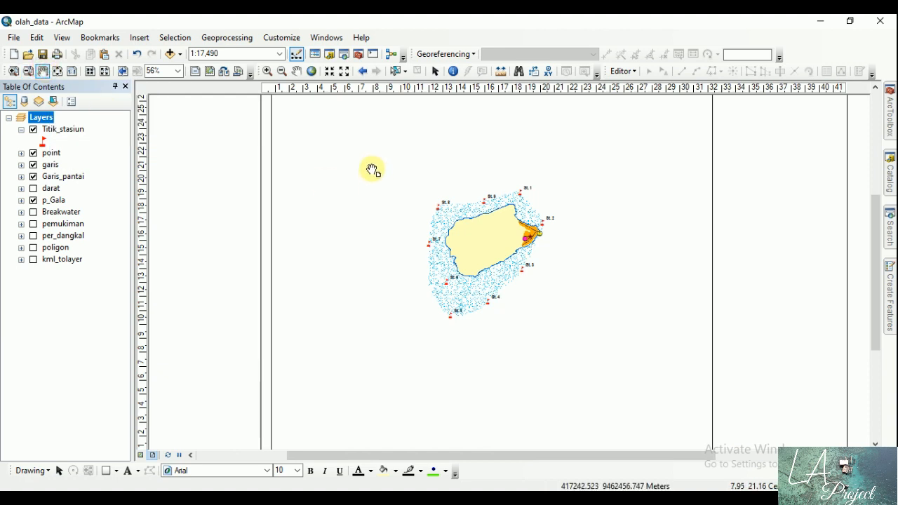
{"action": "left_click_drag", "start_coordinate": [371, 171], "coordinate": [471, 276]}
{"action": "left_click_drag", "start_coordinate": [576, 266], "coordinate": [337, 156]}
{"action": "left_click_drag", "start_coordinate": [280, 157], "coordinate": [477, 161]}
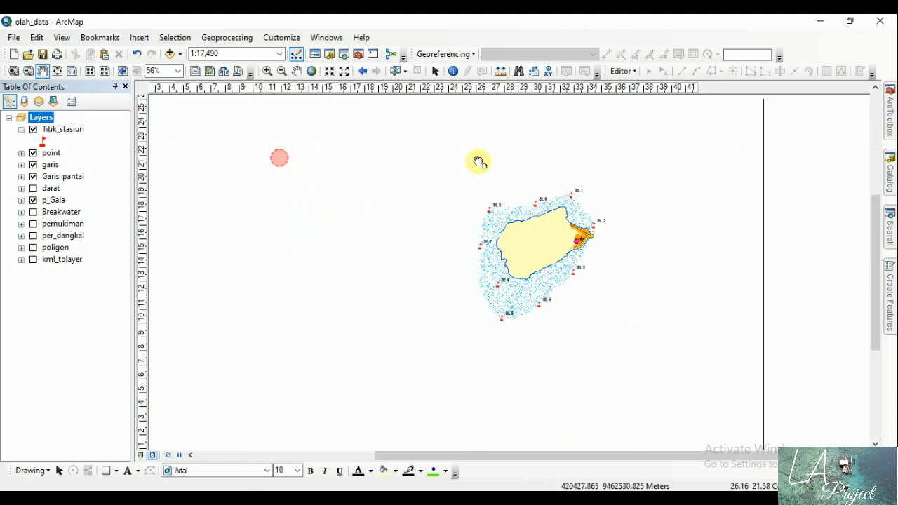
{"action": "left_click", "coordinate": [59, 73]}
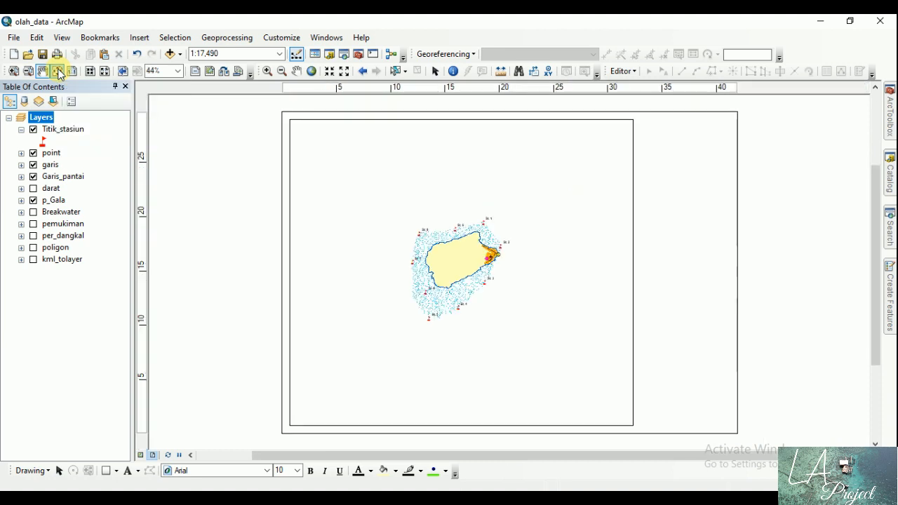
Step: Inspect the layout around stations 1 and 2, view it at 100% and fixed zoom levels, and return to the whole page
{"action": "left_click", "coordinate": [14, 71]}
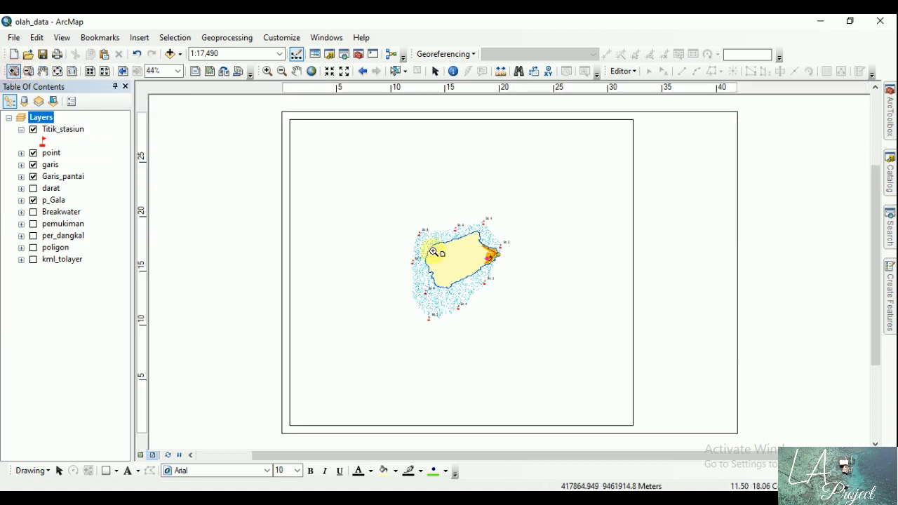
{"action": "left_click_drag", "start_coordinate": [477, 216], "coordinate": [527, 257]}
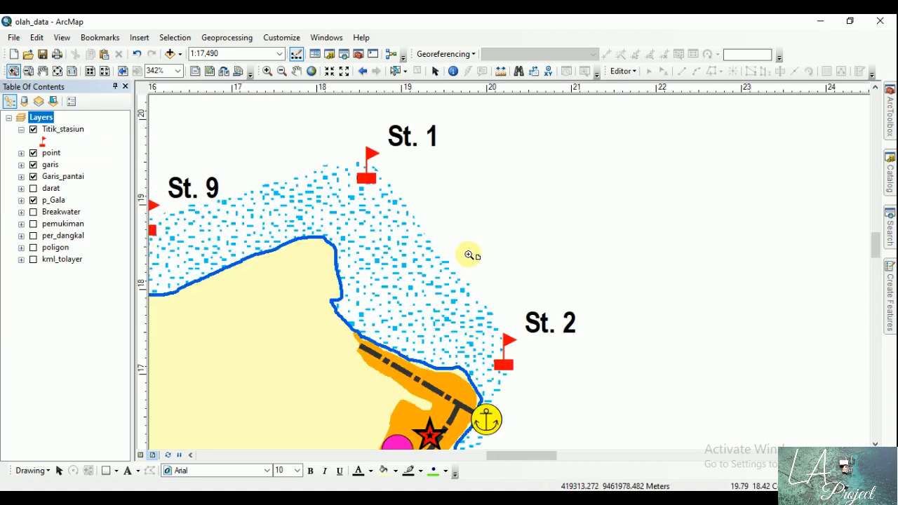
{"action": "left_click", "coordinate": [59, 71]}
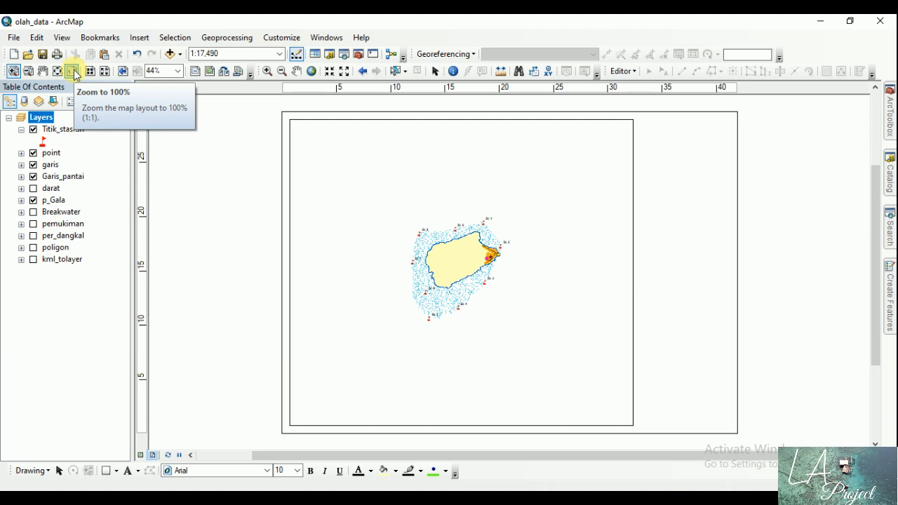
{"action": "left_click", "coordinate": [73, 72]}
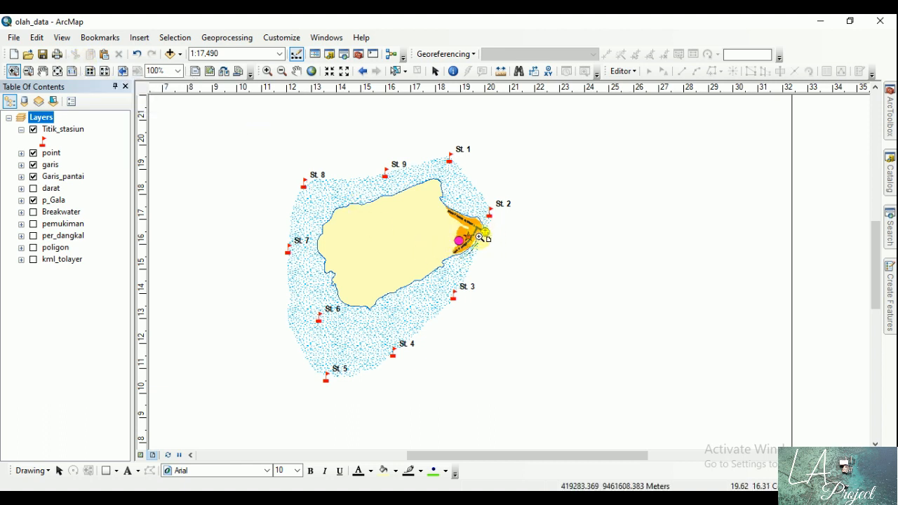
{"action": "left_click", "coordinate": [92, 73]}
{"action": "left_click", "coordinate": [104, 73]}
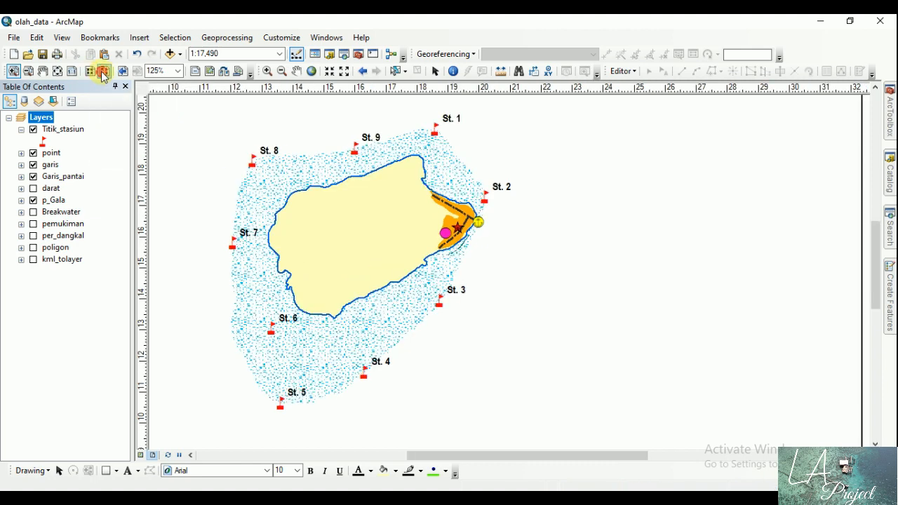
{"action": "left_click", "coordinate": [58, 71]}
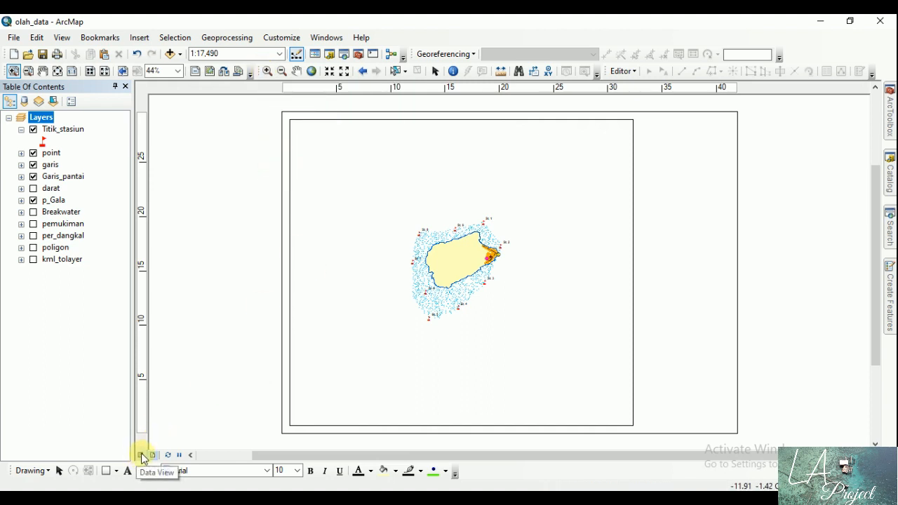
Step: Enlarge the map inside the data frame around station 8, inspect that station on the page, and return to the whole page
{"action": "left_click", "coordinate": [267, 73]}
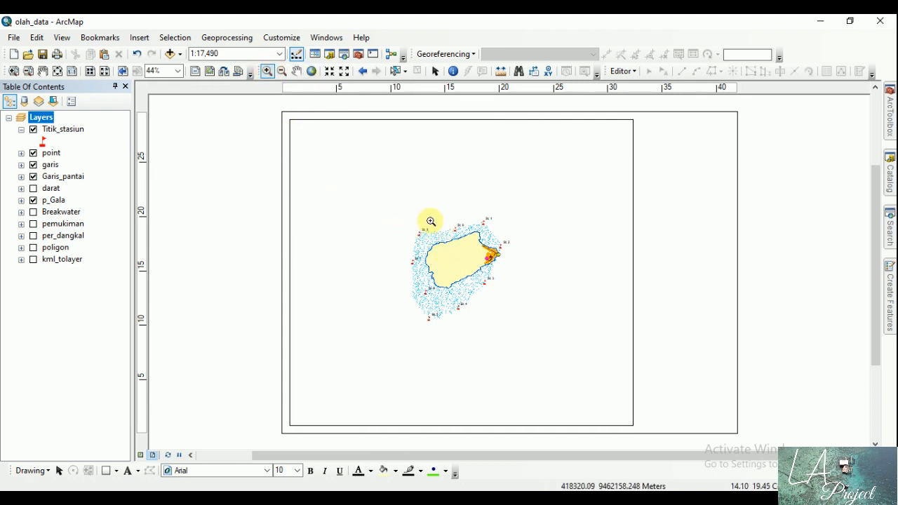
{"action": "left_click_drag", "start_coordinate": [408, 216], "coordinate": [455, 260]}
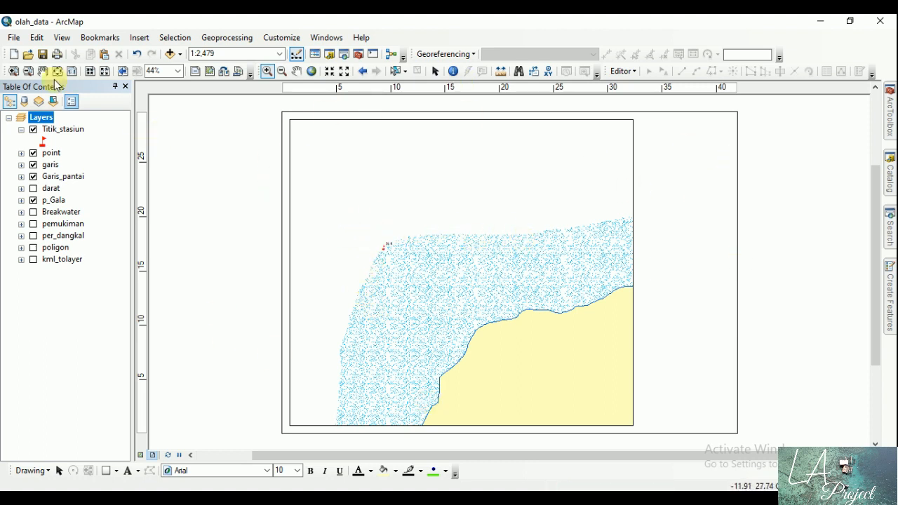
{"action": "left_click", "coordinate": [14, 71]}
{"action": "left_click_drag", "start_coordinate": [357, 225], "coordinate": [445, 280]}
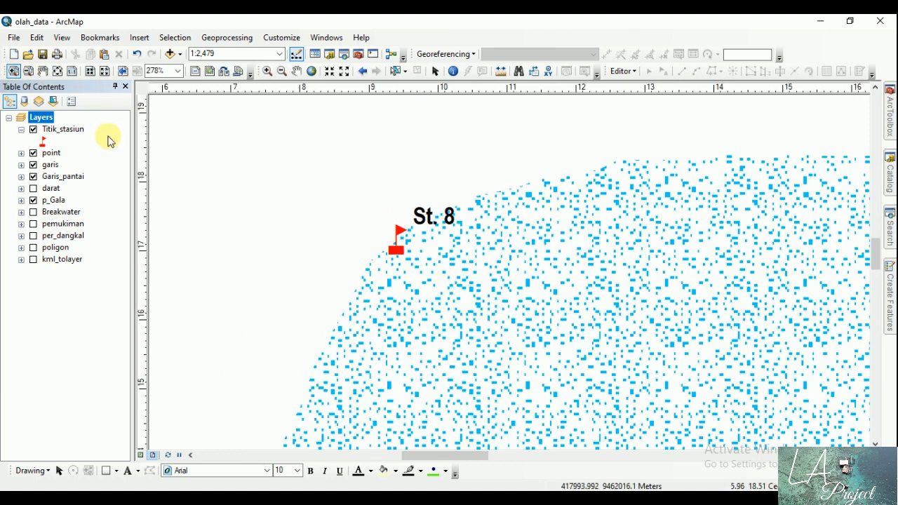
{"action": "left_click", "coordinate": [56, 71]}
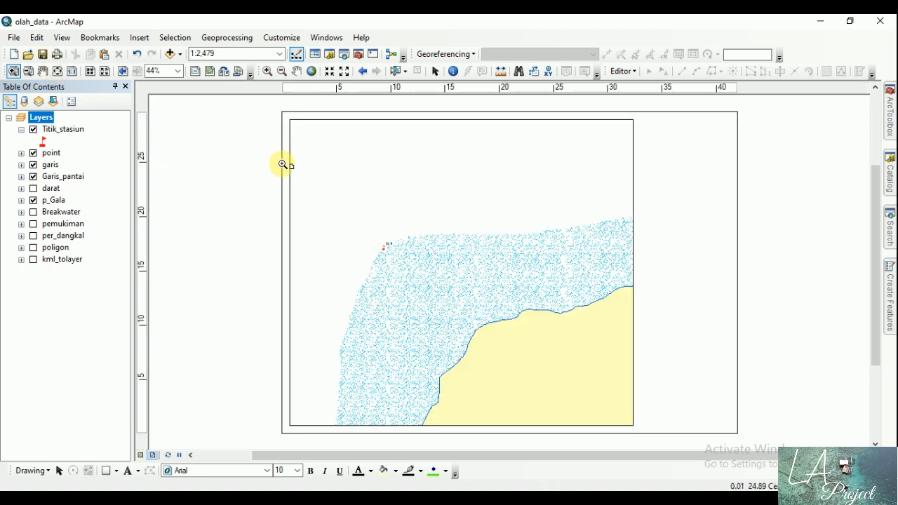
Step: Reduce the map inside the data frame to a scale of 1:5,000 and reposition the island within the frame
{"action": "left_click", "coordinate": [282, 71]}
{"action": "left_click", "coordinate": [427, 272]}
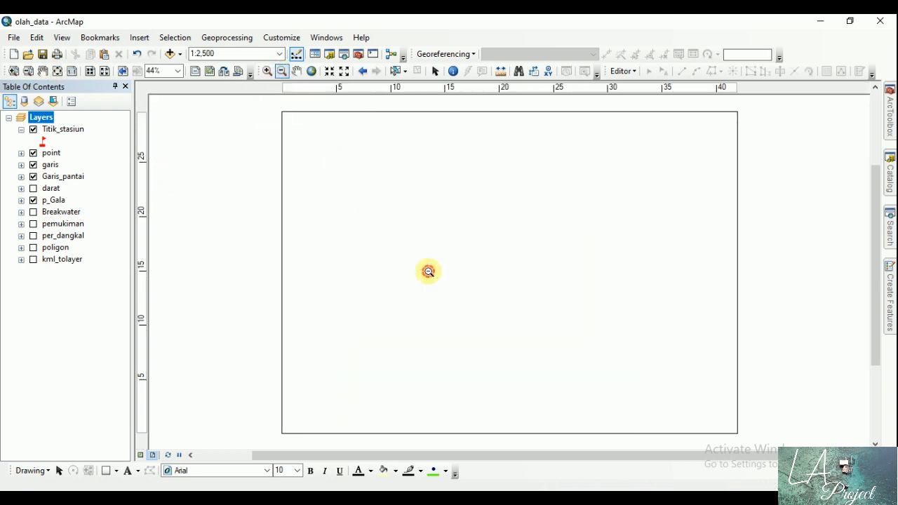
{"action": "left_click", "coordinate": [463, 274]}
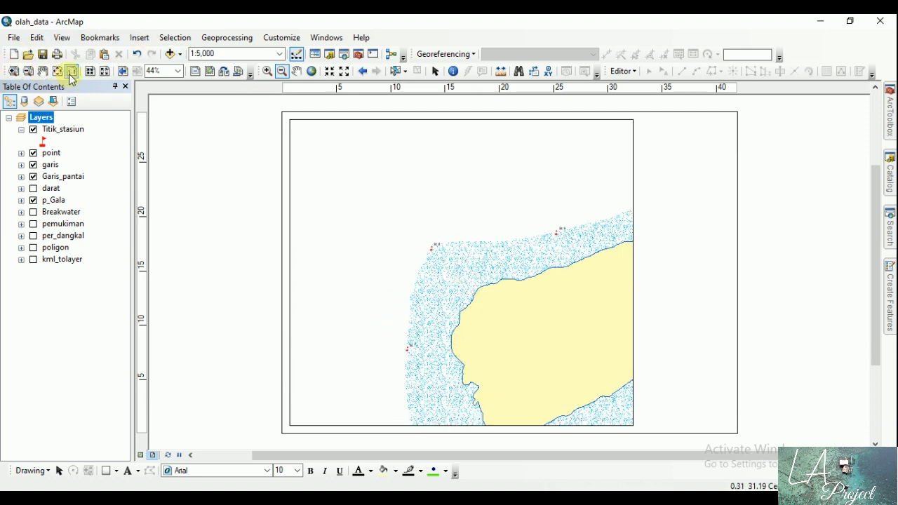
{"action": "left_click", "coordinate": [297, 73]}
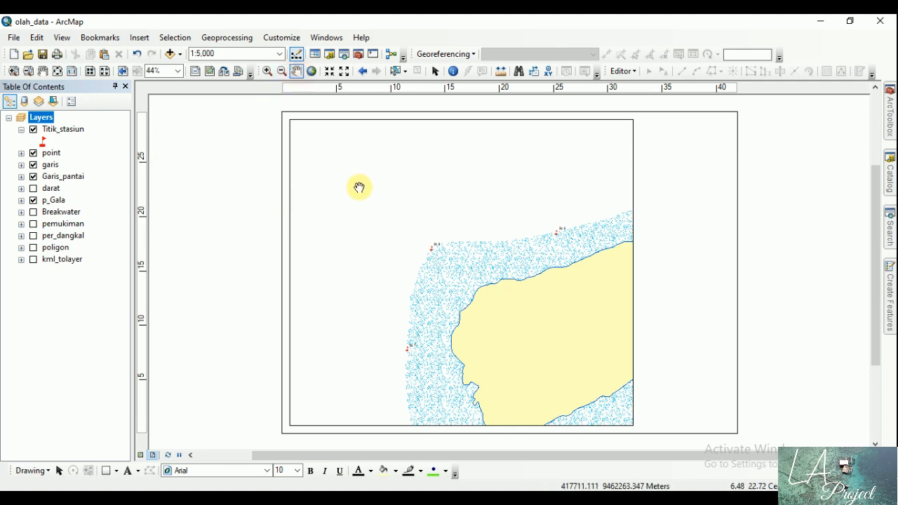
{"action": "left_click_drag", "start_coordinate": [383, 196], "coordinate": [407, 240]}
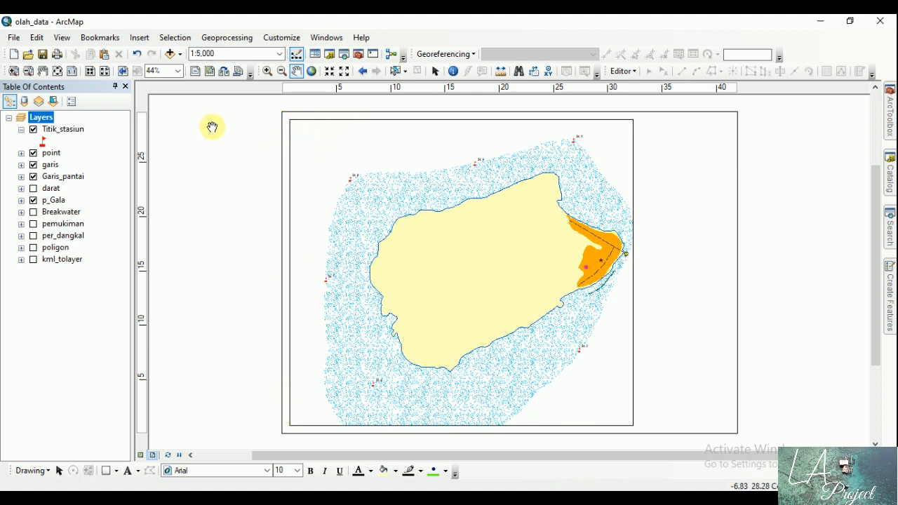
Step: Place a vertical ruler guide at 2 cm and a horizontal guide at 29 cm near the page's upper-left corner
{"action": "left_click", "coordinate": [14, 70]}
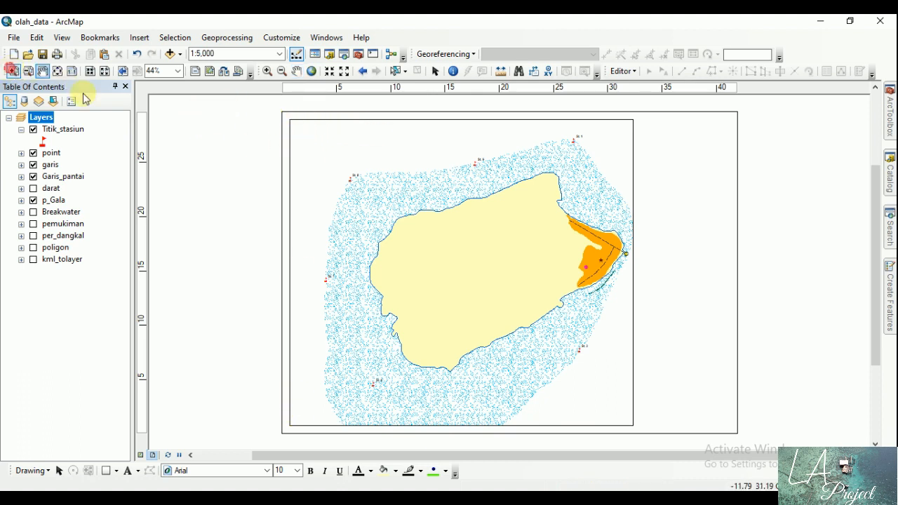
{"action": "left_click_drag", "start_coordinate": [266, 107], "coordinate": [325, 155]}
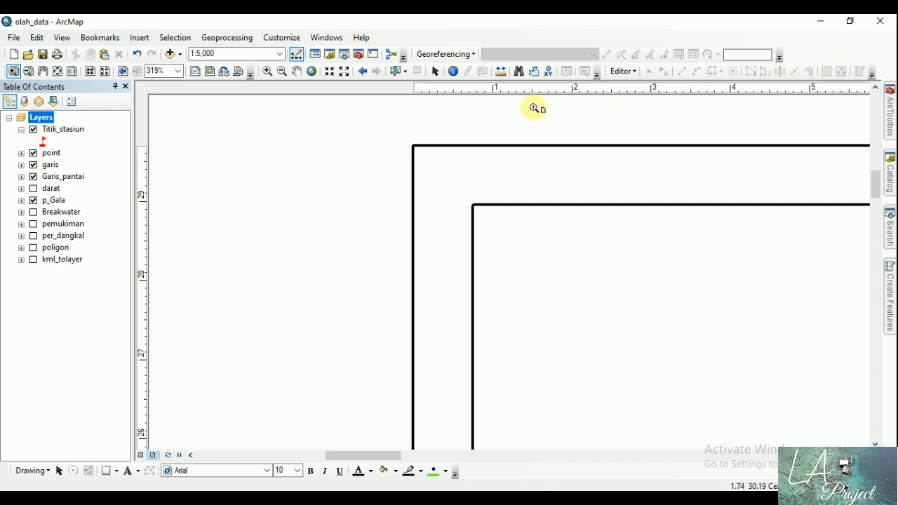
{"action": "left_click", "coordinate": [435, 71]}
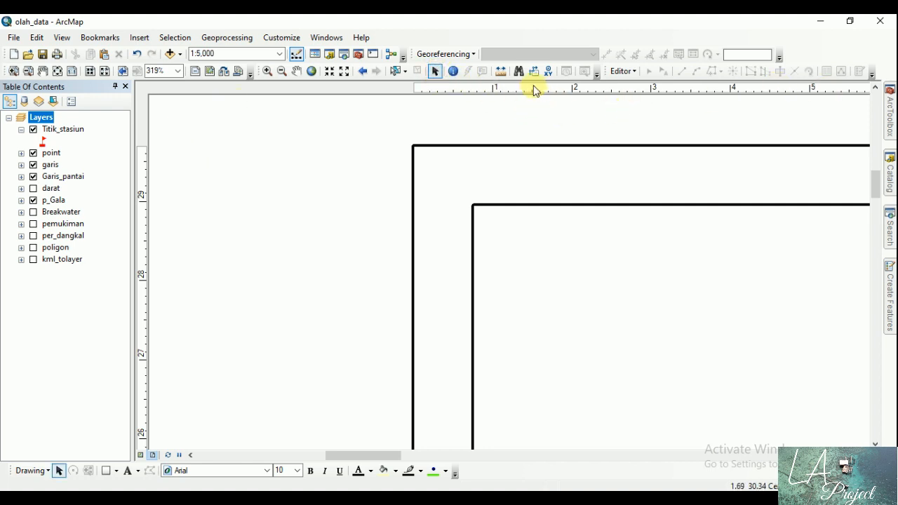
{"action": "left_click", "coordinate": [533, 89]}
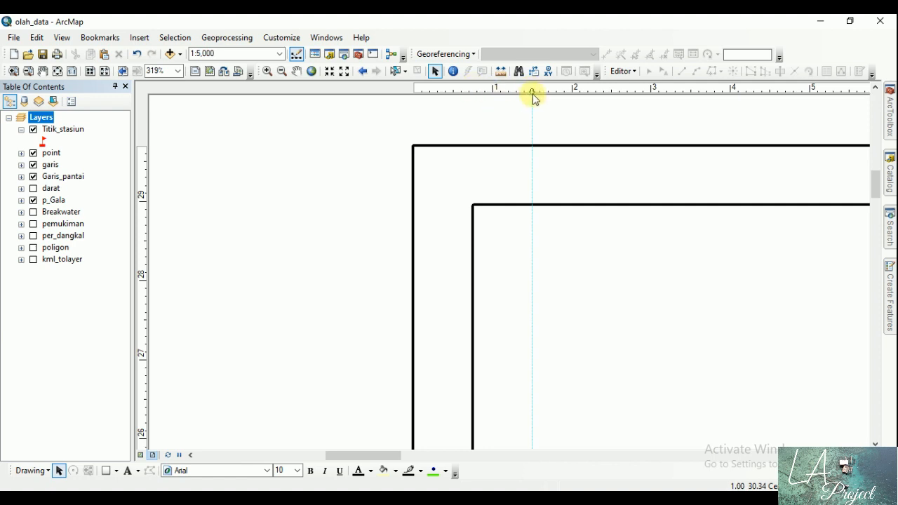
{"action": "left_click_drag", "start_coordinate": [531, 91], "coordinate": [572, 90]}
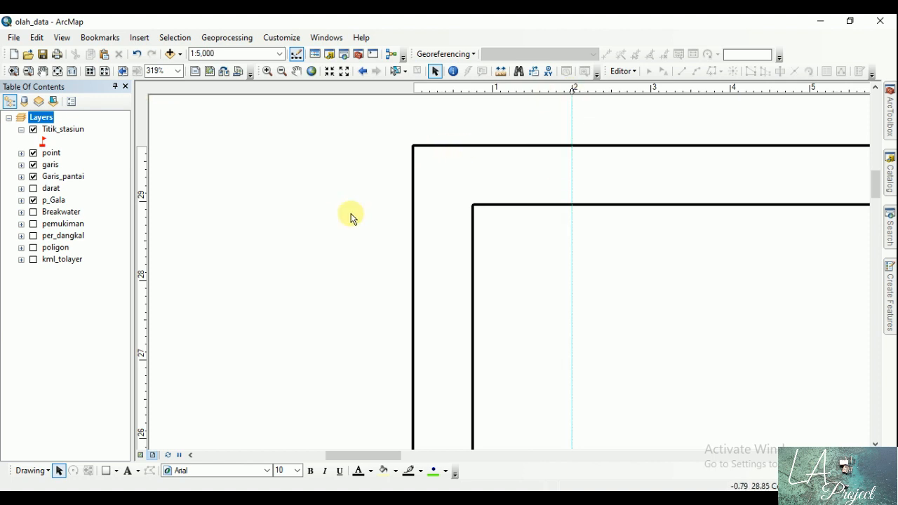
{"action": "left_click", "coordinate": [147, 207]}
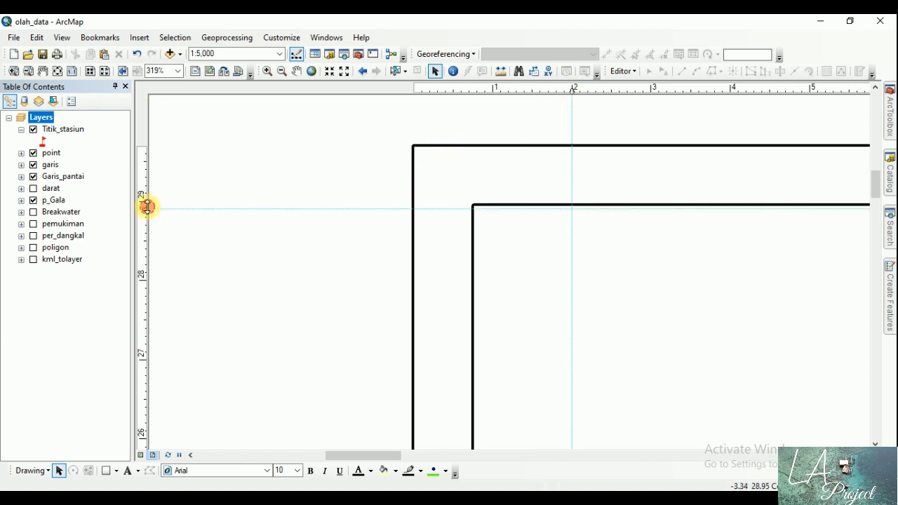
{"action": "left_click_drag", "start_coordinate": [147, 207], "coordinate": [149, 202]}
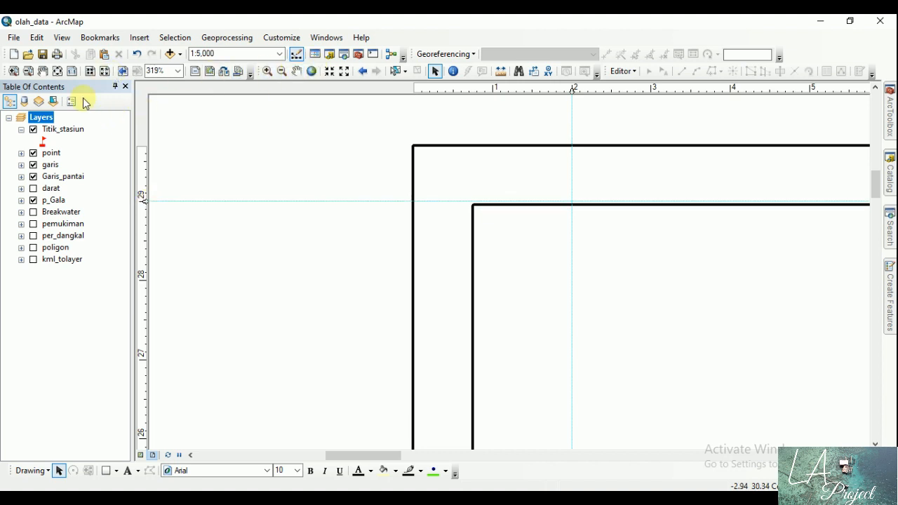
{"action": "left_click", "coordinate": [57, 71]}
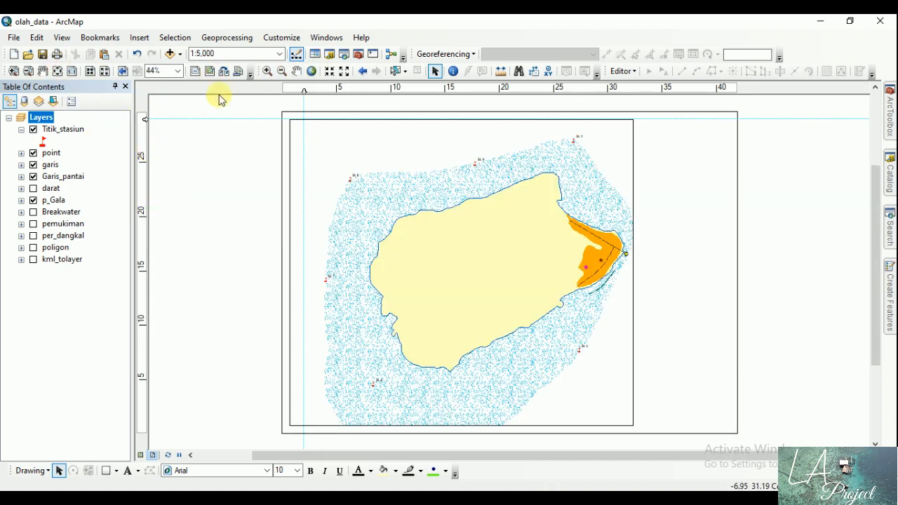
Step: Add a horizontal guide at 1 cm above the page's lower edge and a vertical guide just inside its right edge
{"action": "left_click", "coordinate": [267, 71]}
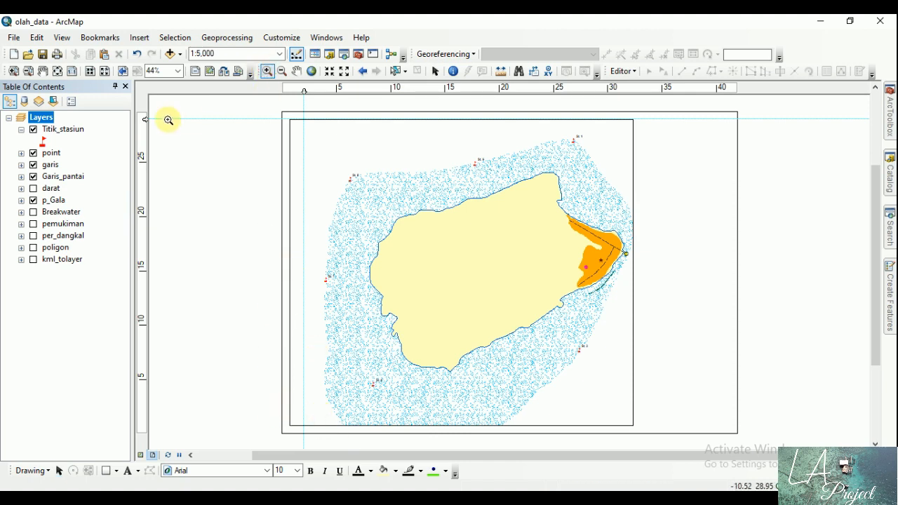
{"action": "left_click", "coordinate": [13, 70]}
{"action": "left_click_drag", "start_coordinate": [272, 400], "coordinate": [342, 447]}
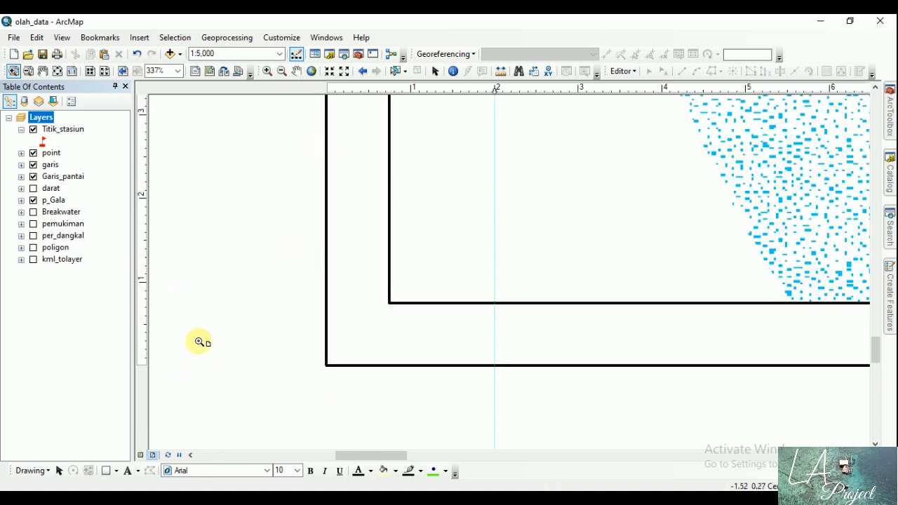
{"action": "left_click", "coordinate": [435, 71]}
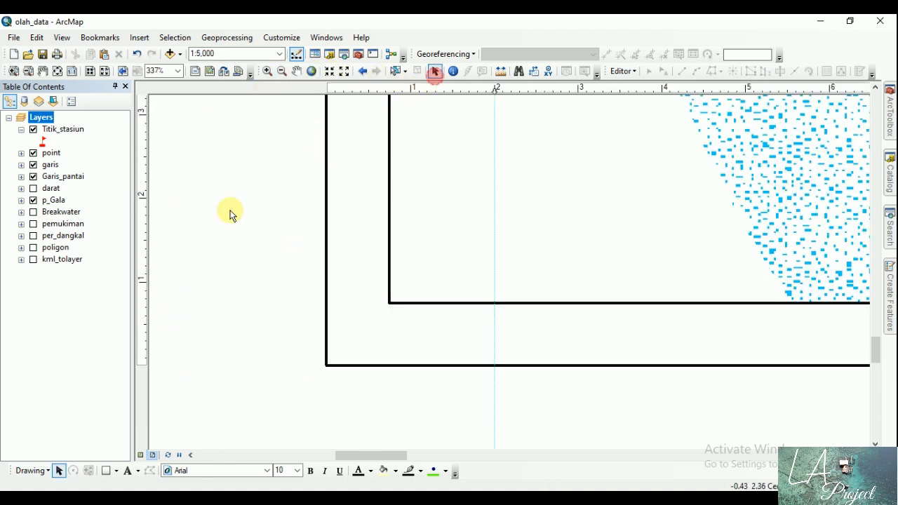
{"action": "left_click", "coordinate": [145, 282]}
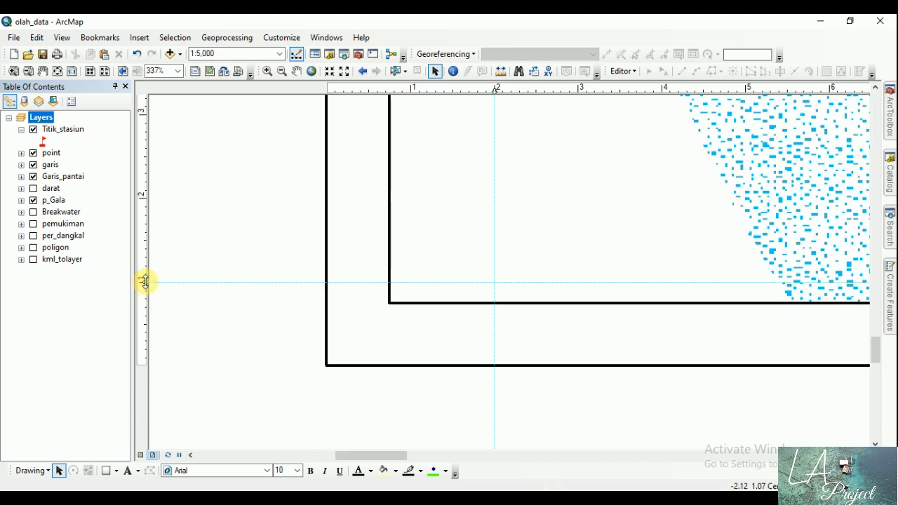
{"action": "left_click", "coordinate": [58, 71]}
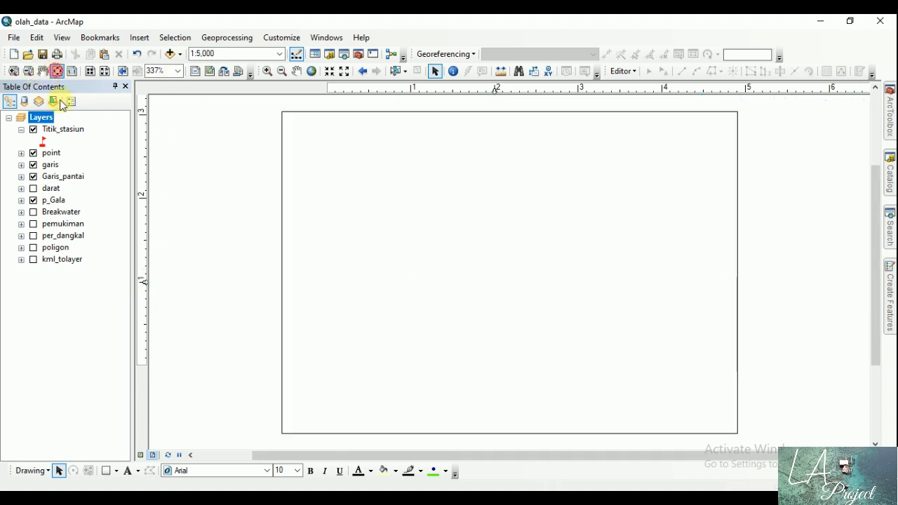
{"action": "left_click", "coordinate": [727, 92]}
{"action": "left_click_drag", "start_coordinate": [727, 92], "coordinate": [734, 91]}
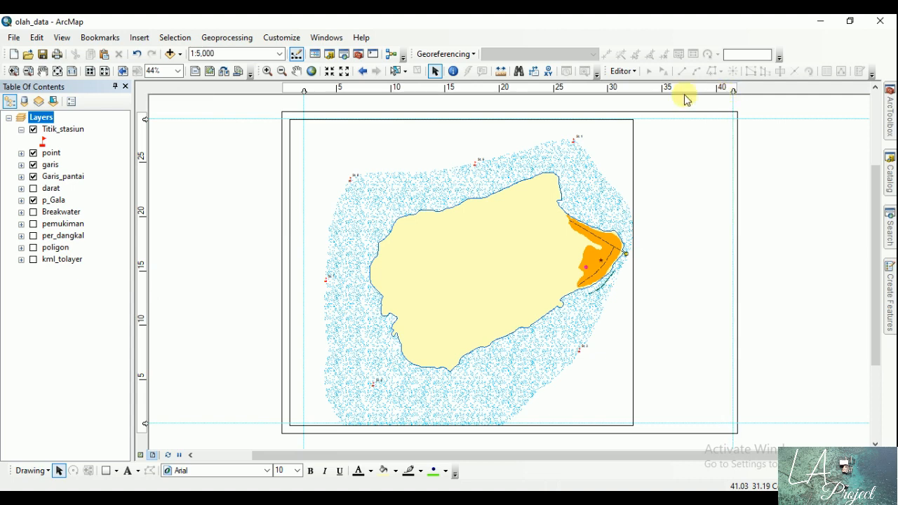
Step: Resize the data frame so its left edge meets the 2 cm vertical guide and its lower edge meets the 1 cm horizontal guide
{"action": "left_click", "coordinate": [294, 160]}
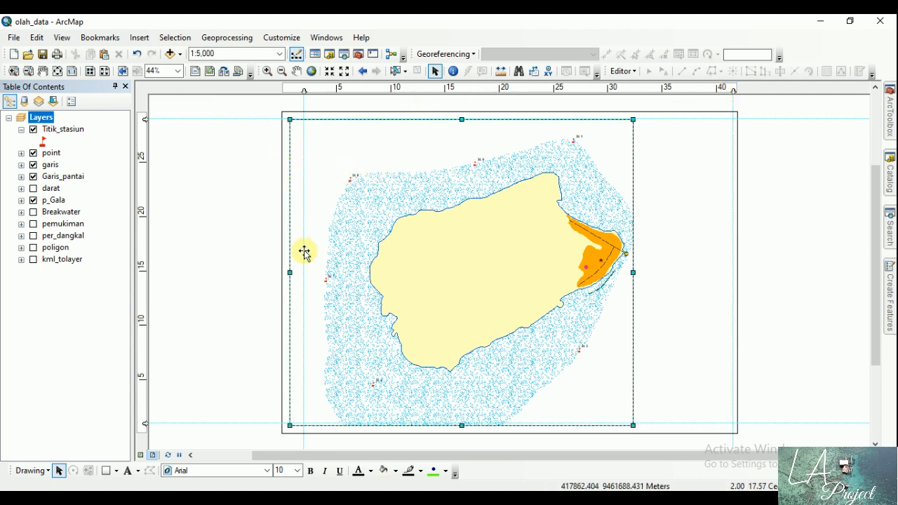
{"action": "left_click_drag", "start_coordinate": [290, 273], "coordinate": [303, 272]}
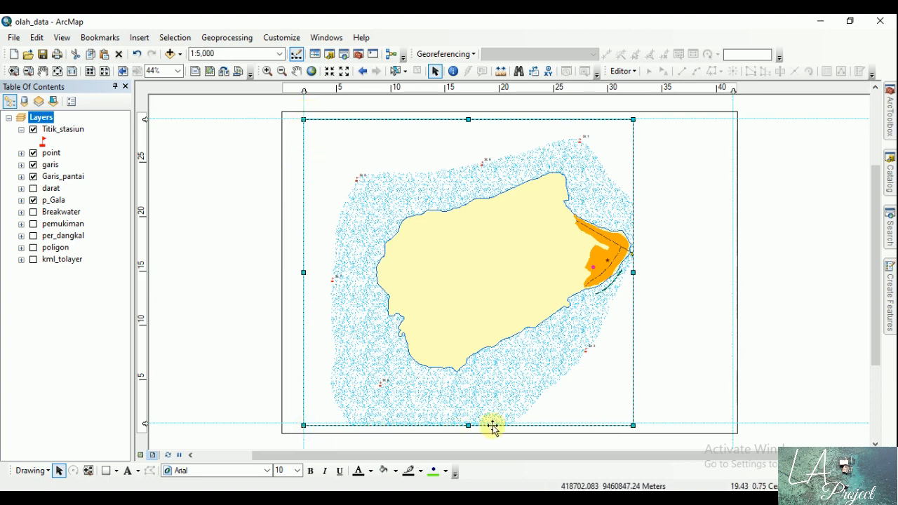
{"action": "left_click_drag", "start_coordinate": [468, 425], "coordinate": [469, 423]}
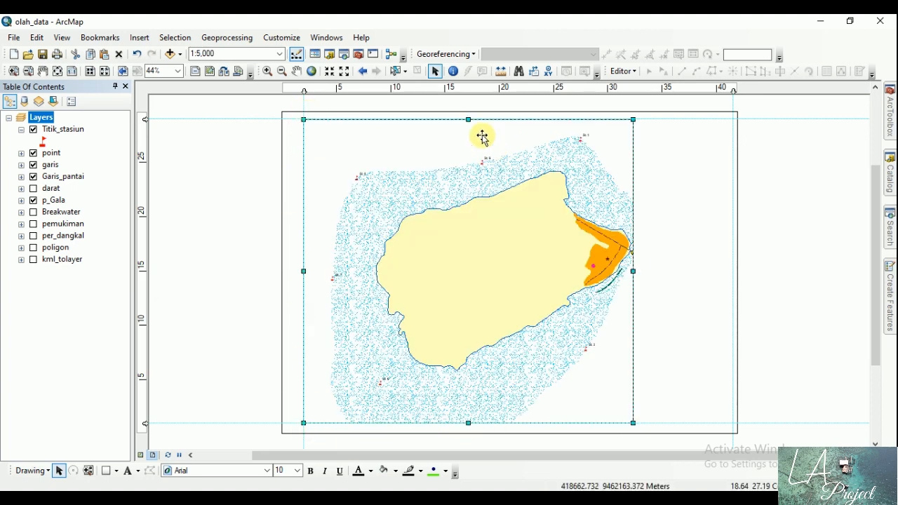
{"action": "left_click", "coordinate": [239, 198]}
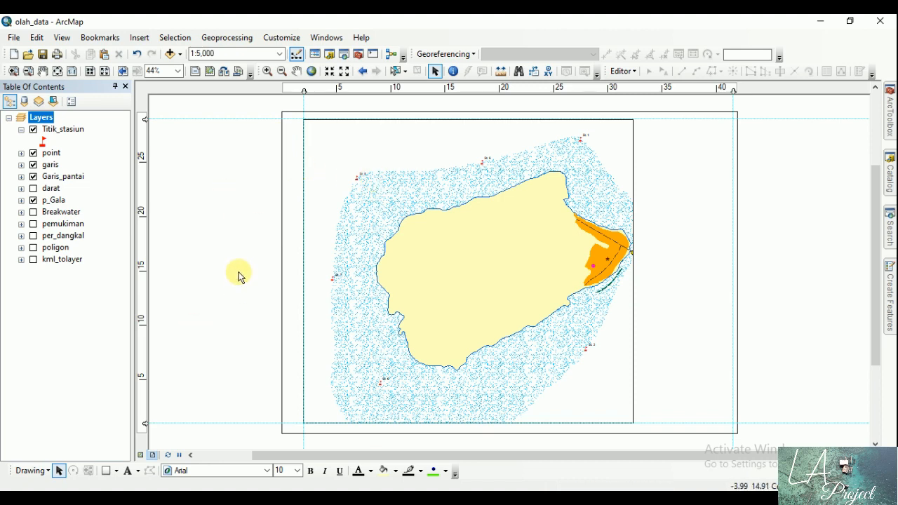
Step: Set the map scale to 1:10,000
{"action": "left_click", "coordinate": [226, 49]}
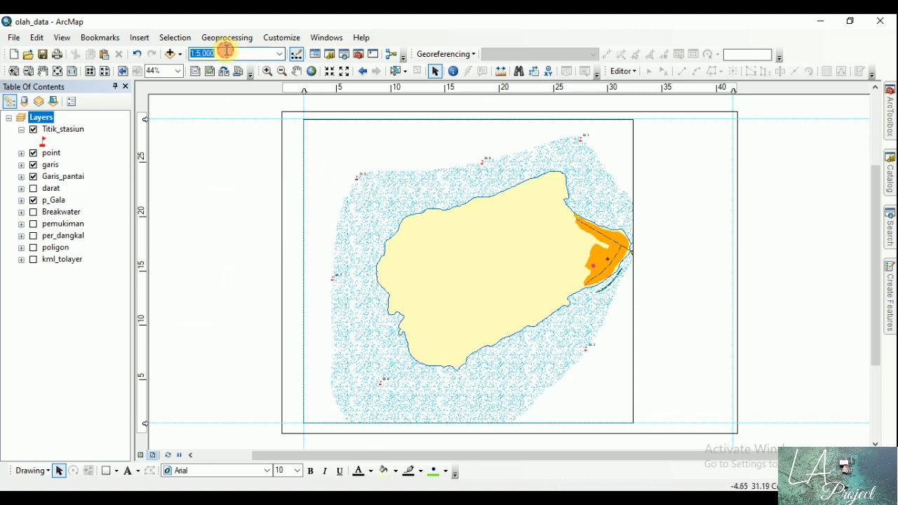
{"action": "left_click", "coordinate": [227, 51]}
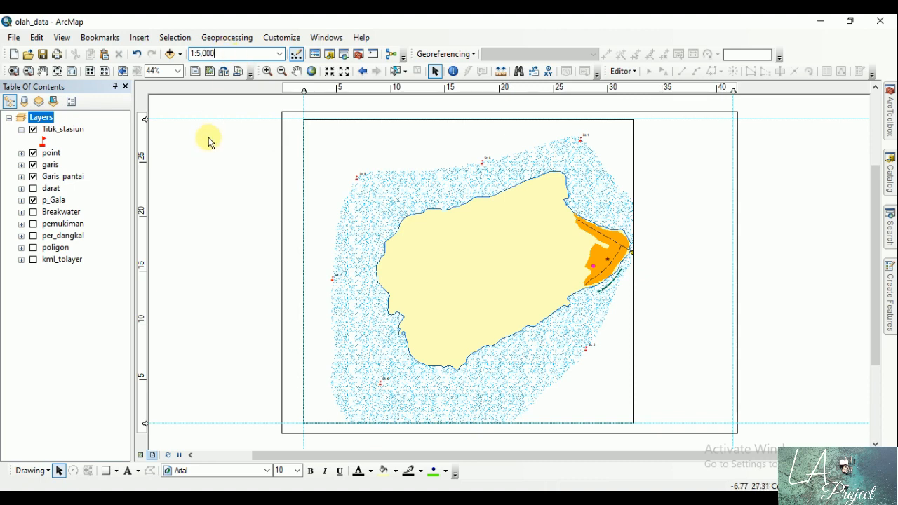
{"action": "left_click", "coordinate": [295, 70]}
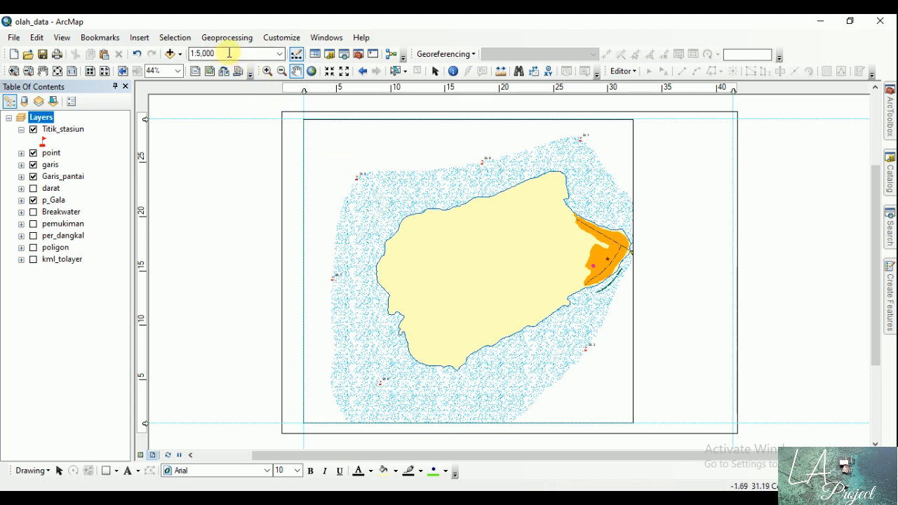
{"action": "left_click", "coordinate": [253, 54]}
{"action": "left_click", "coordinate": [247, 54]}
{"action": "left_click_drag", "start_coordinate": [265, 53], "coordinate": [200, 52]}
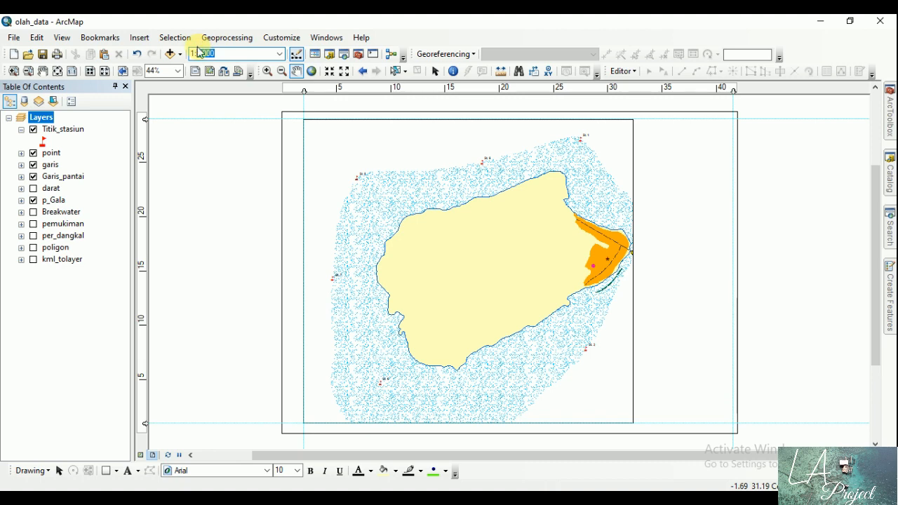
{"action": "type", "text": "10,"}
{"action": "type", "text": "000"}
{"action": "key", "text": "Return"}
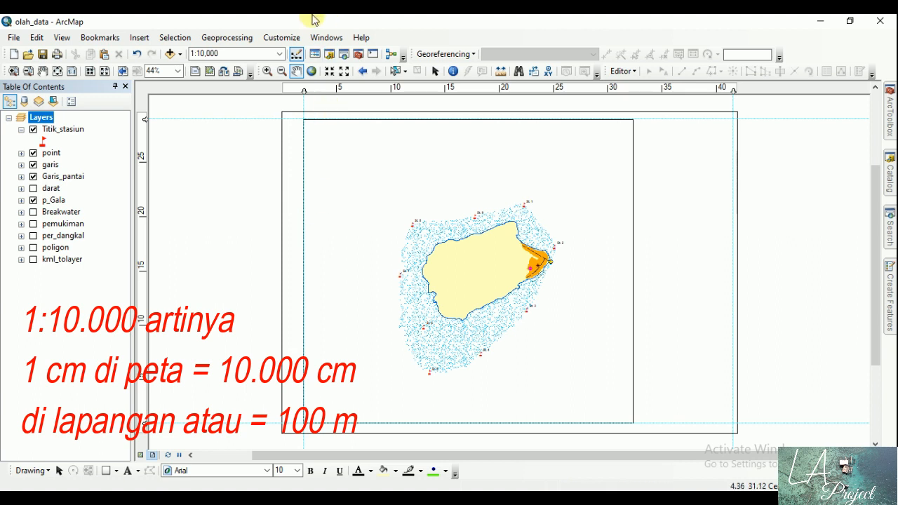
Step: Set the map scale to 1:6,000, shift the island up and left within the data frame, and check the layout at 100%
{"action": "left_click", "coordinate": [246, 54]}
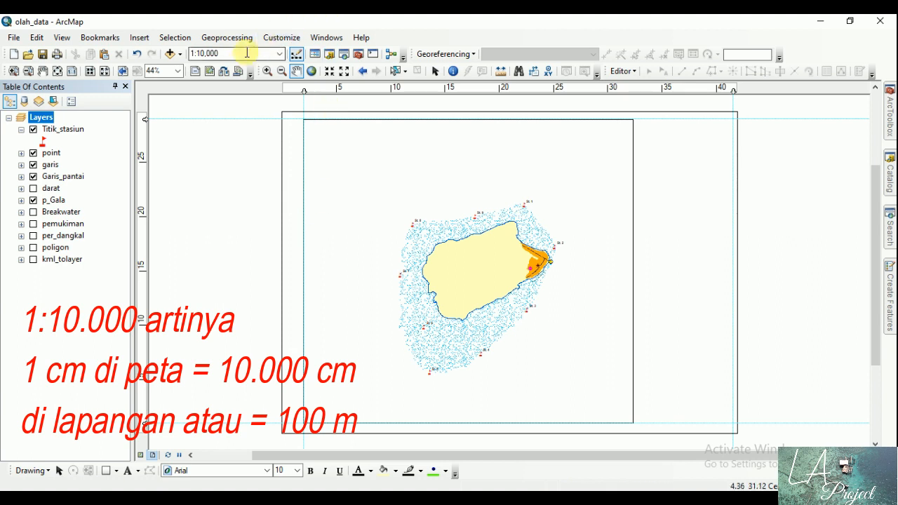
{"action": "left_click", "coordinate": [201, 54]}
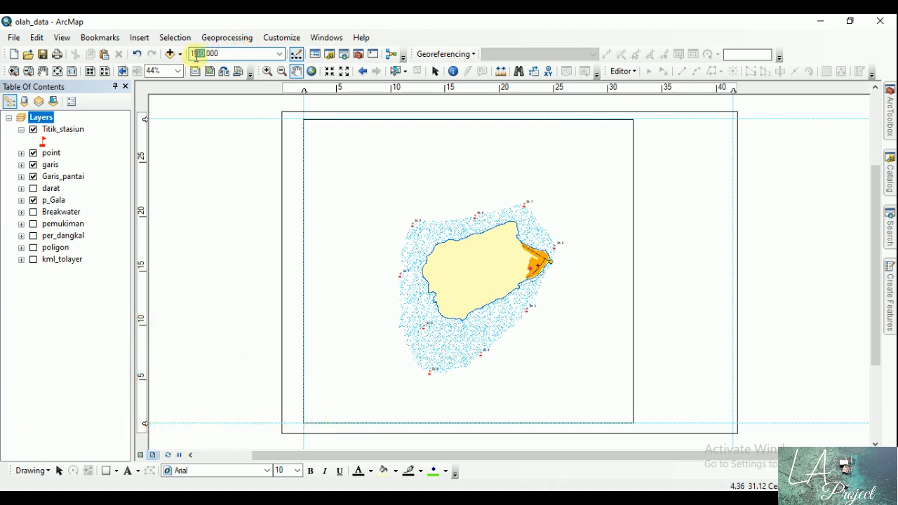
{"action": "key", "text": "BackSpace"}
{"action": "key", "text": "BackSpace"}
{"action": "type", "text": "6"}
{"action": "key", "text": "Return"}
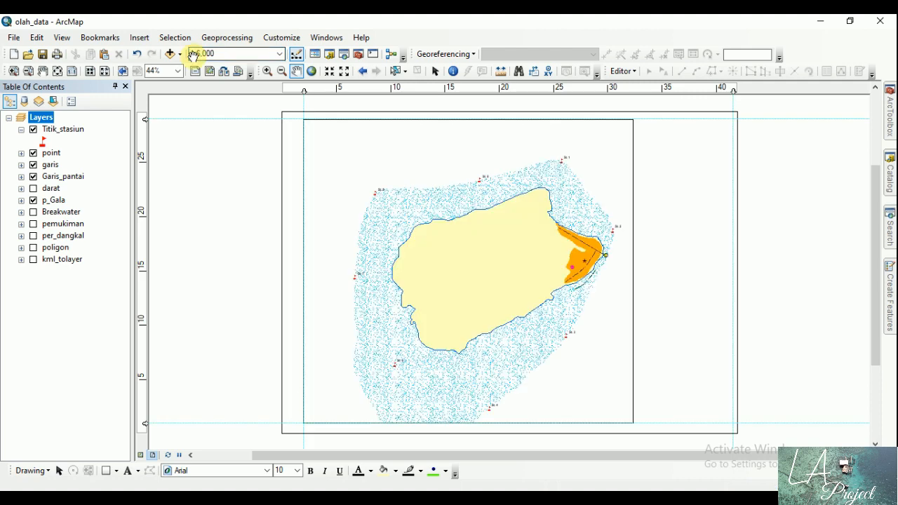
{"action": "left_click_drag", "start_coordinate": [417, 256], "coordinate": [401, 233]}
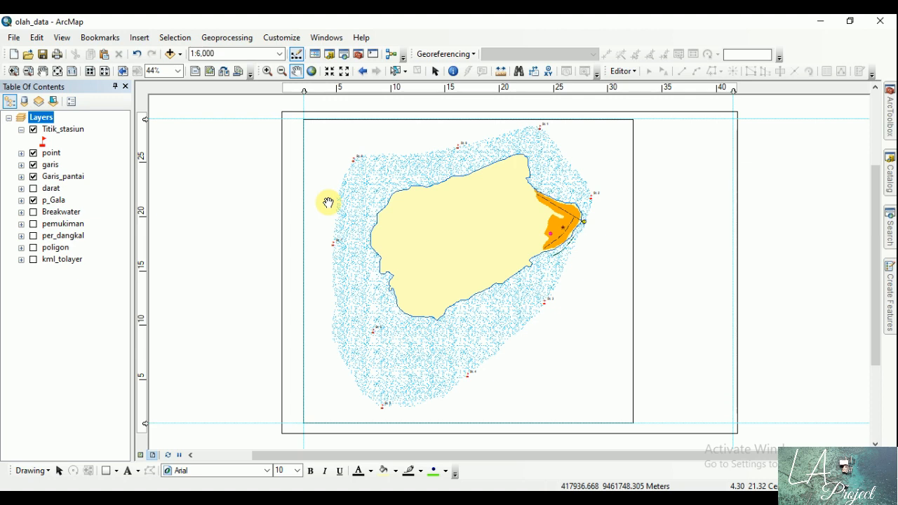
{"action": "left_click_drag", "start_coordinate": [395, 187], "coordinate": [381, 194]}
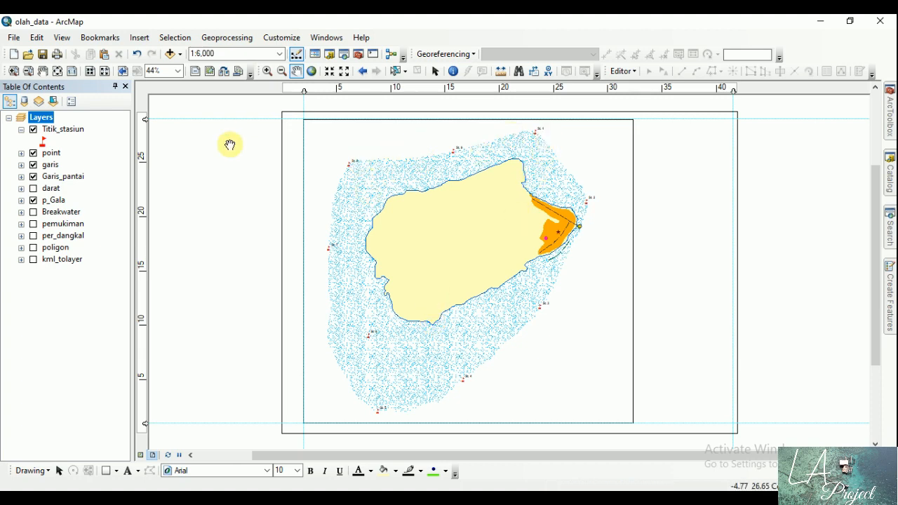
{"action": "left_click", "coordinate": [71, 73]}
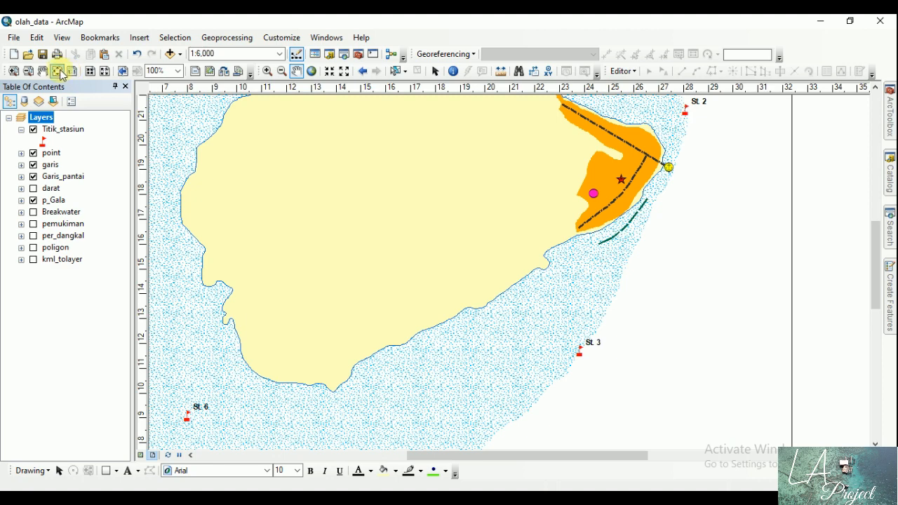
{"action": "left_click", "coordinate": [58, 71]}
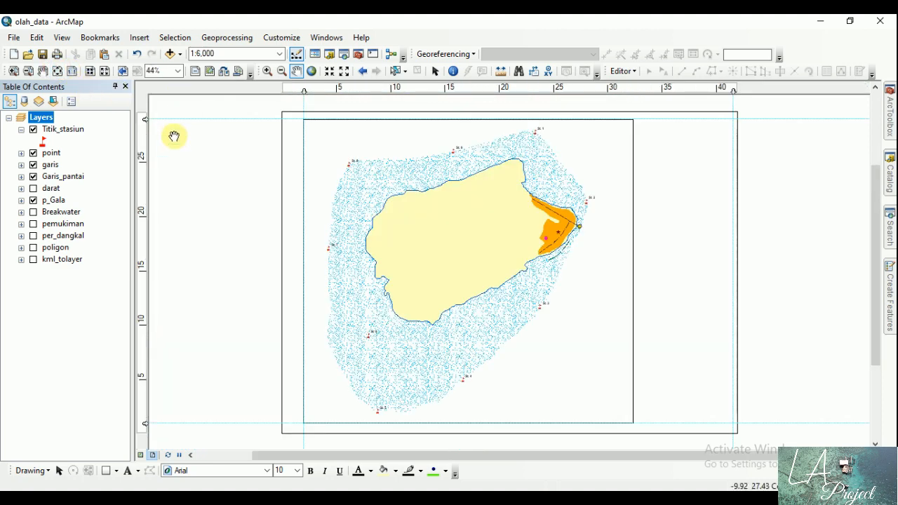
Step: Start a new reference grid for the Layers data frame as a graticule of meridians and parallels, keeping the name Graticule
{"action": "left_click", "coordinate": [435, 71]}
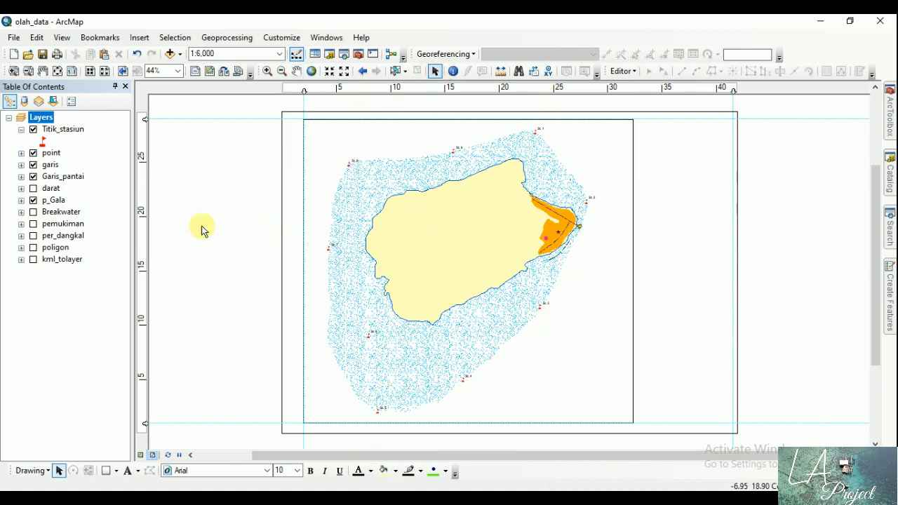
{"action": "left_click", "coordinate": [43, 118]}
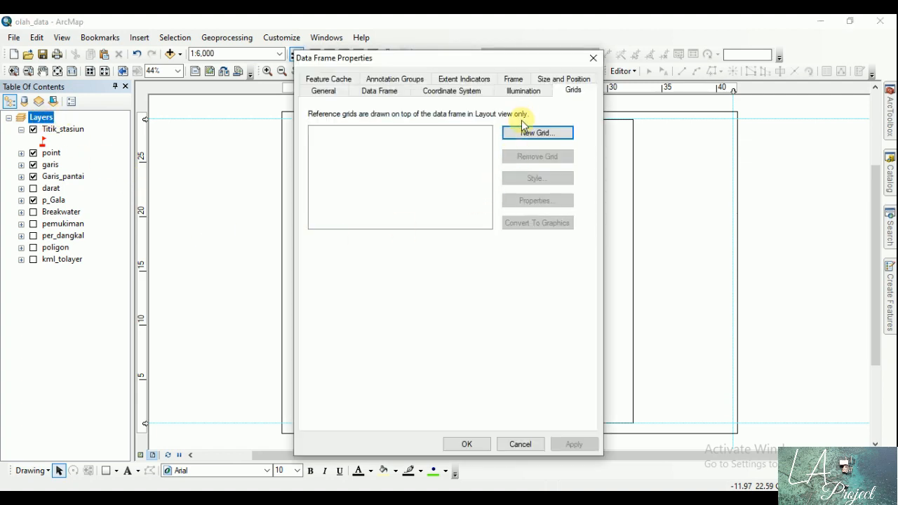
{"action": "left_click", "coordinate": [573, 91]}
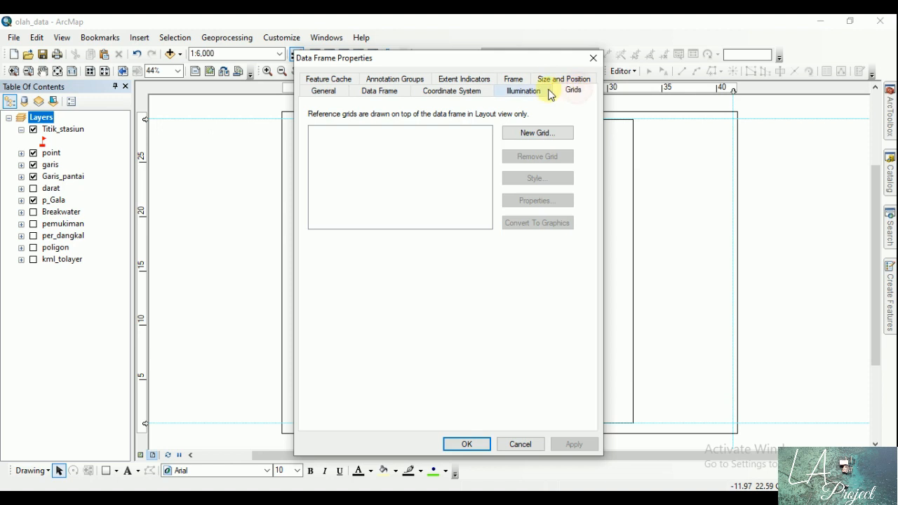
{"action": "left_click", "coordinate": [536, 133]}
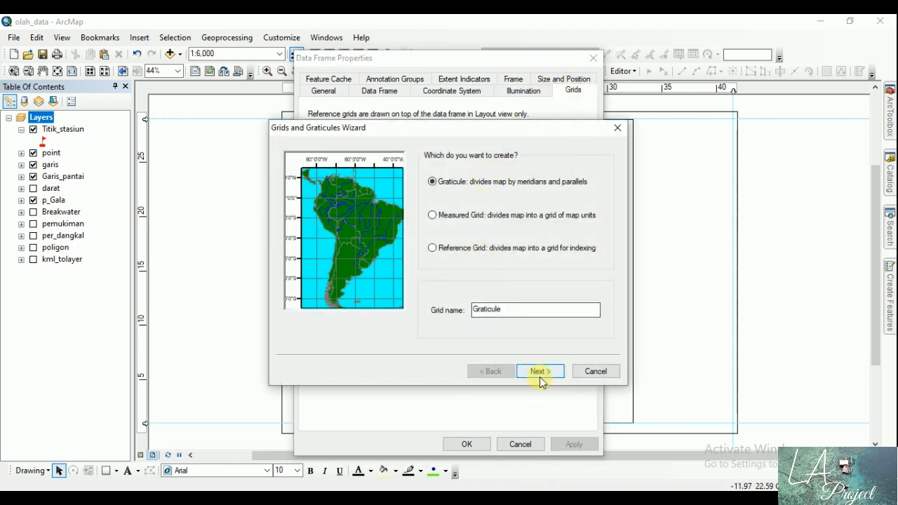
{"action": "left_click", "coordinate": [527, 312]}
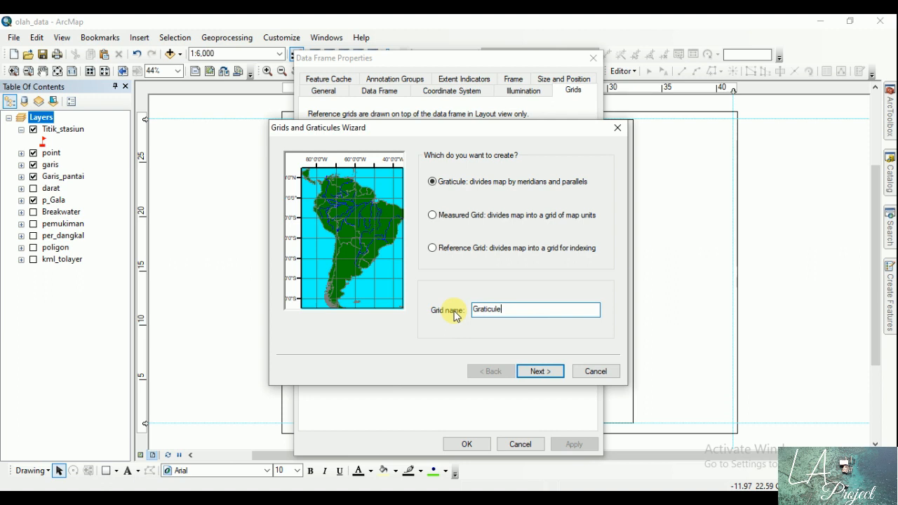
{"action": "left_click", "coordinate": [537, 371]}
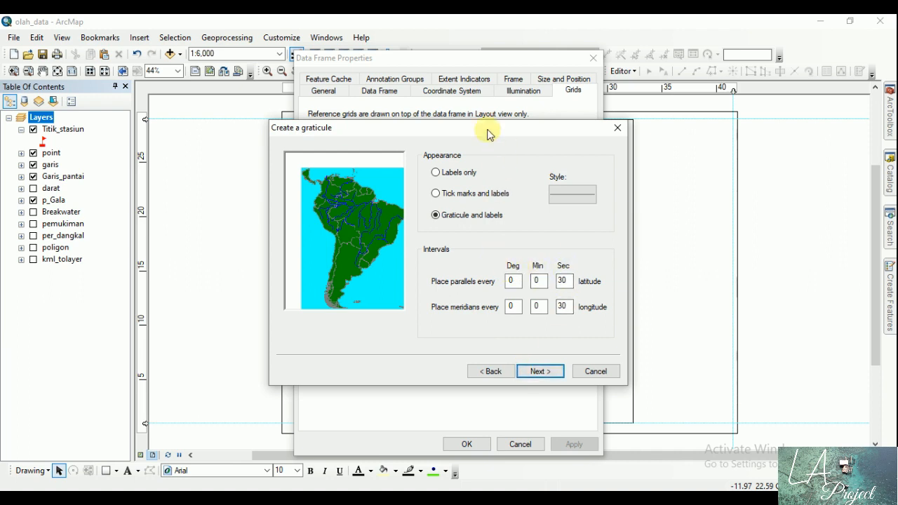
Step: Finish the graticule with lines and labels at 30-second latitude and longitude intervals and a simple border, and apply it to the data frame
{"action": "left_click_drag", "start_coordinate": [489, 134], "coordinate": [391, 120]}
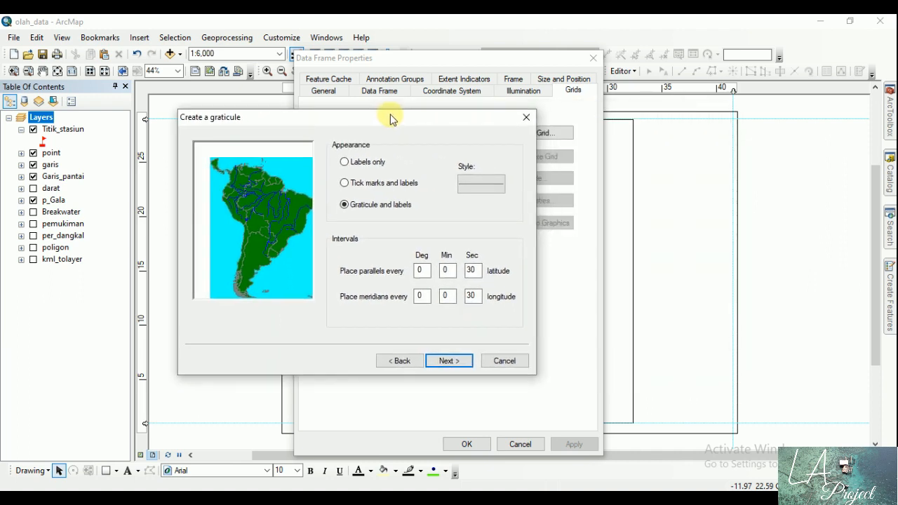
{"action": "double_click", "coordinate": [418, 271]}
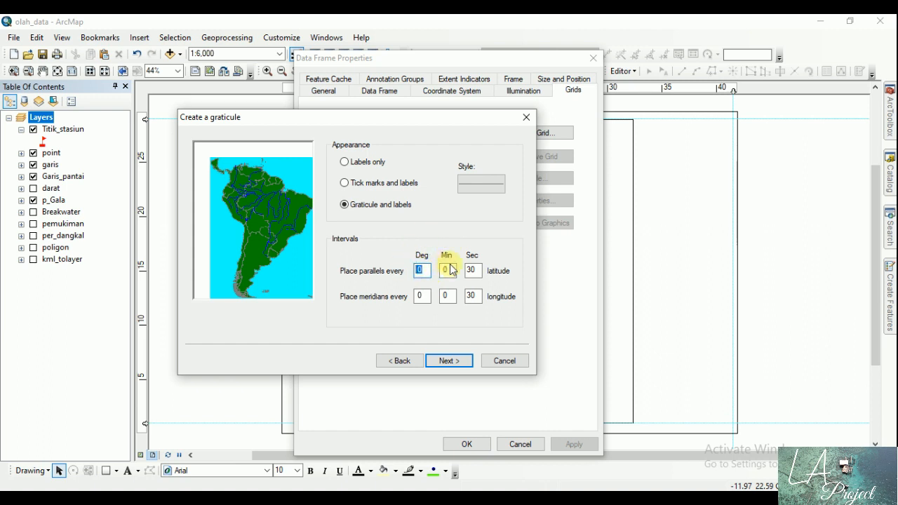
{"action": "double_click", "coordinate": [447, 270]}
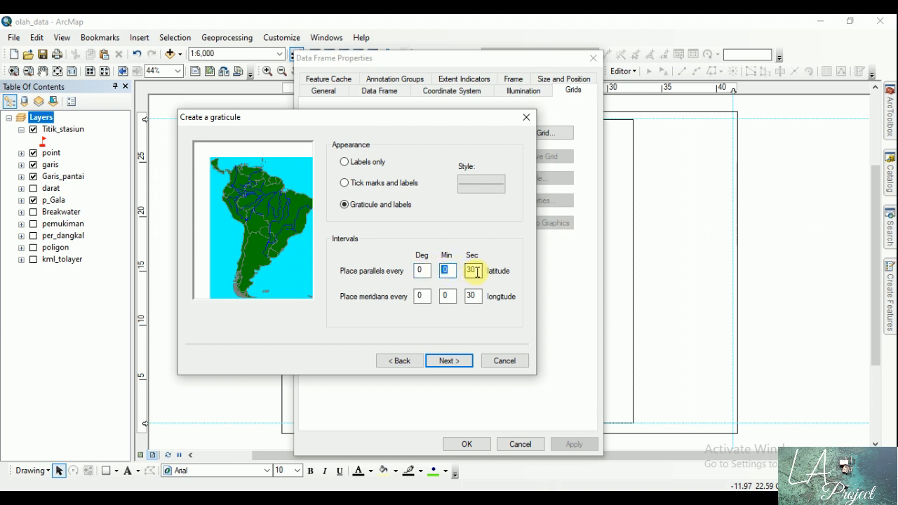
{"action": "left_click", "coordinate": [477, 272]}
{"action": "left_click_drag", "start_coordinate": [476, 272], "coordinate": [443, 271]}
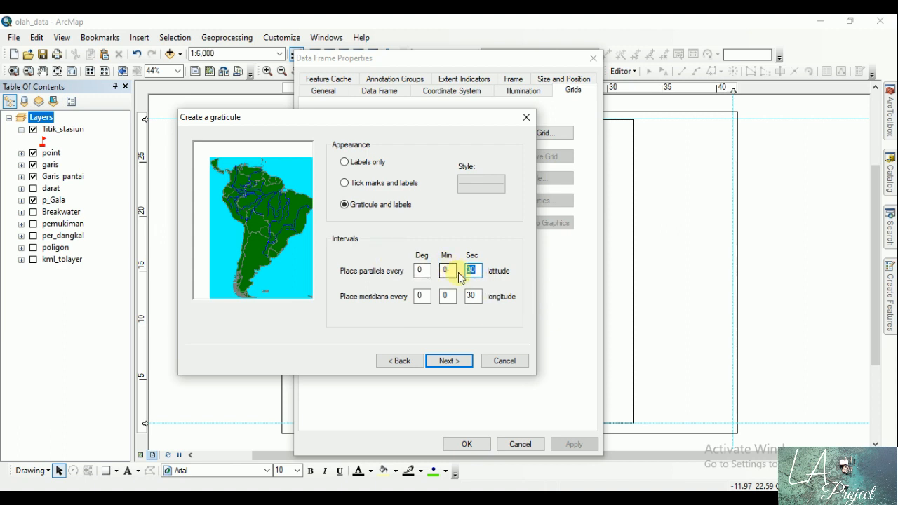
{"action": "left_click", "coordinate": [477, 271]}
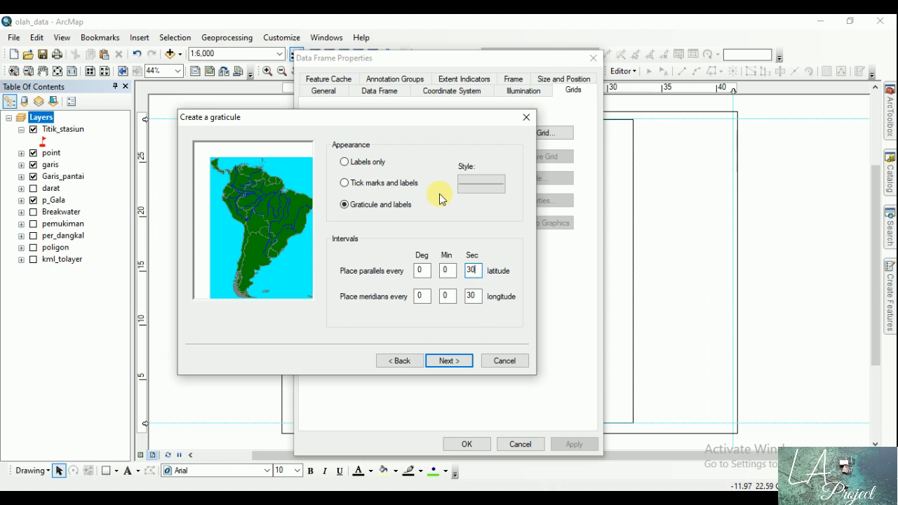
{"action": "left_click", "coordinate": [462, 361]}
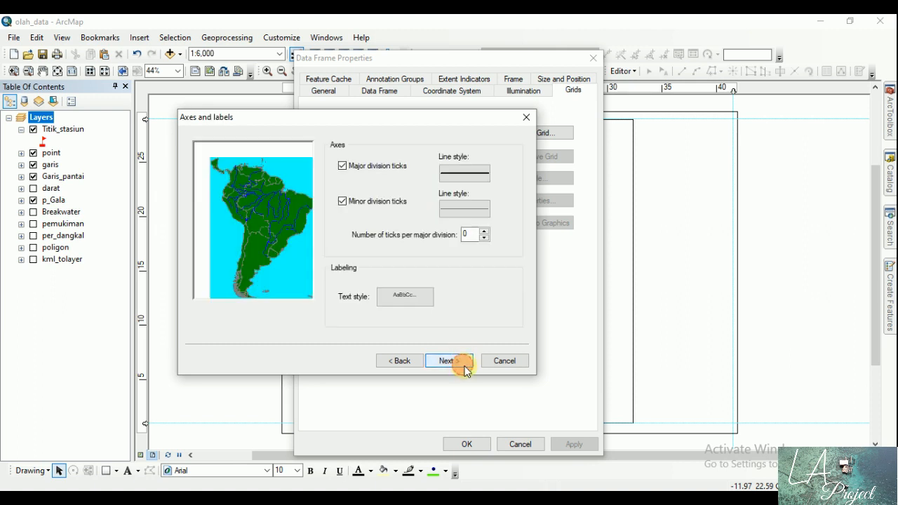
{"action": "left_click", "coordinate": [463, 362]}
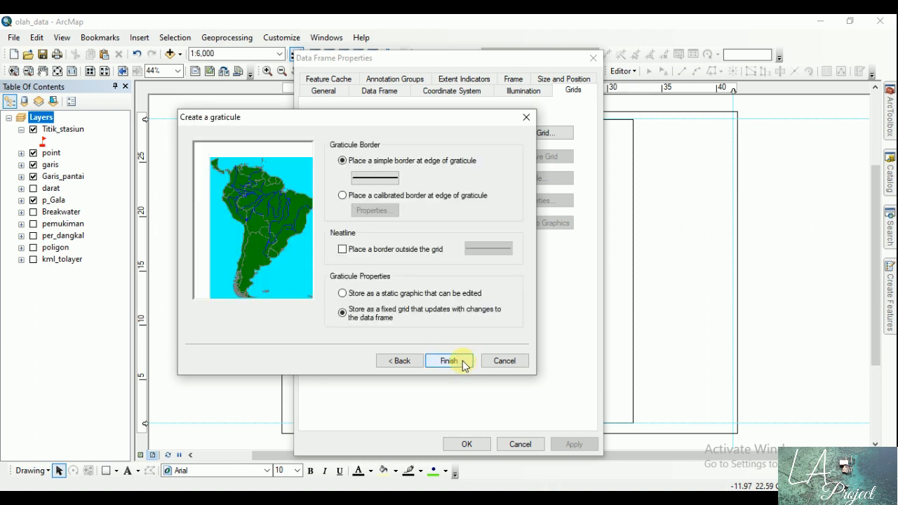
{"action": "left_click", "coordinate": [460, 361]}
{"action": "left_click", "coordinate": [572, 444]}
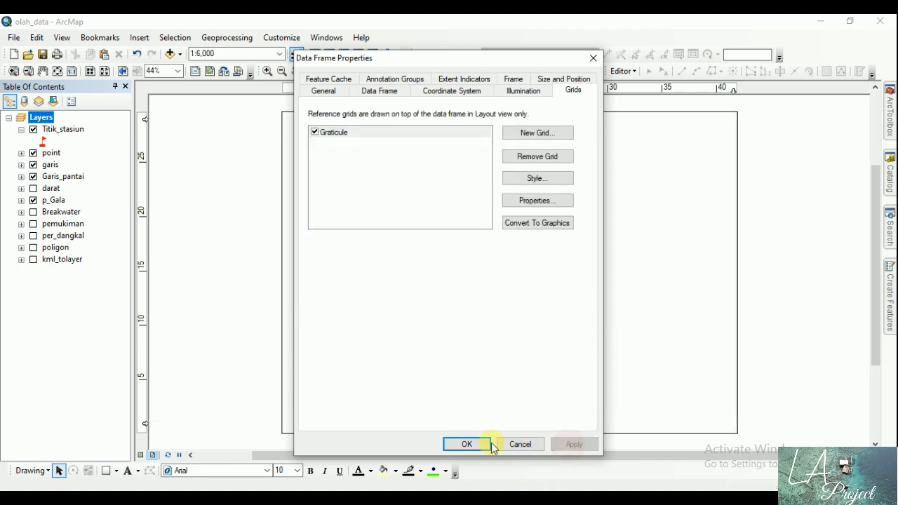
{"action": "left_click", "coordinate": [466, 444]}
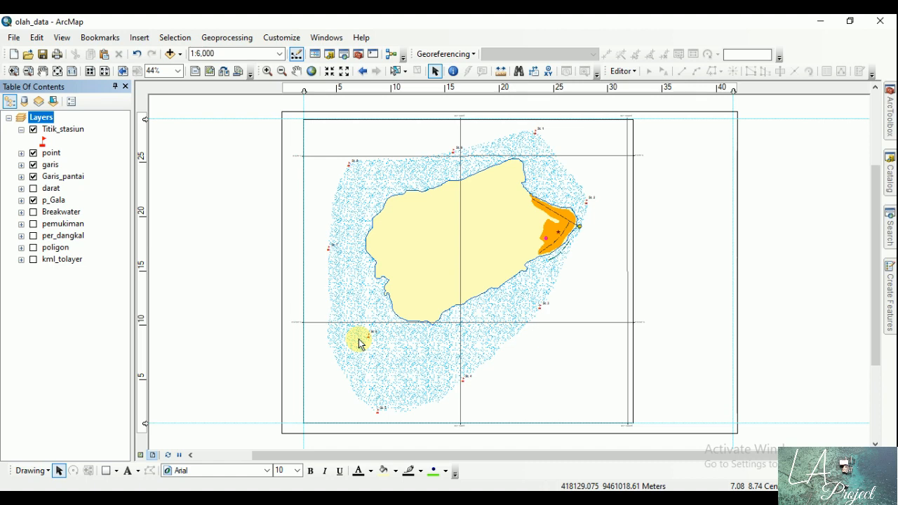
Step: Set the graticule's X and Y axis intervals to 10 seconds and apply the change to the data frame
{"action": "left_click", "coordinate": [48, 119]}
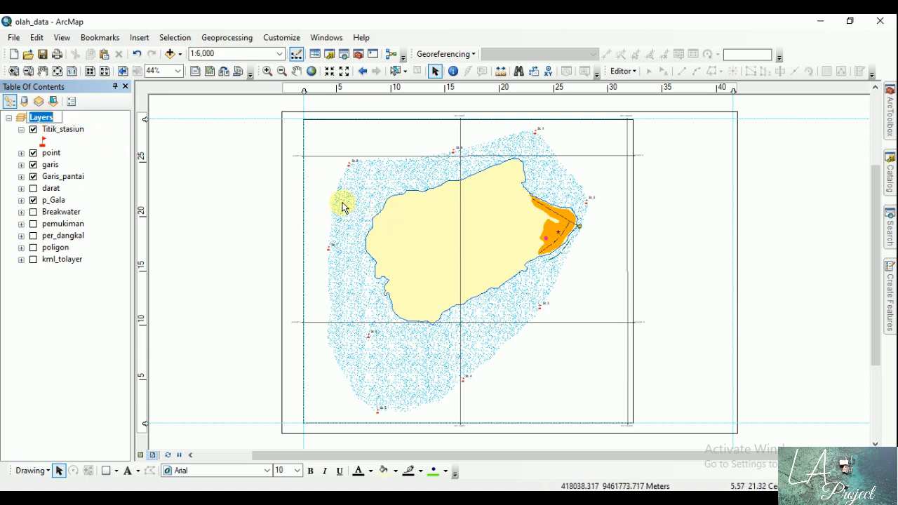
{"action": "double_click", "coordinate": [46, 118]}
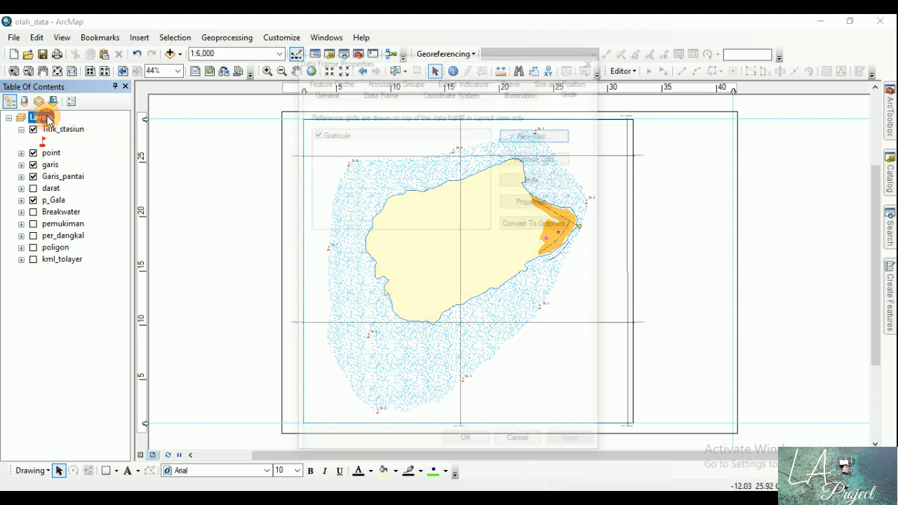
{"action": "left_click", "coordinate": [525, 204]}
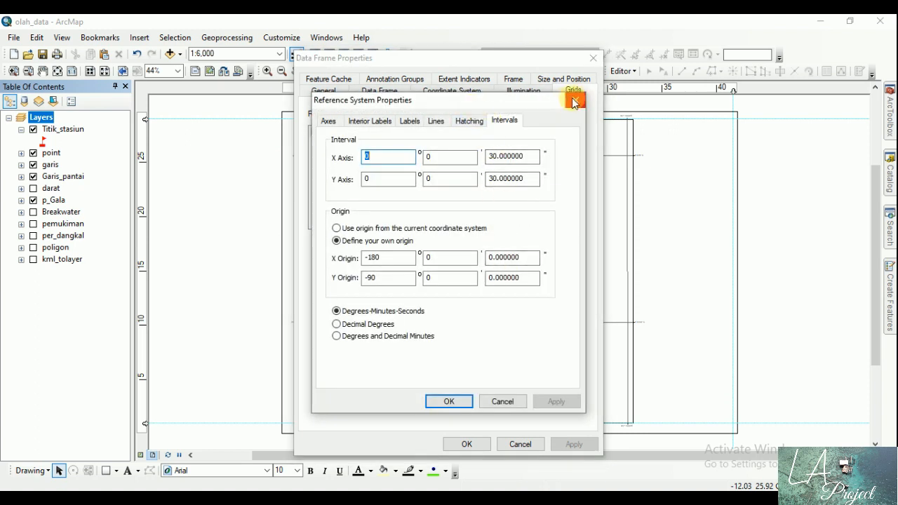
{"action": "left_click", "coordinate": [574, 102]}
{"action": "left_click", "coordinate": [525, 202]}
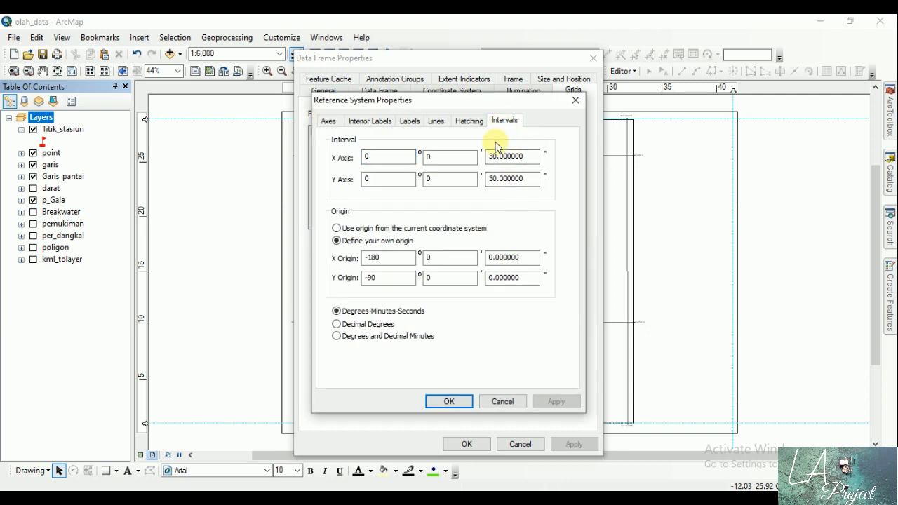
{"action": "left_click", "coordinate": [495, 156]}
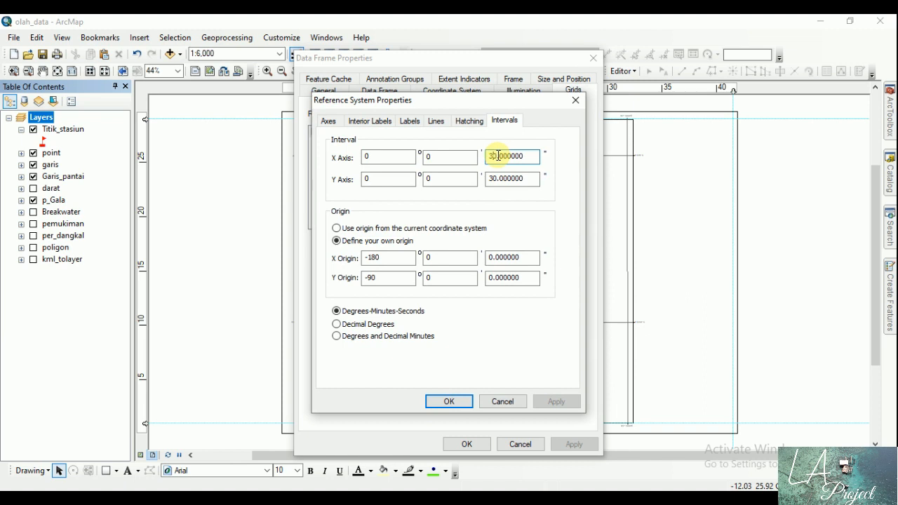
{"action": "key", "text": "BackSpace"}
{"action": "type", "text": "1"}
{"action": "left_click", "coordinate": [493, 179]}
{"action": "key", "text": "BackSpace"}
{"action": "type", "text": "1"}
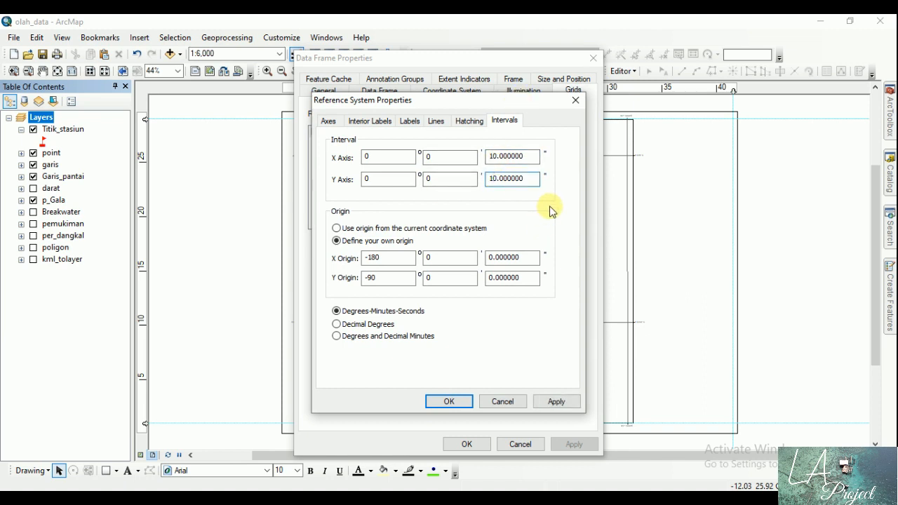
{"action": "left_click", "coordinate": [564, 401]}
{"action": "left_click", "coordinate": [455, 402]}
{"action": "left_click", "coordinate": [469, 444]}
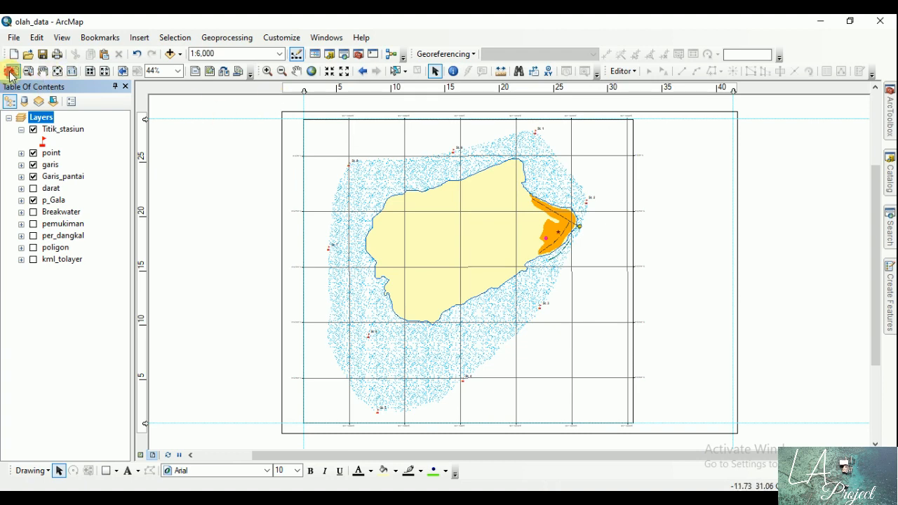
Step: Enlarge the coordinate labels of the data frame's graticule by setting their font size to 10
{"action": "left_click", "coordinate": [10, 72]}
{"action": "left_click_drag", "start_coordinate": [266, 104], "coordinate": [398, 192]}
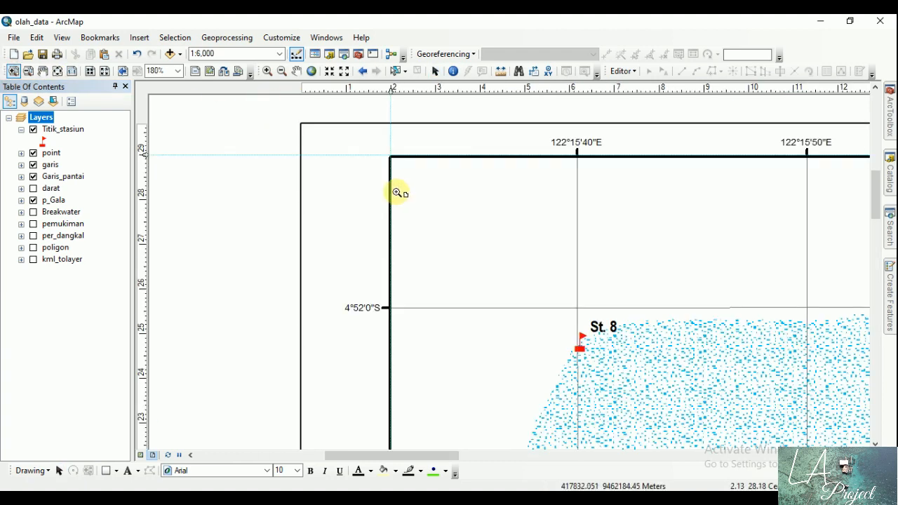
{"action": "left_click", "coordinate": [72, 71]}
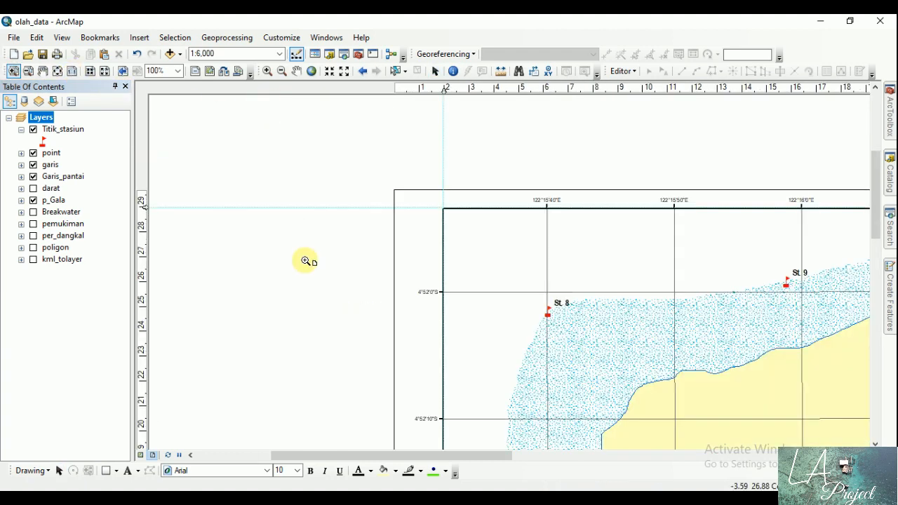
{"action": "left_click", "coordinate": [71, 72]}
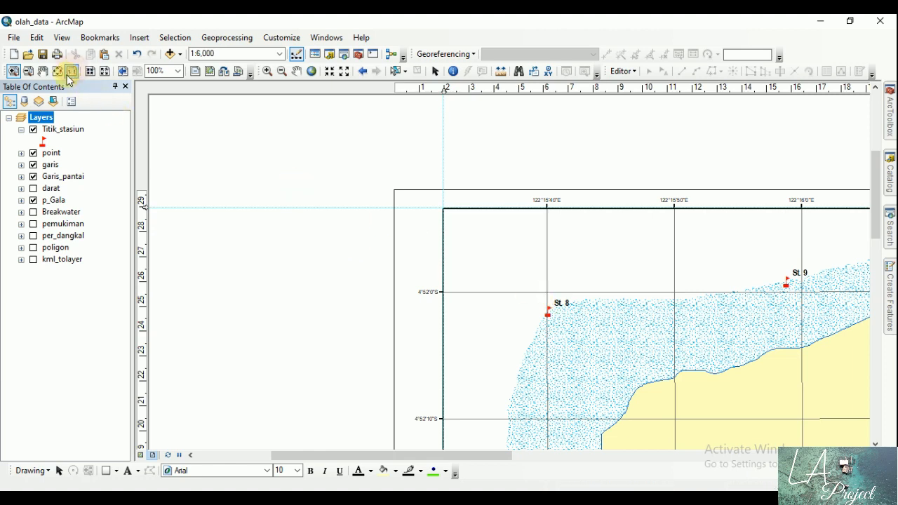
{"action": "left_click", "coordinate": [42, 70]}
{"action": "left_click_drag", "start_coordinate": [367, 356], "coordinate": [281, 271]}
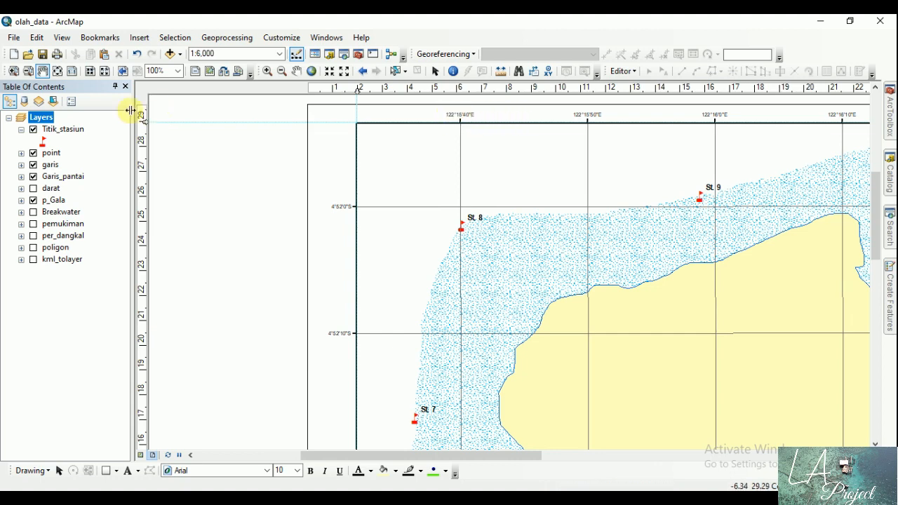
{"action": "left_click", "coordinate": [435, 71]}
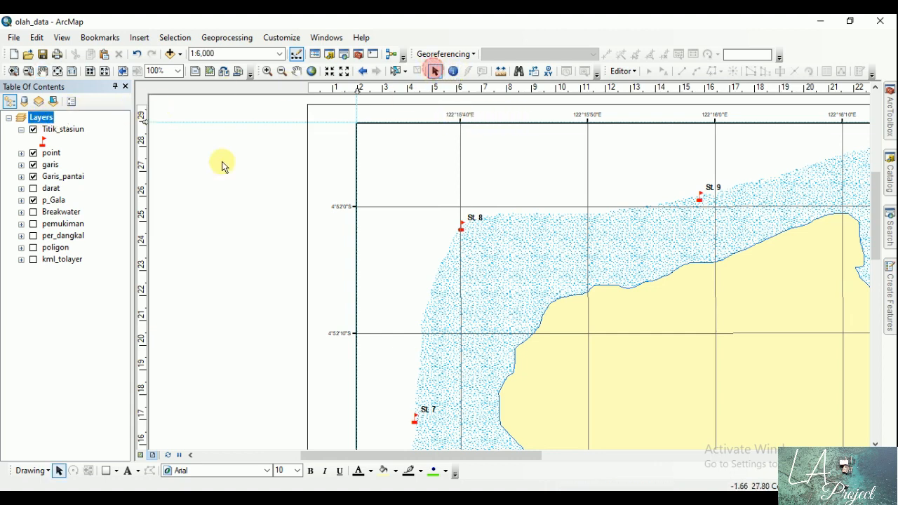
{"action": "double_click", "coordinate": [40, 117]}
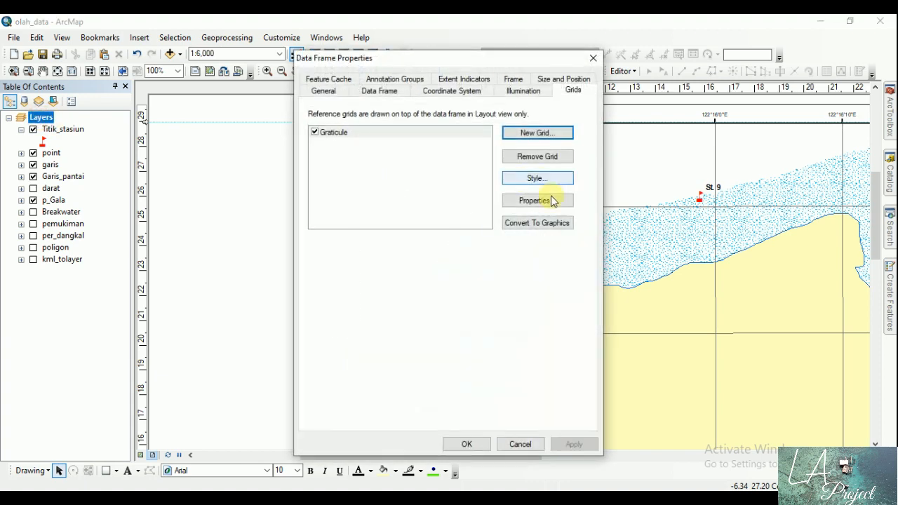
{"action": "left_click", "coordinate": [540, 92]}
{"action": "left_click", "coordinate": [572, 89]}
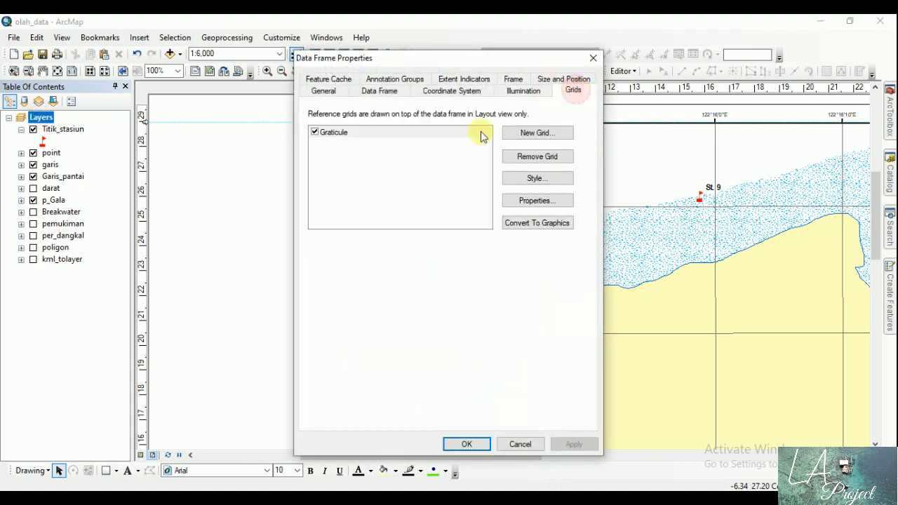
{"action": "left_click", "coordinate": [533, 200]}
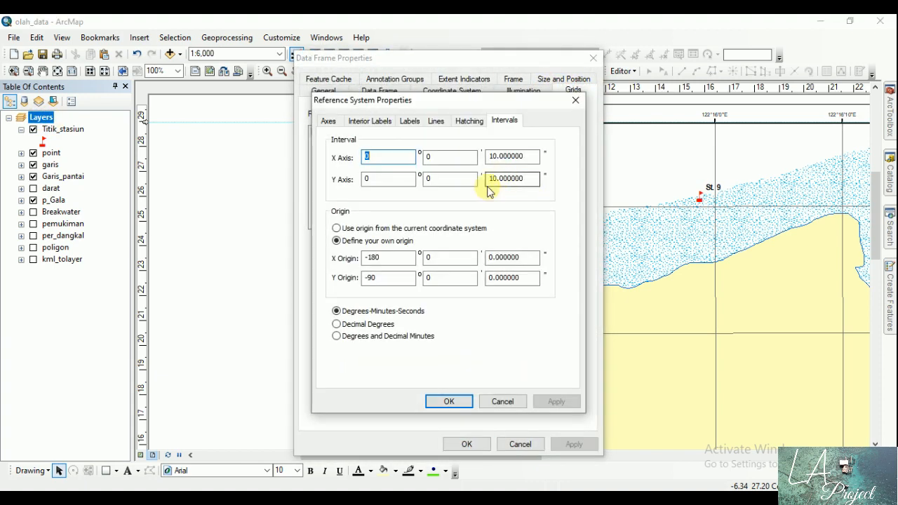
{"action": "left_click", "coordinate": [410, 120]}
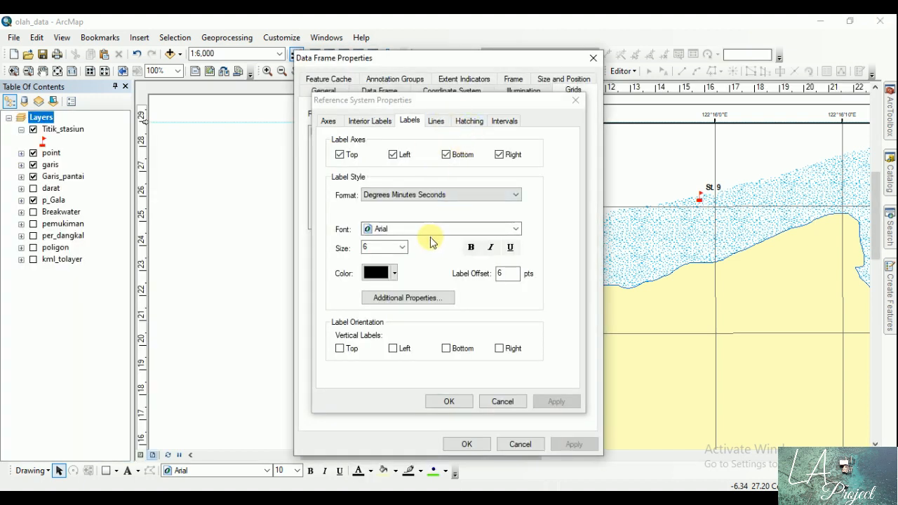
{"action": "left_click_drag", "start_coordinate": [456, 100], "coordinate": [423, 101]}
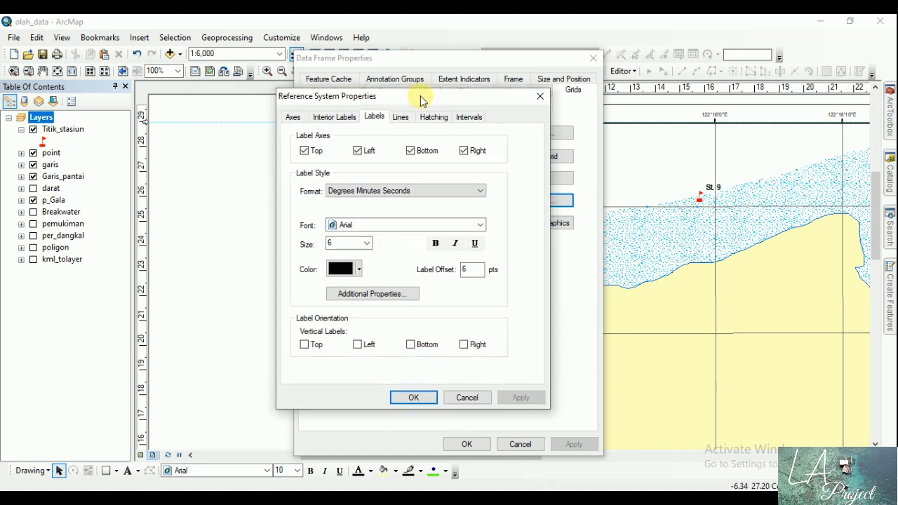
{"action": "left_click", "coordinate": [366, 243]}
{"action": "left_click", "coordinate": [334, 289]}
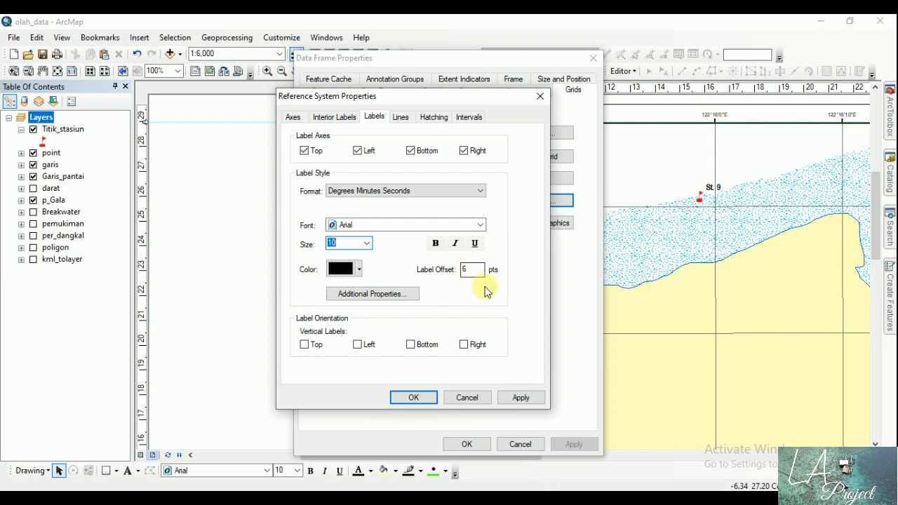
{"action": "left_click", "coordinate": [429, 398]}
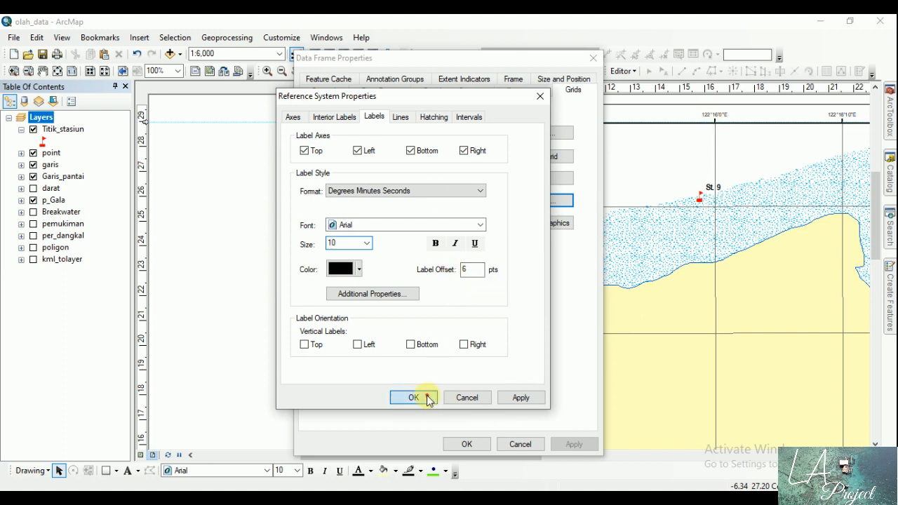
{"action": "left_click", "coordinate": [474, 444]}
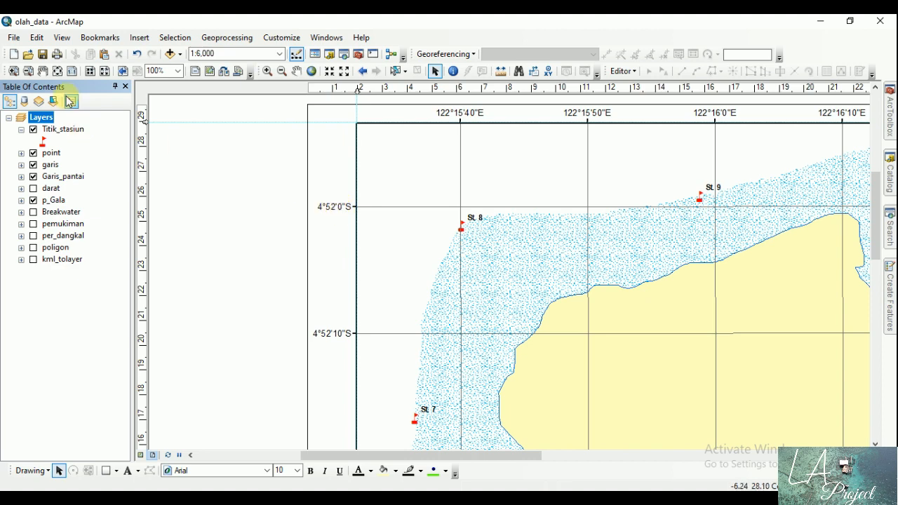
Step: Make the graticule's left and right coordinate labels vertical and apply the change to the data frame
{"action": "left_click", "coordinate": [57, 71]}
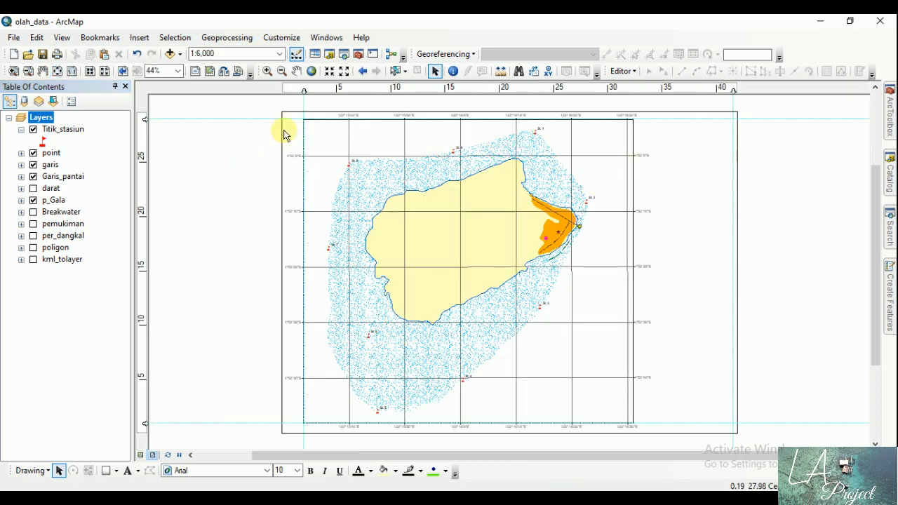
{"action": "left_click", "coordinate": [14, 71]}
{"action": "left_click_drag", "start_coordinate": [600, 139], "coordinate": [691, 202]}
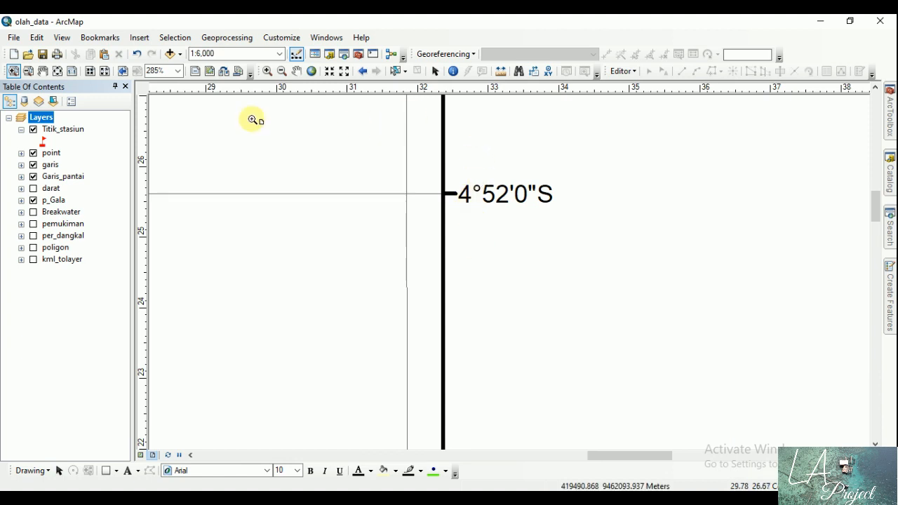
{"action": "left_click", "coordinate": [58, 71]}
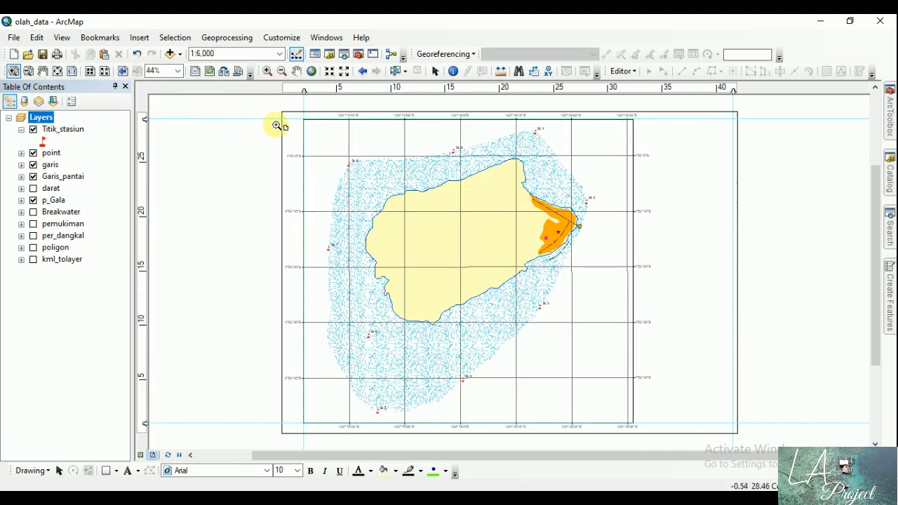
{"action": "left_click_drag", "start_coordinate": [263, 105], "coordinate": [387, 205]}
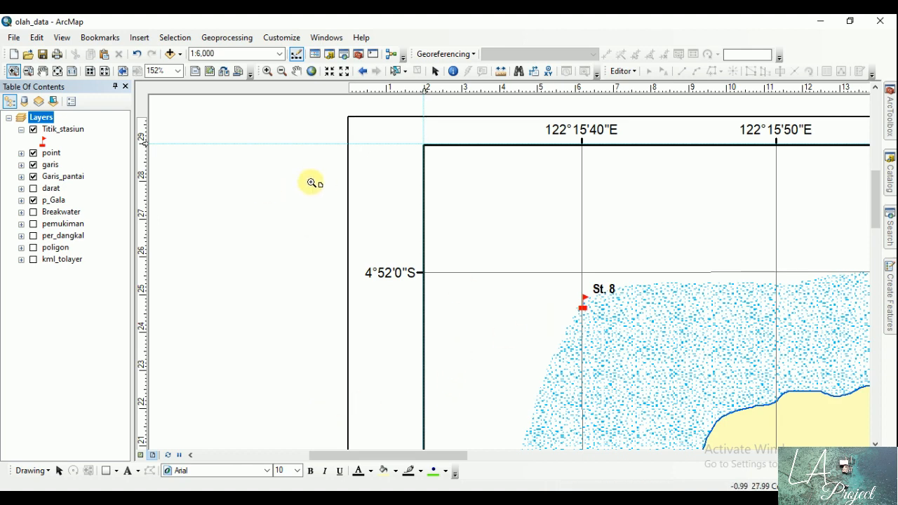
{"action": "left_click", "coordinate": [434, 71]}
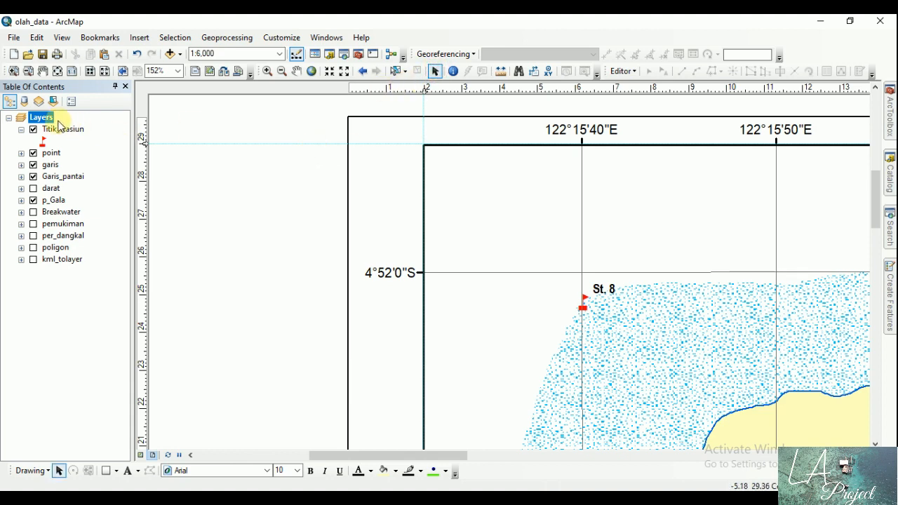
{"action": "double_click", "coordinate": [23, 118]}
{"action": "left_click", "coordinate": [534, 200]}
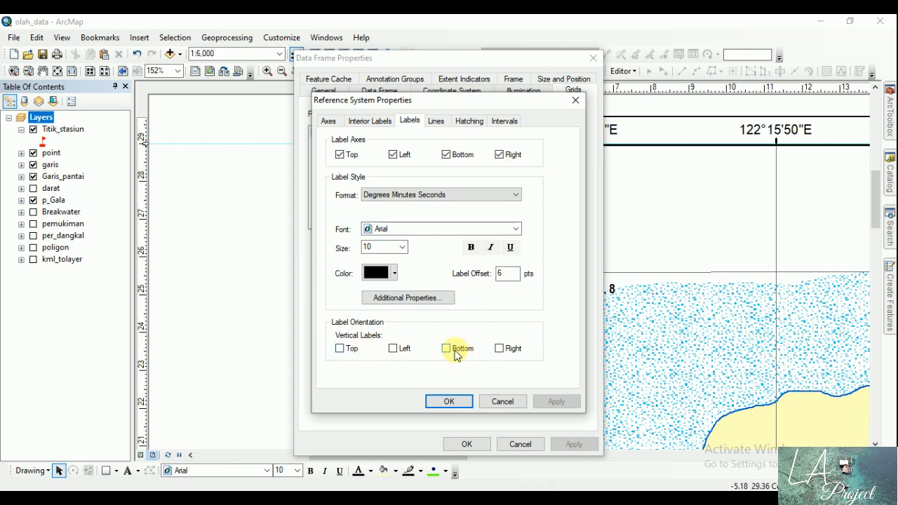
{"action": "left_click", "coordinate": [397, 348]}
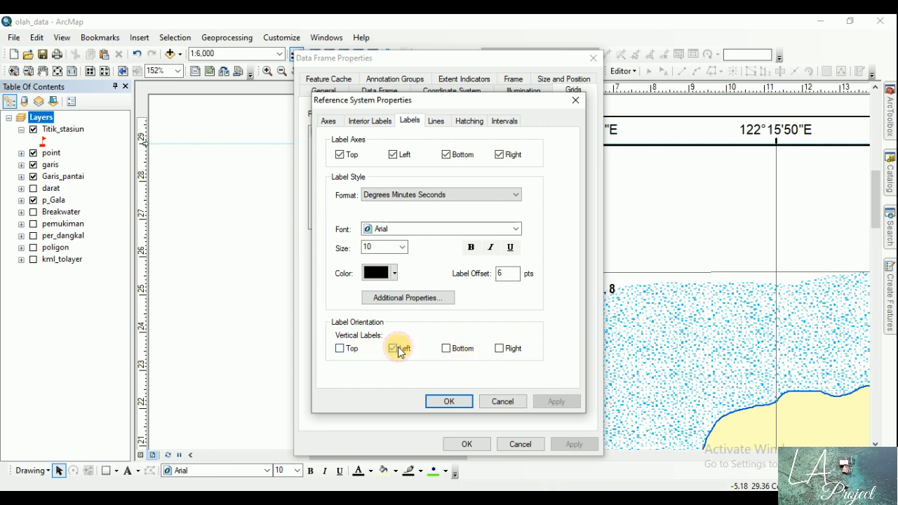
{"action": "left_click", "coordinate": [510, 352]}
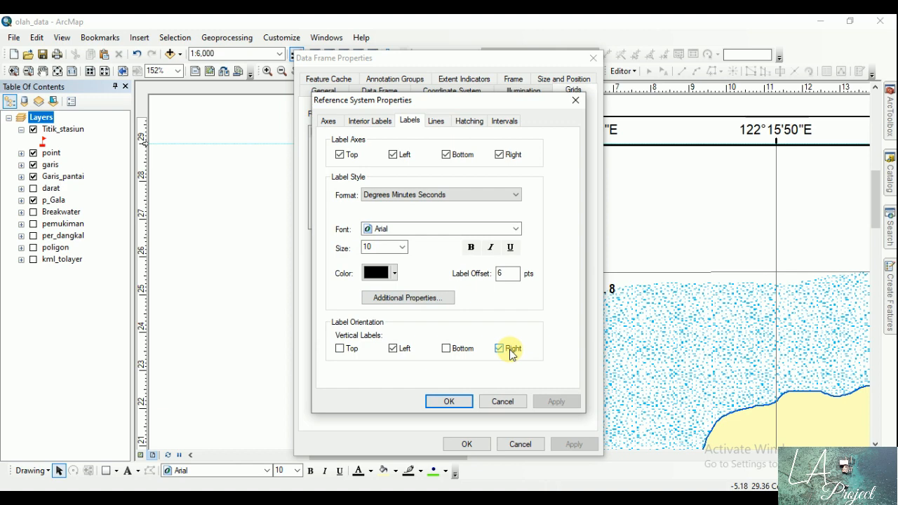
{"action": "left_click", "coordinate": [457, 400]}
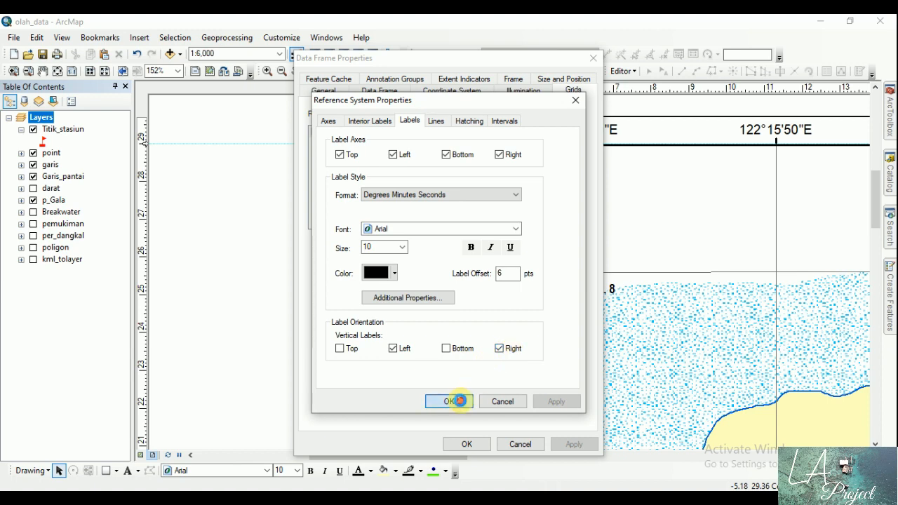
{"action": "left_click", "coordinate": [464, 443]}
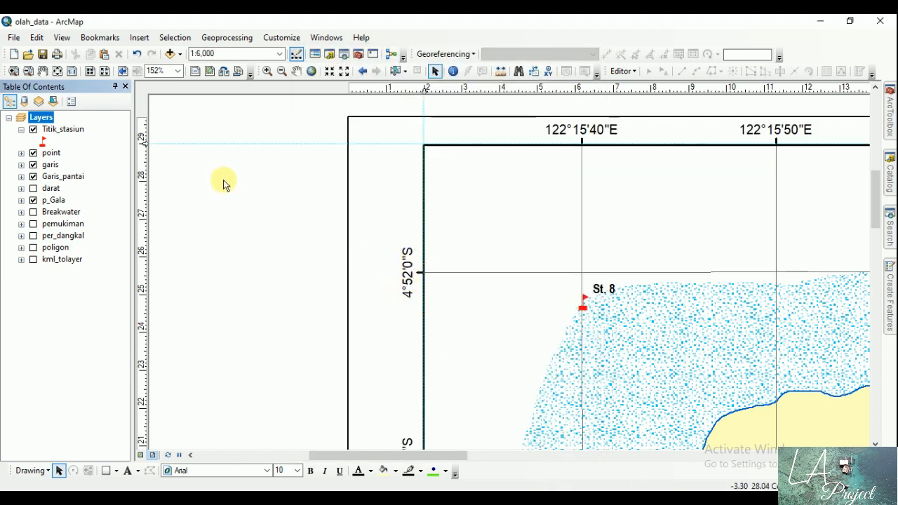
Step: Lower the upper horizontal guide slightly and pull the data frame's top edge down to it, leaving more room for the labels
{"action": "left_click", "coordinate": [58, 71]}
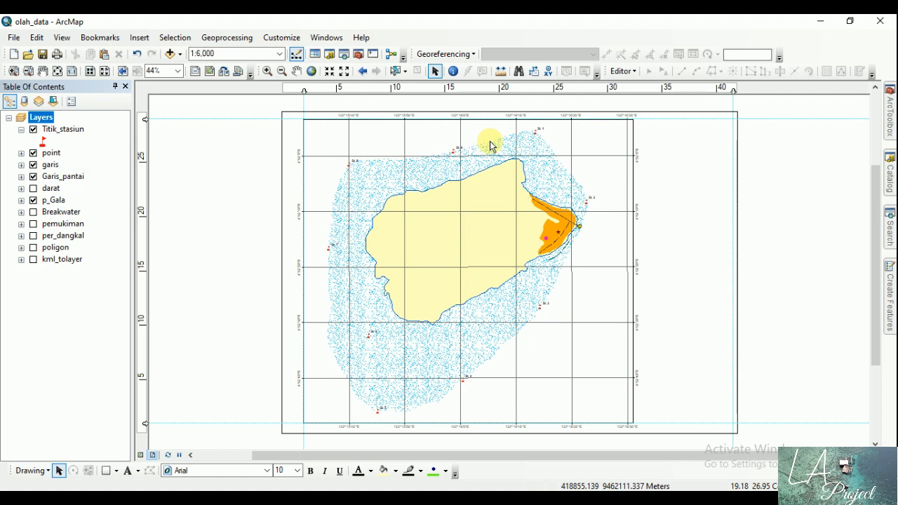
{"action": "left_click", "coordinate": [14, 71]}
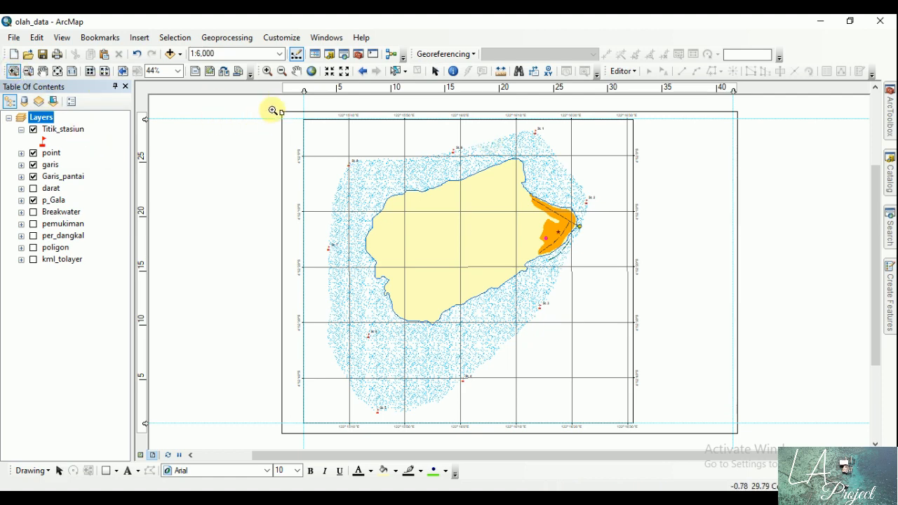
{"action": "left_click_drag", "start_coordinate": [271, 109], "coordinate": [431, 188]}
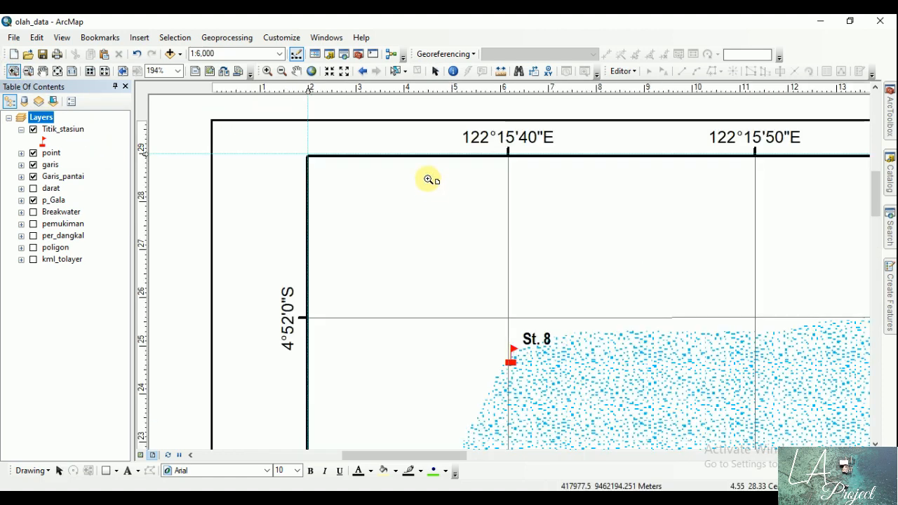
{"action": "left_click", "coordinate": [434, 71]}
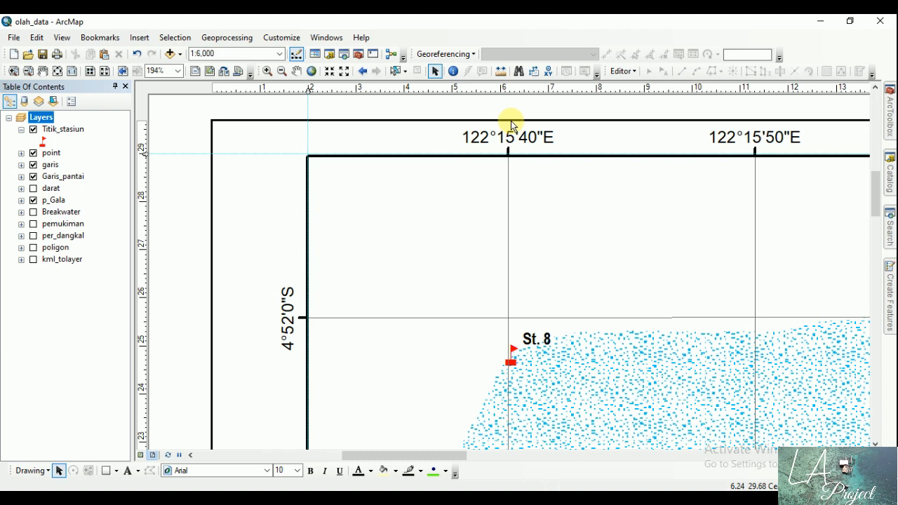
{"action": "left_click_drag", "start_coordinate": [145, 151], "coordinate": [144, 181]}
{"action": "left_click", "coordinate": [57, 71]}
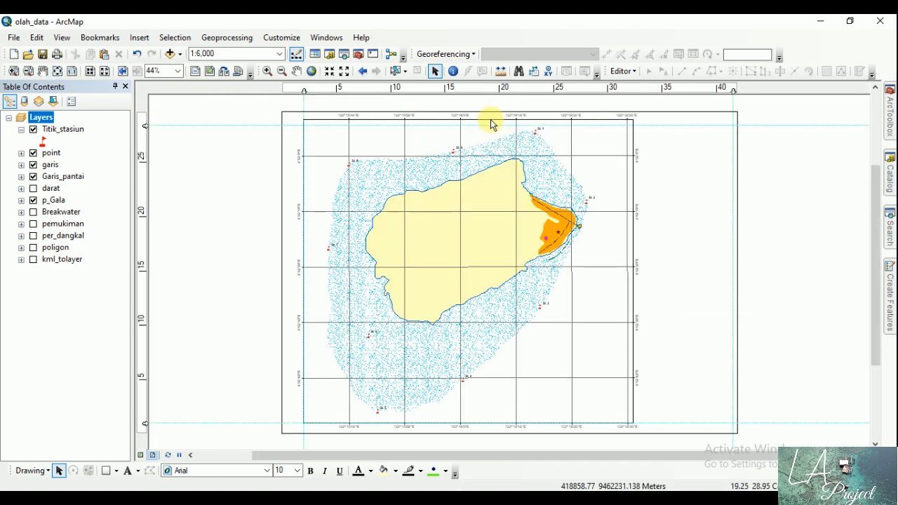
{"action": "left_click", "coordinate": [484, 121]}
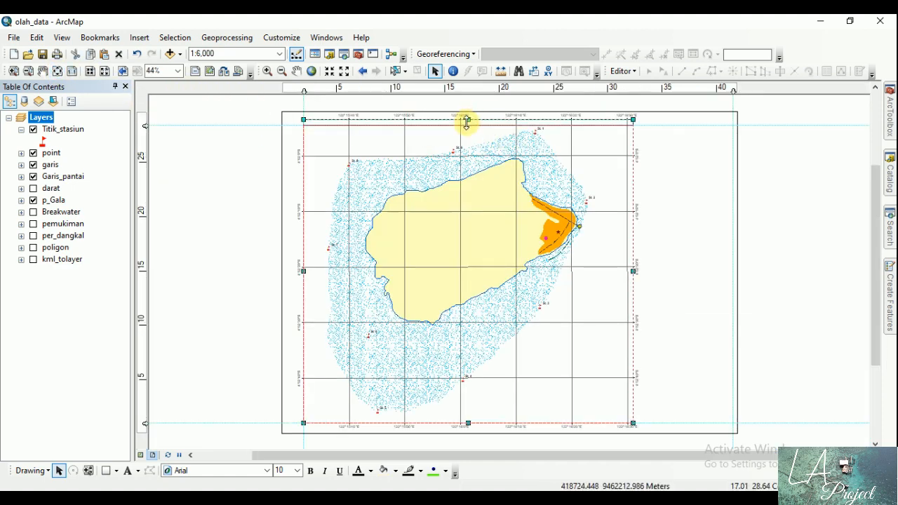
{"action": "left_click_drag", "start_coordinate": [466, 122], "coordinate": [466, 129]}
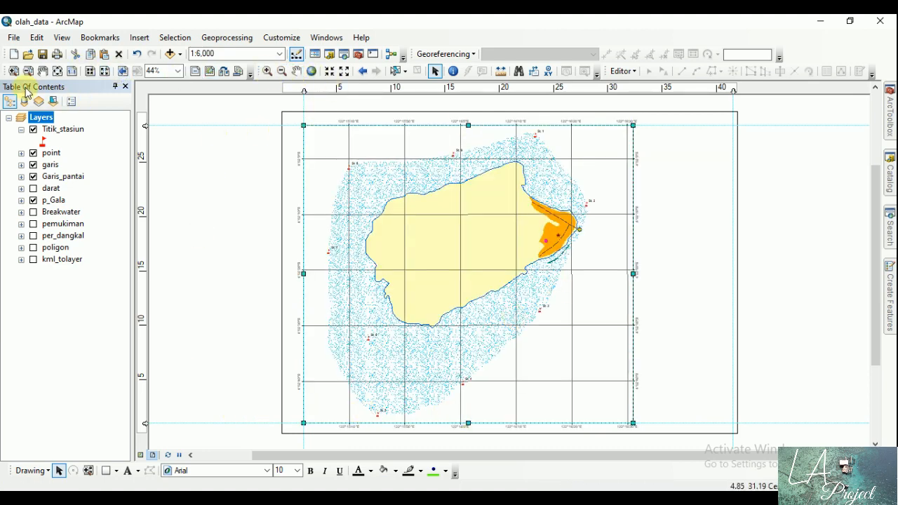
Step: Raise the lower horizontal guide to about 1.4 cm and bring the data frame's bottom edge up to it
{"action": "left_click", "coordinate": [14, 71]}
{"action": "left_click_drag", "start_coordinate": [270, 412], "coordinate": [347, 447]}
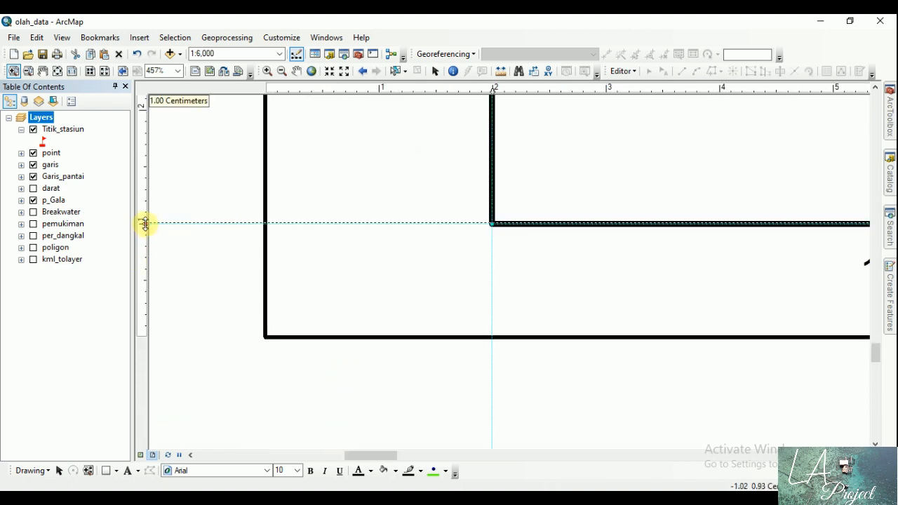
{"action": "left_click_drag", "start_coordinate": [144, 223], "coordinate": [145, 176]}
{"action": "left_click", "coordinate": [58, 71]}
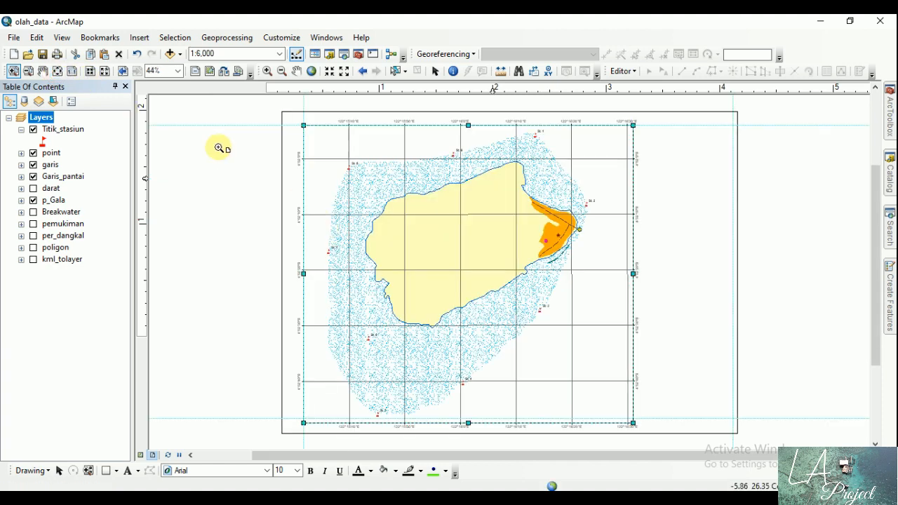
{"action": "left_click", "coordinate": [435, 71]}
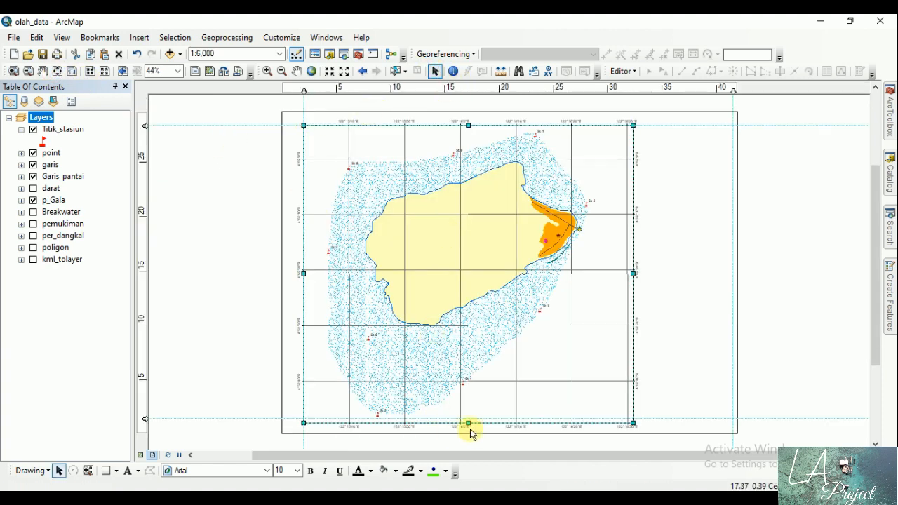
{"action": "left_click_drag", "start_coordinate": [468, 423], "coordinate": [467, 419]}
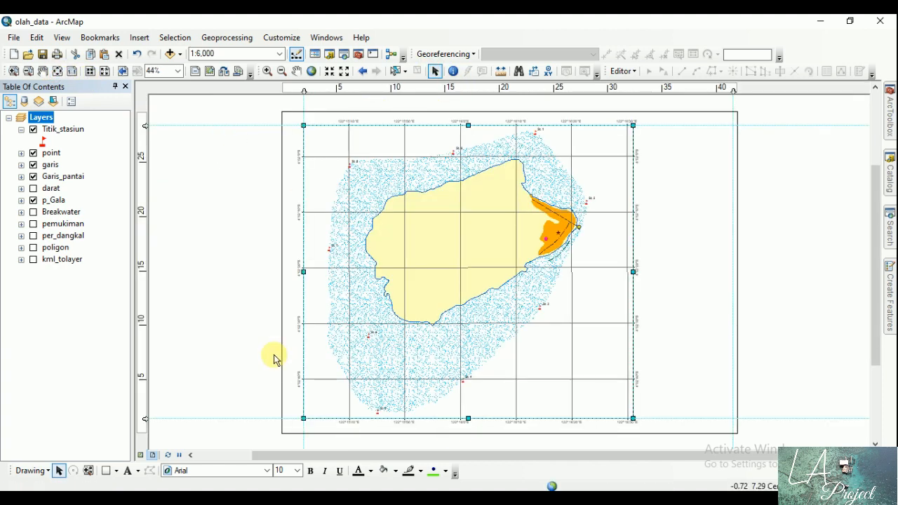
{"action": "left_click", "coordinate": [237, 297]}
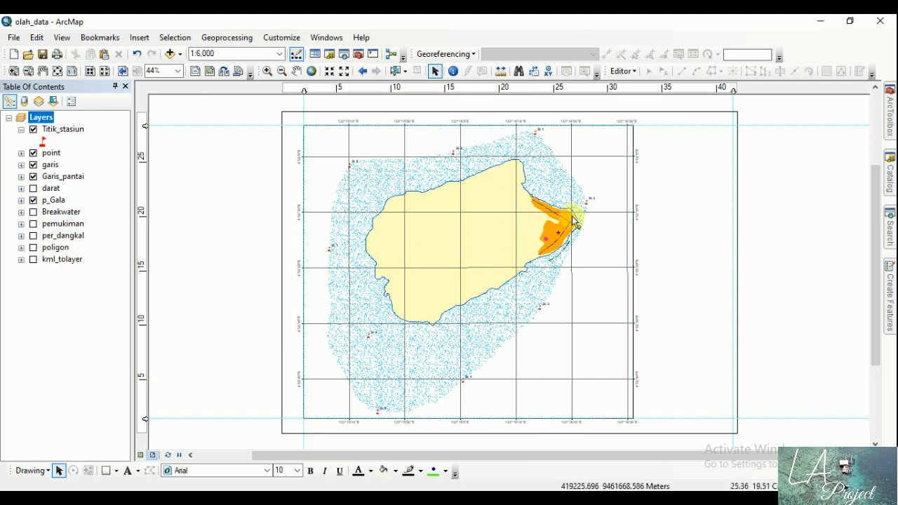
Step: Narrow the data frame by moving its right edge inward to about 31 cm on the page ruler
{"action": "left_click", "coordinate": [636, 269]}
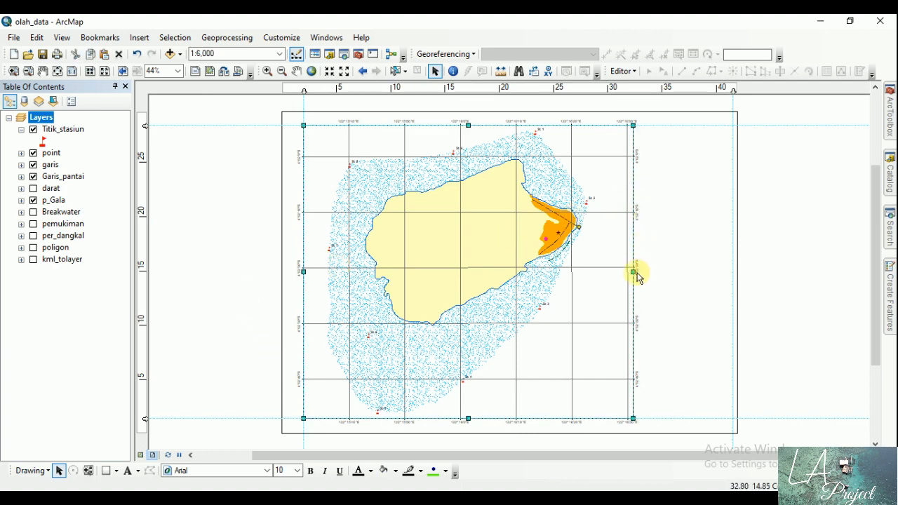
{"action": "left_click_drag", "start_coordinate": [633, 271], "coordinate": [625, 272]}
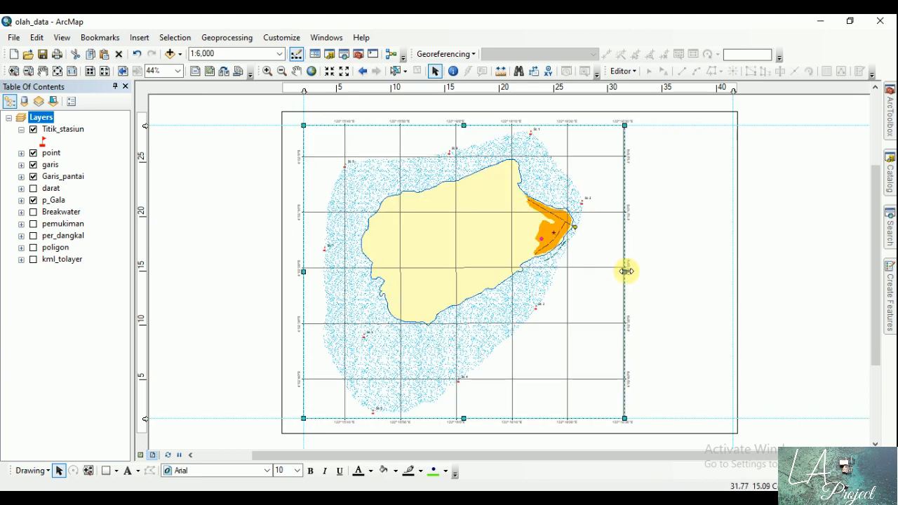
{"action": "left_click_drag", "start_coordinate": [627, 271], "coordinate": [621, 273]}
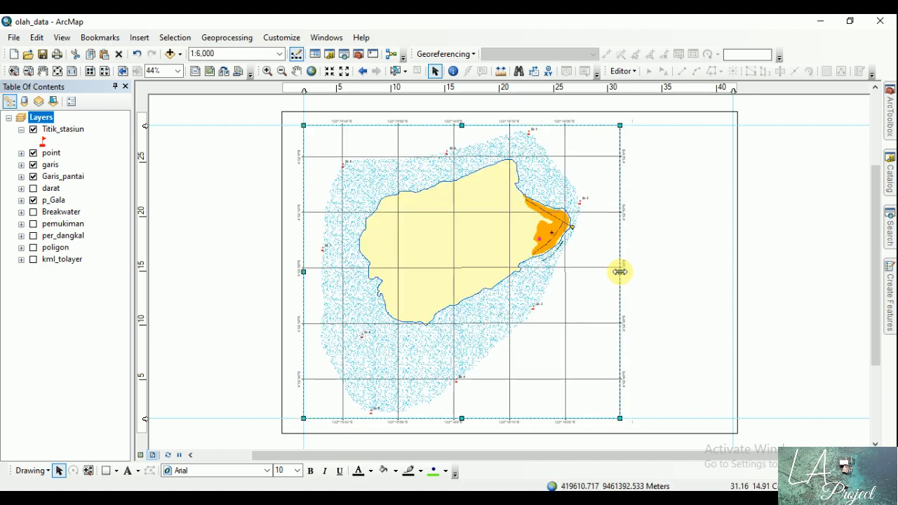
{"action": "left_click", "coordinate": [245, 261]}
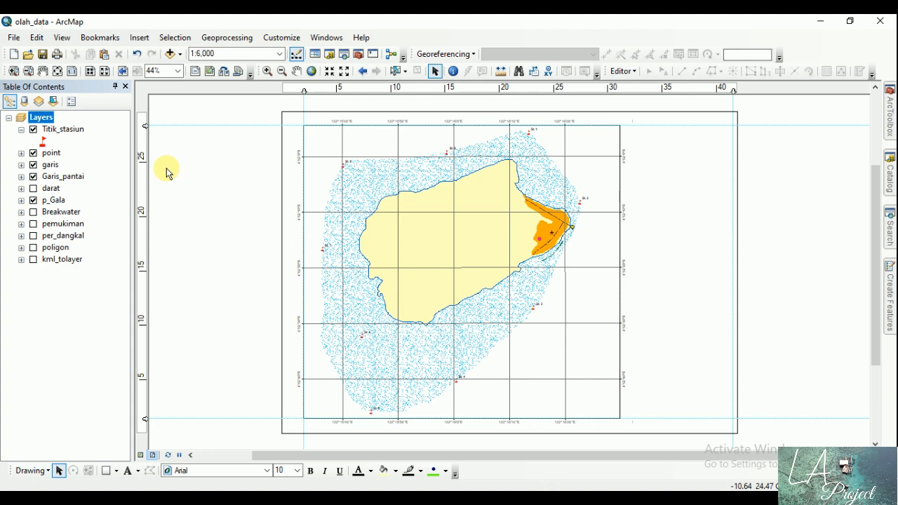
Step: Add a measured grid named Measured Grid, with grid and labels at 300 m X and Y intervals, and apply it to the data frame
{"action": "left_click", "coordinate": [53, 120]}
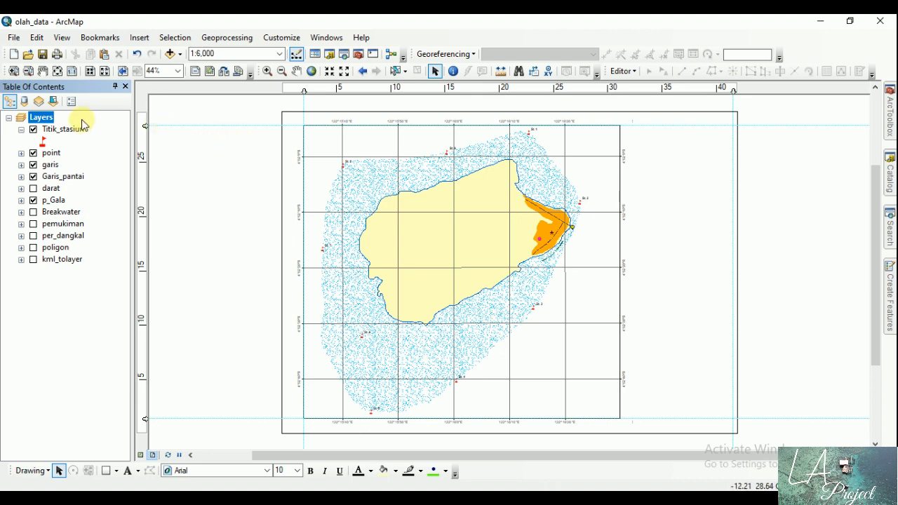
{"action": "double_click", "coordinate": [42, 118]}
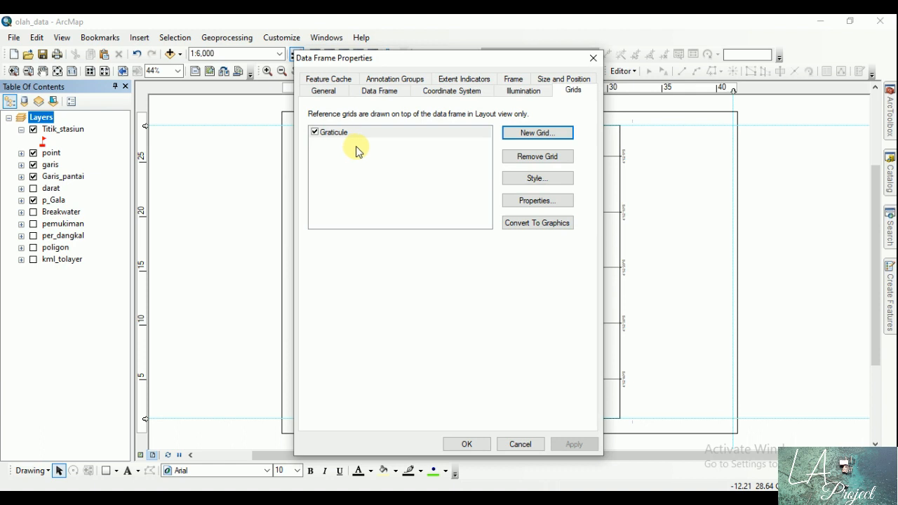
{"action": "left_click", "coordinate": [533, 132]}
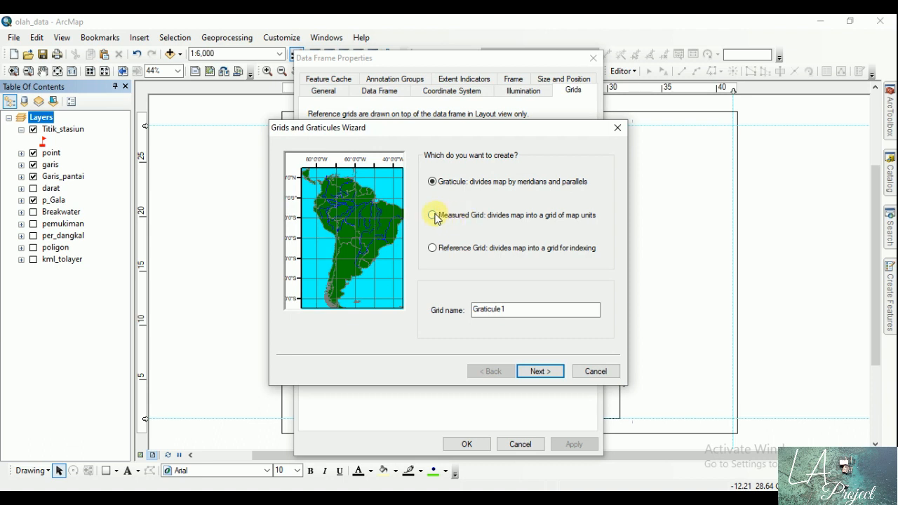
{"action": "left_click", "coordinate": [434, 216]}
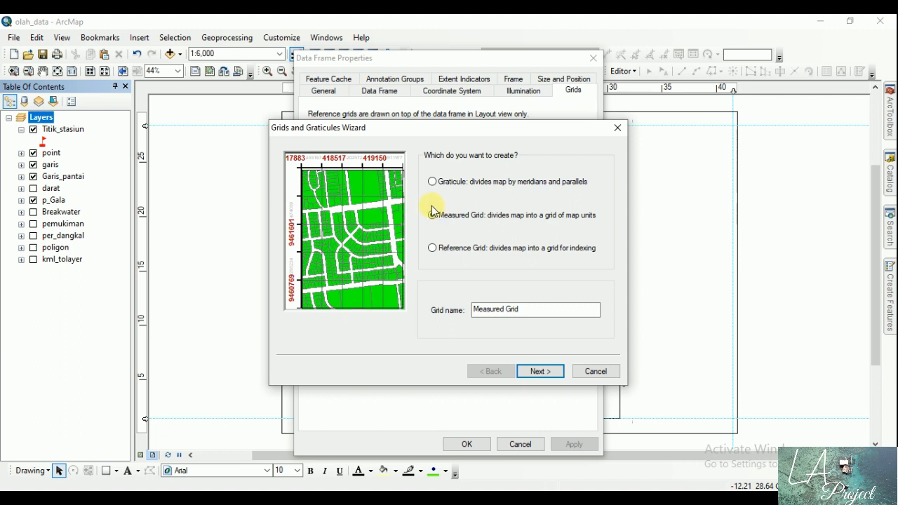
{"action": "left_click", "coordinate": [540, 371]}
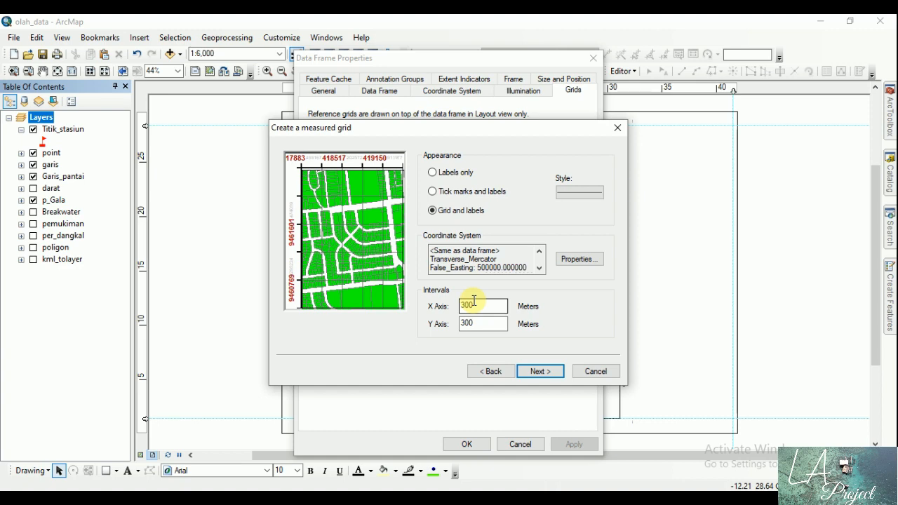
{"action": "left_click", "coordinate": [541, 372]}
{"action": "left_click", "coordinate": [540, 372]}
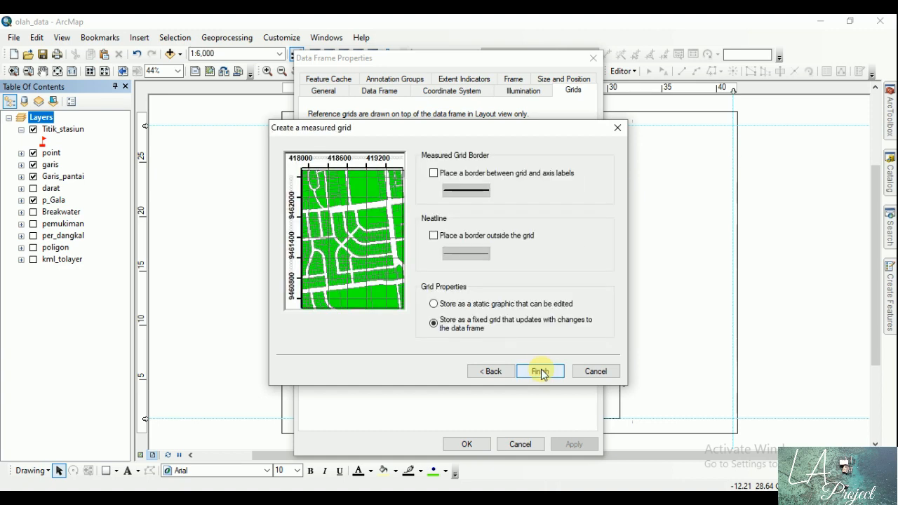
{"action": "left_click", "coordinate": [541, 372]}
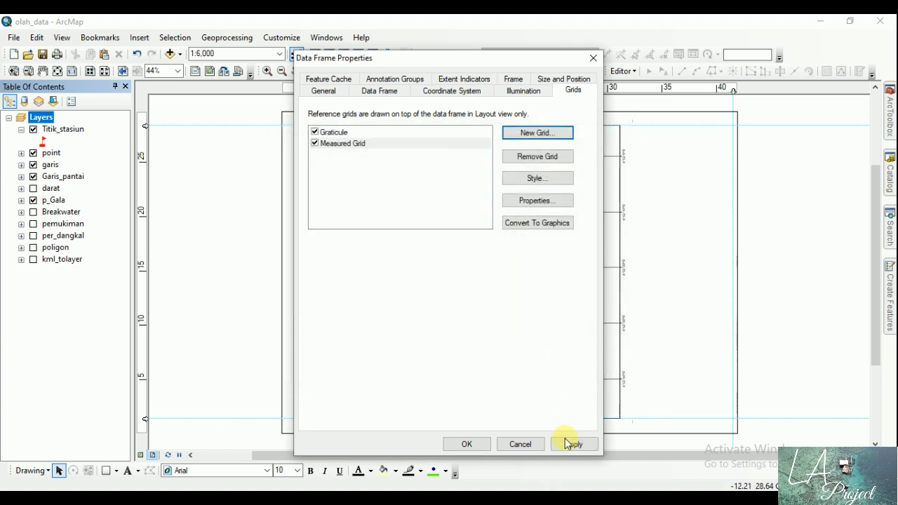
{"action": "left_click", "coordinate": [573, 444]}
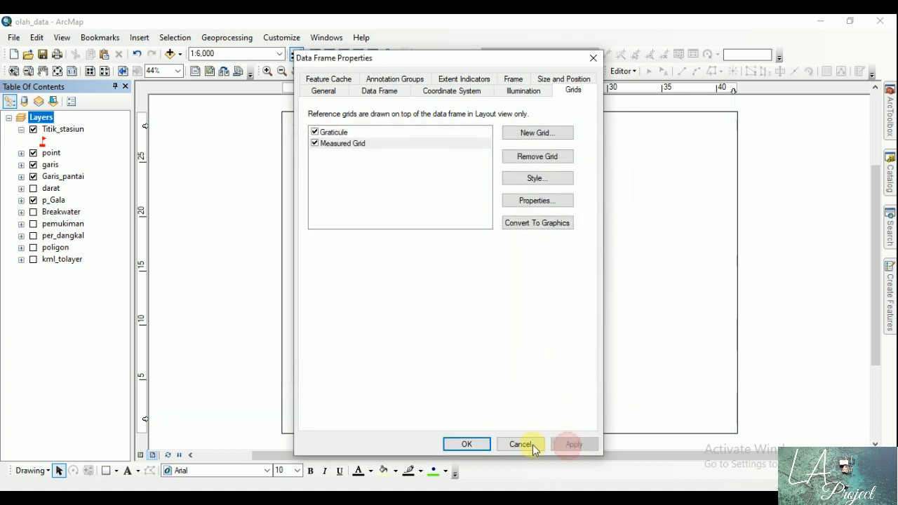
{"action": "left_click", "coordinate": [469, 443]}
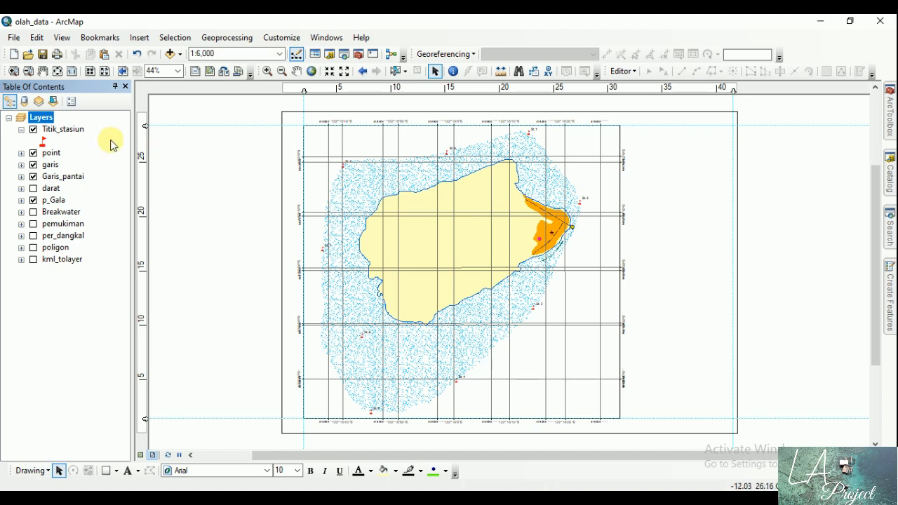
Step: Set the Measured Grid's X and Y axis intervals to 500 meters in the data frame's grid properties
{"action": "left_click", "coordinate": [62, 121]}
{"action": "double_click", "coordinate": [67, 122]}
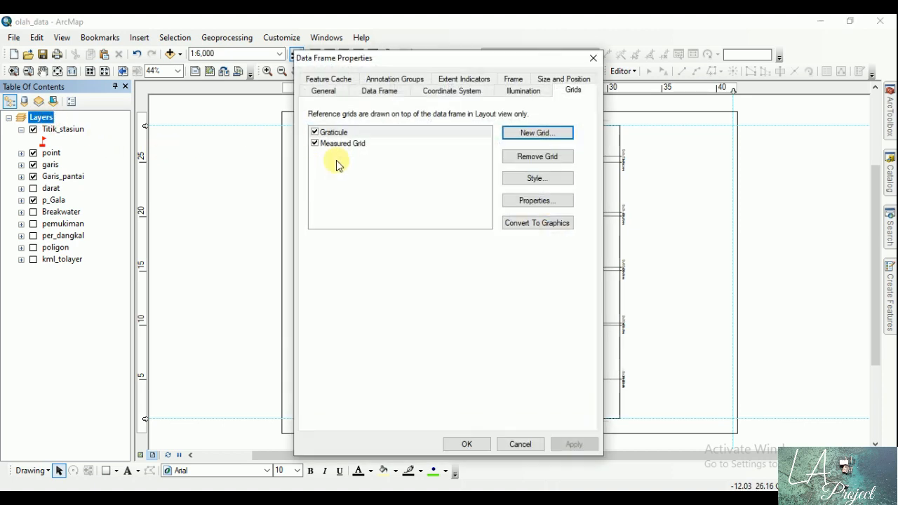
{"action": "left_click", "coordinate": [342, 134]}
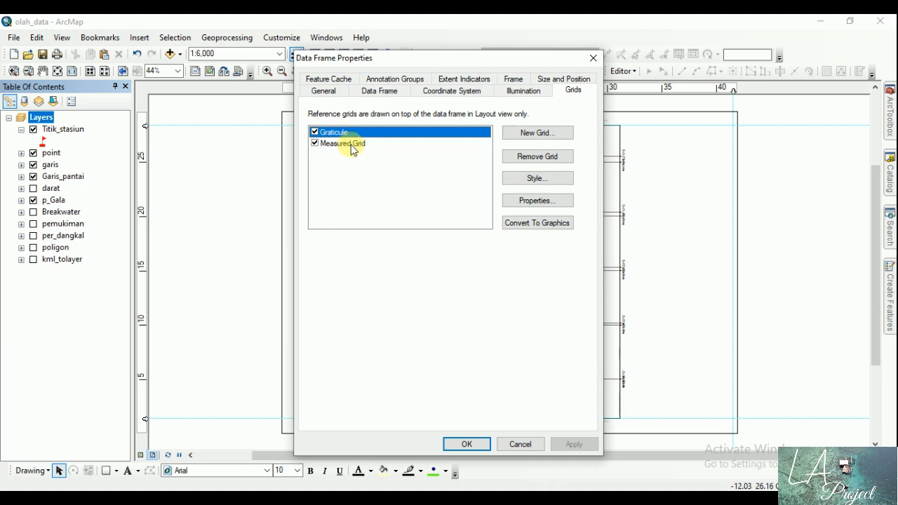
{"action": "left_click", "coordinate": [349, 144]}
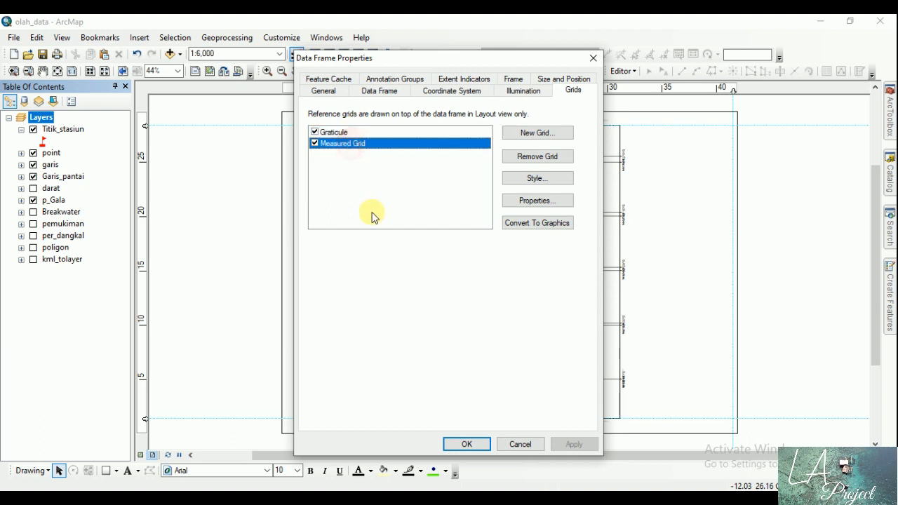
{"action": "left_click", "coordinate": [517, 202]}
{"action": "left_click", "coordinate": [460, 121]}
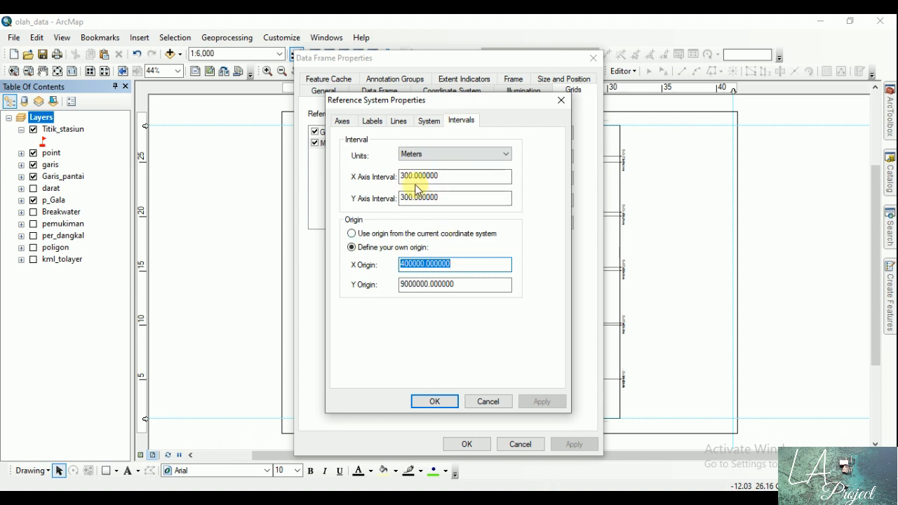
{"action": "left_click", "coordinate": [400, 177]}
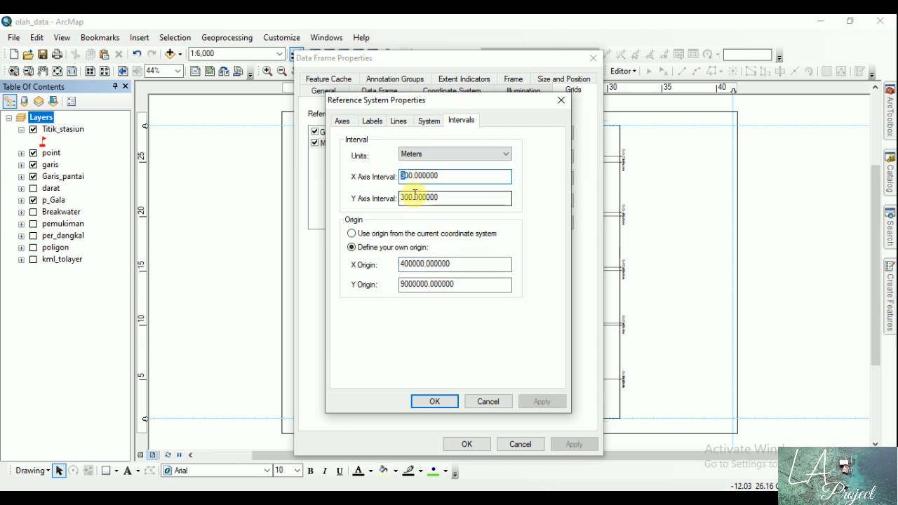
{"action": "type", "text": "5"}
{"action": "left_click", "coordinate": [402, 198]}
{"action": "key", "text": "shift+Right"}
{"action": "type", "text": "5"}
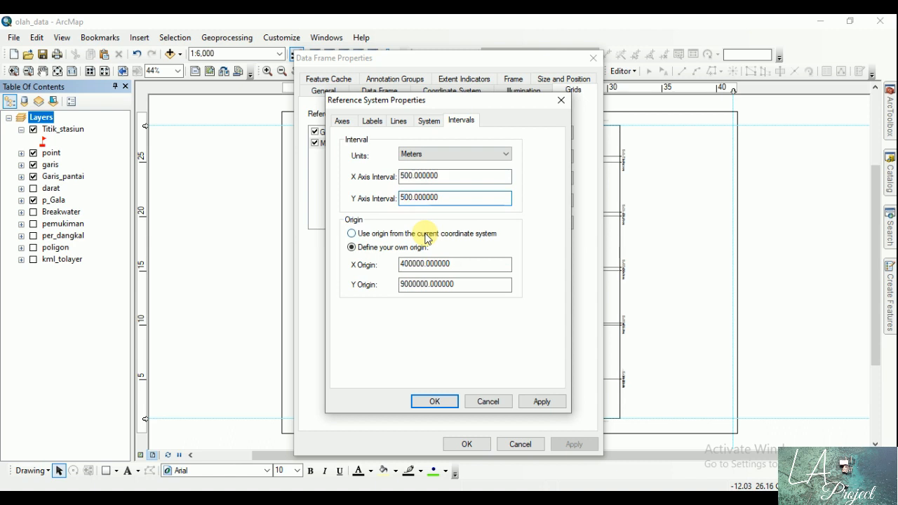
Step: Show the Measured Grid as a grid of ticks and turn off its top and left axis labels
{"action": "left_click", "coordinate": [399, 121]}
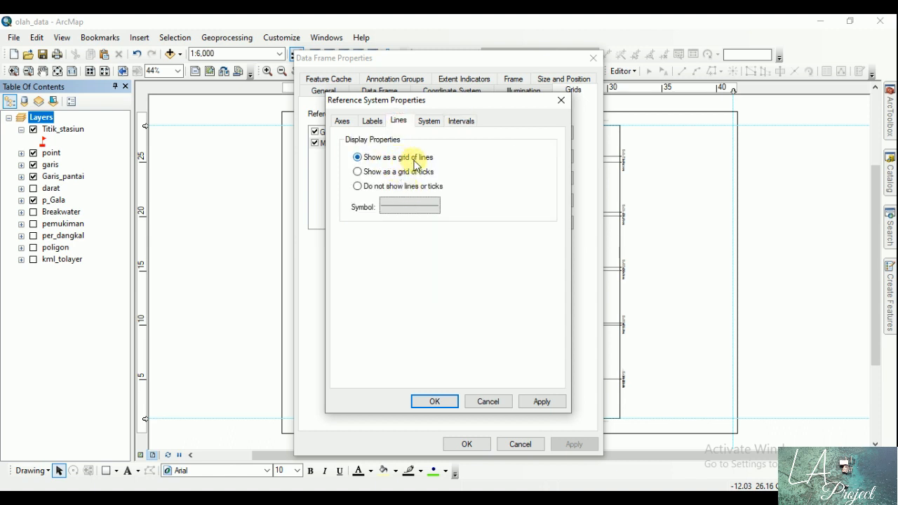
{"action": "left_click", "coordinate": [359, 172]}
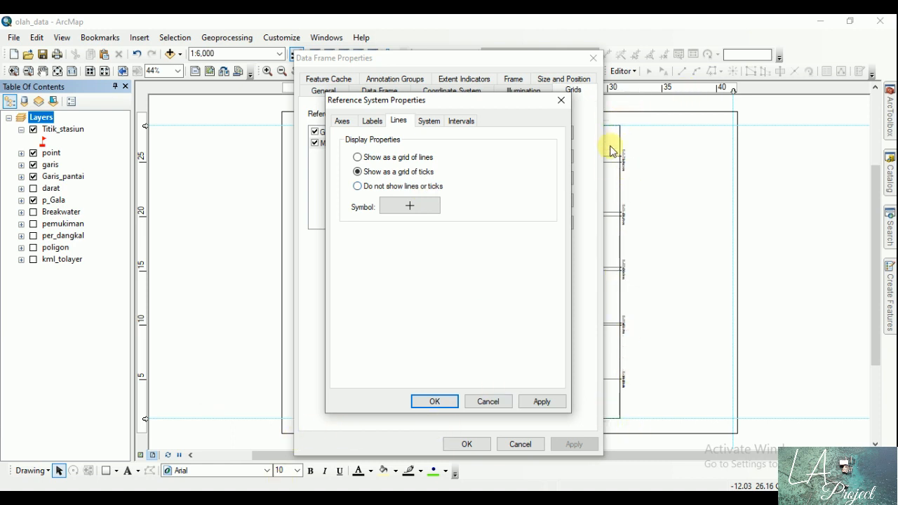
{"action": "left_click", "coordinate": [372, 122]}
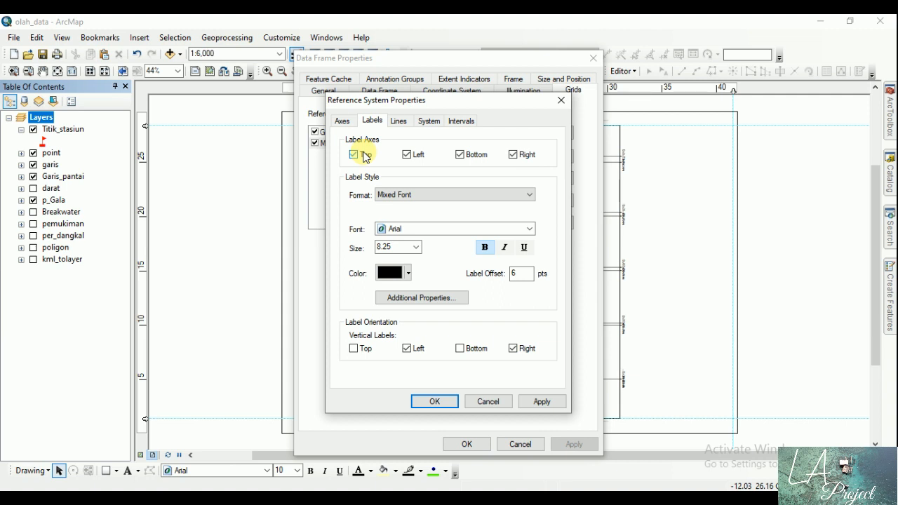
{"action": "left_click", "coordinate": [365, 157]}
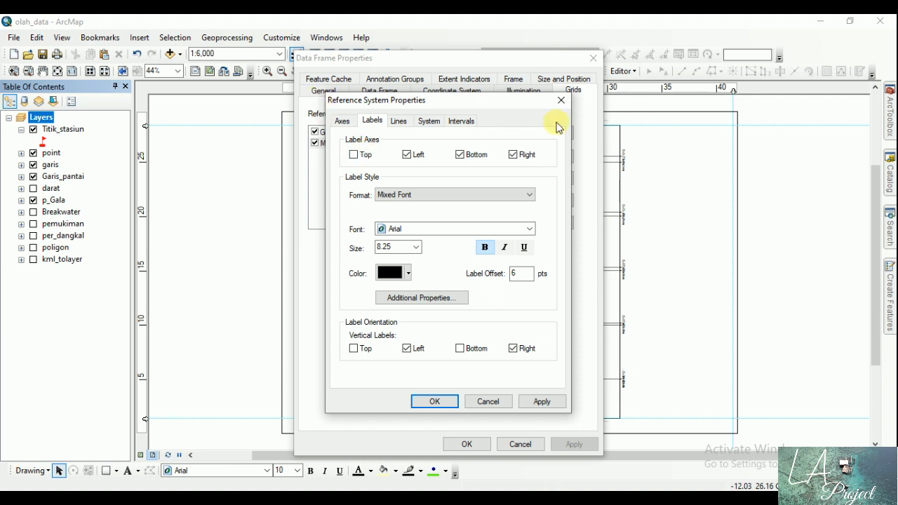
{"action": "left_click", "coordinate": [407, 155]}
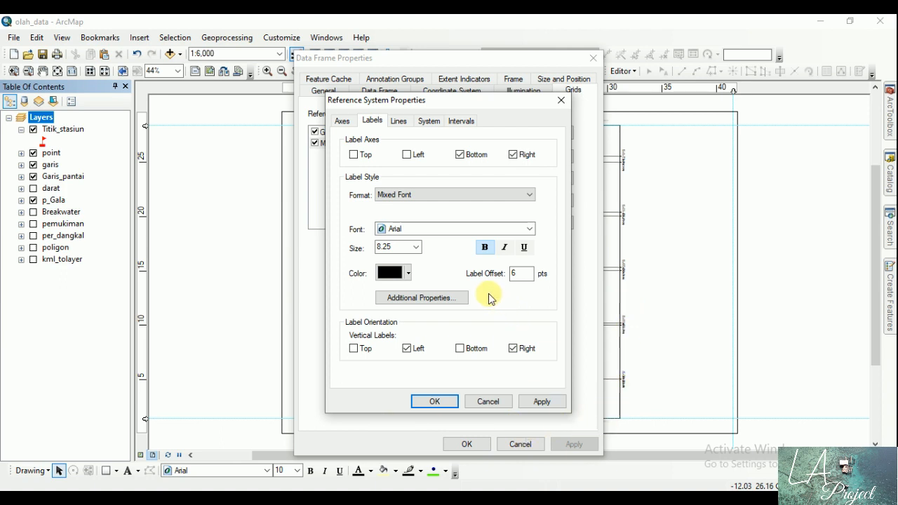
Step: Turn off the Measured Grid's top and left major division ticks and apply the grid changes to the data frame
{"action": "left_click", "coordinate": [347, 126]}
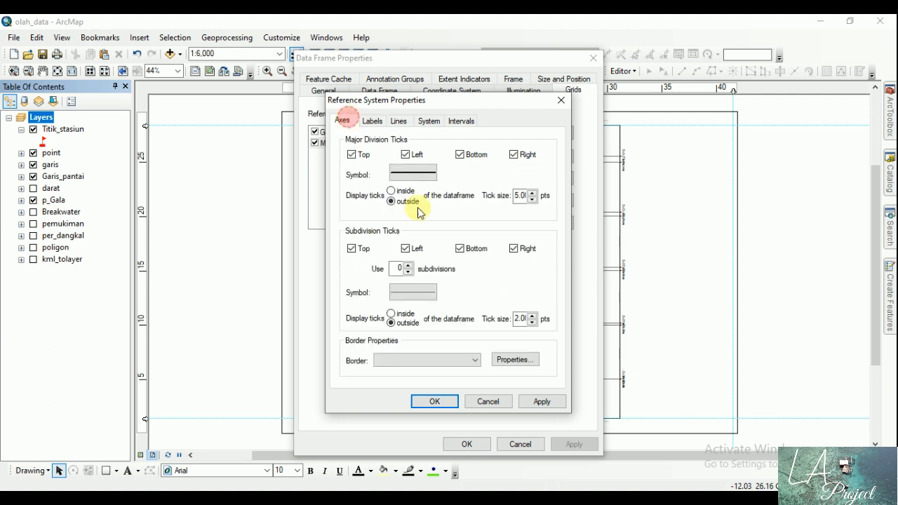
{"action": "left_click", "coordinate": [352, 154]}
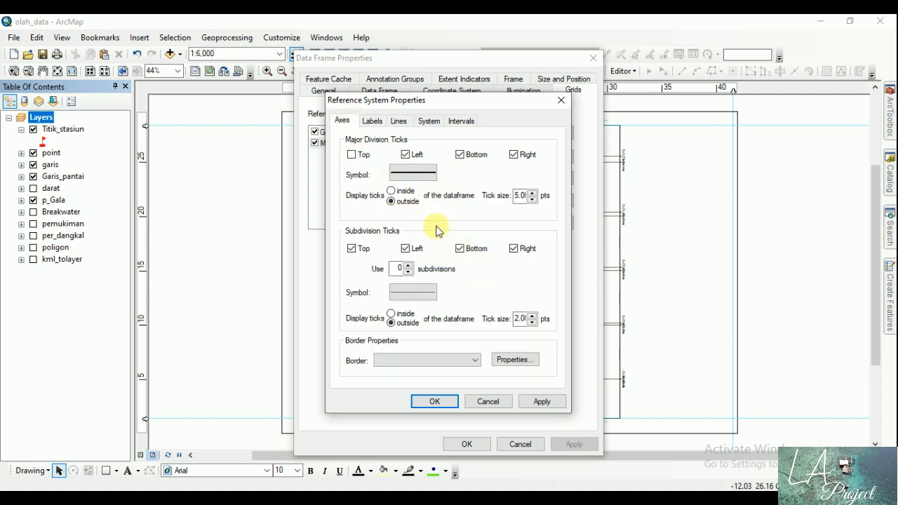
{"action": "left_click", "coordinate": [405, 154]}
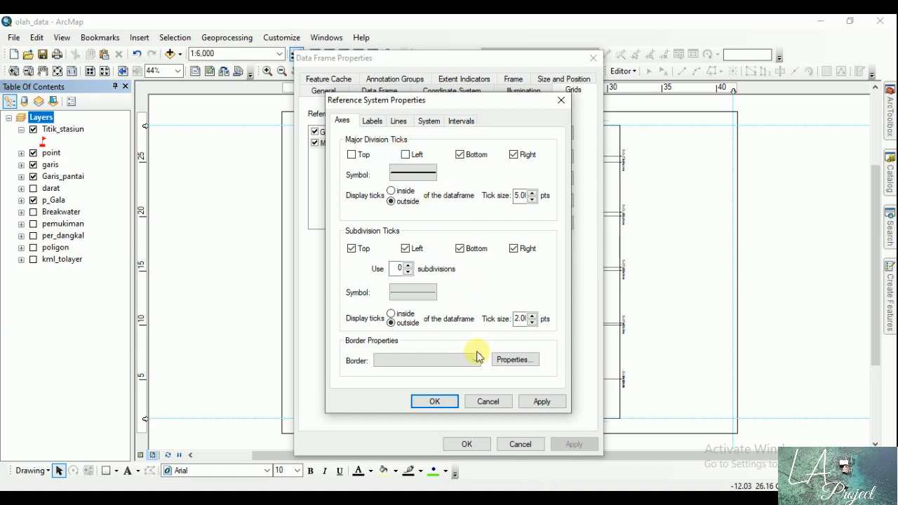
{"action": "left_click", "coordinate": [433, 401]}
{"action": "left_click", "coordinate": [479, 444]}
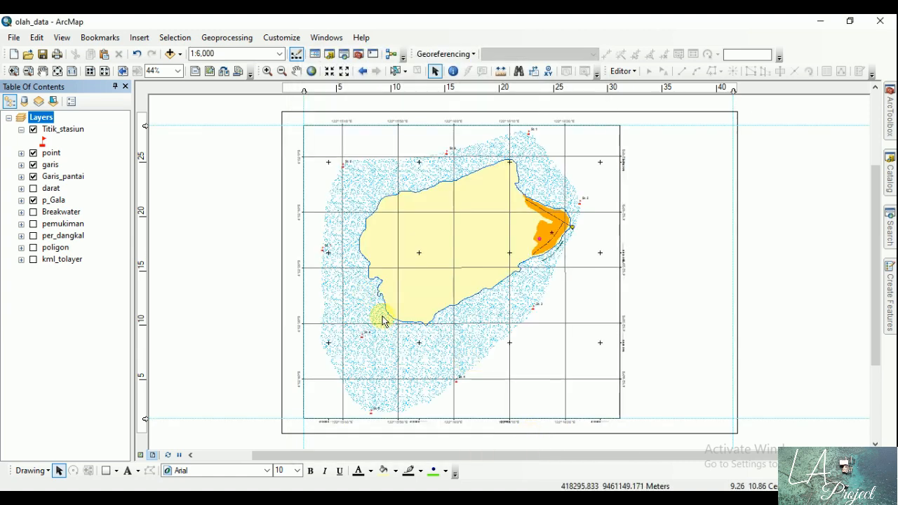
Step: Set the Measured Grid's label offset to 12 pts and apply it, checking the labels at the frame's lower-left corner
{"action": "left_click", "coordinate": [13, 71]}
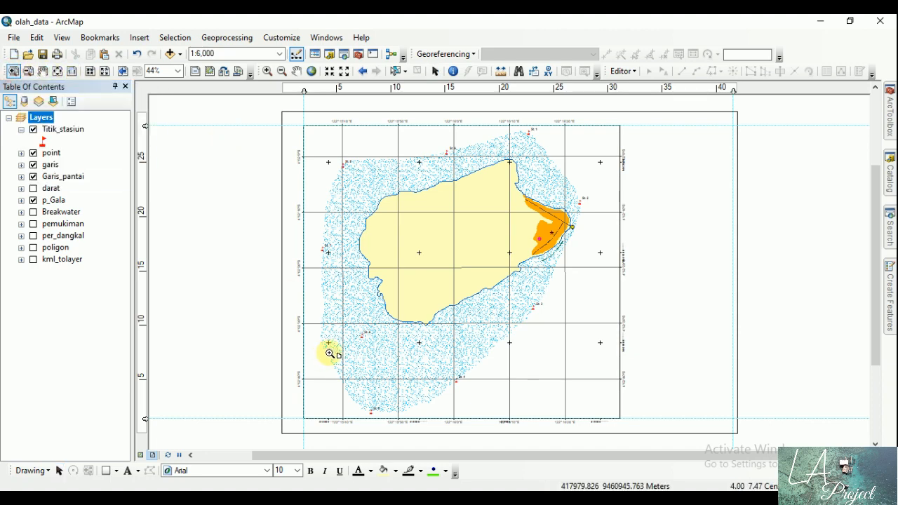
{"action": "mouse_move", "coordinate": [277, 391]}
{"action": "left_mouse_down"}
{"action": "mouse_move", "coordinate": [392, 455]}
{"action": "mouse_move", "coordinate": [422, 445]}
{"action": "left_mouse_up"}
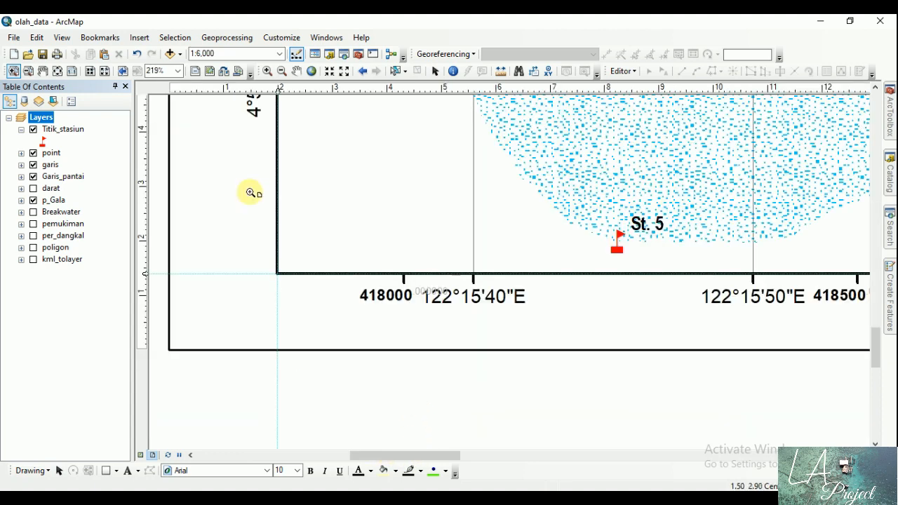
{"action": "left_click", "coordinate": [434, 71]}
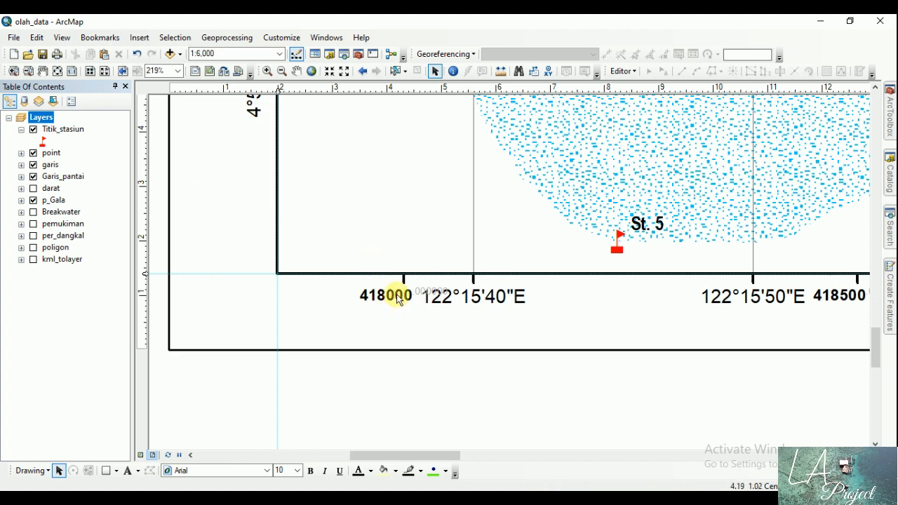
{"action": "double_click", "coordinate": [45, 120]}
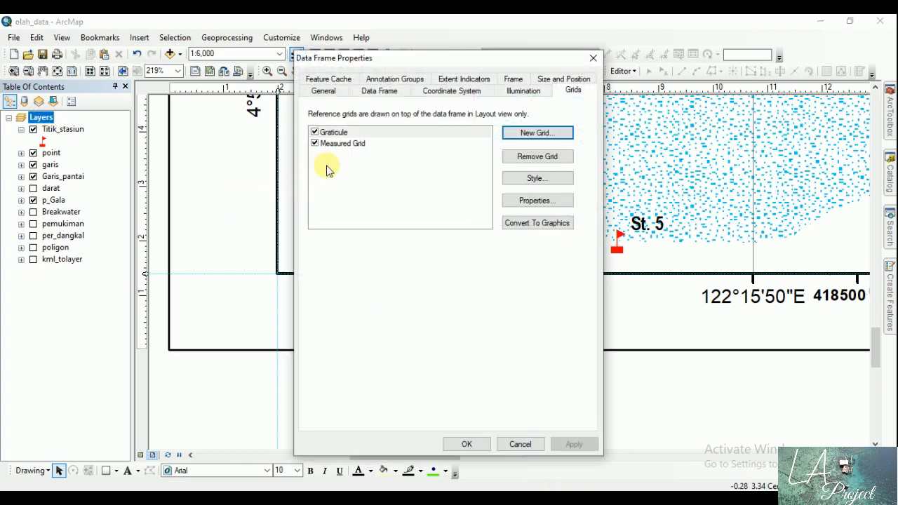
{"action": "left_click", "coordinate": [337, 146]}
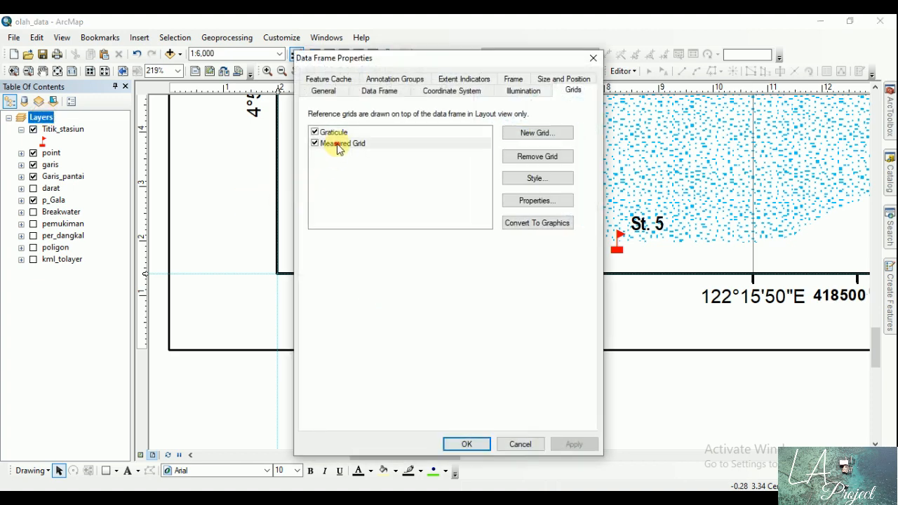
{"action": "left_click", "coordinate": [530, 200]}
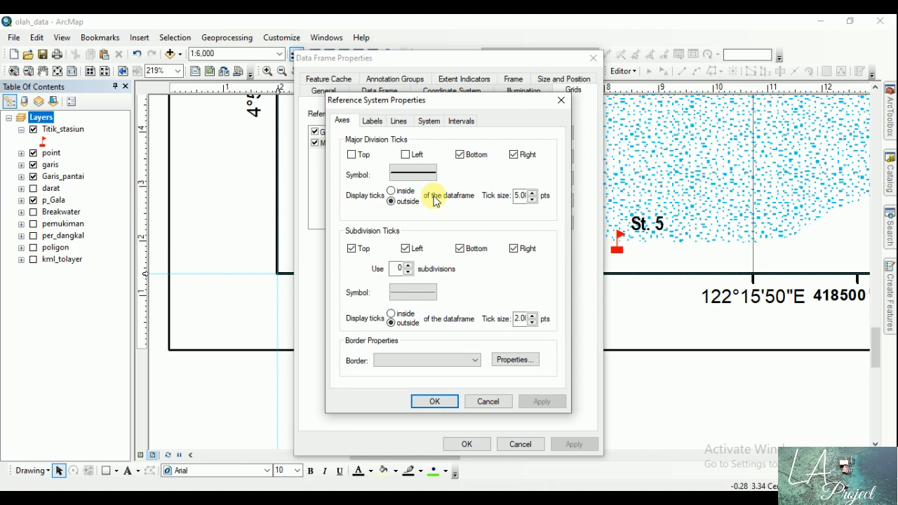
{"action": "left_click", "coordinate": [371, 120]}
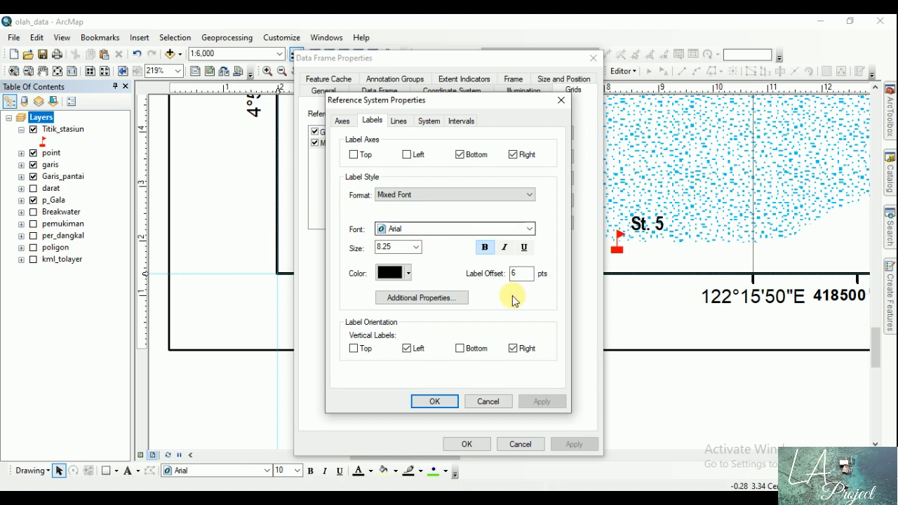
{"action": "double_click", "coordinate": [521, 273]}
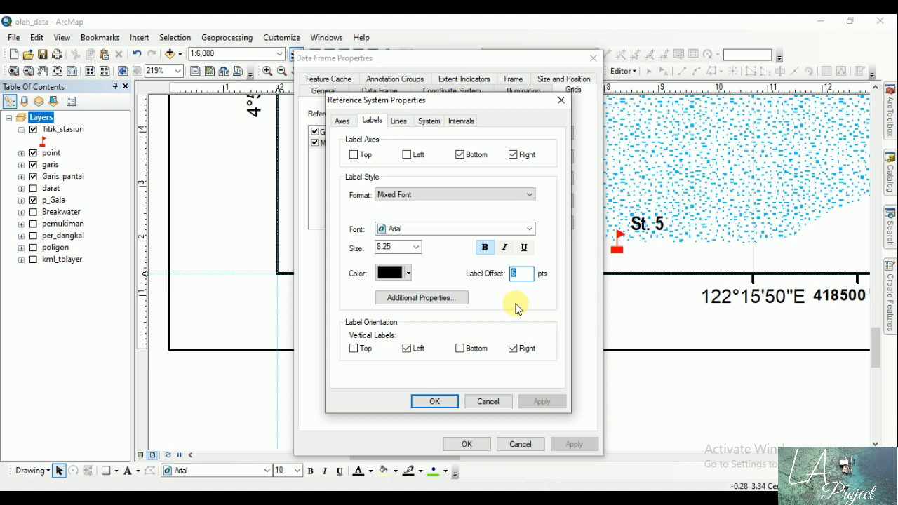
{"action": "type", "text": "2"}
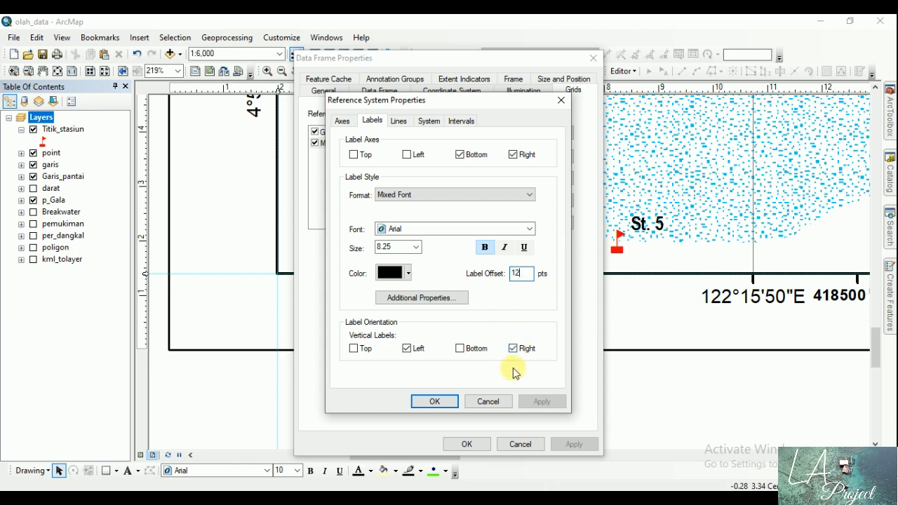
{"action": "left_click", "coordinate": [447, 401]}
{"action": "left_click", "coordinate": [572, 444]}
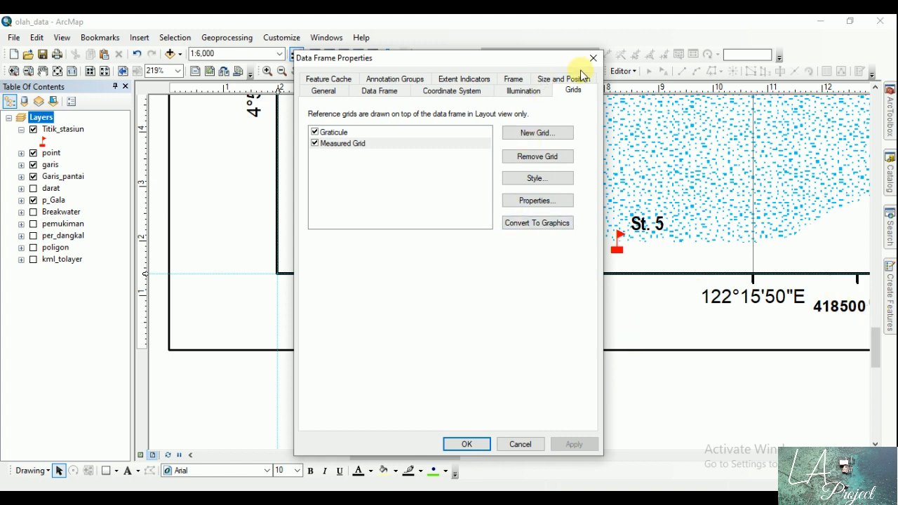
Step: Set the Measured Grid's label offset to 15 pts and apply it, keeping the lower-left corner labels in view
{"action": "left_click_drag", "start_coordinate": [568, 59], "coordinate": [365, 56]}
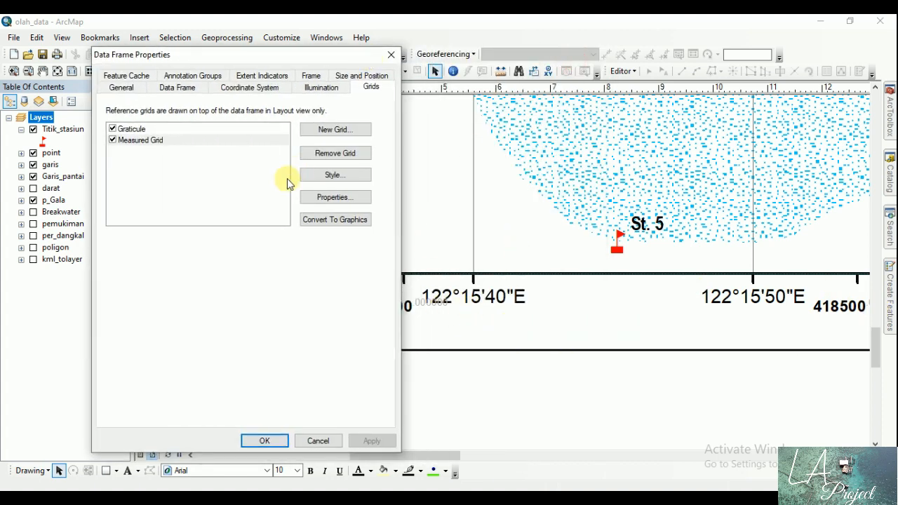
{"action": "left_click_drag", "start_coordinate": [255, 56], "coordinate": [666, 33]}
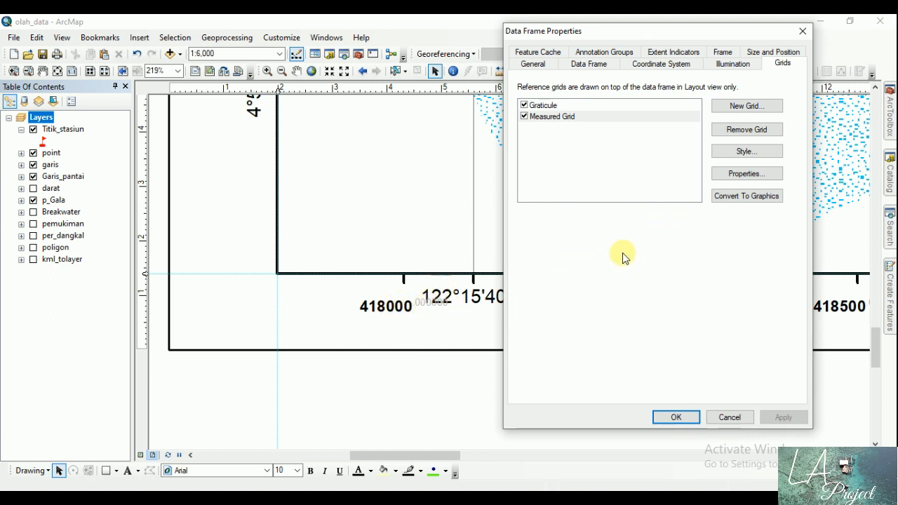
{"action": "left_click", "coordinate": [750, 175]}
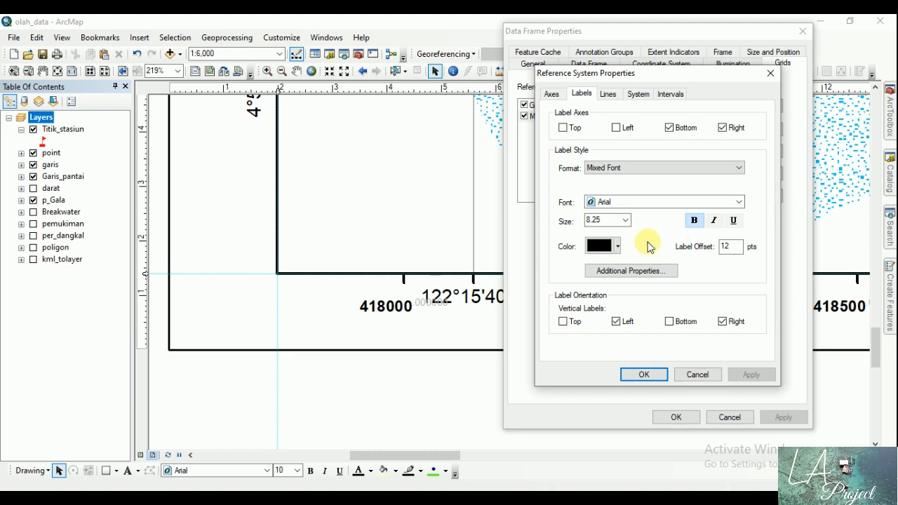
{"action": "left_click", "coordinate": [727, 244]}
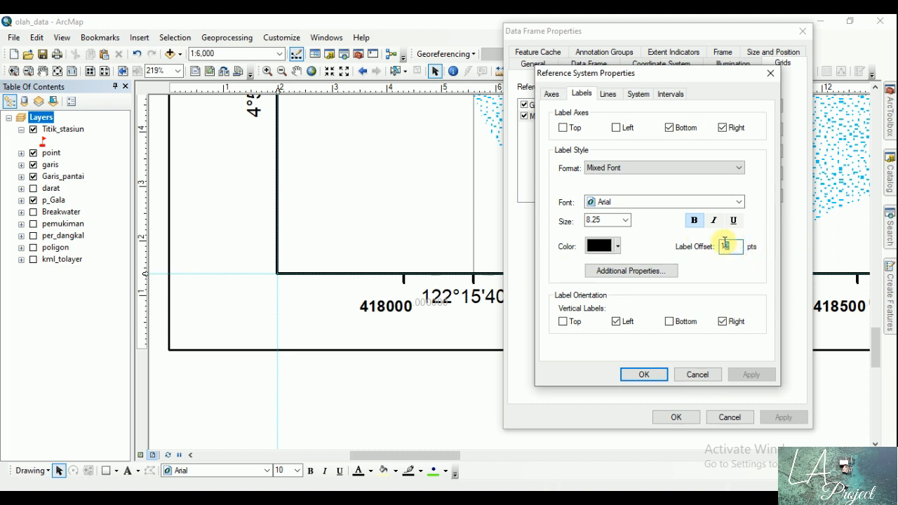
{"action": "left_click", "coordinate": [644, 374]}
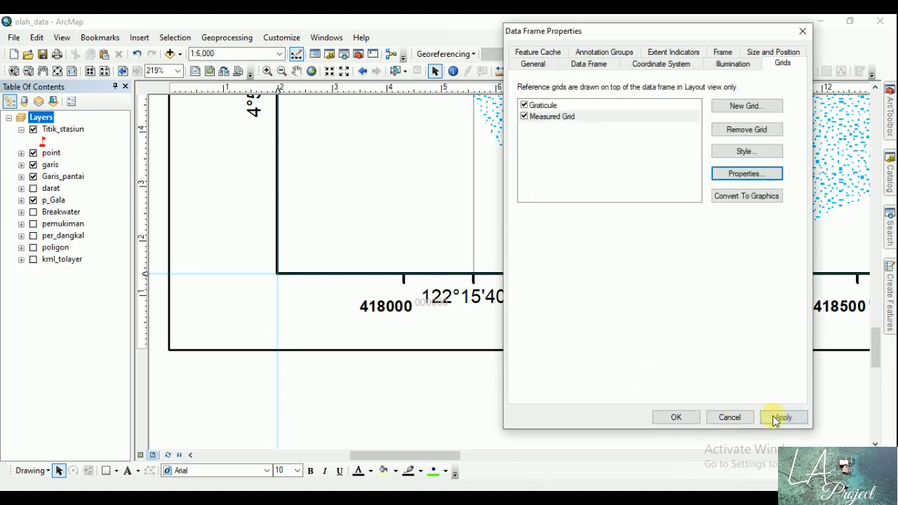
{"action": "left_click", "coordinate": [778, 418]}
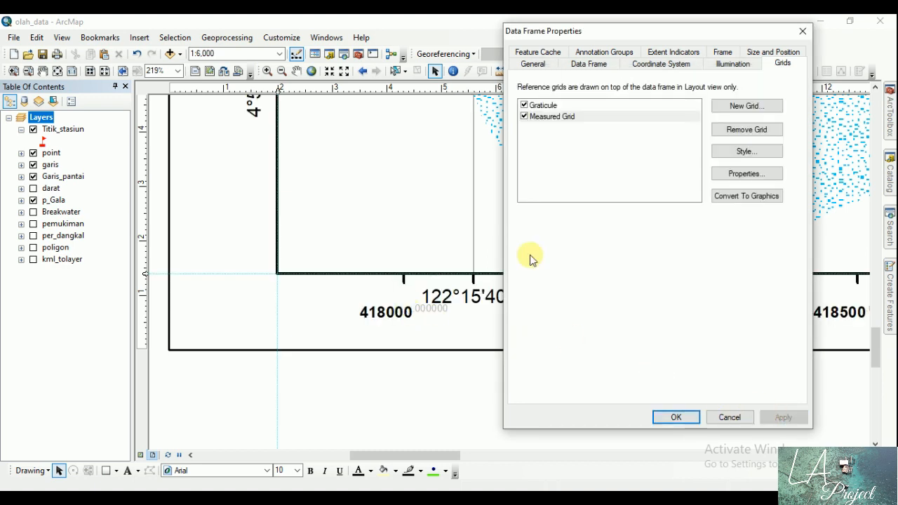
Step: Set the Measured Grid's label color to dark blue
{"action": "left_click", "coordinate": [766, 176]}
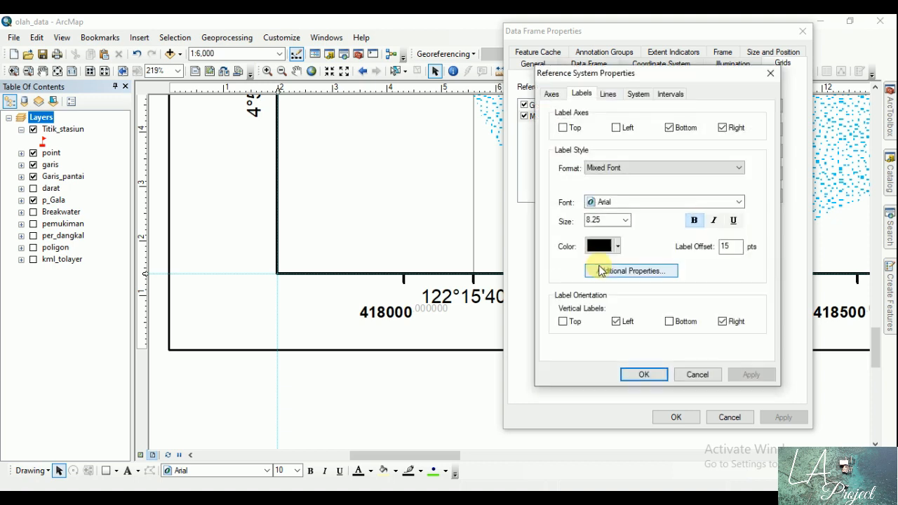
{"action": "left_click", "coordinate": [600, 246]}
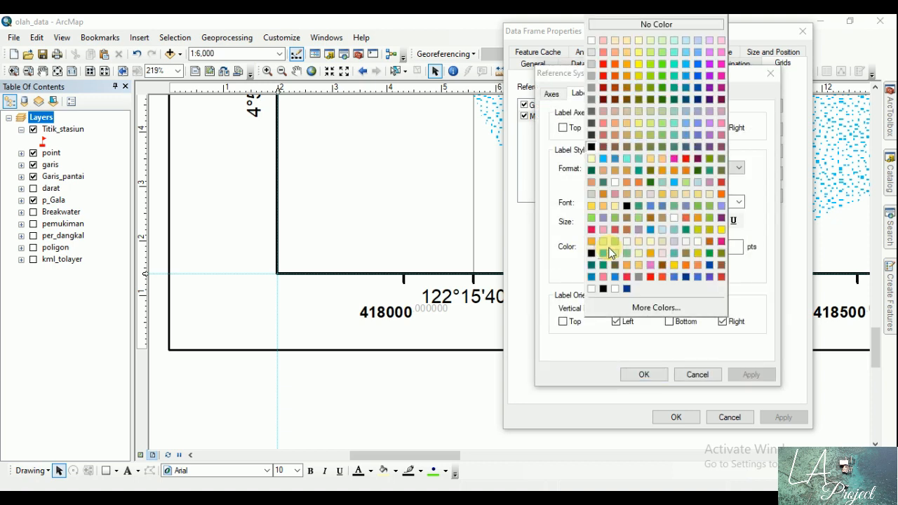
{"action": "left_click", "coordinate": [698, 89]}
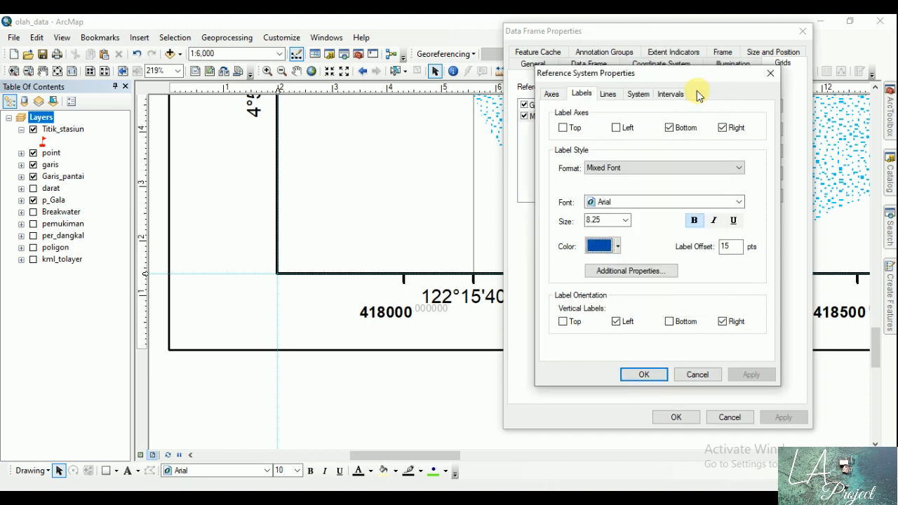
Step: Set the Measured Grid's label font to Tahoma and apply the change to the data frame
{"action": "left_click", "coordinate": [733, 201]}
{"action": "scroll", "coordinate": [706, 228], "scroll_direction": "down", "scroll_amount": 4}
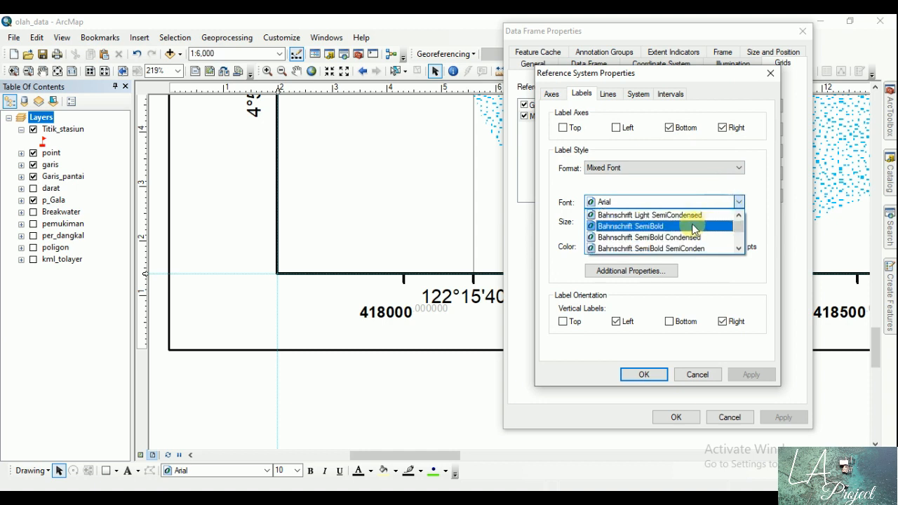
{"action": "key", "text": "t"}
{"action": "left_click", "coordinate": [655, 248]}
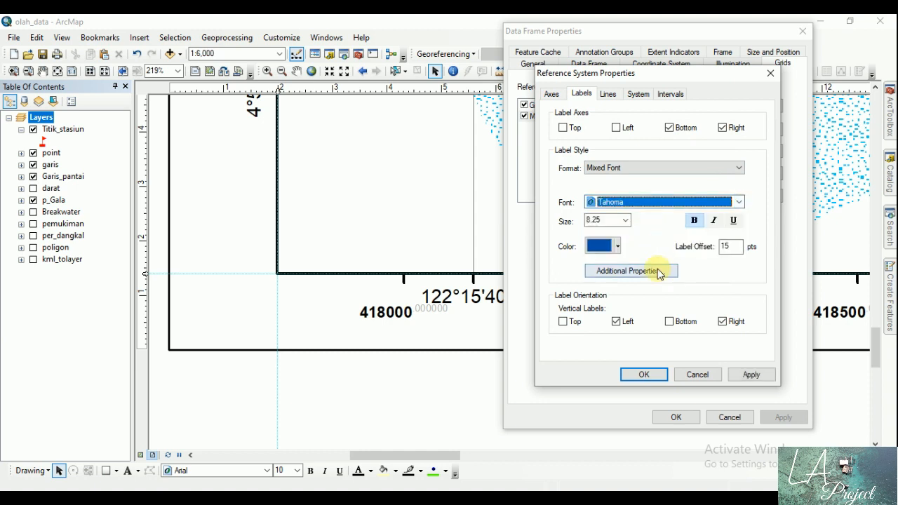
{"action": "left_click", "coordinate": [641, 375]}
{"action": "left_click", "coordinate": [778, 417]}
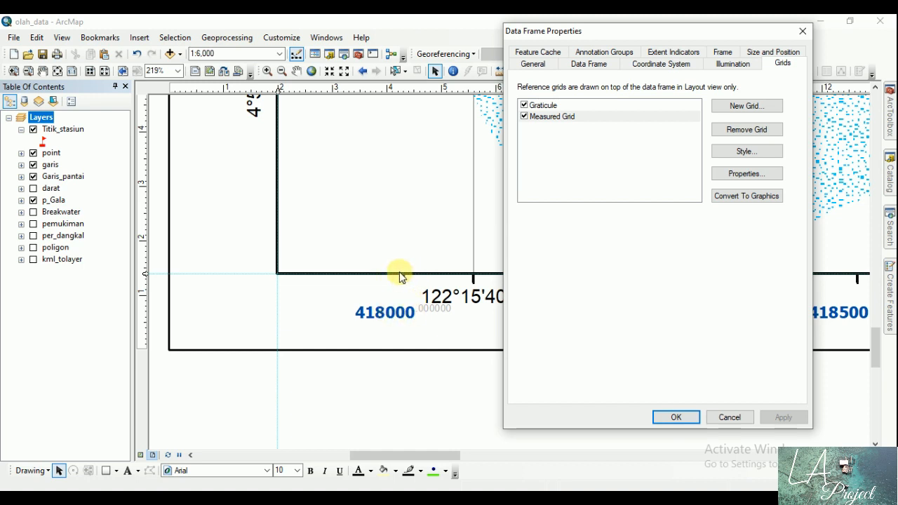
Step: Set the Measured Grid's major division tick size to 12 pts and apply it to the data frame
{"action": "left_click", "coordinate": [761, 174]}
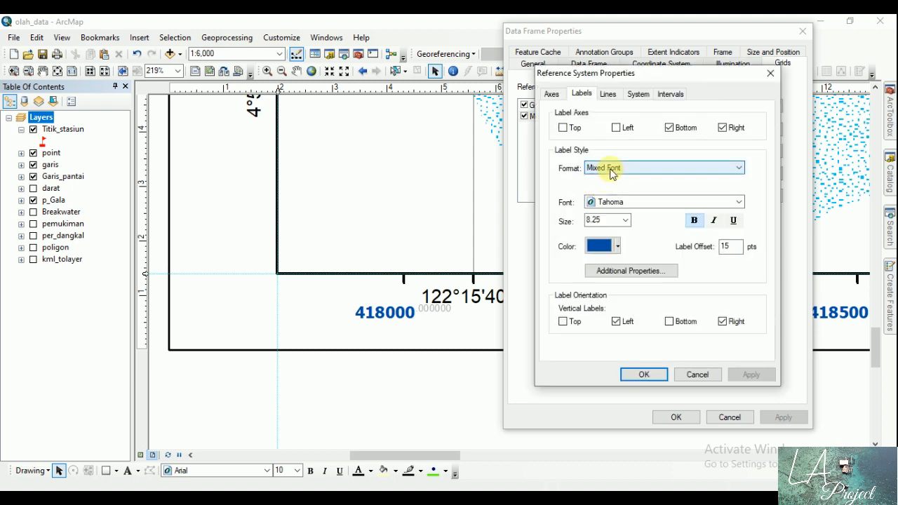
{"action": "left_click", "coordinate": [551, 94]}
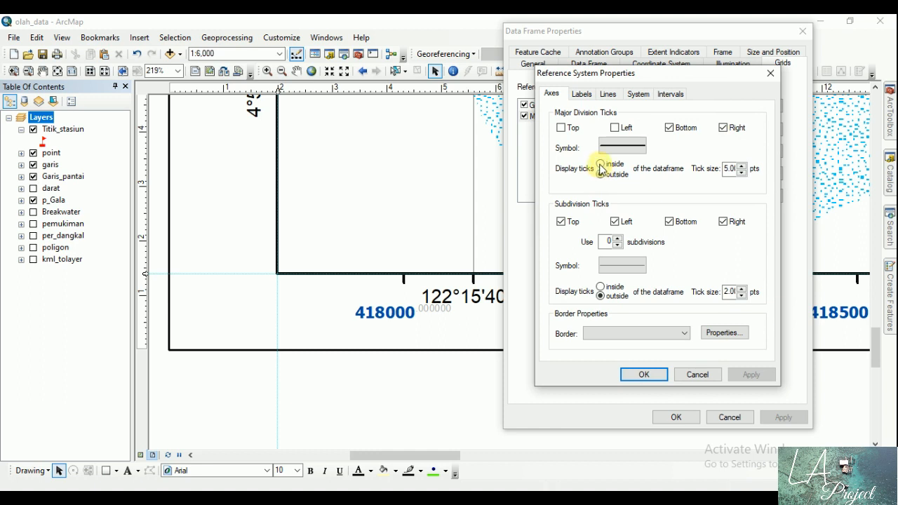
{"action": "left_click", "coordinate": [740, 166]}
{"action": "left_click", "coordinate": [741, 165]}
{"action": "left_click", "coordinate": [740, 166]}
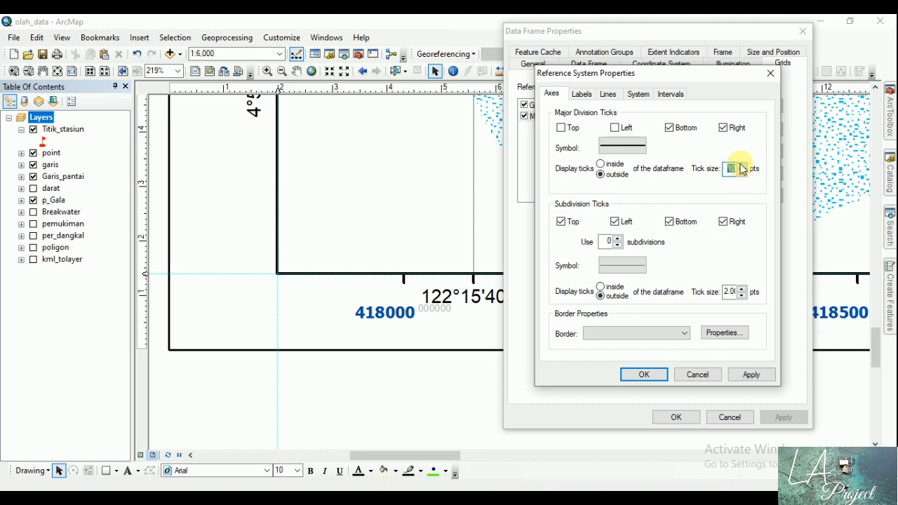
{"action": "left_click", "coordinate": [740, 165]}
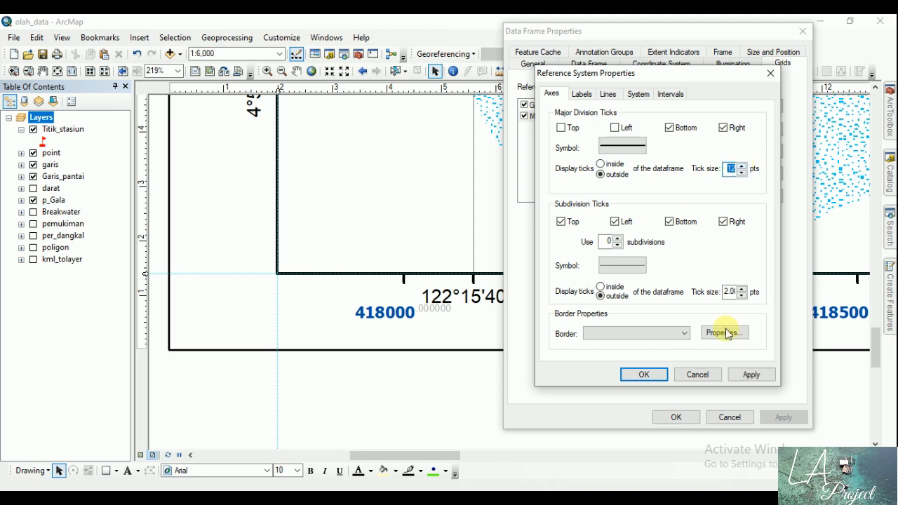
{"action": "left_click", "coordinate": [751, 375]}
{"action": "left_click", "coordinate": [643, 375]}
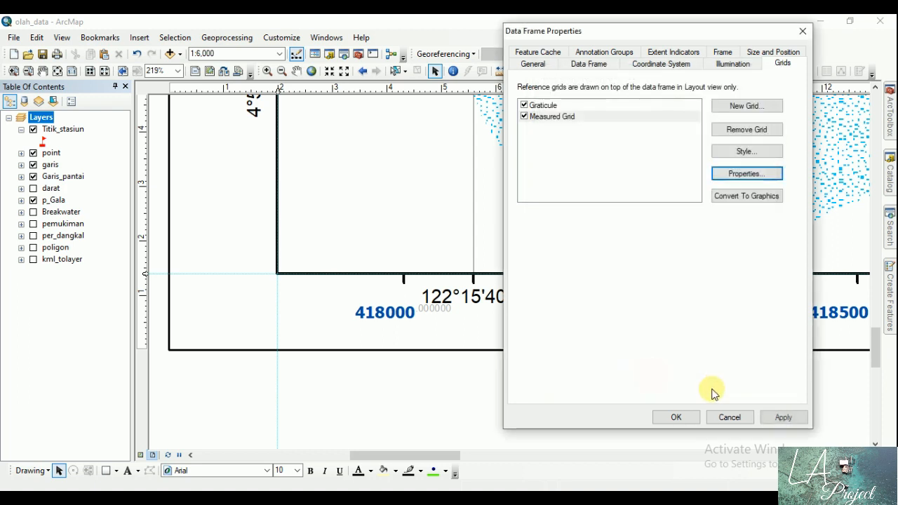
{"action": "left_click", "coordinate": [783, 417]}
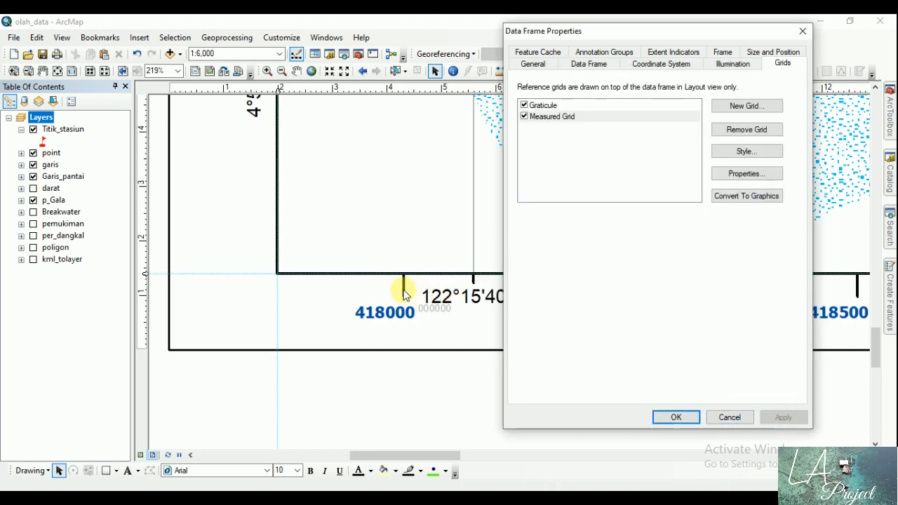
Step: Set the Measured Grid's major division tick size to 14 pts, apply it, and close the data frame properties
{"action": "left_click", "coordinate": [737, 174]}
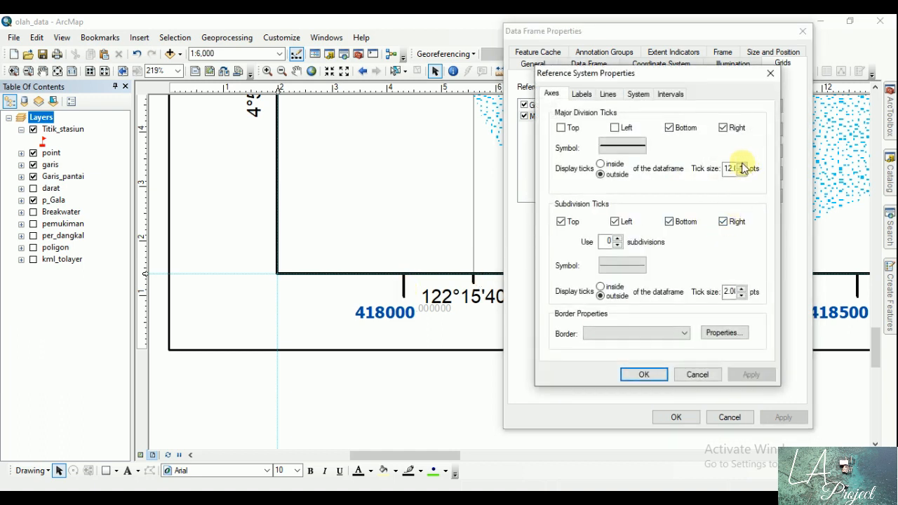
{"action": "left_click", "coordinate": [742, 167]}
{"action": "left_click", "coordinate": [742, 167]}
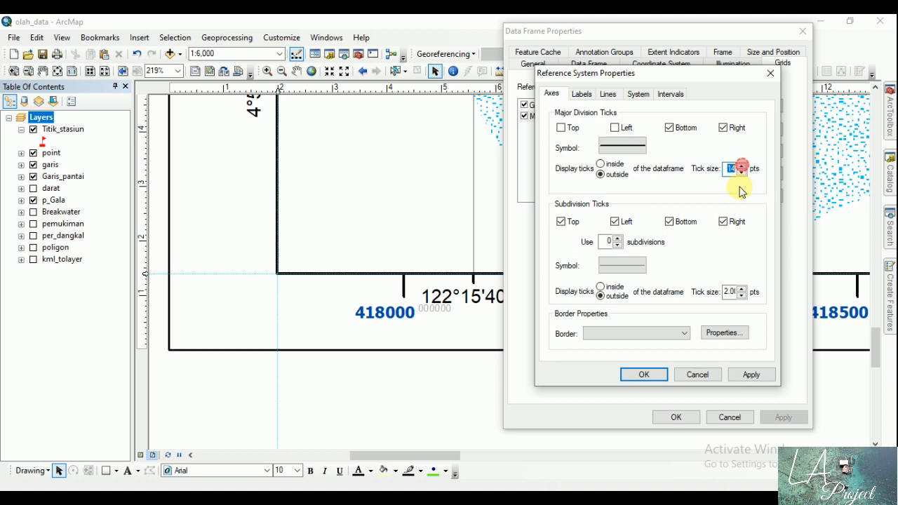
{"action": "left_click", "coordinate": [752, 377]}
{"action": "left_click", "coordinate": [644, 374]}
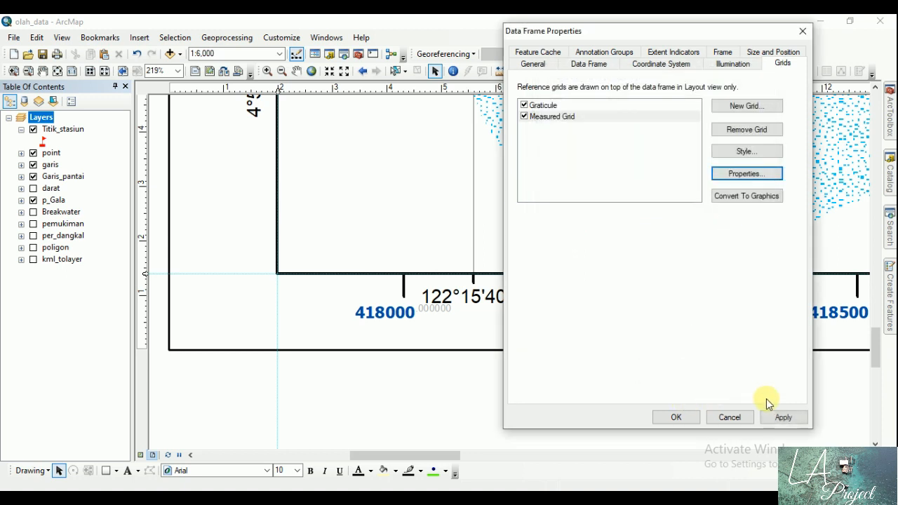
{"action": "left_click", "coordinate": [779, 418]}
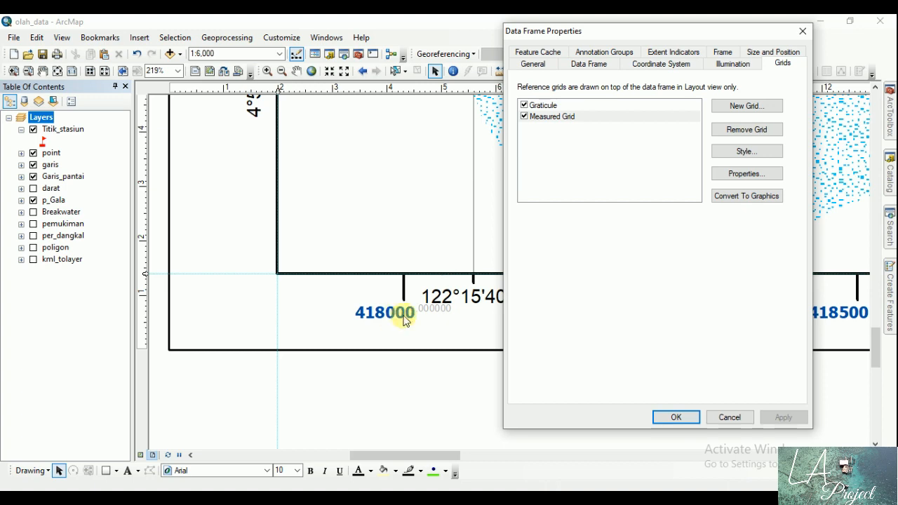
{"action": "left_click", "coordinate": [675, 417]}
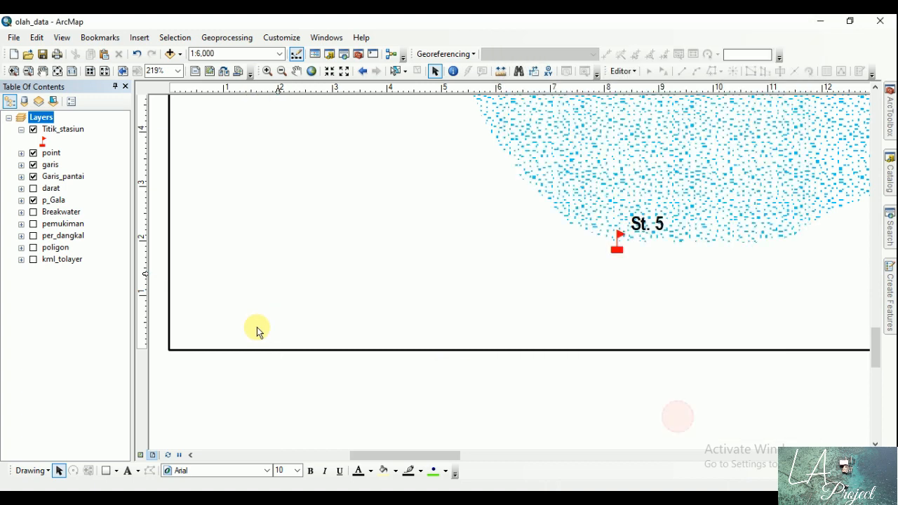
Step: Examine the graticule and Measured Grid ticks and labels along the data frame's right edge for overlaps
{"action": "left_click", "coordinate": [58, 73]}
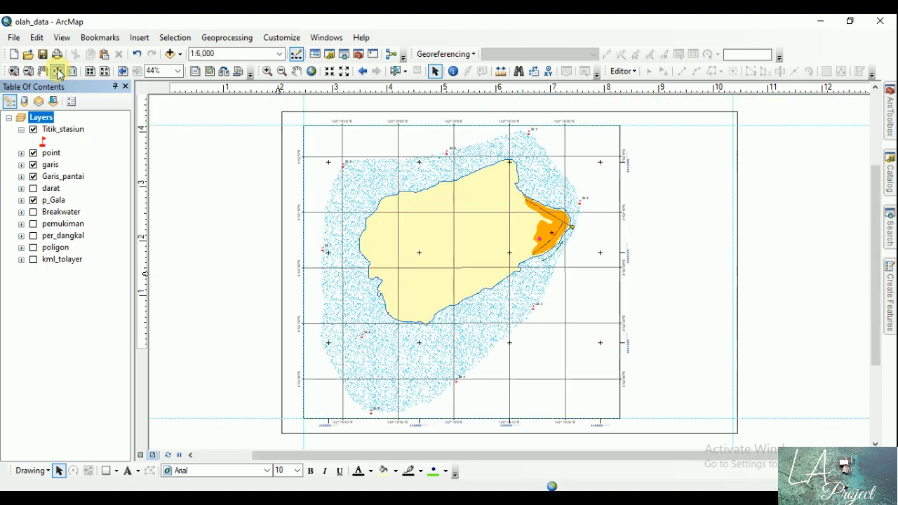
{"action": "left_click", "coordinate": [13, 71]}
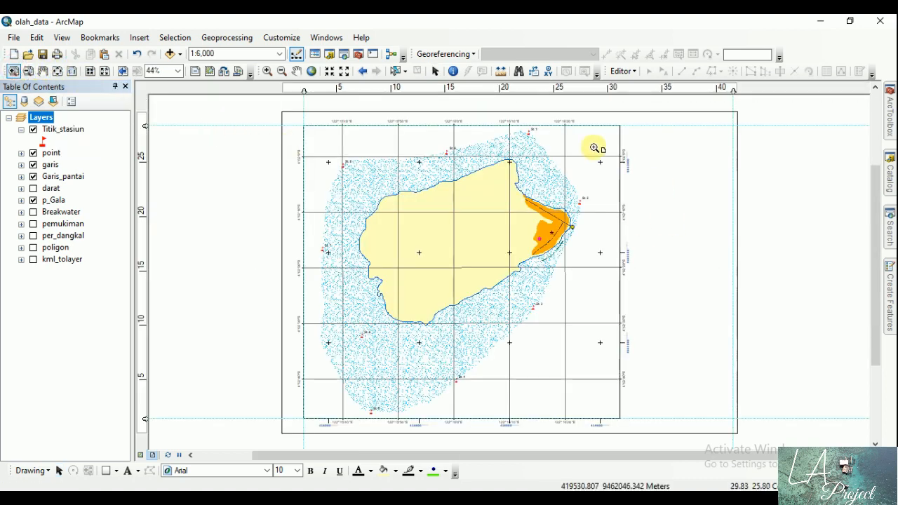
{"action": "left_click_drag", "start_coordinate": [585, 122], "coordinate": [654, 202]}
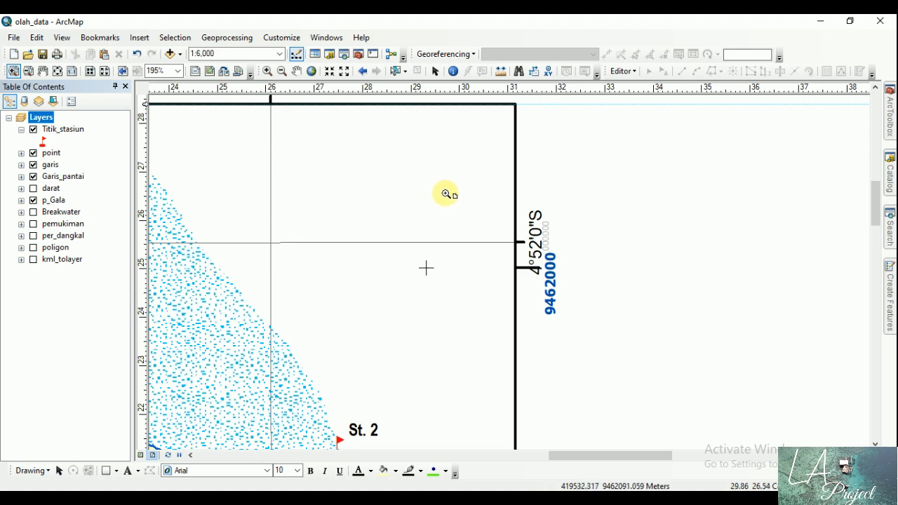
{"action": "left_click_drag", "start_coordinate": [362, 291], "coordinate": [343, 150]}
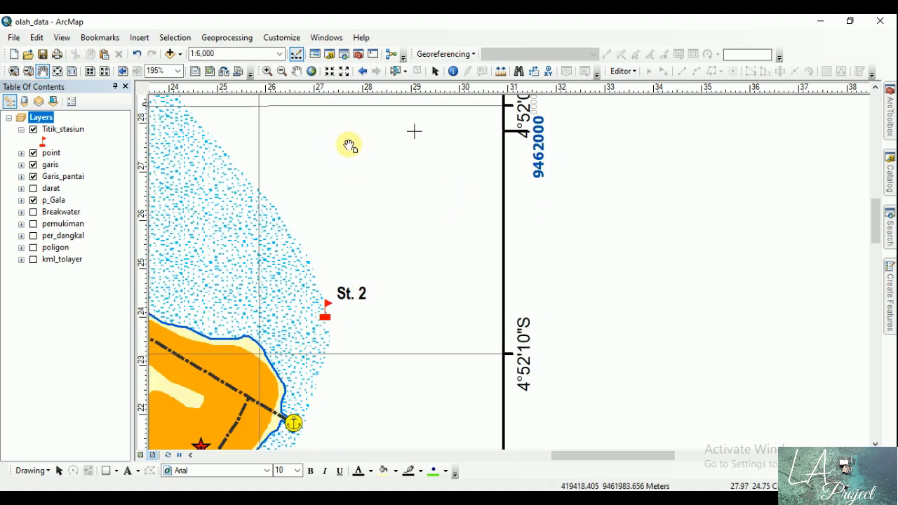
{"action": "left_click_drag", "start_coordinate": [421, 170], "coordinate": [381, 249]}
{"action": "left_click_drag", "start_coordinate": [412, 305], "coordinate": [425, 219]}
{"action": "left_click_drag", "start_coordinate": [445, 187], "coordinate": [423, 257]}
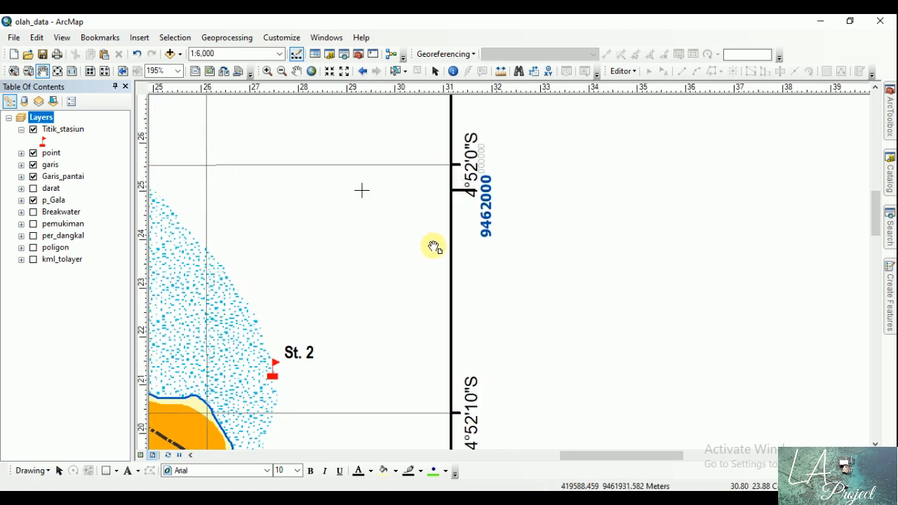
{"action": "left_click_drag", "start_coordinate": [449, 227], "coordinate": [443, 244]}
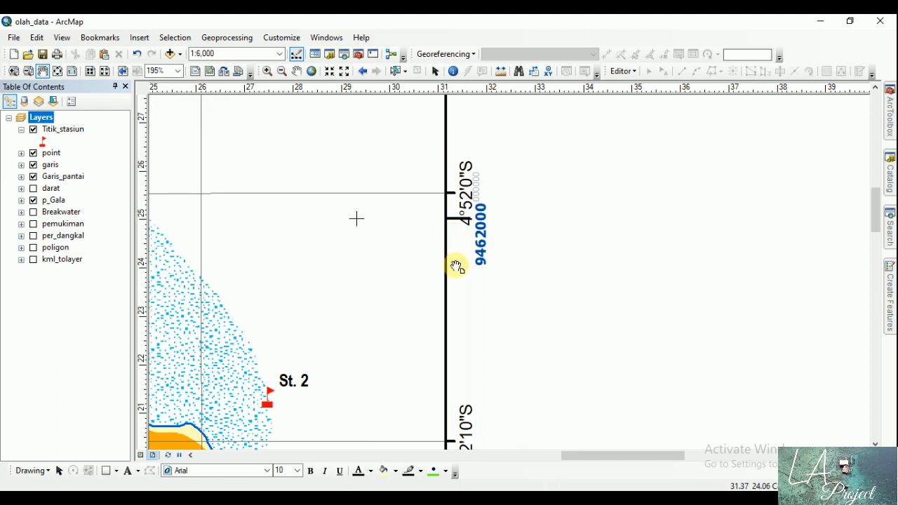
{"action": "left_click_drag", "start_coordinate": [456, 267], "coordinate": [458, 245]}
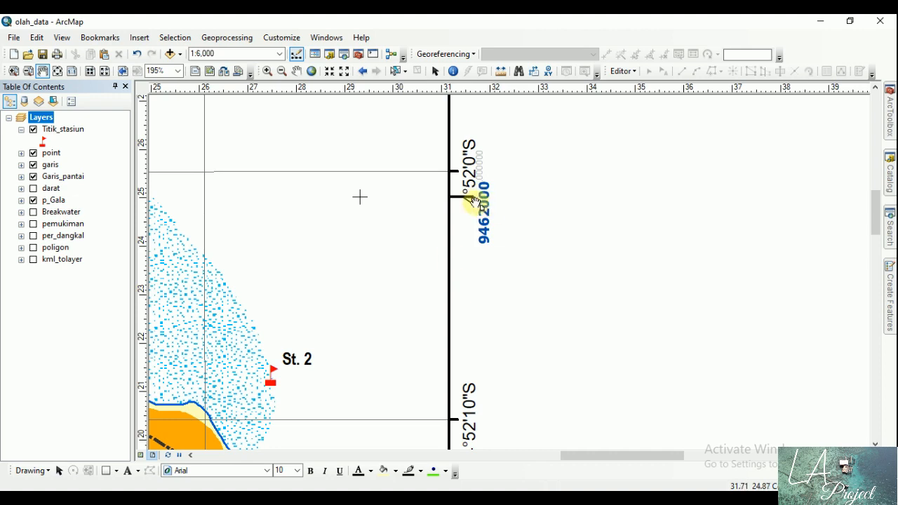
{"action": "left_click_drag", "start_coordinate": [461, 305], "coordinate": [493, 289]}
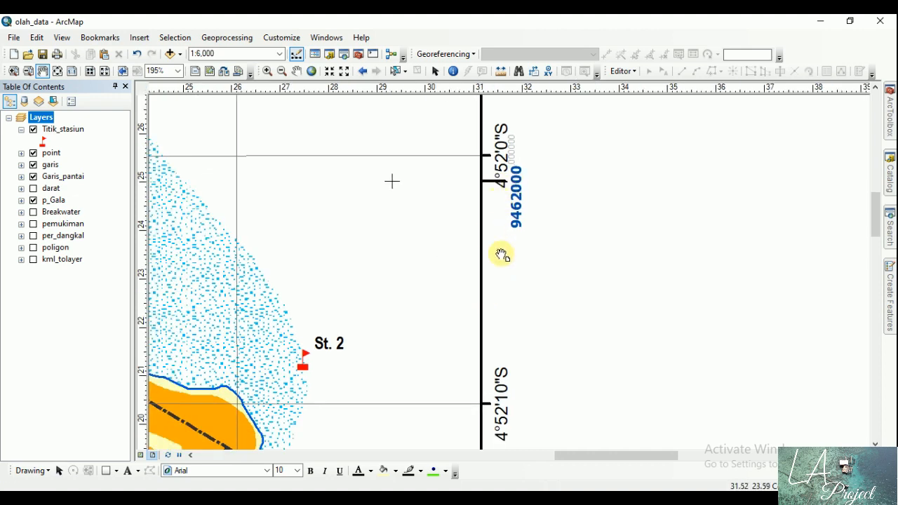
{"action": "left_click_drag", "start_coordinate": [509, 381], "coordinate": [589, 180]}
{"action": "left_click_drag", "start_coordinate": [579, 303], "coordinate": [585, 195]}
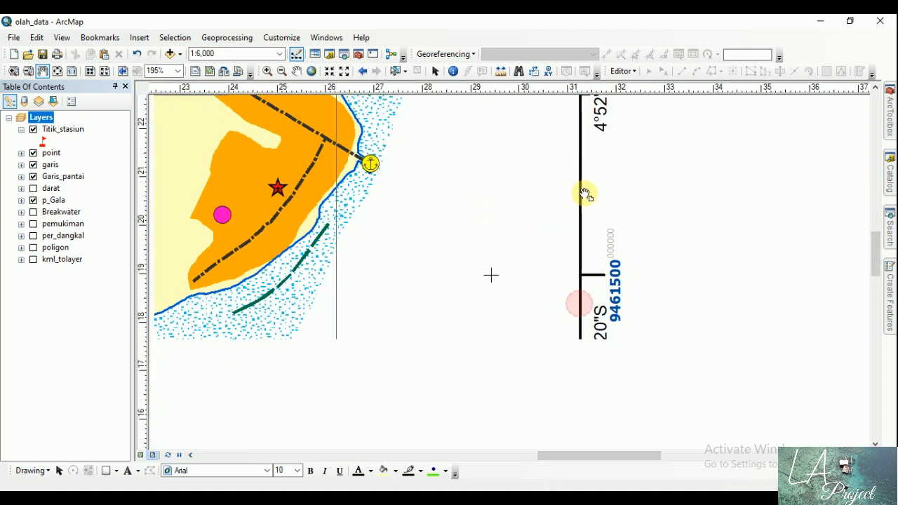
{"action": "left_click_drag", "start_coordinate": [582, 271], "coordinate": [581, 190]}
{"action": "left_click_drag", "start_coordinate": [576, 328], "coordinate": [587, 144]}
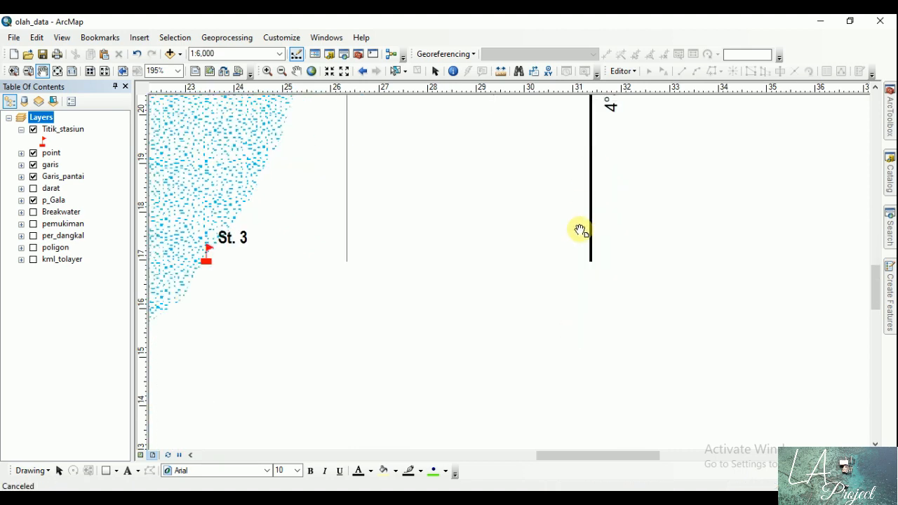
{"action": "left_click_drag", "start_coordinate": [594, 201], "coordinate": [551, 361]}
{"action": "left_click_drag", "start_coordinate": [581, 148], "coordinate": [570, 290]}
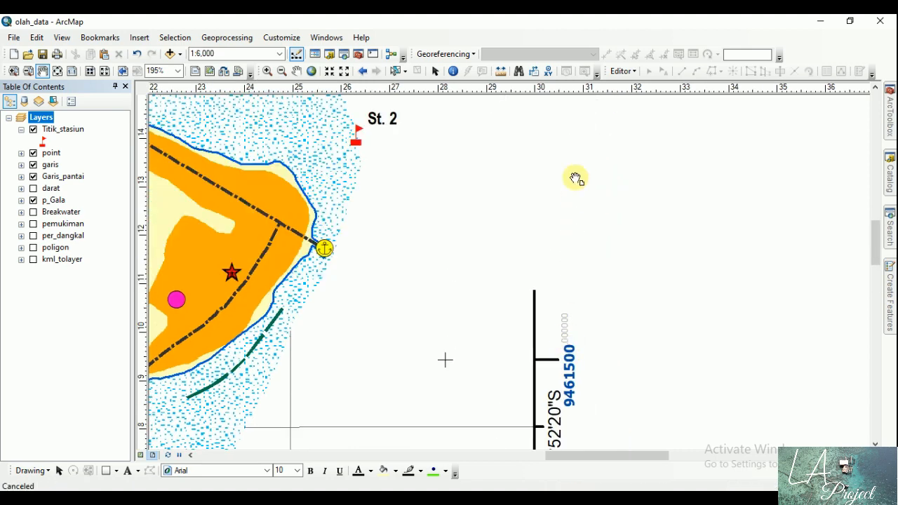
{"action": "left_click_drag", "start_coordinate": [575, 178], "coordinate": [563, 287]}
{"action": "left_click_drag", "start_coordinate": [551, 176], "coordinate": [555, 291]}
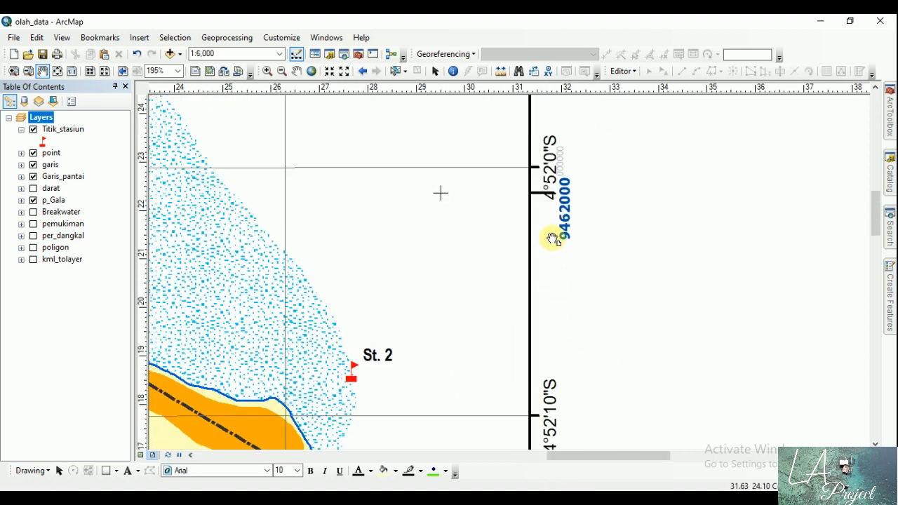
Step: Change the Measured Grid's major division tick symbol to a blue line of width 1 and accept the data frame changes
{"action": "double_click", "coordinate": [41, 118]}
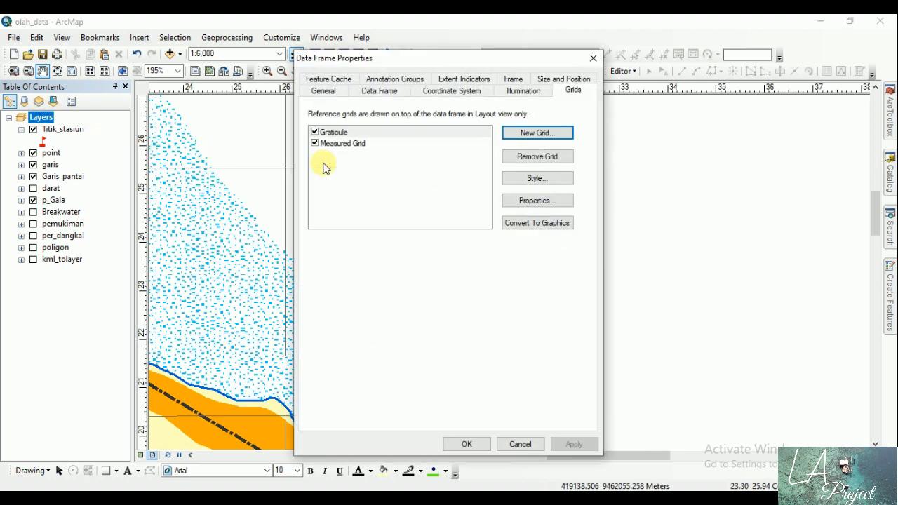
{"action": "left_click", "coordinate": [536, 200]}
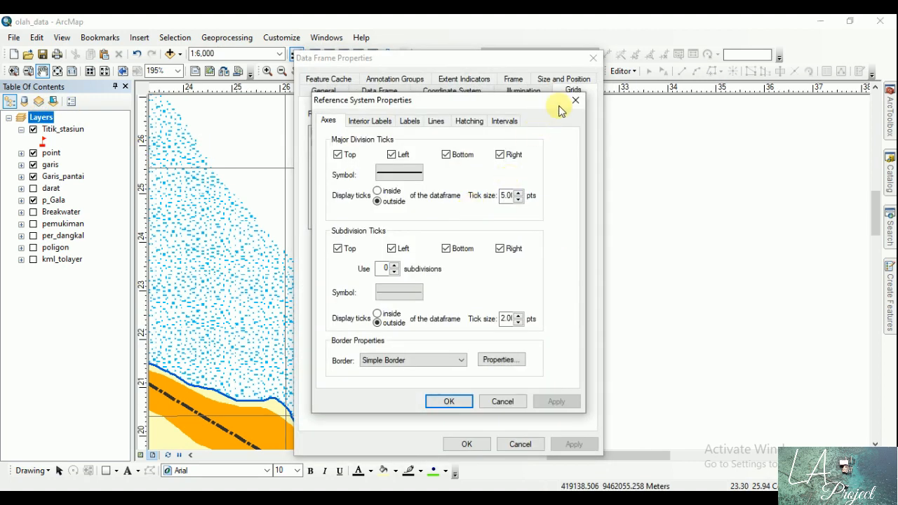
{"action": "left_click", "coordinate": [575, 100]}
{"action": "left_click", "coordinate": [518, 201]}
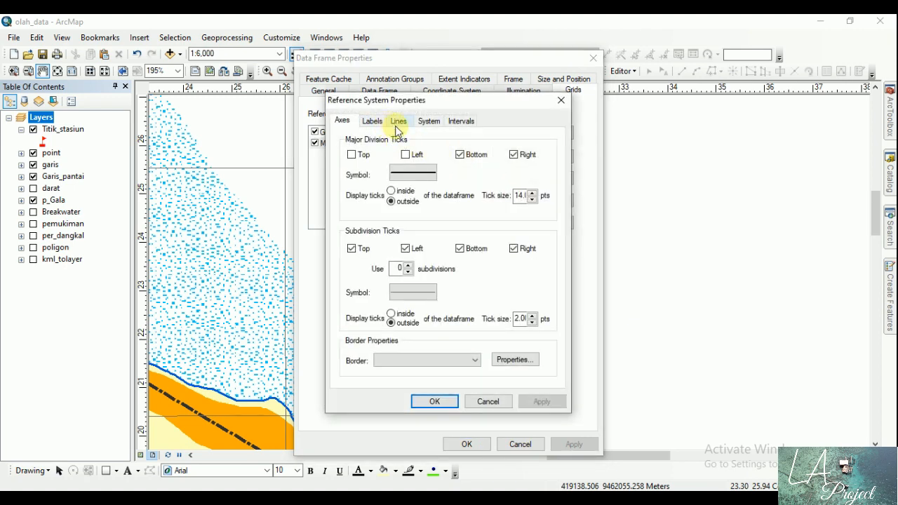
{"action": "left_click", "coordinate": [413, 174]}
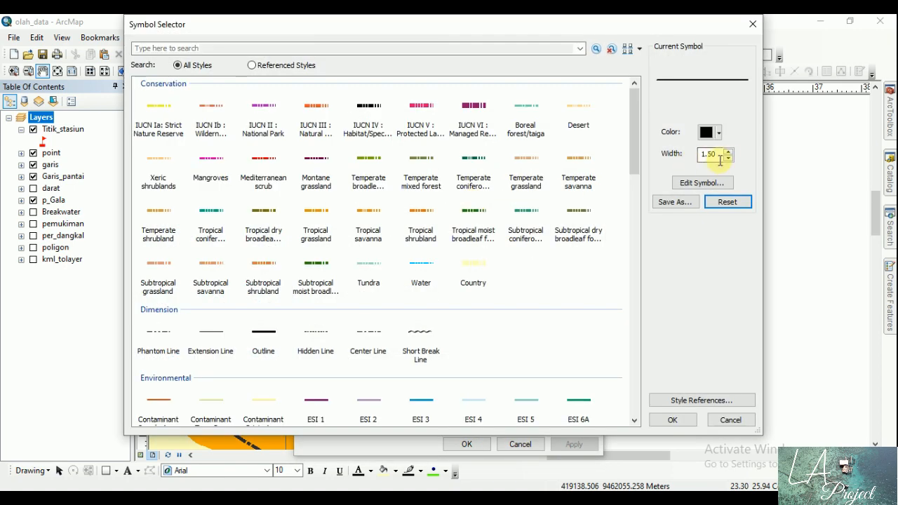
{"action": "left_click", "coordinate": [728, 158]}
{"action": "left_click", "coordinate": [729, 151]}
{"action": "left_click", "coordinate": [715, 137]}
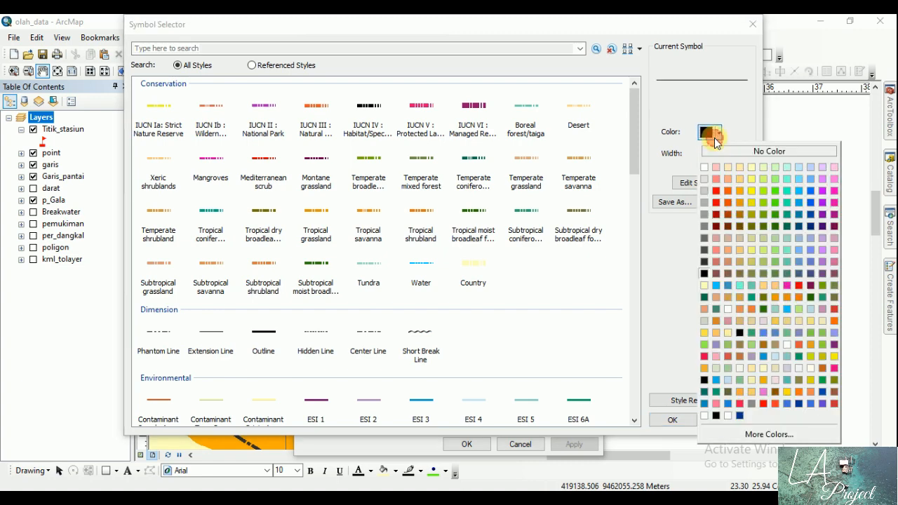
{"action": "left_click", "coordinate": [811, 191]}
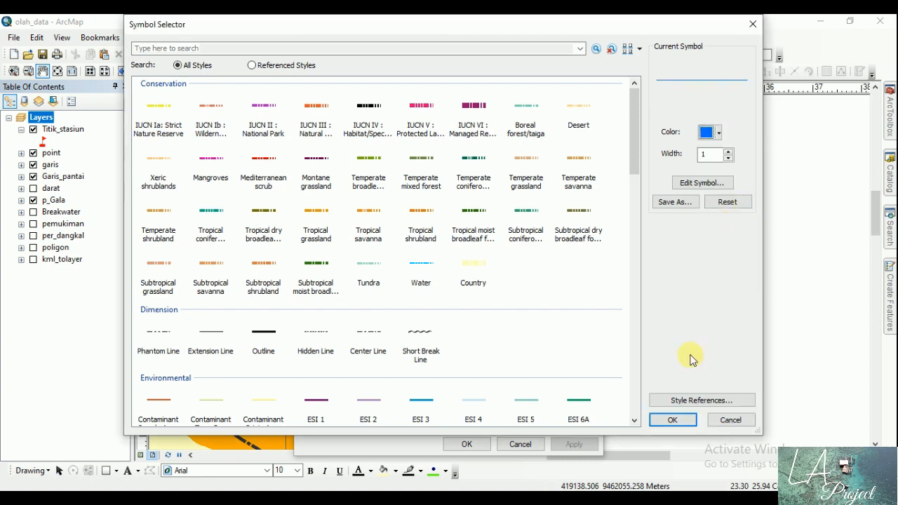
{"action": "left_click", "coordinate": [673, 420]}
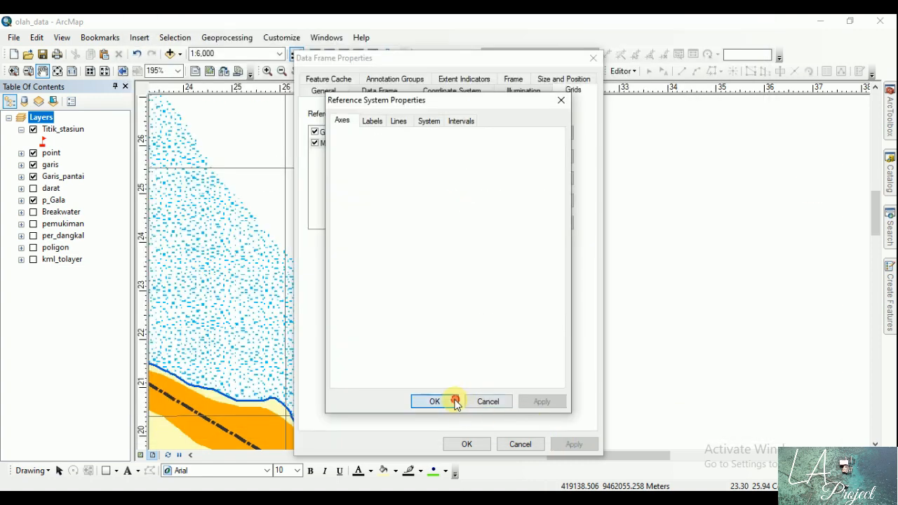
{"action": "left_click", "coordinate": [436, 402]}
{"action": "left_click", "coordinate": [467, 444]}
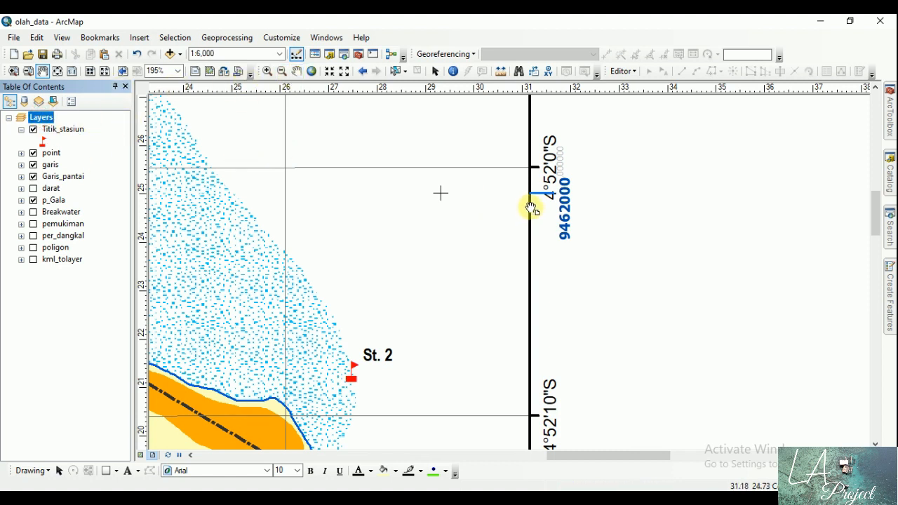
Step: Open the properties of the Layers data frame
{"action": "left_click", "coordinate": [36, 119]}
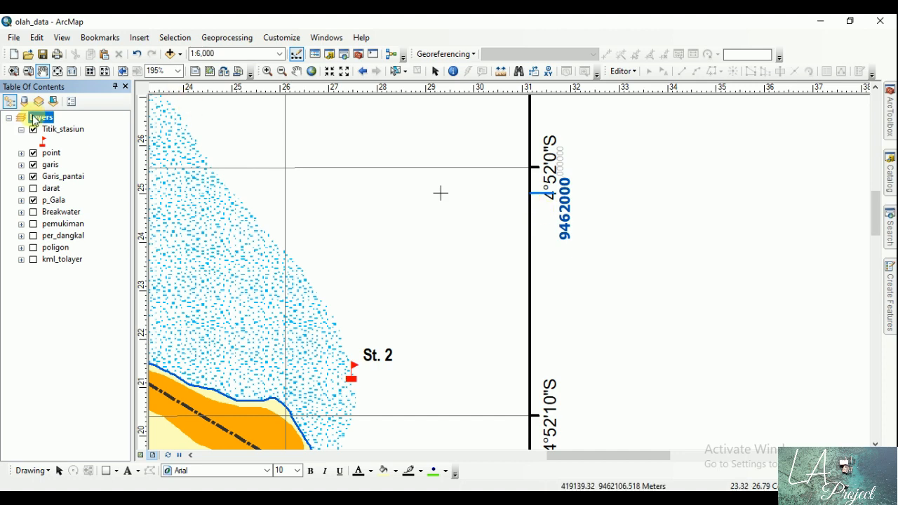
{"action": "double_click", "coordinate": [36, 118]}
{"action": "left_click", "coordinate": [537, 202]}
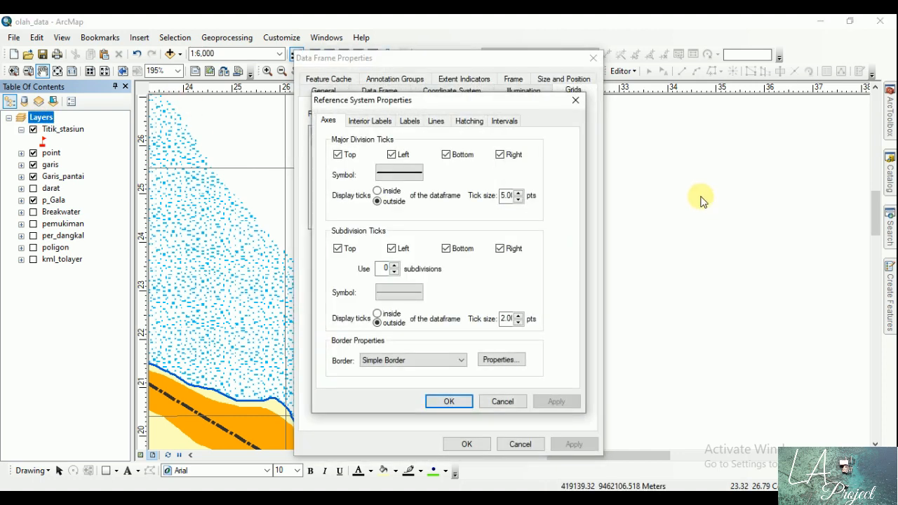
{"action": "left_click", "coordinate": [405, 171]}
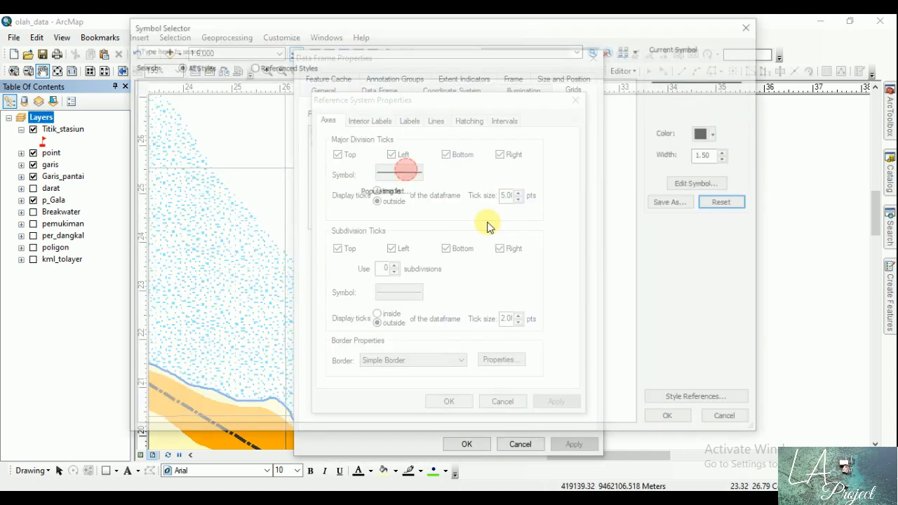
{"action": "left_click", "coordinate": [753, 24]}
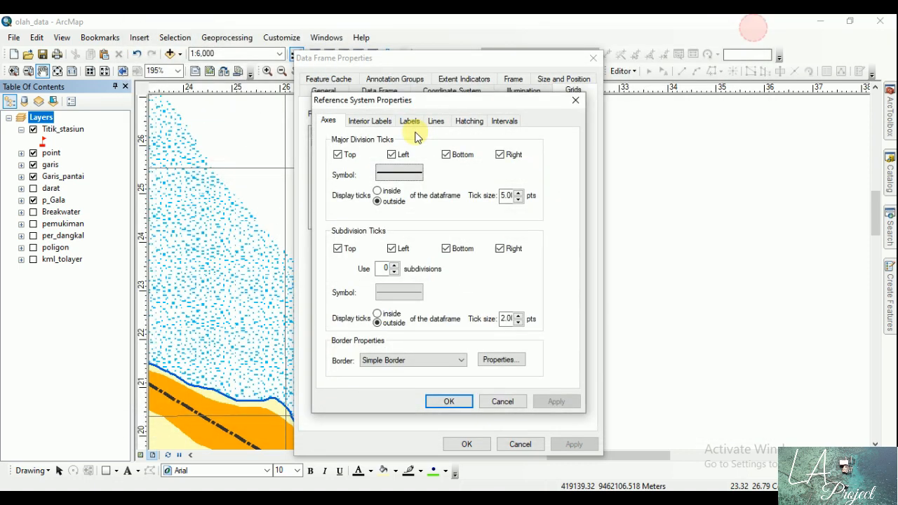
{"action": "left_click", "coordinate": [575, 103]}
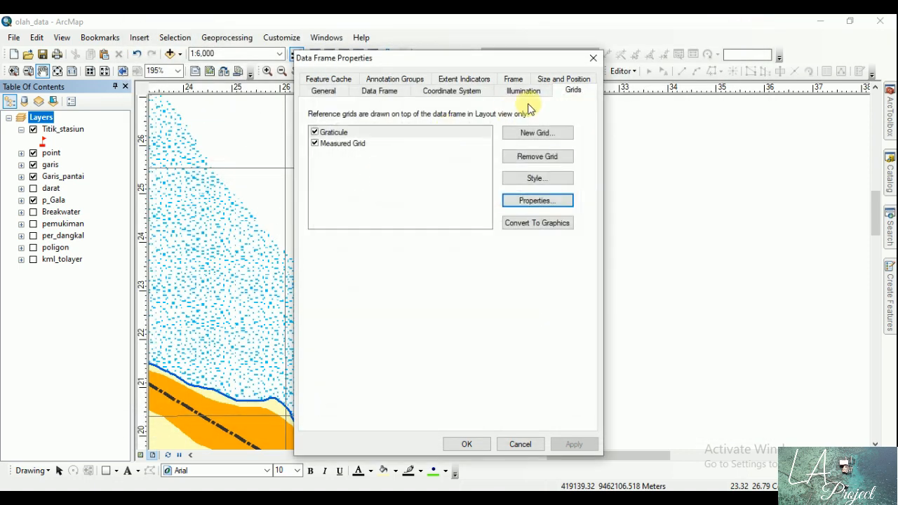
Step: Set the Measured Grid's major division tick symbol width to 0.5 and accept the data frame changes
{"action": "left_click", "coordinate": [341, 144]}
{"action": "left_click", "coordinate": [530, 202]}
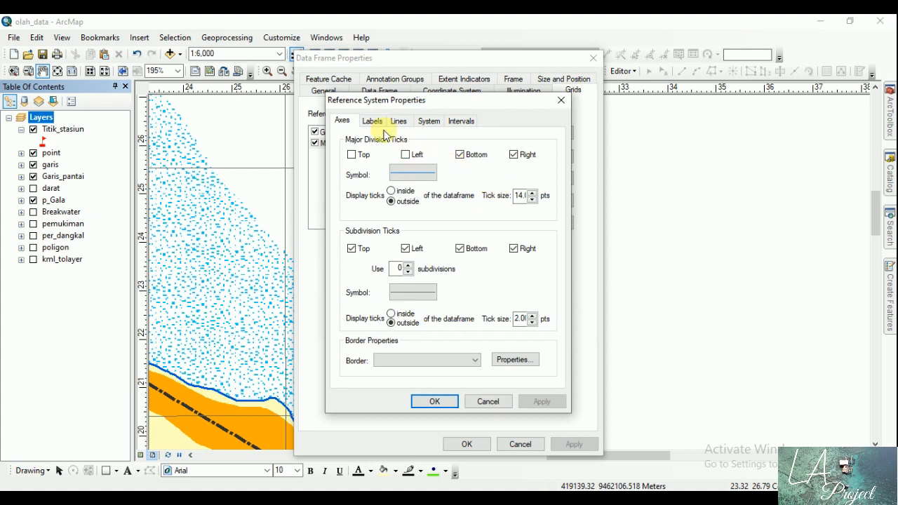
{"action": "left_click", "coordinate": [417, 171]}
{"action": "left_click", "coordinate": [729, 158]}
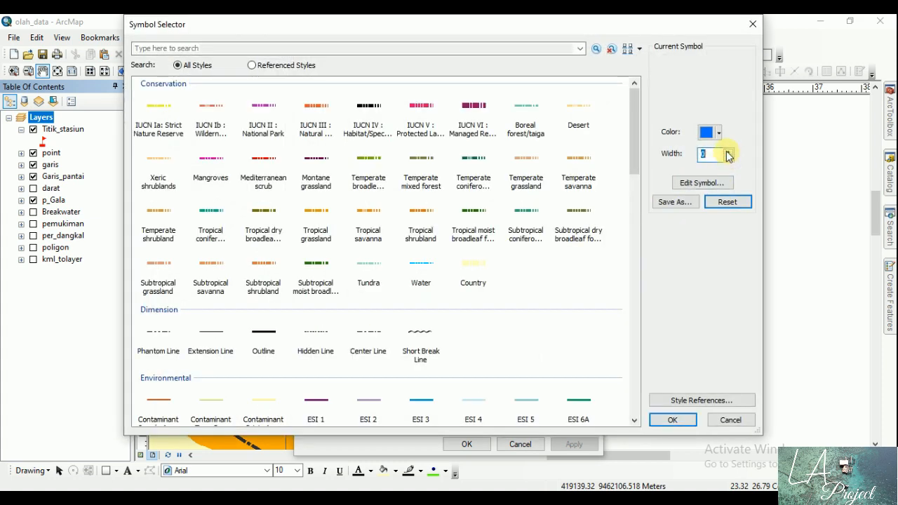
{"action": "left_click", "coordinate": [728, 150]}
{"action": "left_click_drag", "start_coordinate": [715, 154], "coordinate": [685, 159]}
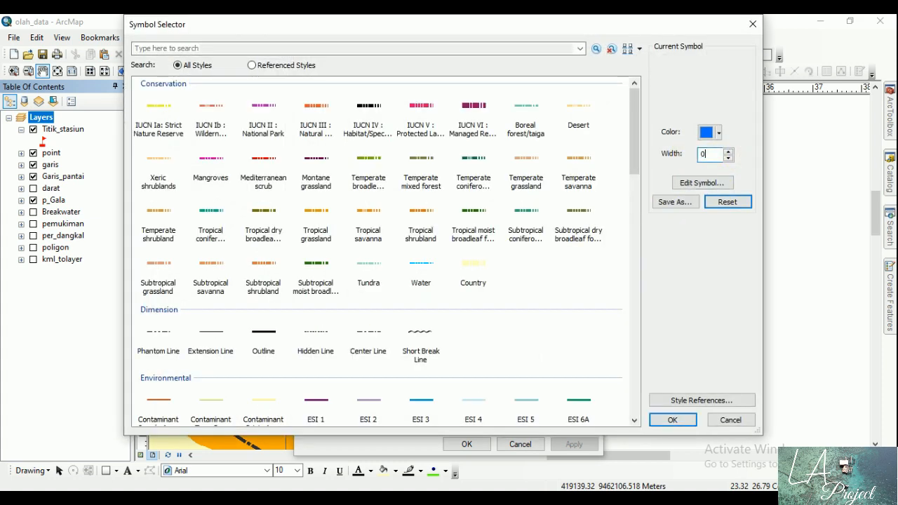
{"action": "left_click", "coordinate": [672, 419]}
{"action": "left_click", "coordinate": [441, 404]}
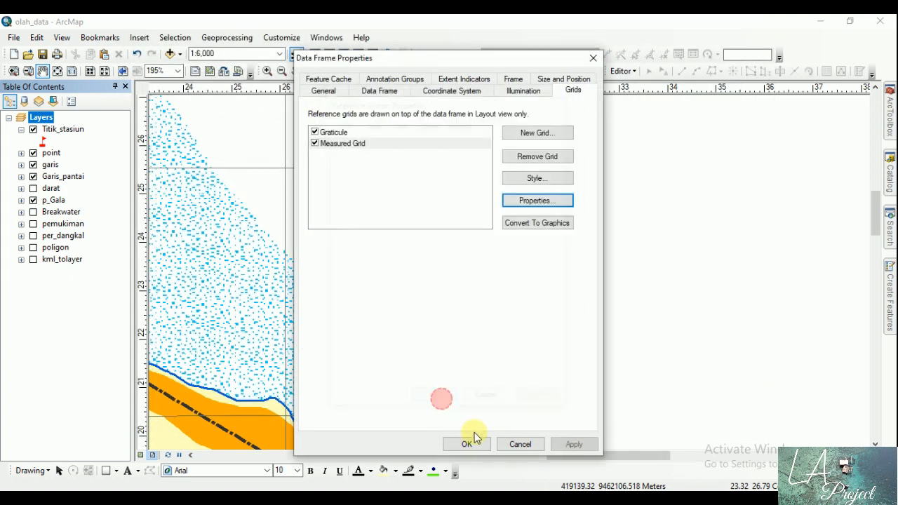
{"action": "left_click", "coordinate": [466, 442]}
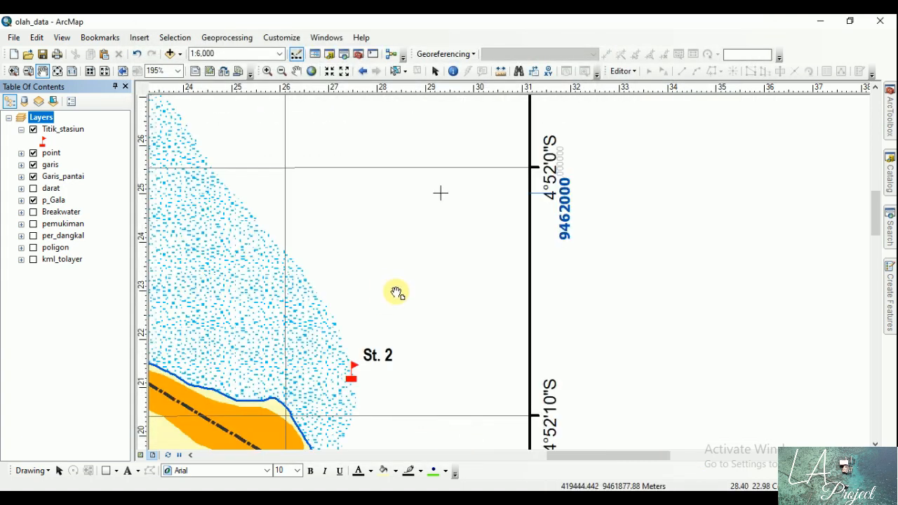
Step: Draw a rectangle about 9 cm wide and 27 cm tall beside the map frame, reaching the outer page guides
{"action": "left_click", "coordinate": [71, 71]}
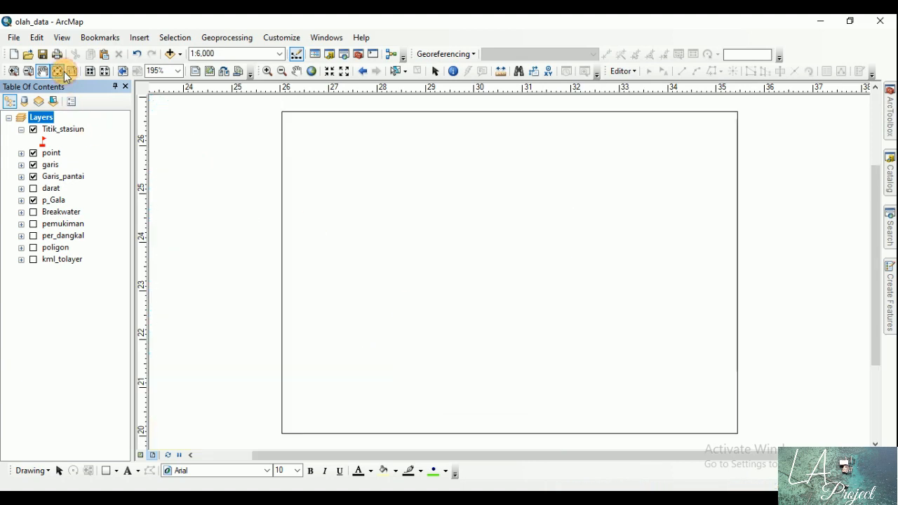
{"action": "left_click", "coordinate": [14, 71]}
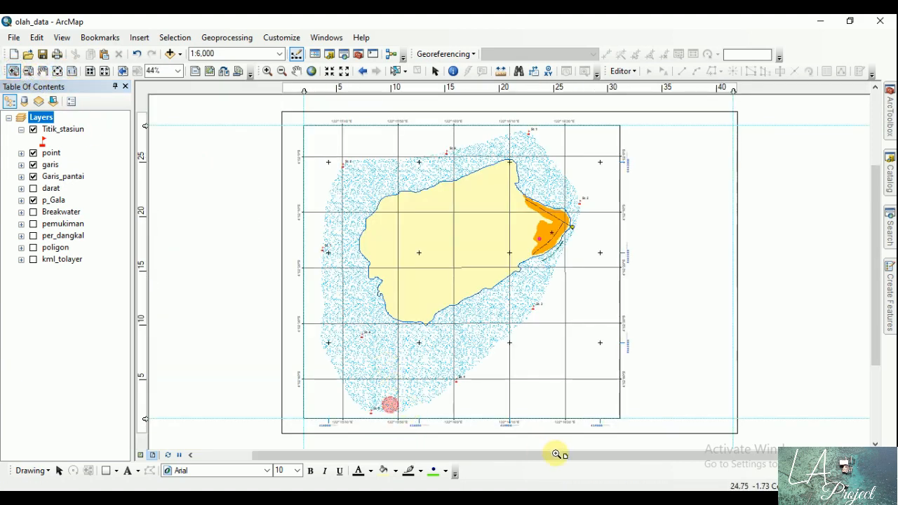
{"action": "left_click_drag", "start_coordinate": [391, 401], "coordinate": [615, 449]}
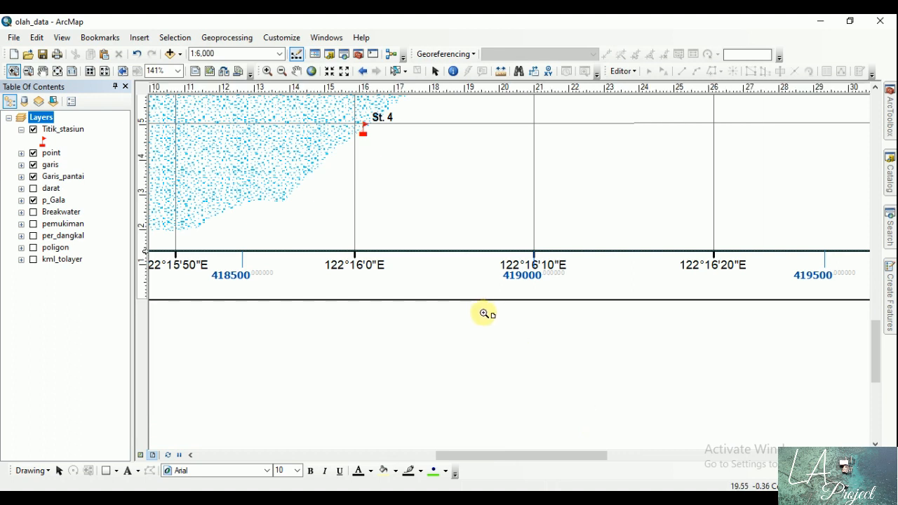
{"action": "left_click", "coordinate": [59, 71]}
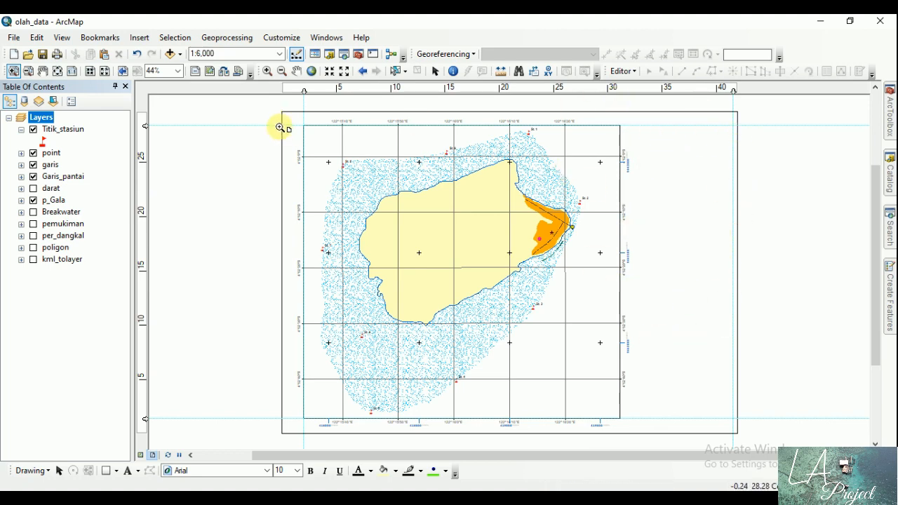
{"action": "left_click", "coordinate": [435, 71]}
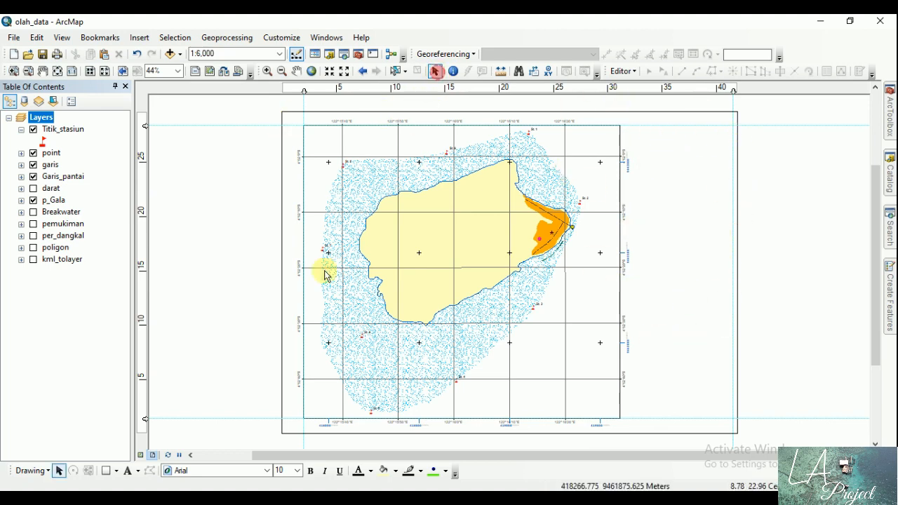
{"action": "left_click", "coordinate": [106, 470]}
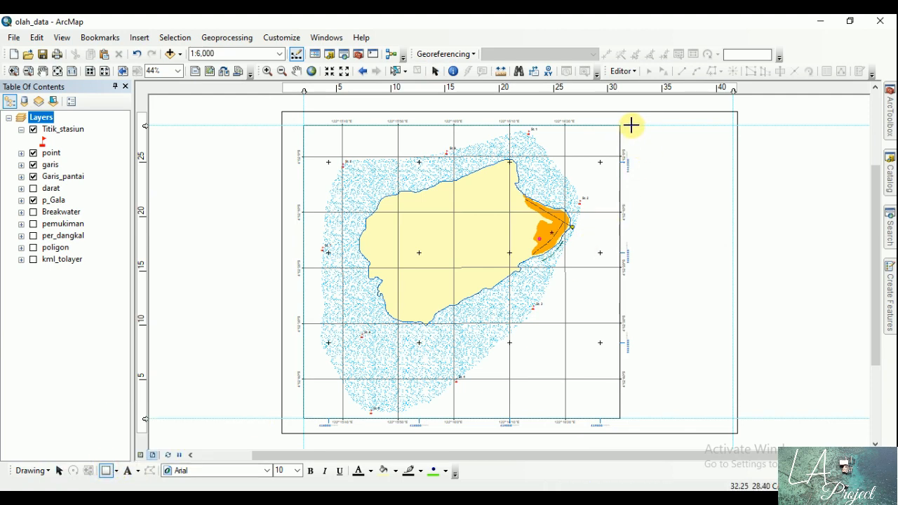
{"action": "mouse_move", "coordinate": [631, 125]}
{"action": "left_mouse_down"}
{"action": "mouse_move", "coordinate": [727, 299]}
{"action": "mouse_move", "coordinate": [724, 403]}
{"action": "mouse_move", "coordinate": [731, 416]}
{"action": "left_mouse_up"}
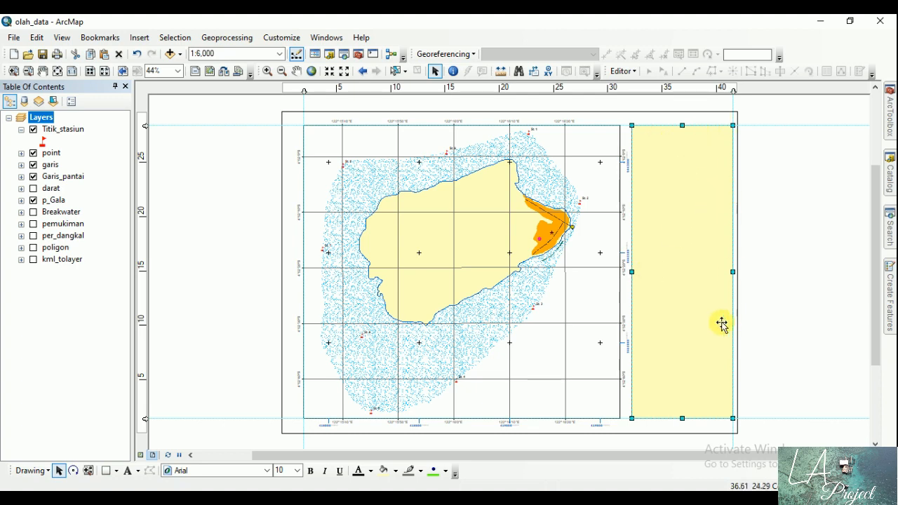
Step: Give the new rectangle No Color as fill and a dark outline colour
{"action": "right_click", "coordinate": [679, 227]}
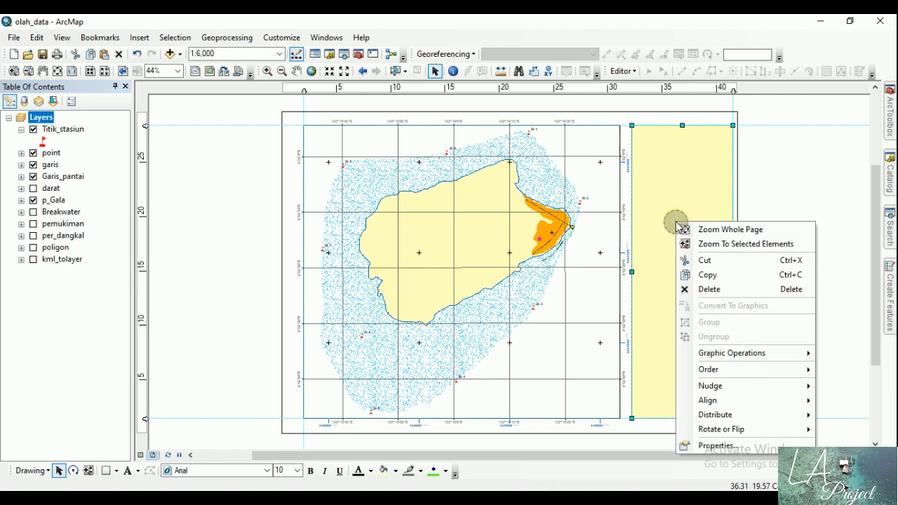
{"action": "left_click", "coordinate": [715, 443]}
{"action": "left_click", "coordinate": [398, 200]}
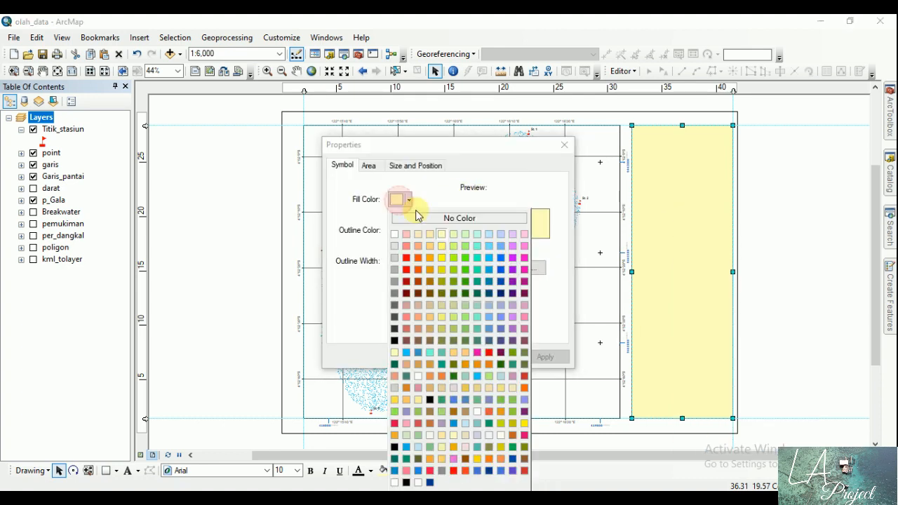
{"action": "left_click", "coordinate": [415, 219]}
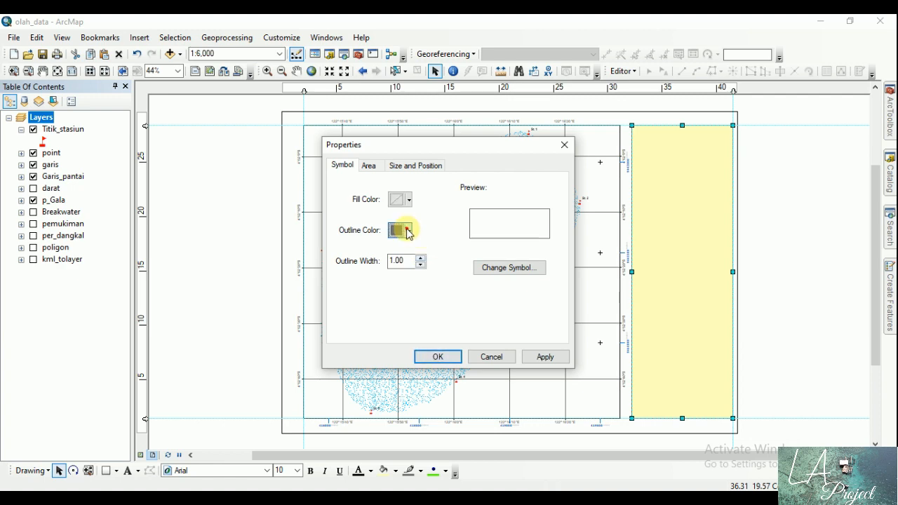
{"action": "left_click", "coordinate": [405, 231]}
{"action": "left_click", "coordinate": [394, 359]}
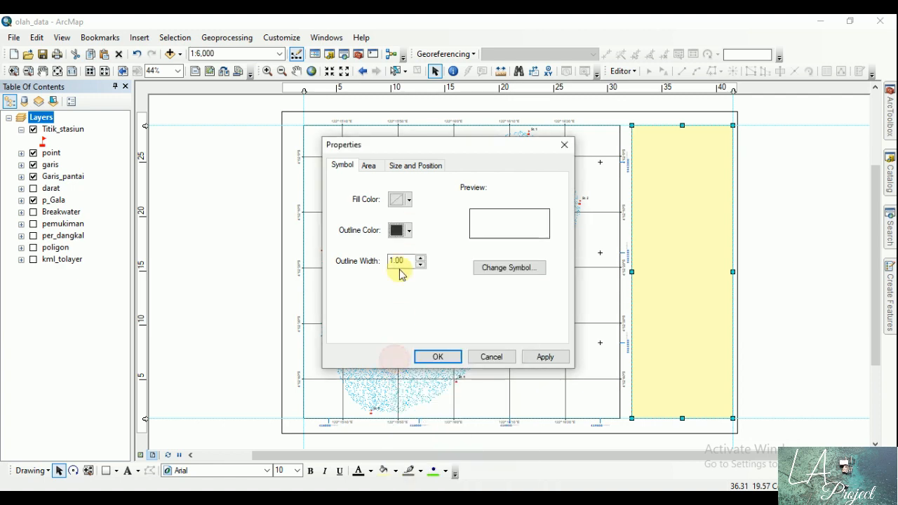
{"action": "left_click", "coordinate": [438, 357]}
{"action": "left_click", "coordinate": [757, 272]}
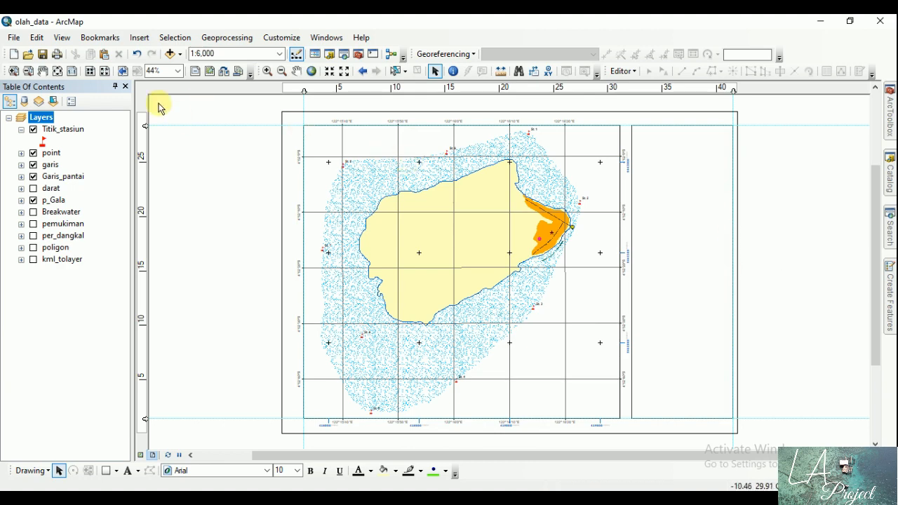
Step: Add the text "PETA LOKASI PENELITIAN" inside the upper part of the empty rectangle
{"action": "left_click", "coordinate": [14, 70]}
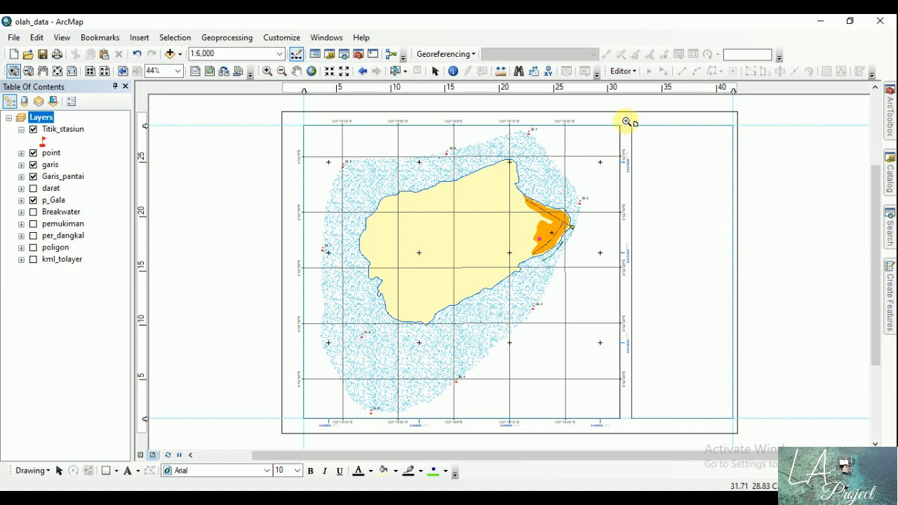
{"action": "left_click_drag", "start_coordinate": [616, 116], "coordinate": [758, 220]}
{"action": "left_click", "coordinate": [435, 71]}
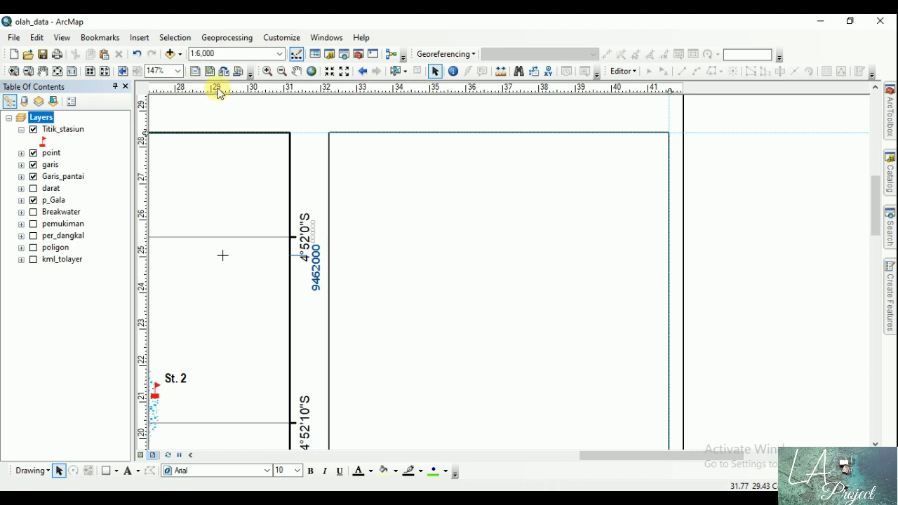
{"action": "left_click", "coordinate": [128, 471]}
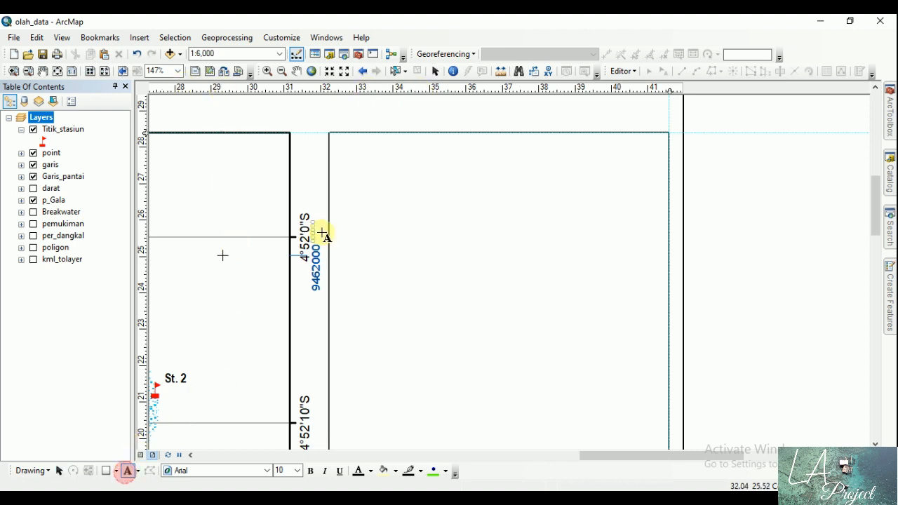
{"action": "left_click", "coordinate": [368, 152]}
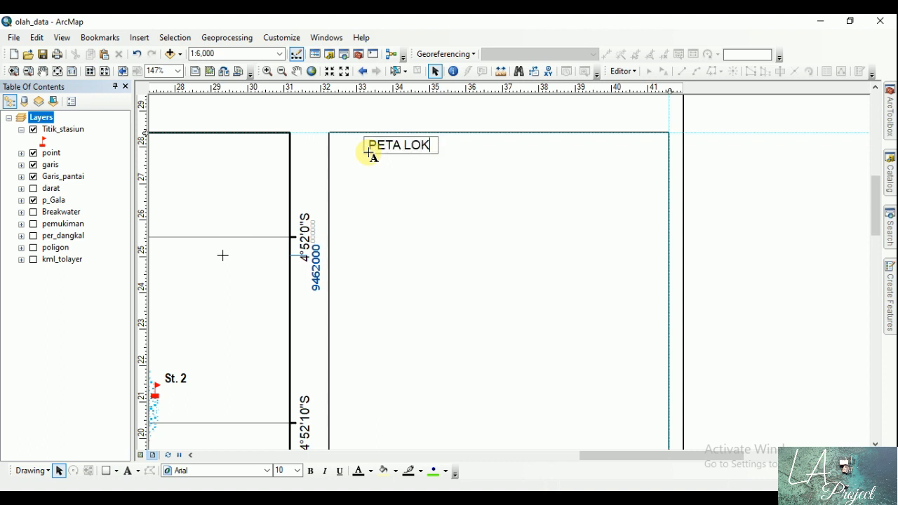
{"action": "type", "text": "PETA LOKASI PENELITI"}
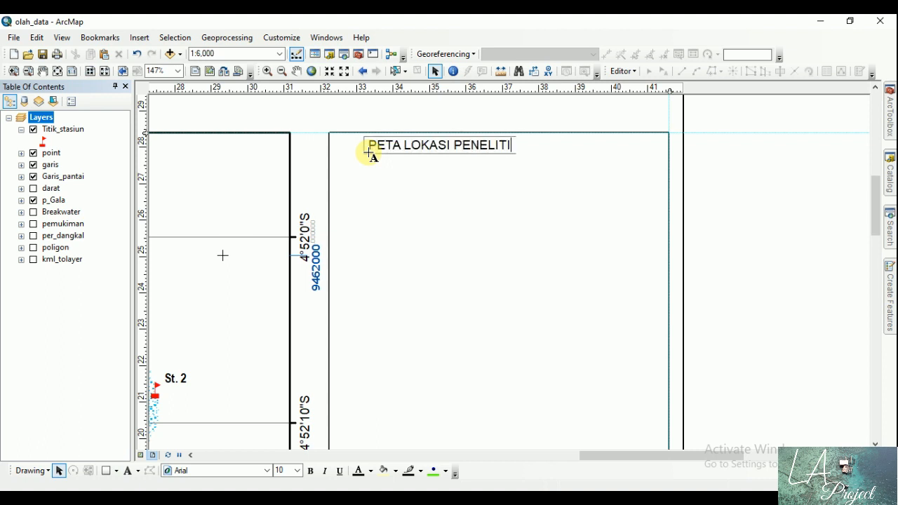
{"action": "type", "text": "AN"}
{"action": "key", "text": "Return"}
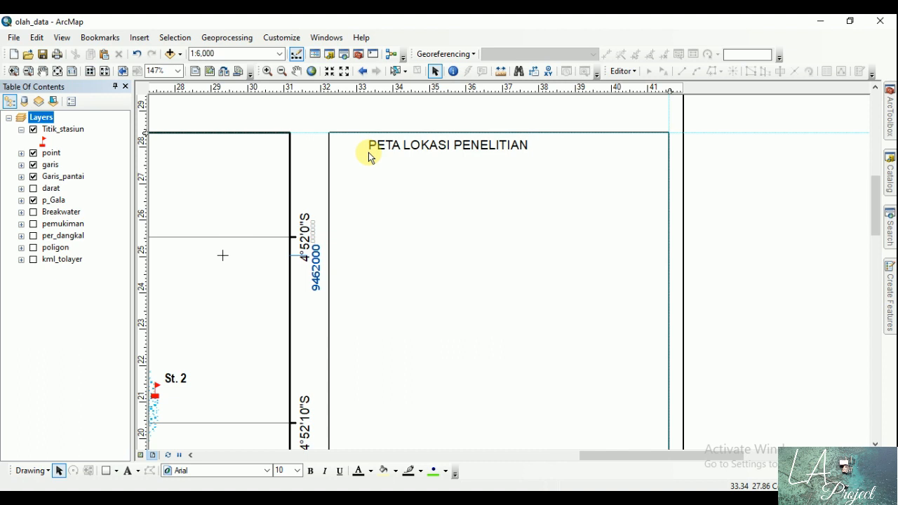
Step: Add "PULAU GALA SELAT TIWORO" as the title's second line and centre-align the text
{"action": "double_click", "coordinate": [370, 154]}
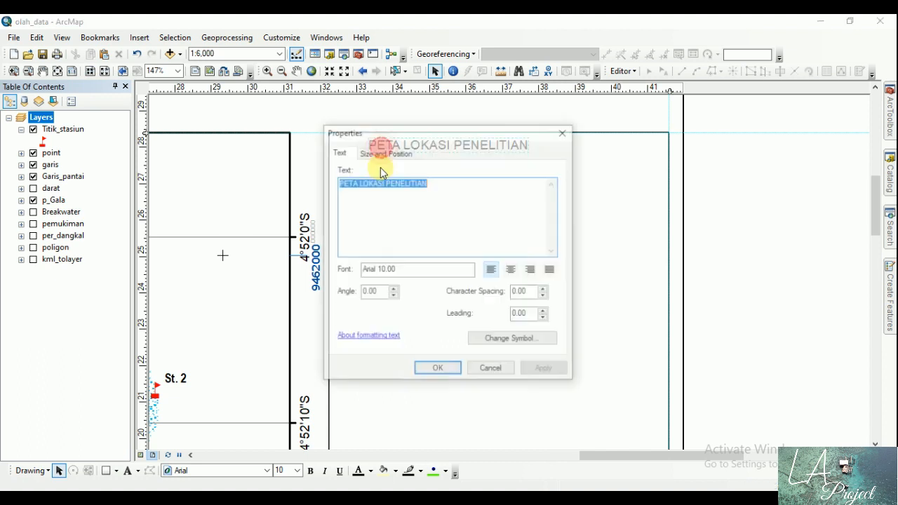
{"action": "left_click", "coordinate": [446, 184]}
{"action": "key", "text": "Return"}
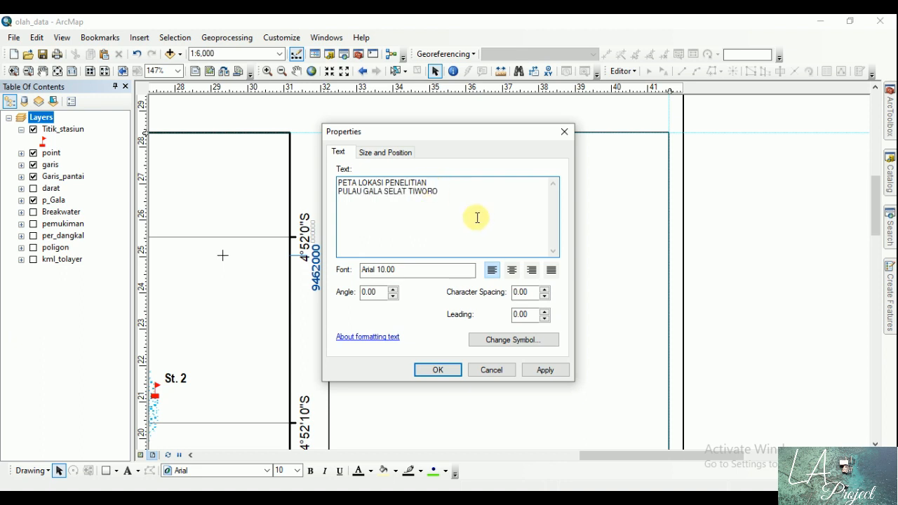
{"action": "left_click", "coordinate": [511, 274]}
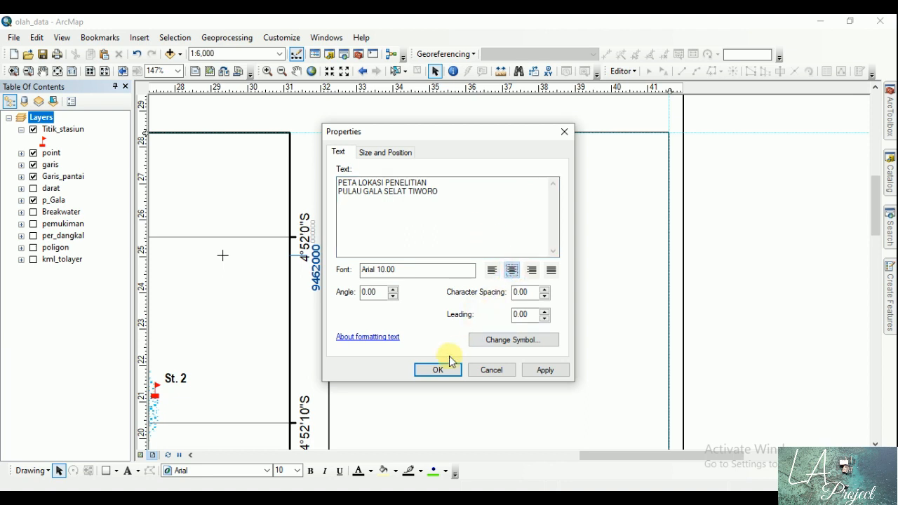
{"action": "left_click", "coordinate": [437, 369]}
Step: Place a horizontal guide just below the rectangle's upper edge and align the two-line title to it, roughly centred in the rectangle
{"action": "left_click_drag", "start_coordinate": [390, 148], "coordinate": [479, 160]}
{"action": "left_click", "coordinate": [145, 140]}
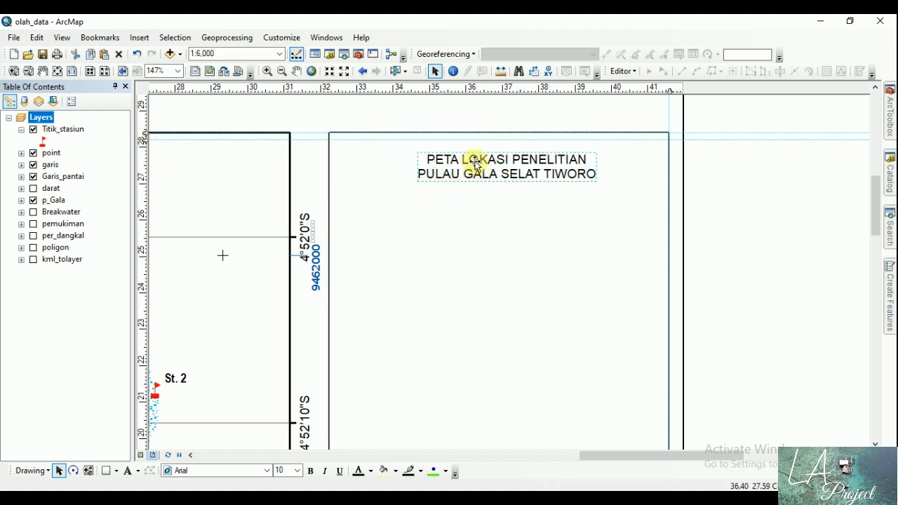
{"action": "left_click", "coordinate": [145, 139]}
{"action": "left_click_drag", "start_coordinate": [146, 139], "coordinate": [179, 143]}
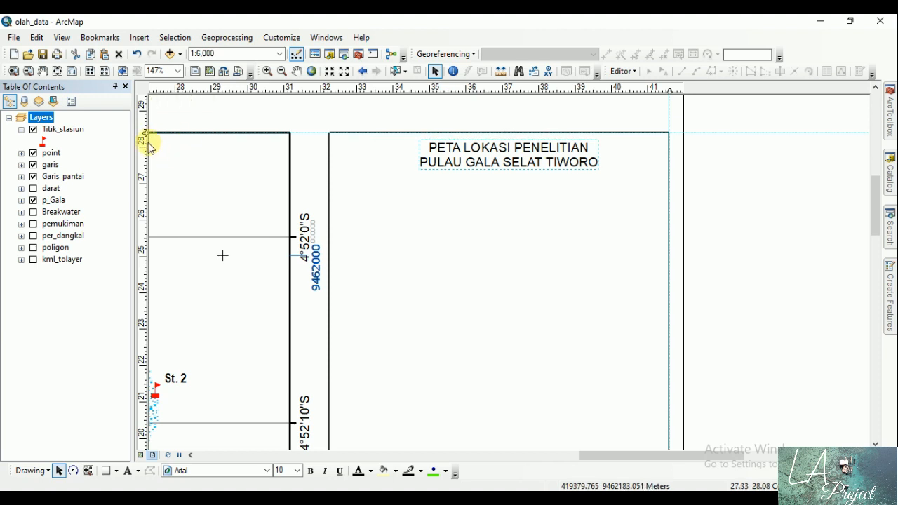
{"action": "left_click", "coordinate": [145, 140]}
{"action": "left_click_drag", "start_coordinate": [482, 172], "coordinate": [537, 160]}
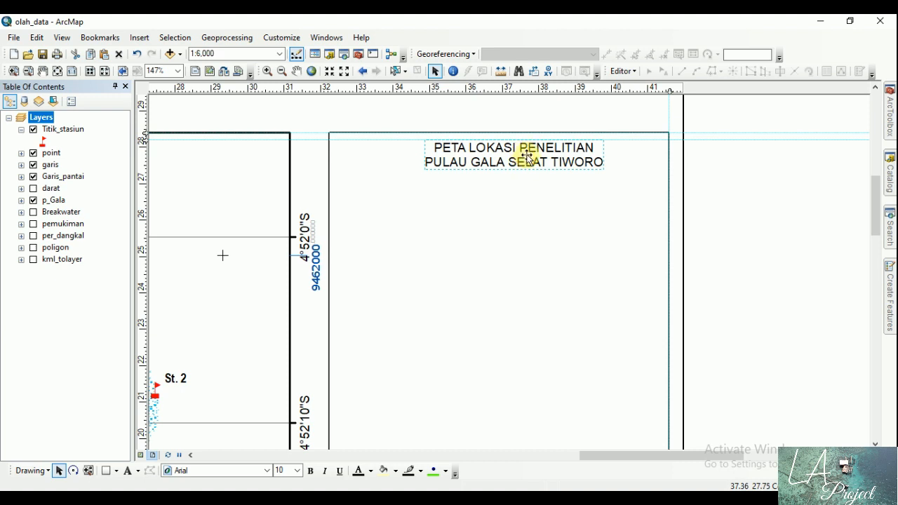
Step: Make the two-line title bold at size 14 and realign it with the horizontal guide, roughly centred in the rectangle
{"action": "left_click", "coordinate": [309, 470]}
{"action": "left_click", "coordinate": [297, 471]}
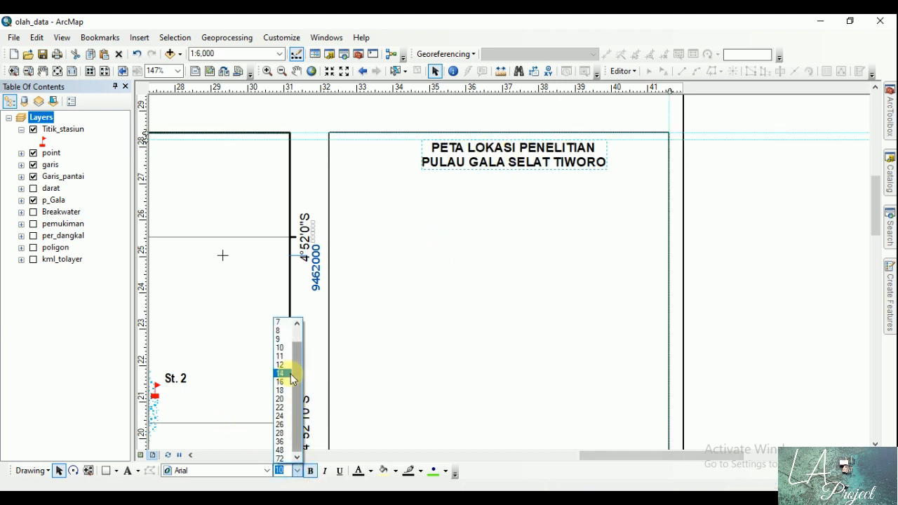
{"action": "left_click", "coordinate": [291, 376]}
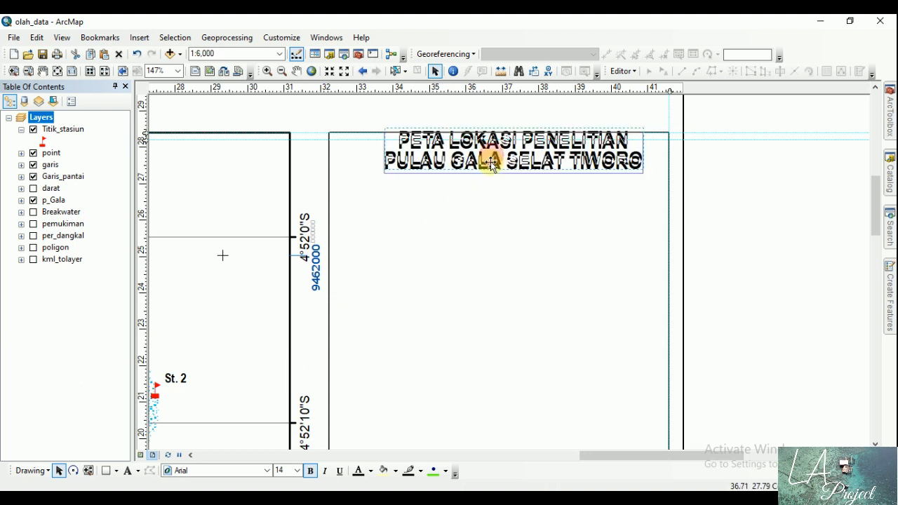
{"action": "left_click_drag", "start_coordinate": [491, 163], "coordinate": [487, 165]}
{"action": "left_click", "coordinate": [497, 134]}
{"action": "left_click", "coordinate": [492, 149]}
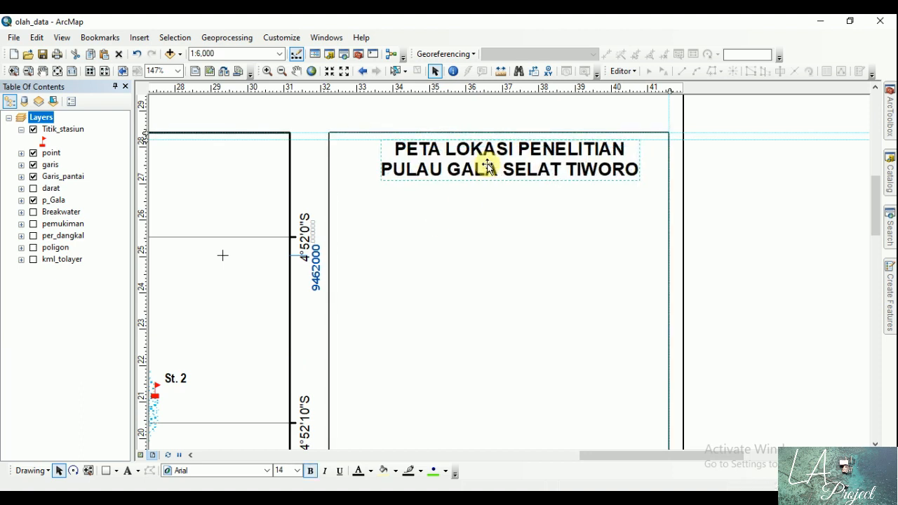
{"action": "left_click", "coordinate": [746, 176]}
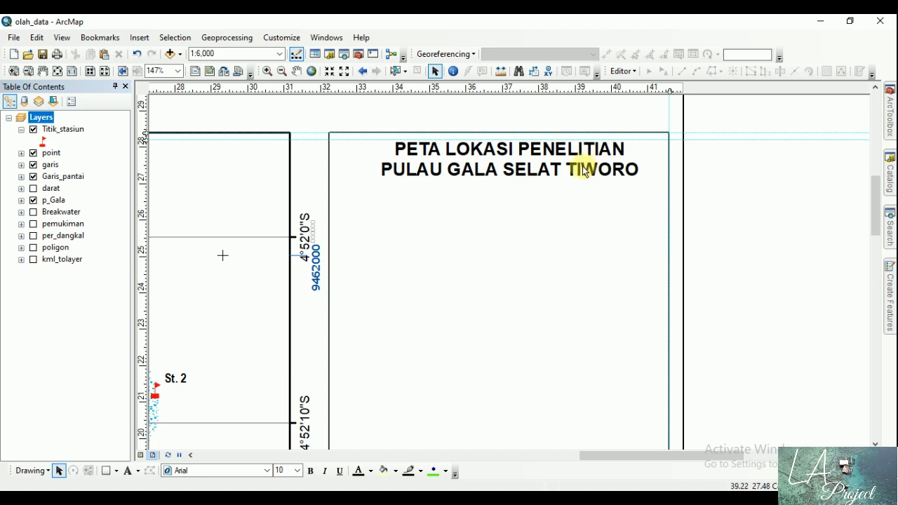
Step: Move the title down to free the space above it and place a new default text element at the rectangle's upper edge
{"action": "left_click", "coordinate": [524, 151]}
{"action": "left_click_drag", "start_coordinate": [523, 151], "coordinate": [449, 291]}
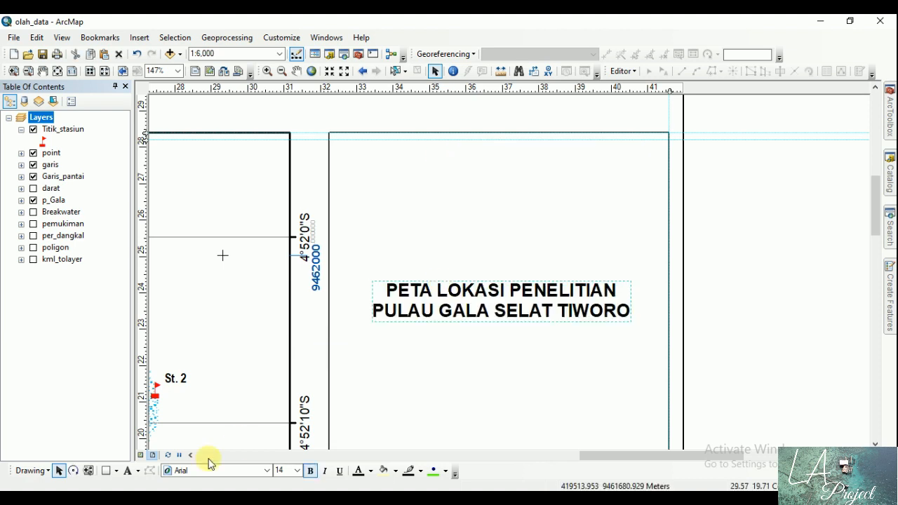
{"action": "left_click", "coordinate": [126, 471]}
{"action": "left_click", "coordinate": [429, 155]}
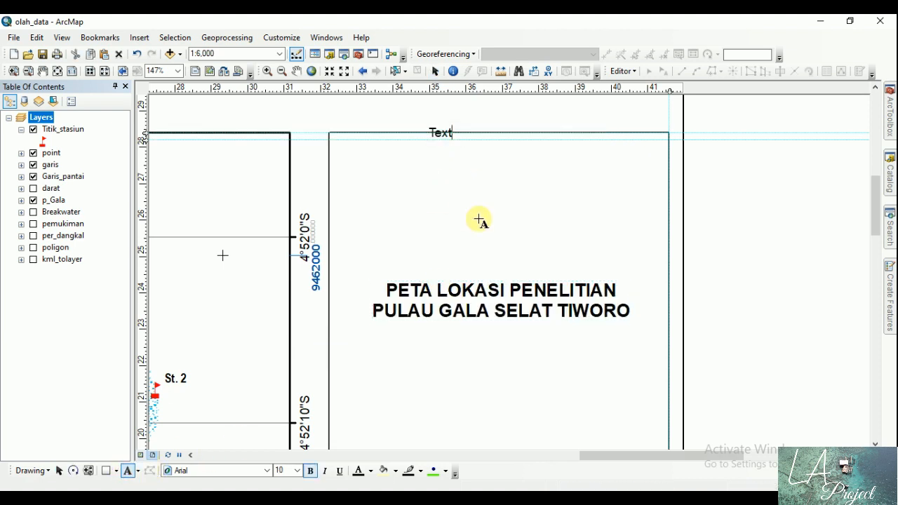
{"action": "key", "text": "Return"}
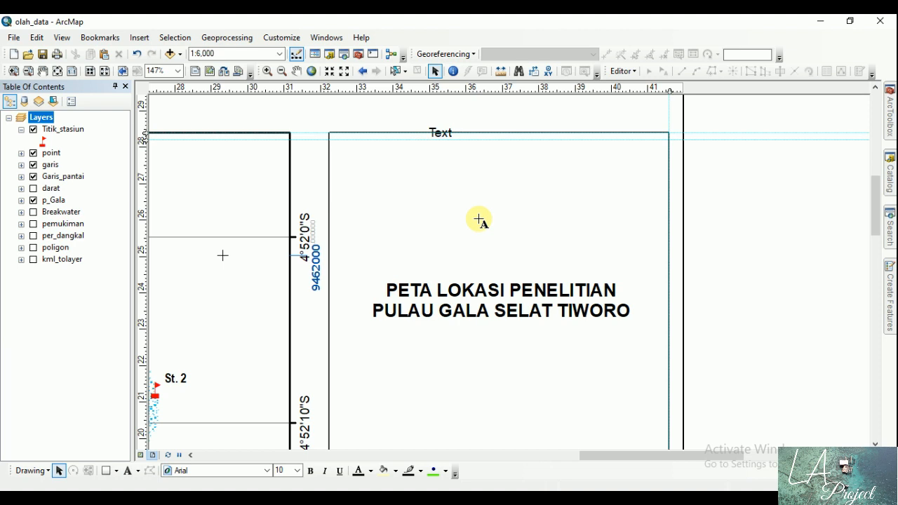
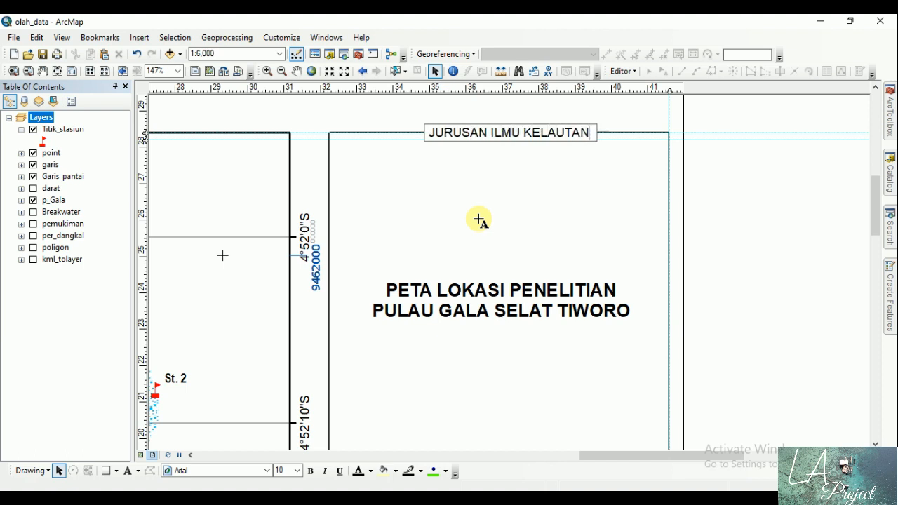
Step: Give the new text element the two lines "JURUSAN ILMU KELAUTAN" and "UNIVERSITAS HALU OLEO" and centre-align them
{"action": "left_click", "coordinate": [479, 224]}
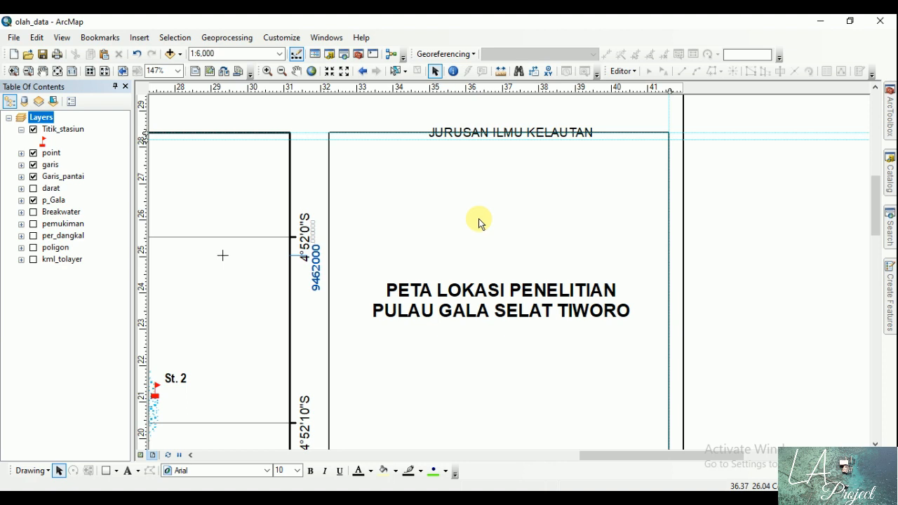
{"action": "double_click", "coordinate": [545, 132]}
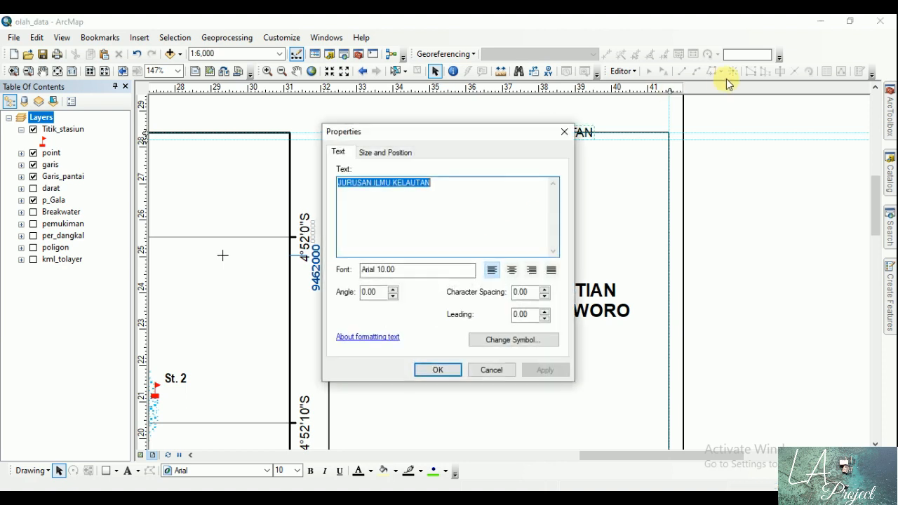
{"action": "left_click", "coordinate": [490, 188]}
{"action": "key", "text": "Return"}
{"action": "type", "text": "PE"}
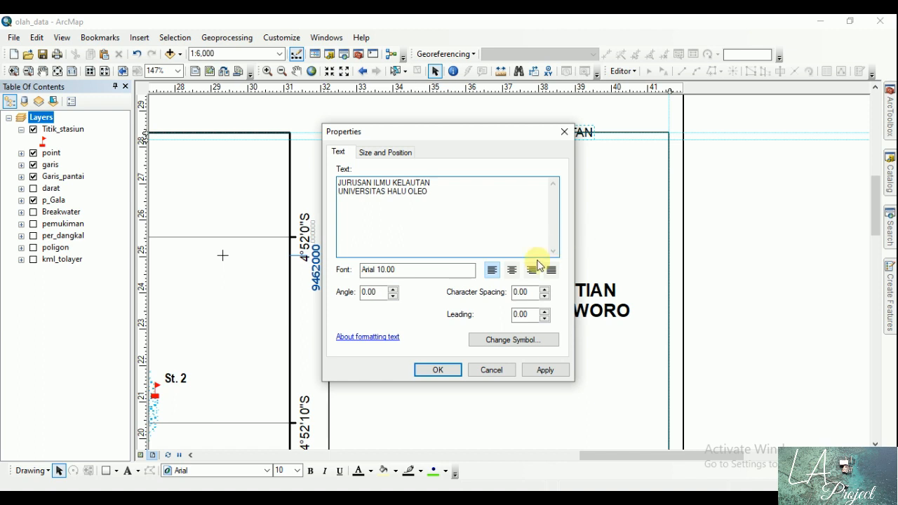
{"action": "left_click", "coordinate": [512, 270]}
{"action": "left_click", "coordinate": [545, 371]}
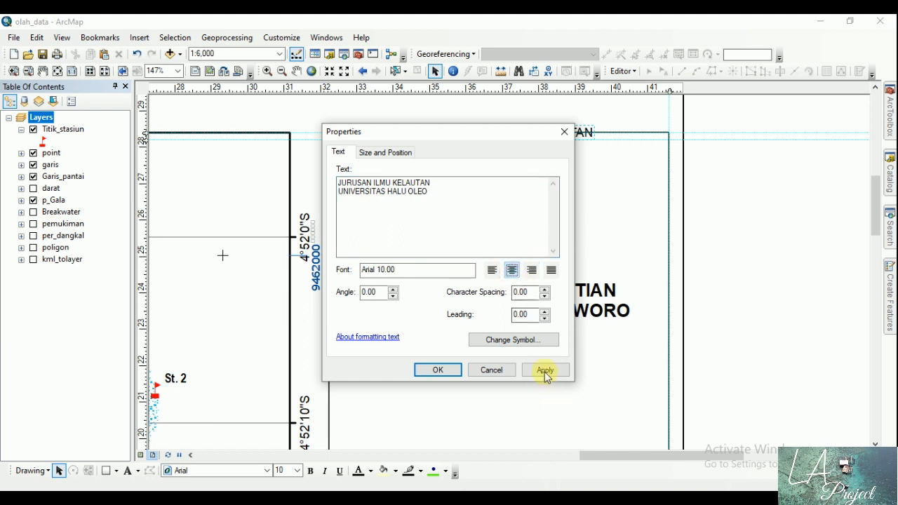
{"action": "left_click", "coordinate": [437, 368]}
Step: Move the institution heading just inside the rectangle's upper edge, make it bold at size 14 and align it with the horizontal guide
{"action": "left_click_drag", "start_coordinate": [441, 134], "coordinate": [520, 166]}
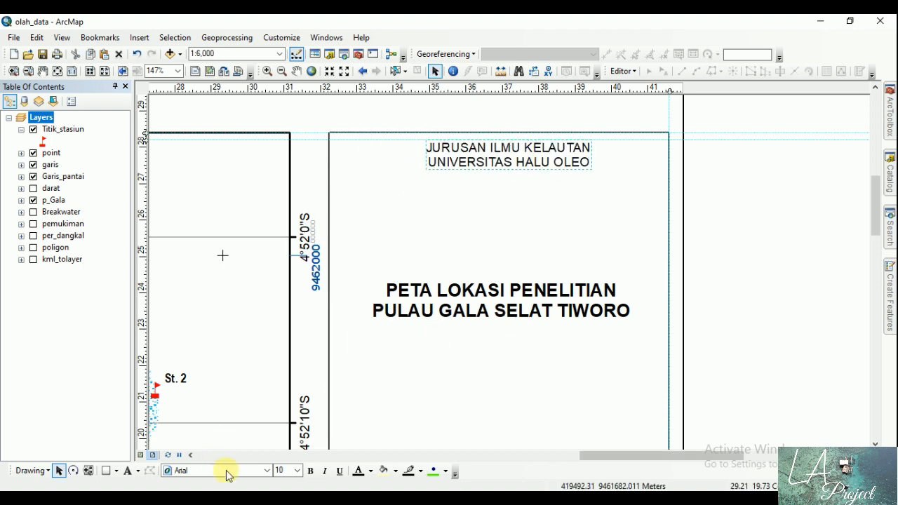
{"action": "left_click", "coordinate": [312, 472]}
{"action": "left_click", "coordinate": [300, 470]}
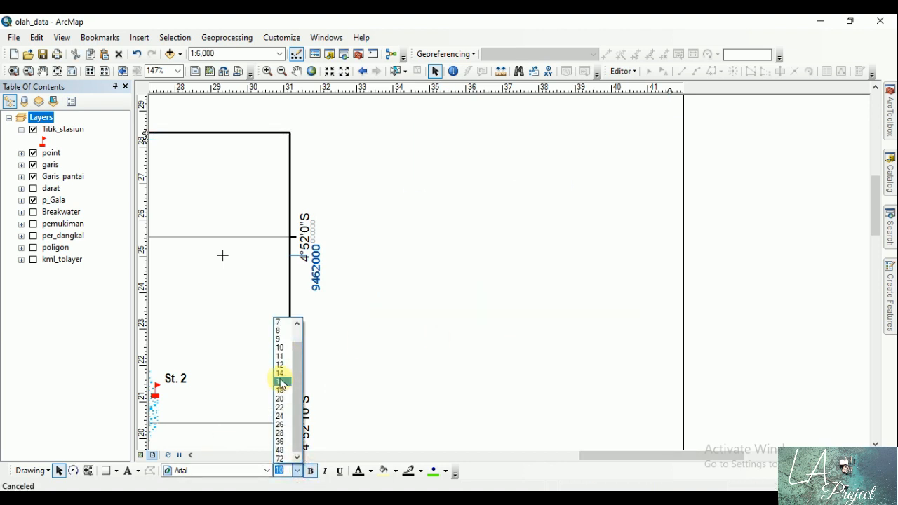
{"action": "left_click", "coordinate": [281, 374]}
{"action": "left_click_drag", "start_coordinate": [491, 167], "coordinate": [495, 172]}
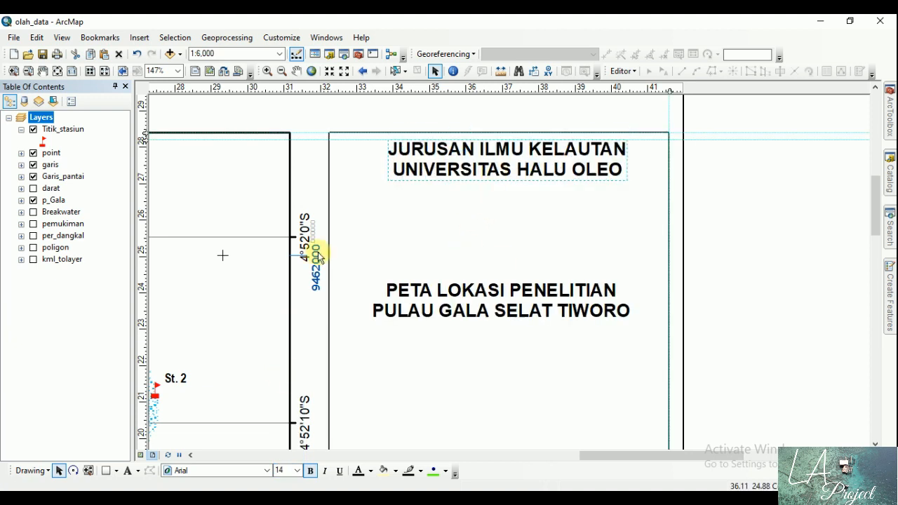
Step: Draw a horizontal divider line about 9.36 cm long across the rectangle, just below the institution heading
{"action": "left_click", "coordinate": [116, 470]}
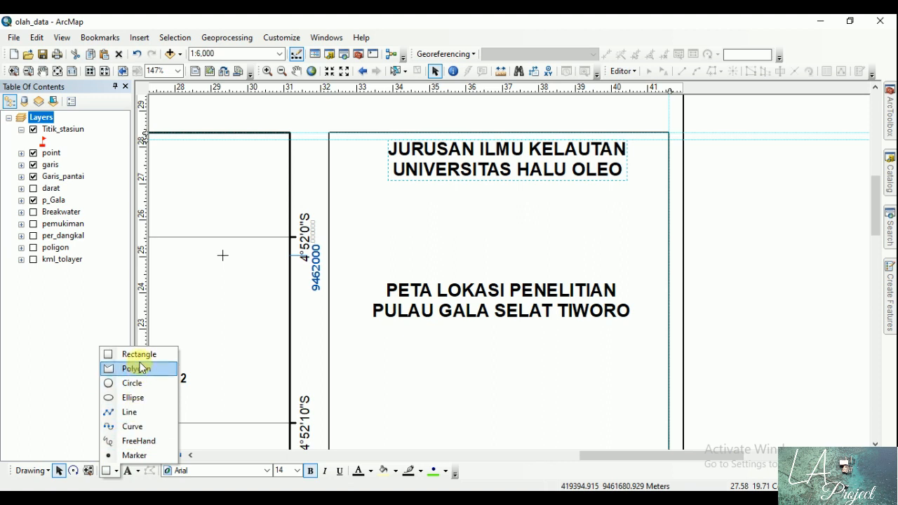
{"action": "left_click", "coordinate": [126, 412]}
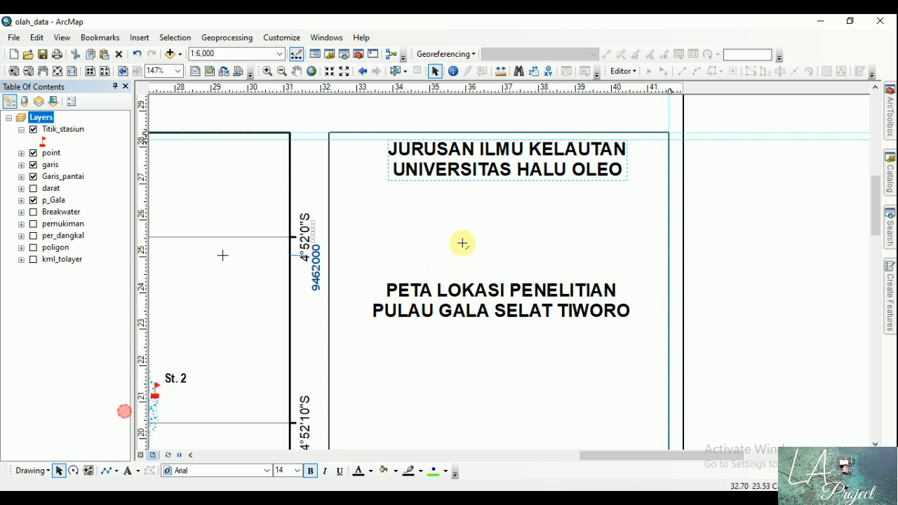
{"action": "left_click", "coordinate": [328, 202]}
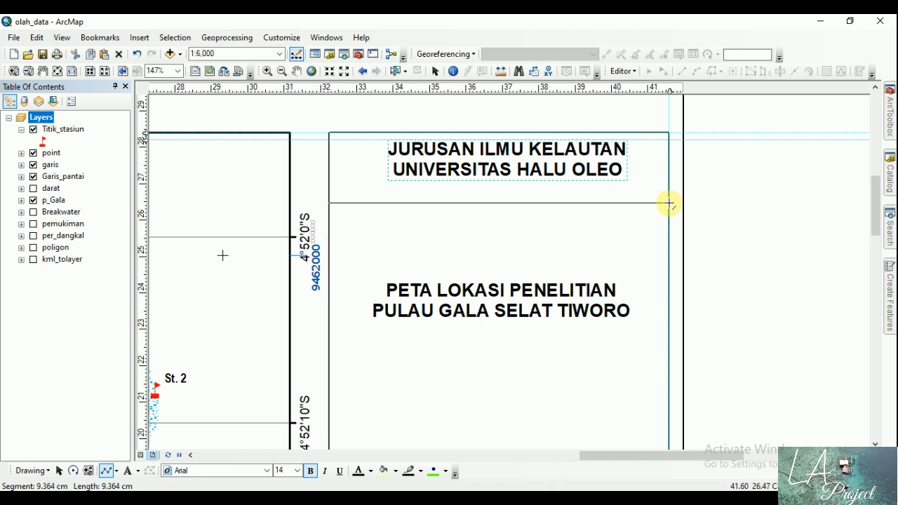
{"action": "double_click", "coordinate": [670, 203]}
{"action": "left_click", "coordinate": [749, 202]}
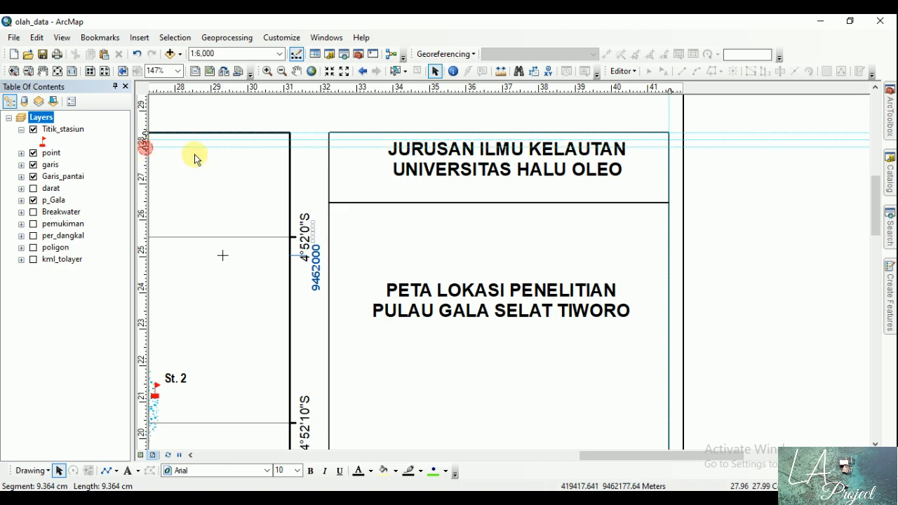
Step: Align the institution heading to a lower horizontal guide and a new vertical guide just inside the rectangle's right edge, and save the map
{"action": "left_click_drag", "start_coordinate": [475, 164], "coordinate": [522, 172]}
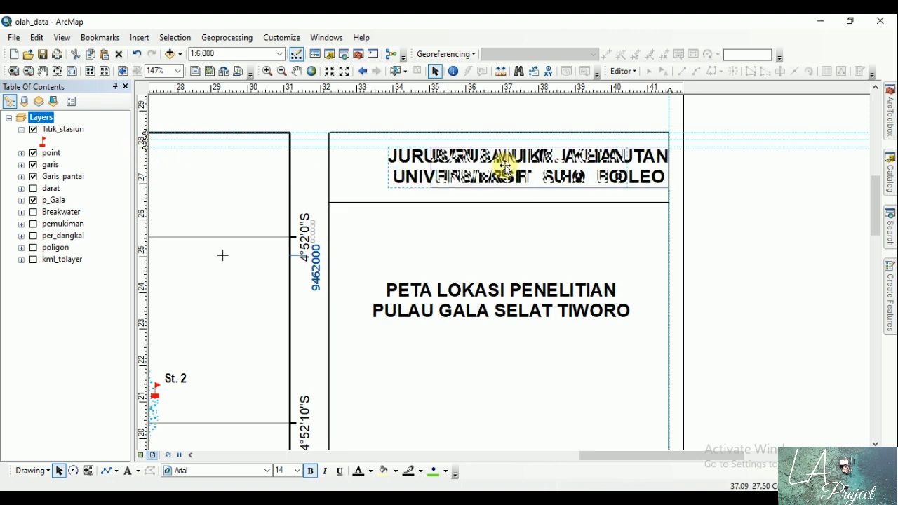
{"action": "left_click", "coordinate": [666, 92]}
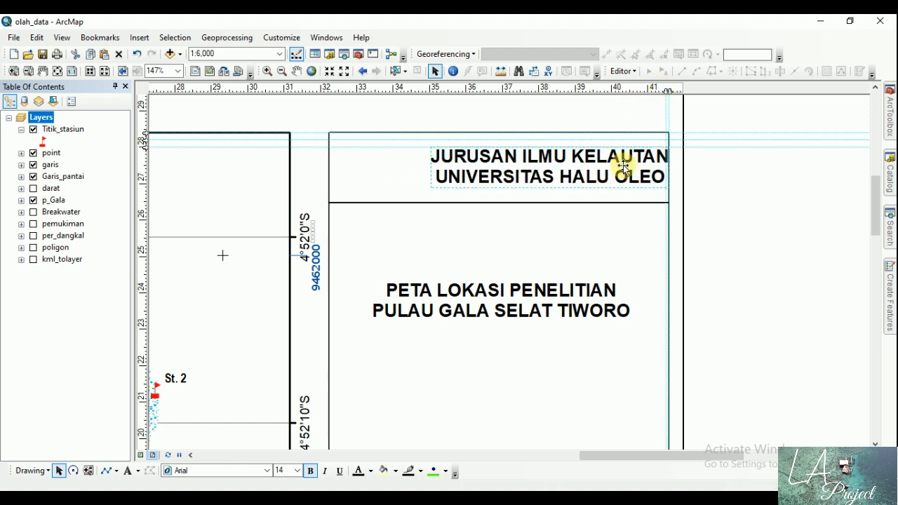
{"action": "left_click", "coordinate": [783, 212]}
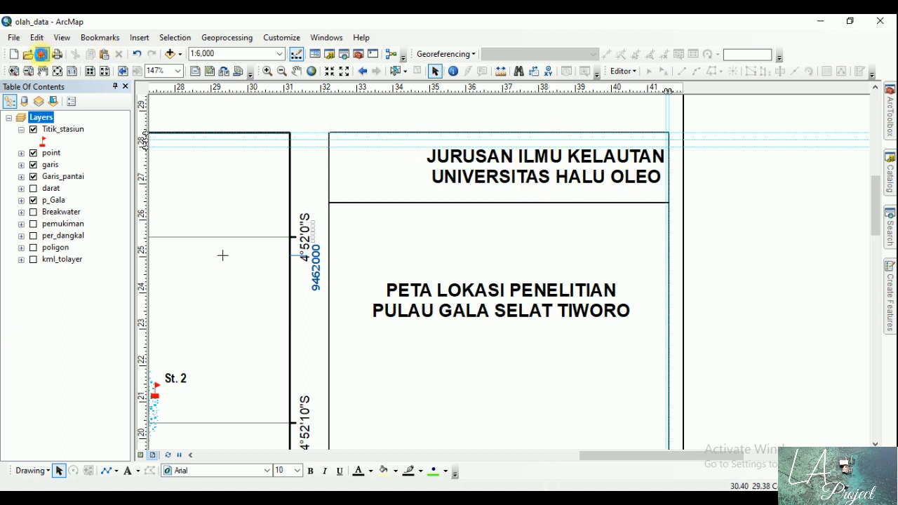
{"action": "left_click", "coordinate": [42, 54]}
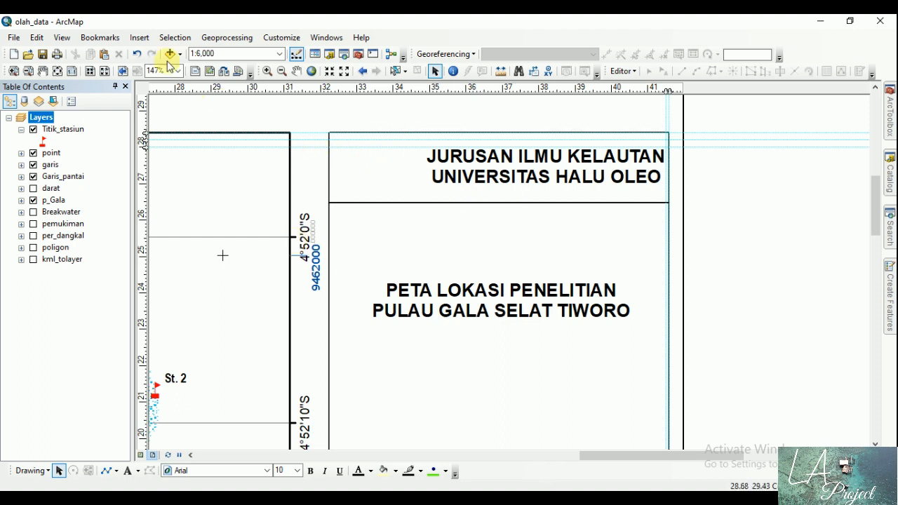
Step: Insert the university logo picture "uhopng" from the Campuran folder on Local Disk (H:)
{"action": "left_click", "coordinate": [140, 38]}
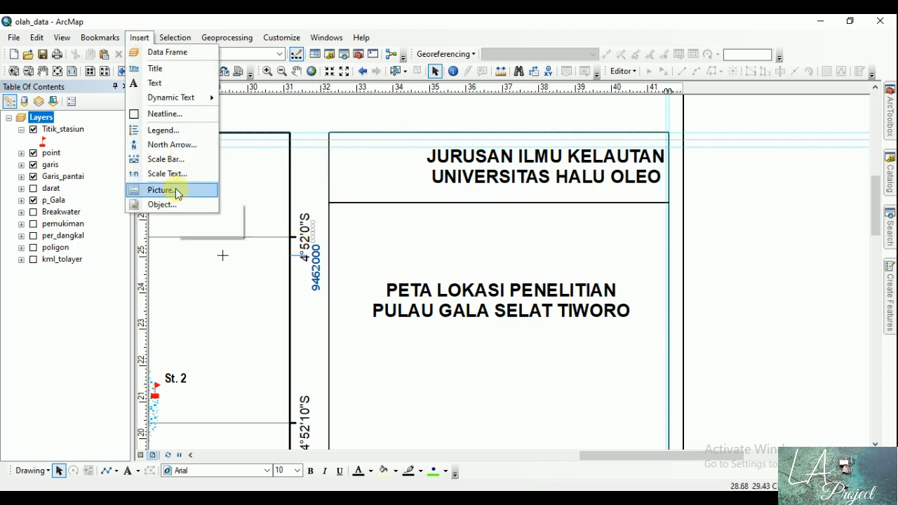
{"action": "left_click", "coordinate": [265, 219]}
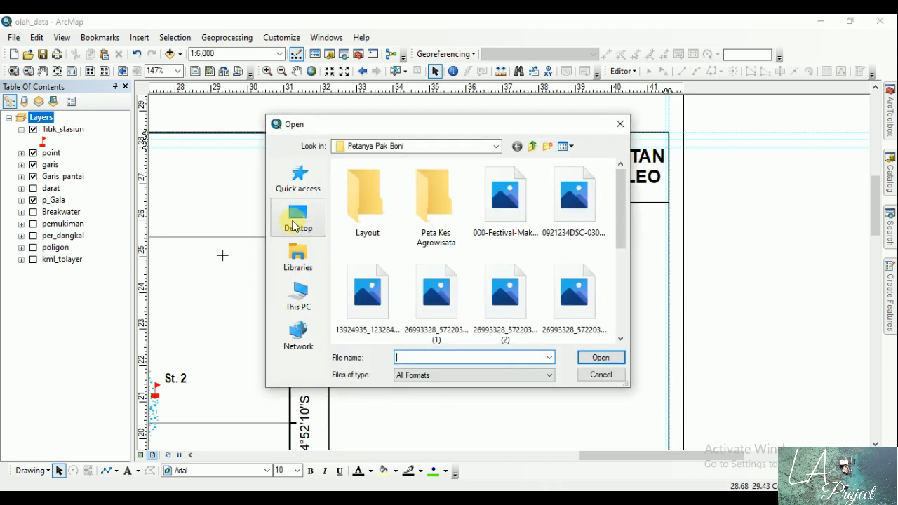
{"action": "left_click", "coordinate": [494, 146]}
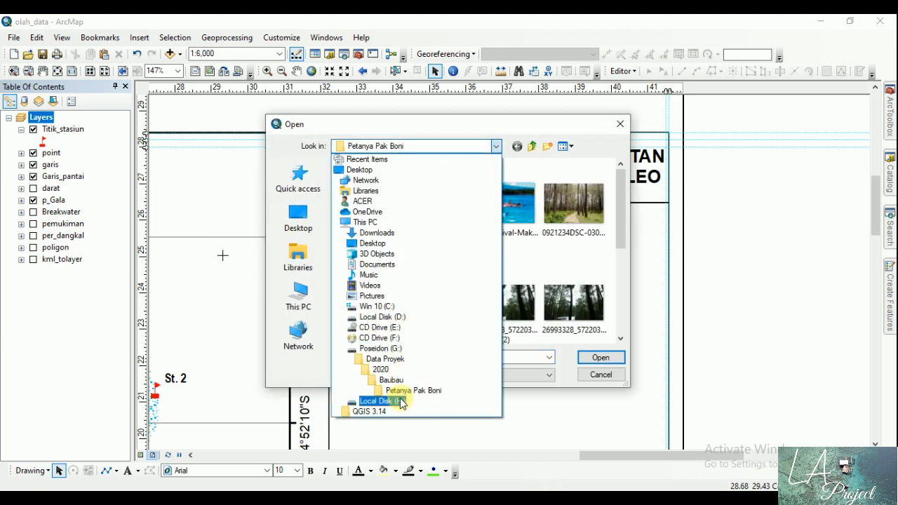
{"action": "left_click", "coordinate": [400, 402]}
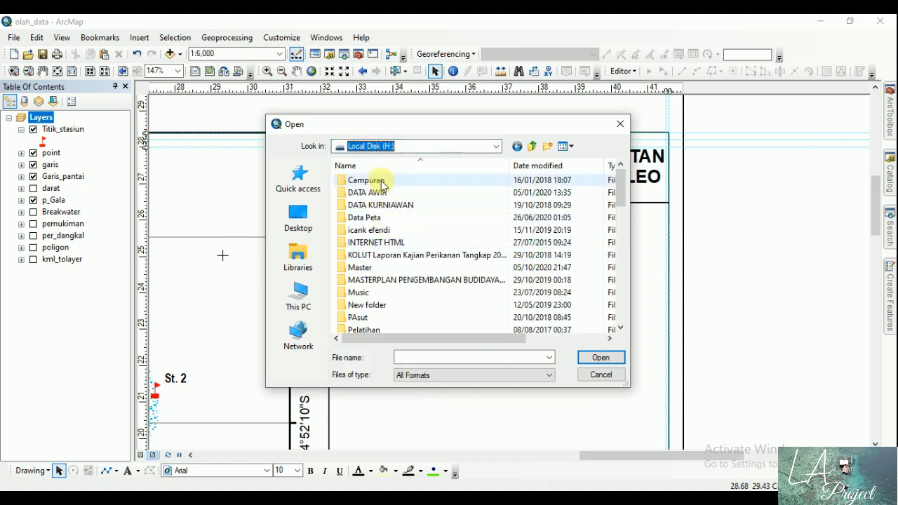
{"action": "double_click", "coordinate": [379, 177]}
{"action": "left_click_drag", "start_coordinate": [618, 178], "coordinate": [610, 345]}
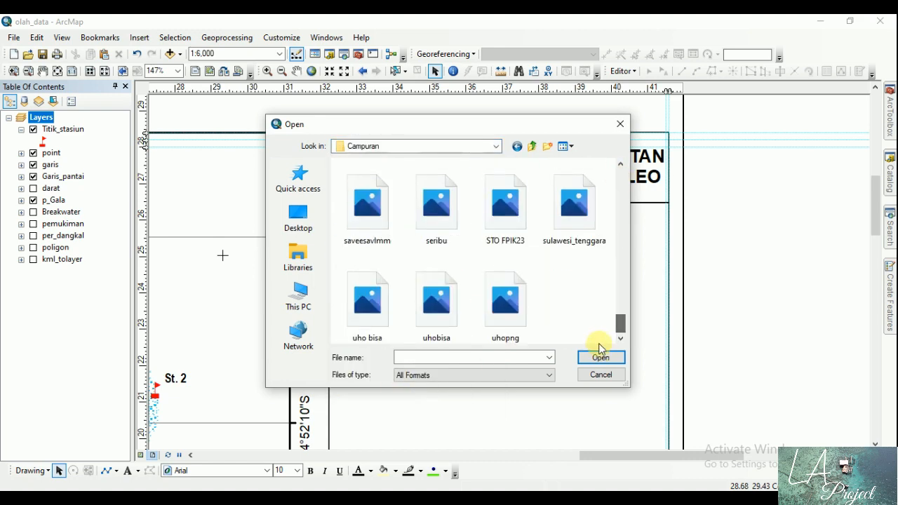
{"action": "double_click", "coordinate": [505, 302]}
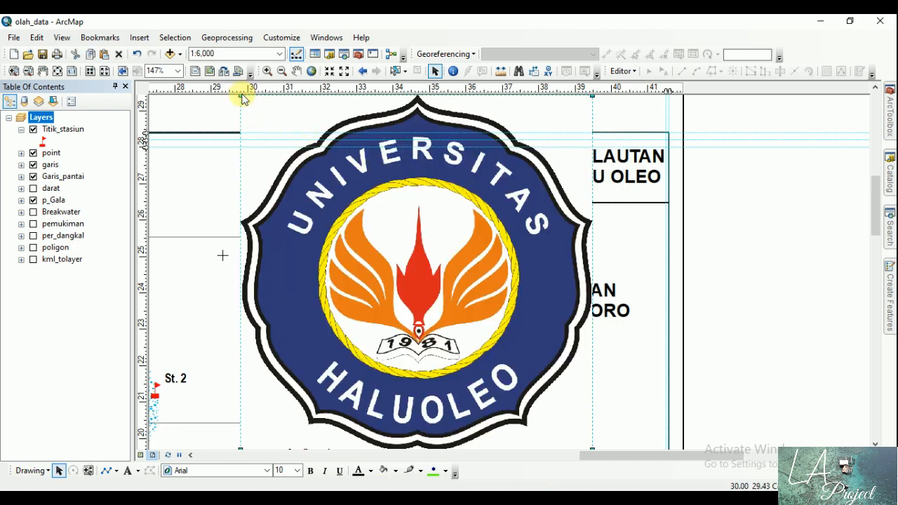
Step: Shrink the logo to about 1.3 cm wide, place it left of the institution heading, and move the heading close beside it
{"action": "left_click_drag", "start_coordinate": [240, 97], "coordinate": [511, 323]}
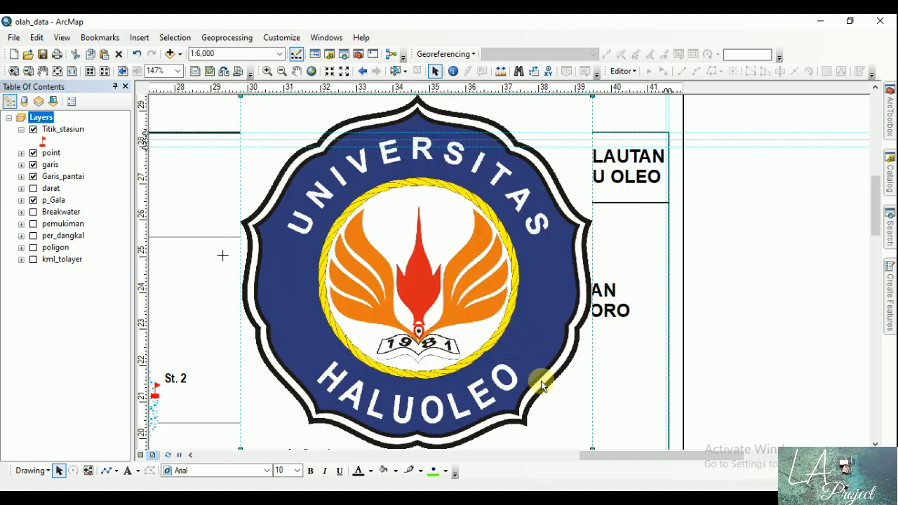
{"action": "left_click_drag", "start_coordinate": [541, 383], "coordinate": [396, 188]}
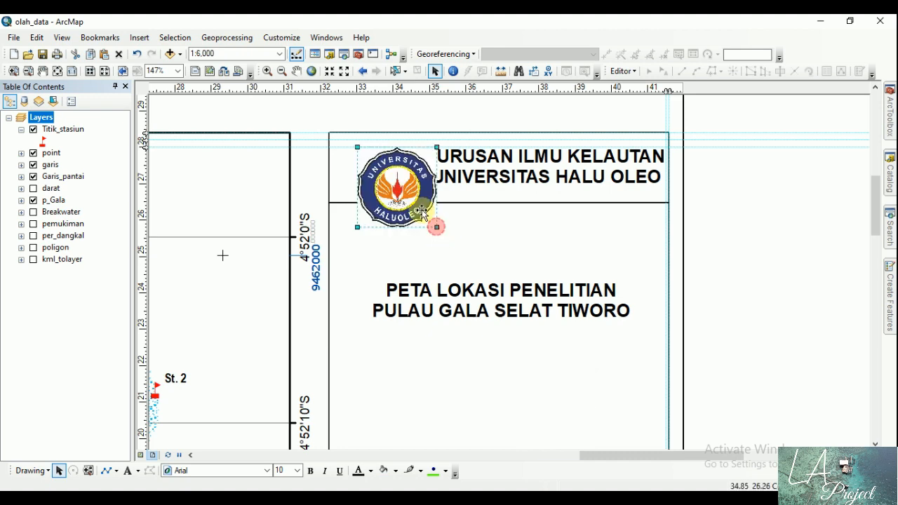
{"action": "left_click_drag", "start_coordinate": [437, 227], "coordinate": [404, 194]}
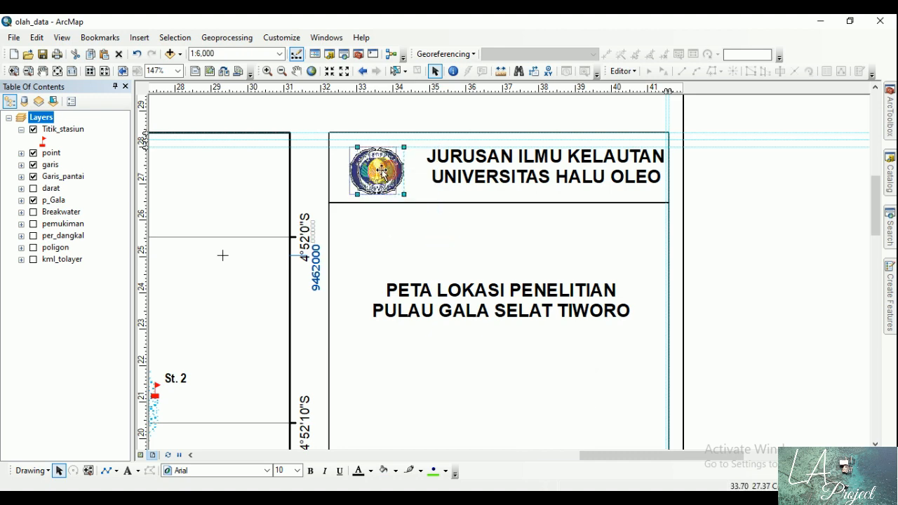
{"action": "left_click_drag", "start_coordinate": [533, 173], "coordinate": [520, 171]}
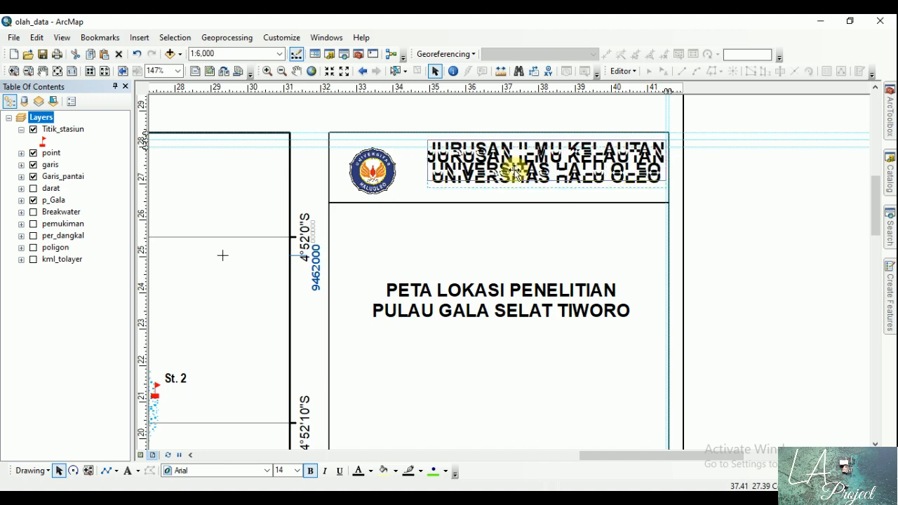
{"action": "left_click", "coordinate": [746, 238]}
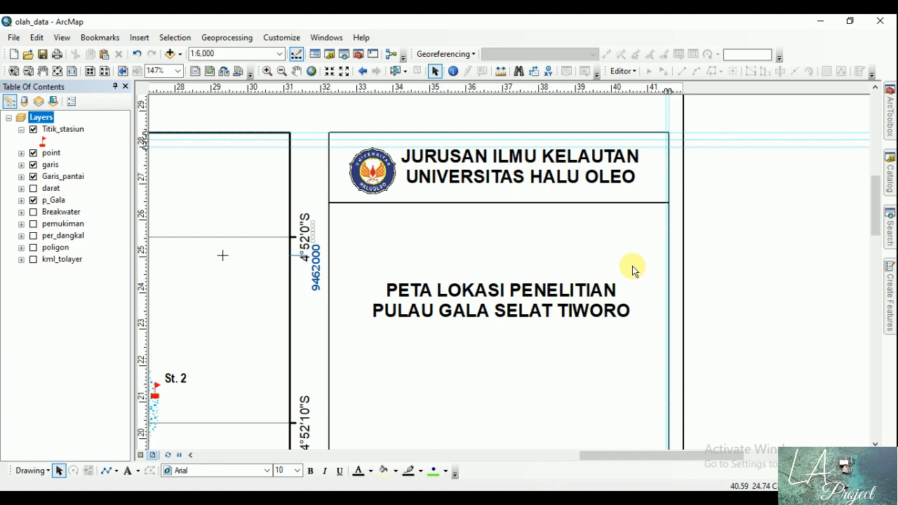
Step: Move the map title directly below the divider line and draw a second horizontal line about 9.36 cm long beneath it
{"action": "left_click_drag", "start_coordinate": [493, 307], "coordinate": [499, 231]}
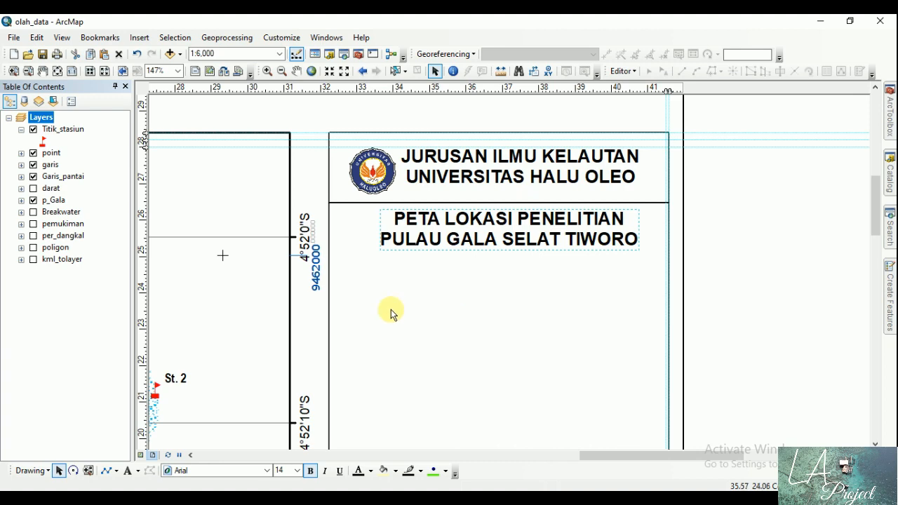
{"action": "left_click", "coordinate": [109, 472]}
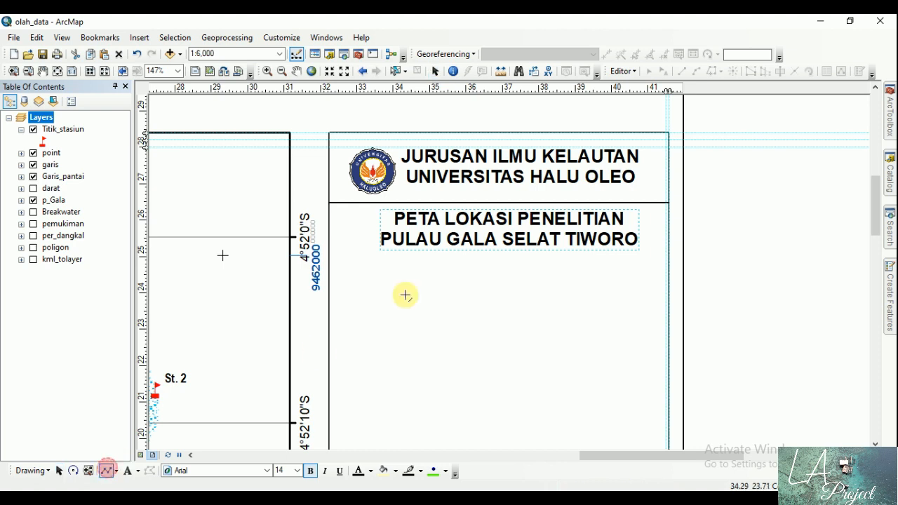
{"action": "left_click", "coordinate": [328, 258]}
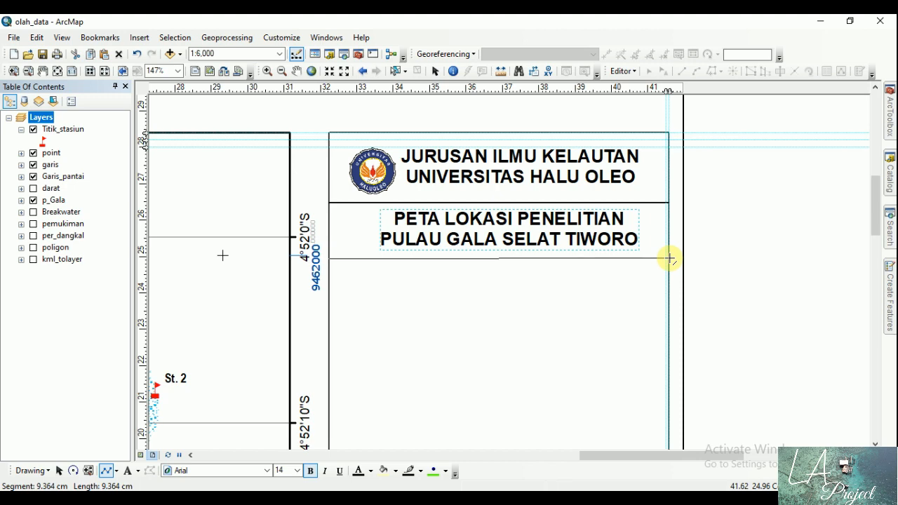
{"action": "double_click", "coordinate": [669, 259]}
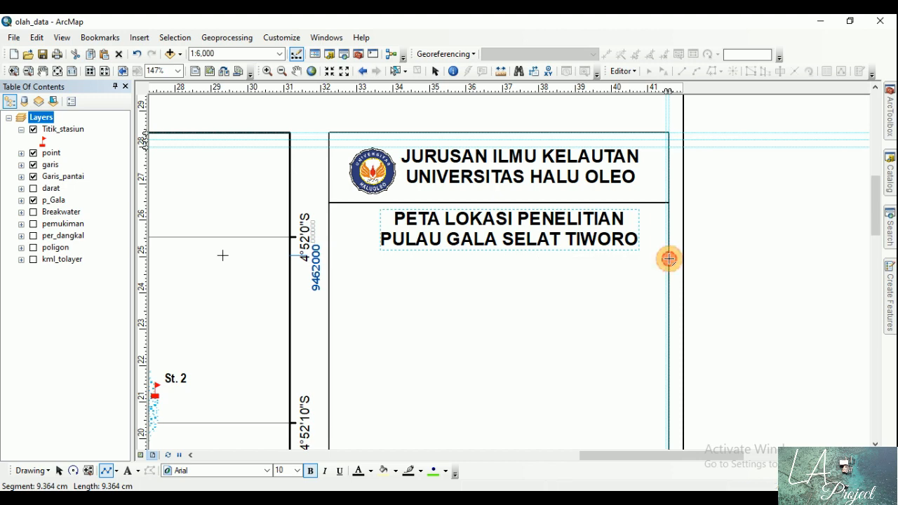
{"action": "left_click", "coordinate": [748, 252]}
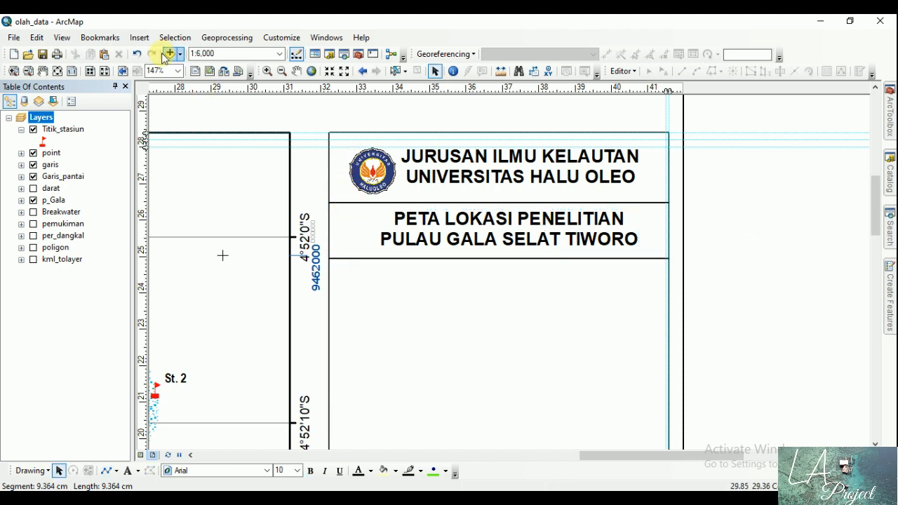
Step: Insert the ESRI North 7 north arrow, enlarge it slightly, and place it centred in the side panel just below the title's lower divider line
{"action": "left_click", "coordinate": [56, 71]}
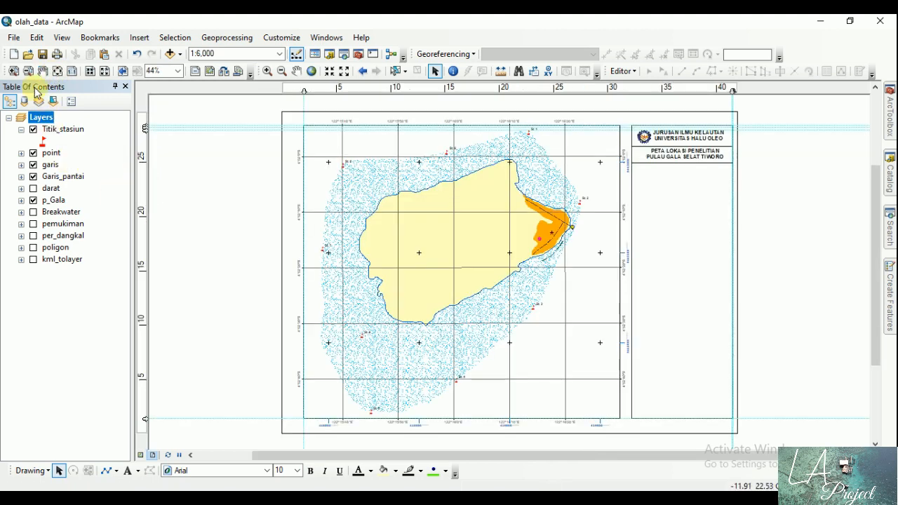
{"action": "left_click", "coordinate": [13, 71]}
{"action": "left_click_drag", "start_coordinate": [625, 129], "coordinate": [758, 301]}
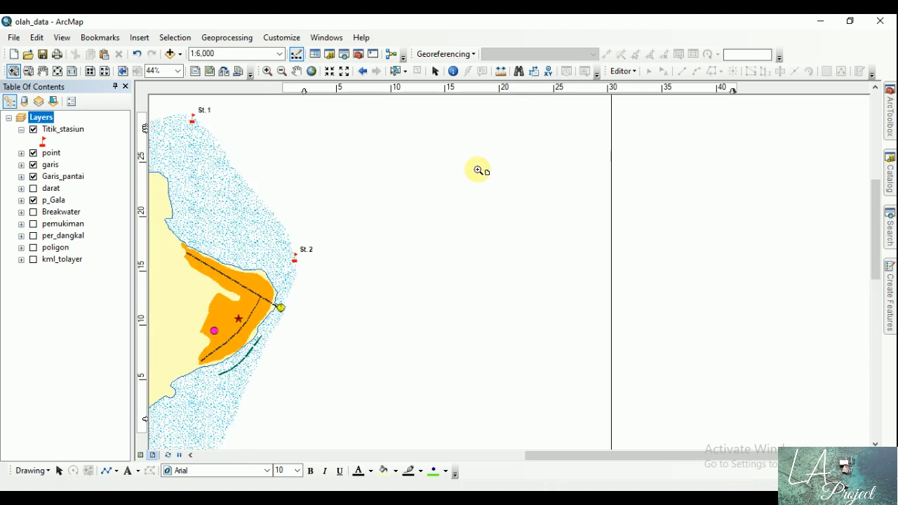
{"action": "left_click", "coordinate": [435, 71]}
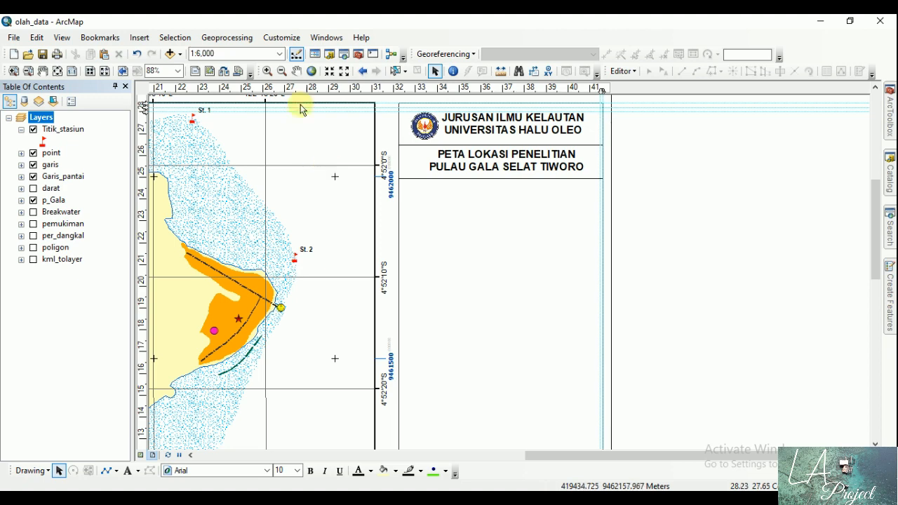
{"action": "left_click", "coordinate": [143, 39]}
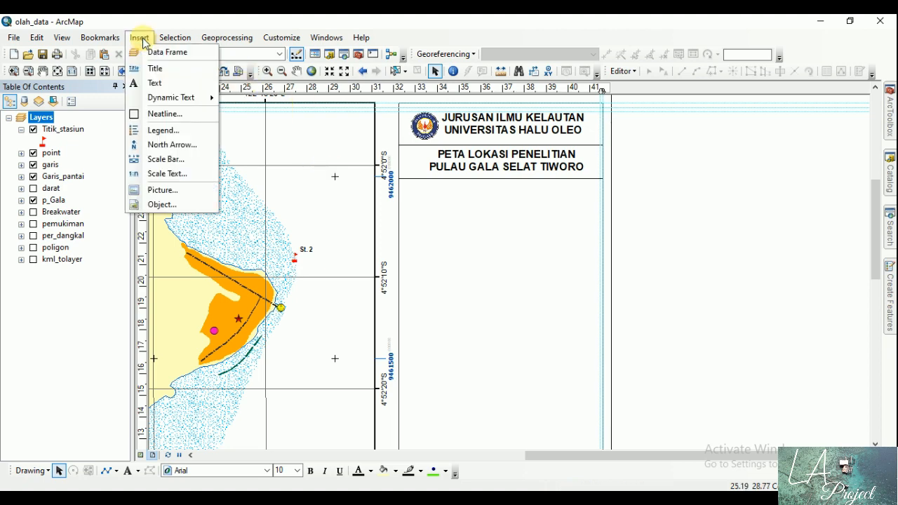
{"action": "left_click", "coordinate": [172, 146]}
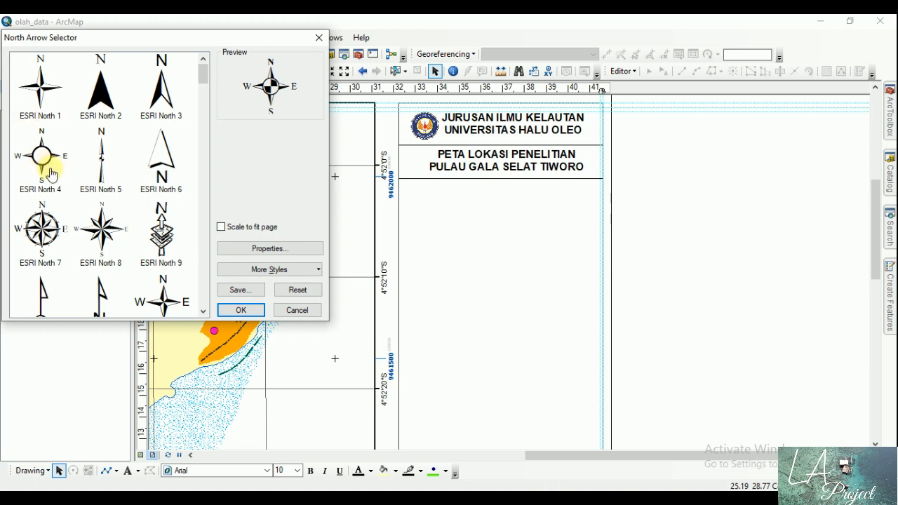
{"action": "left_click", "coordinate": [40, 228]}
{"action": "left_click", "coordinate": [251, 309]}
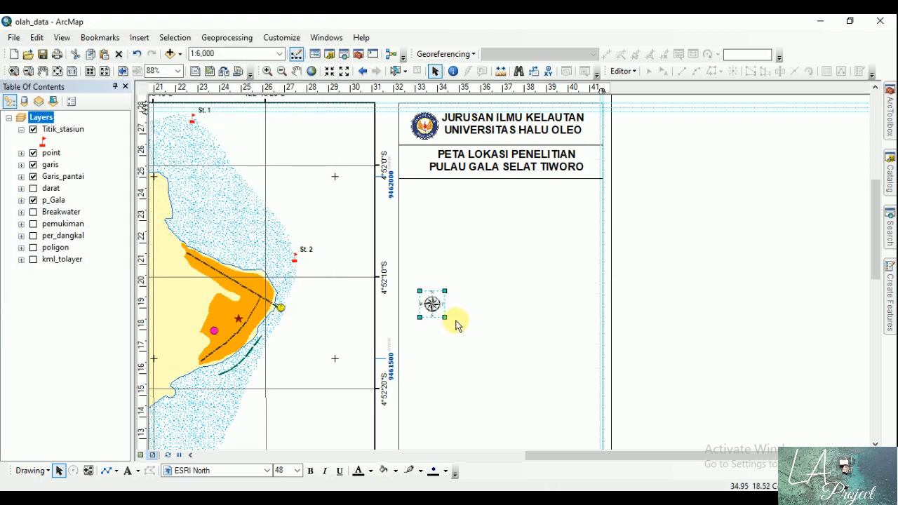
{"action": "left_click_drag", "start_coordinate": [444, 319], "coordinate": [464, 329]}
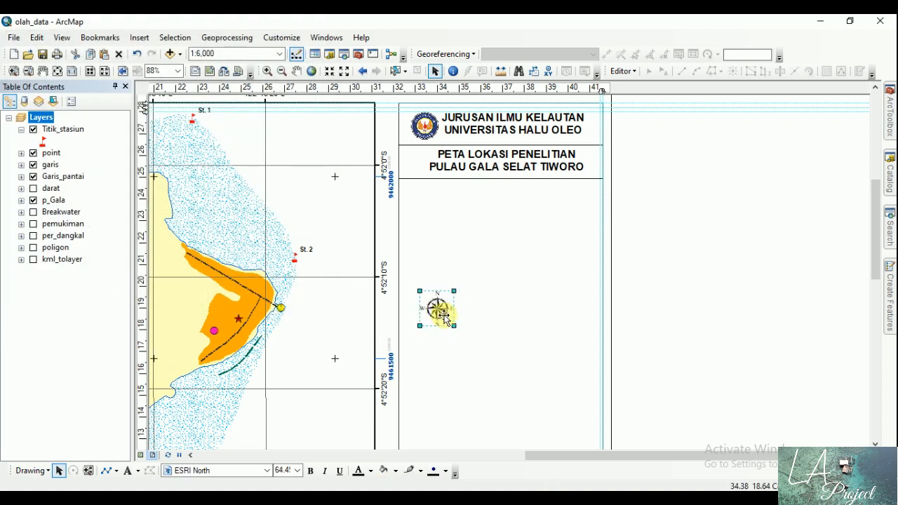
{"action": "left_click_drag", "start_coordinate": [494, 237], "coordinate": [502, 202]}
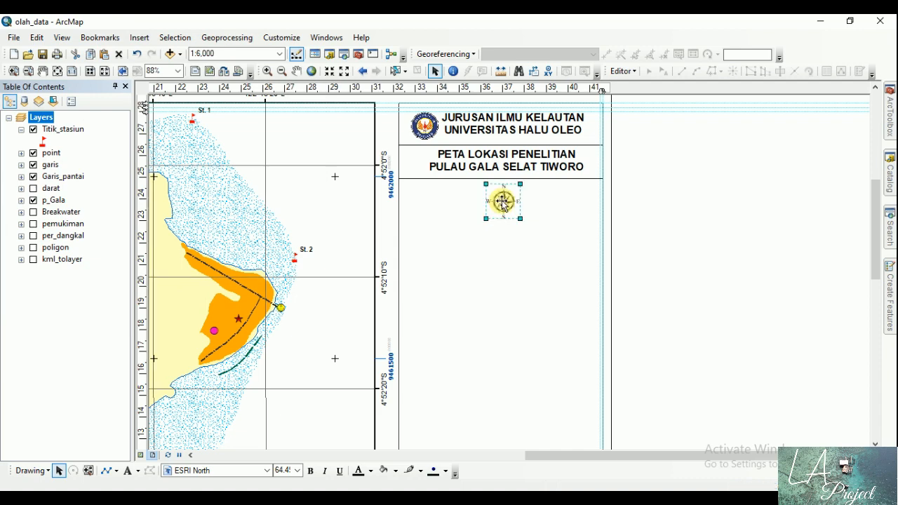
{"action": "left_click", "coordinate": [139, 37]}
{"action": "left_click", "coordinate": [168, 159]}
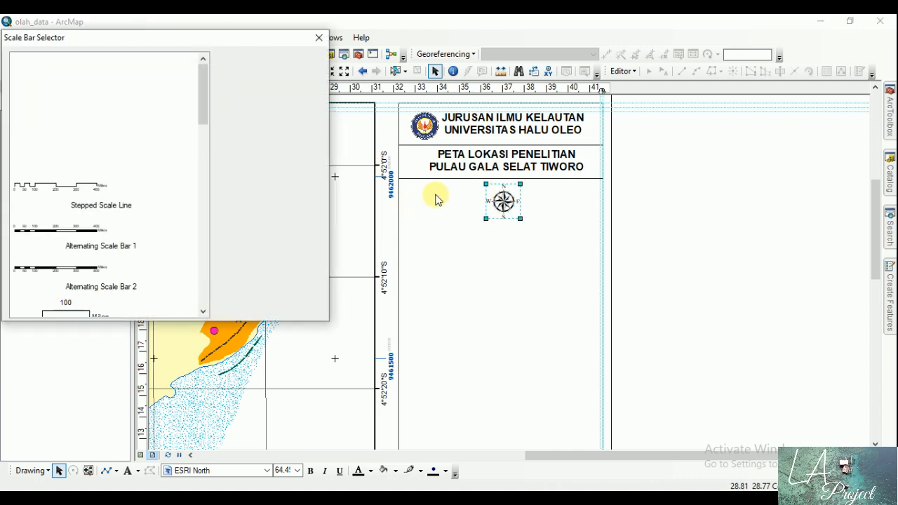
{"action": "left_click", "coordinate": [291, 313]}
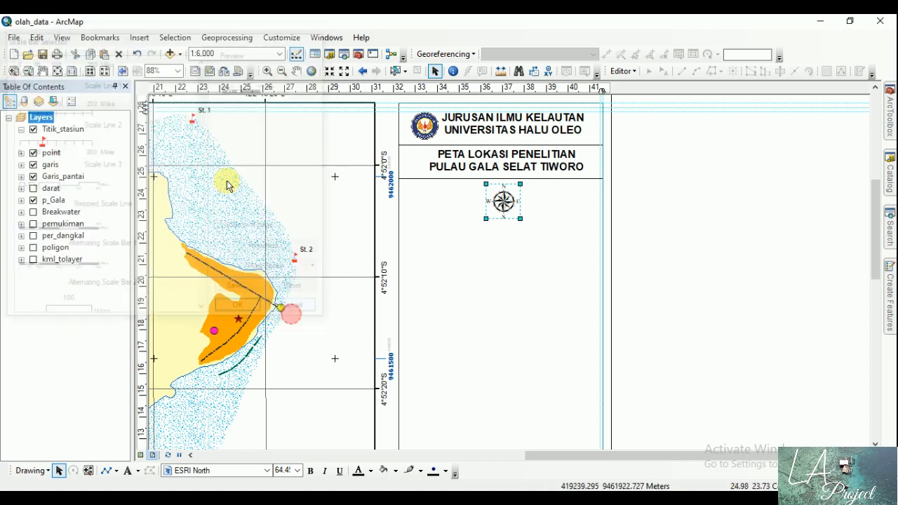
Step: Insert an Absolute Scale text and place it centred below the north arrow
{"action": "left_click", "coordinate": [139, 37]}
{"action": "left_click", "coordinate": [168, 174]}
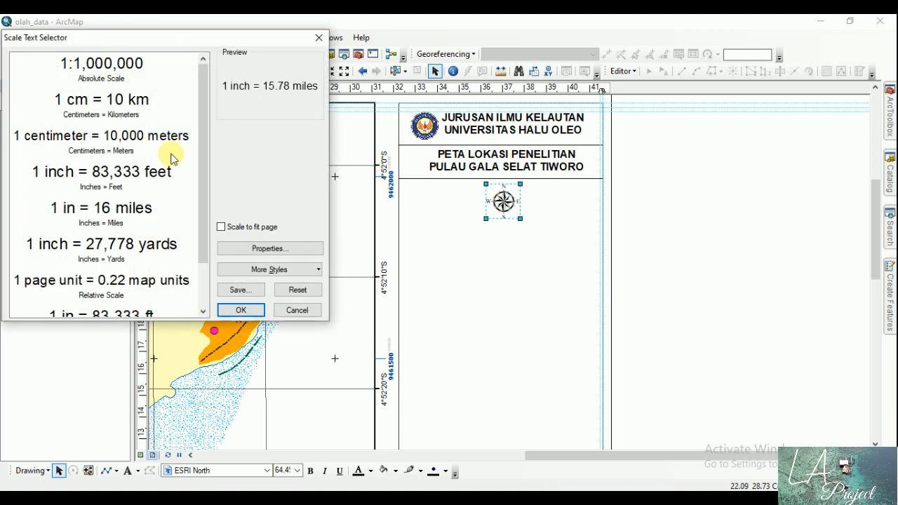
{"action": "left_click", "coordinate": [100, 63]}
{"action": "left_click", "coordinate": [241, 310]}
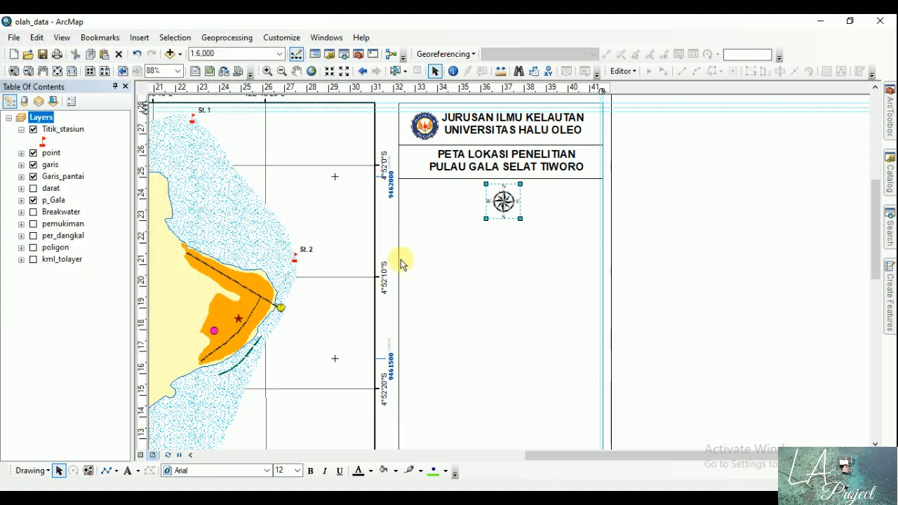
{"action": "left_click_drag", "start_coordinate": [401, 260], "coordinate": [503, 235]}
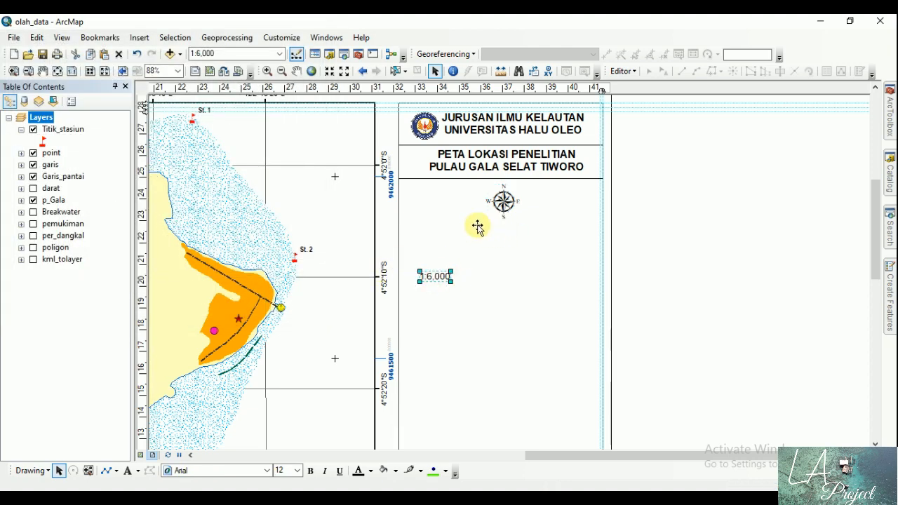
Step: Make the scale text bold and set its font size to 11
{"action": "left_click", "coordinate": [311, 472]}
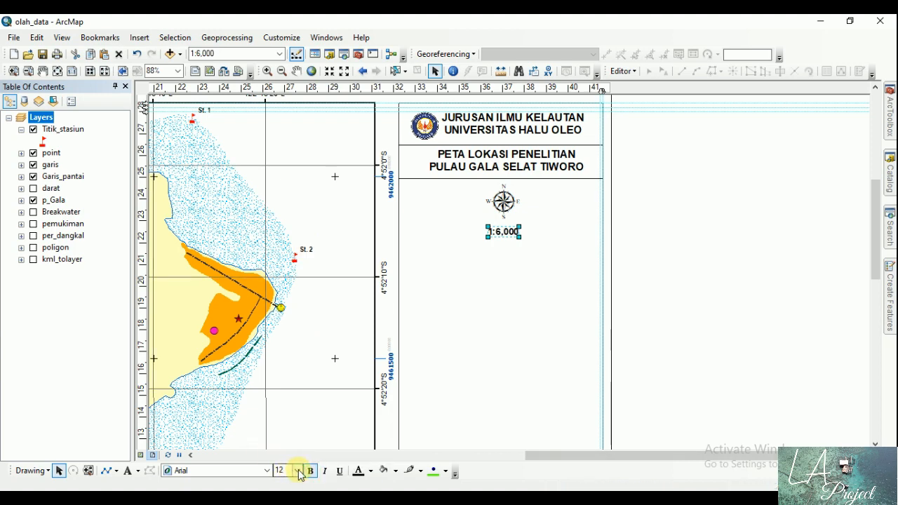
{"action": "left_click", "coordinate": [300, 475]}
{"action": "left_click", "coordinate": [290, 349]}
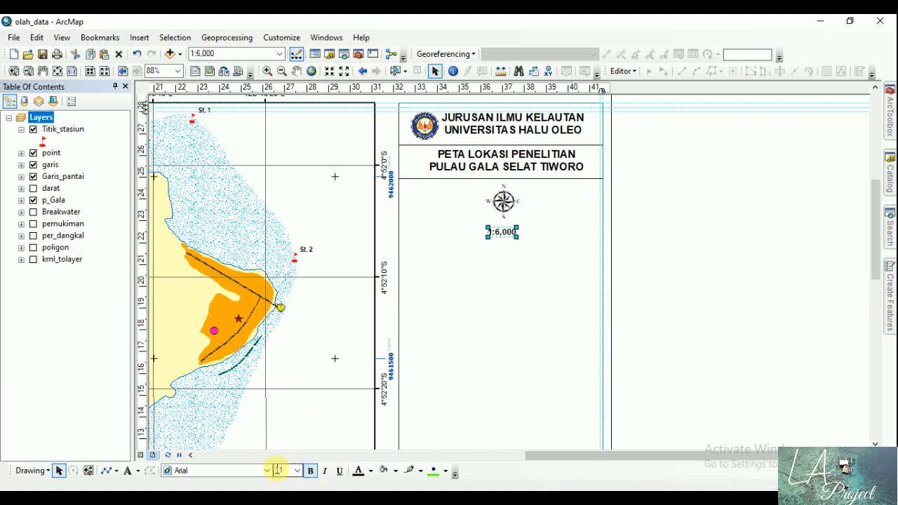
{"action": "left_click", "coordinate": [698, 249]}
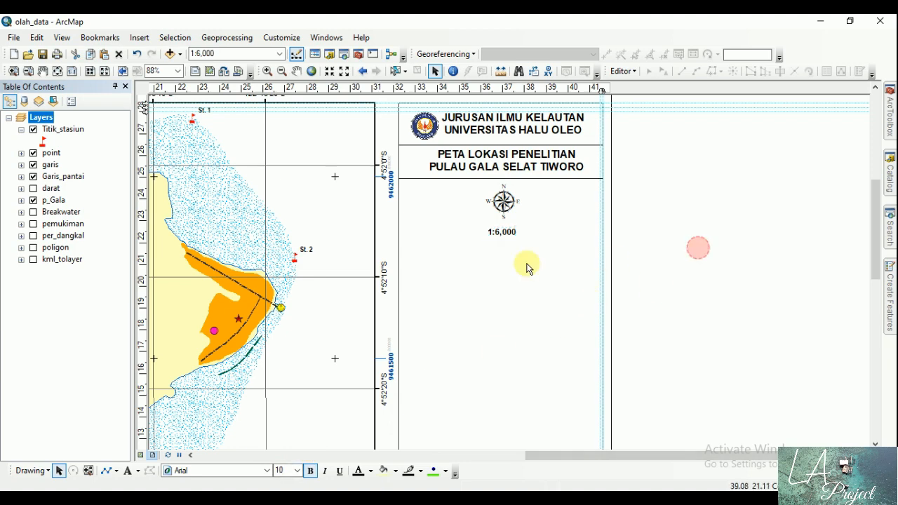
Step: Enlarge the north arrow slightly, to a size of about 70.5
{"action": "left_click", "coordinate": [509, 202]}
{"action": "left_click_drag", "start_coordinate": [519, 219], "coordinate": [524, 222]}
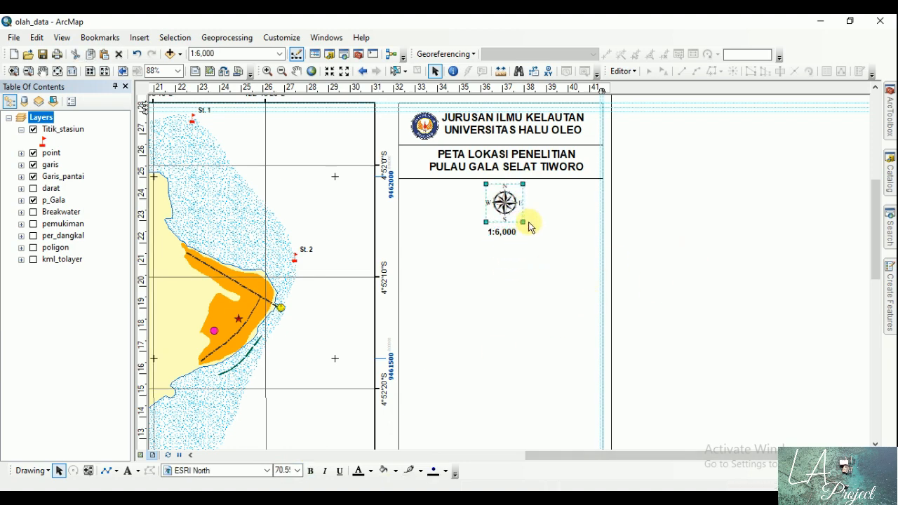
{"action": "left_click", "coordinate": [684, 243]}
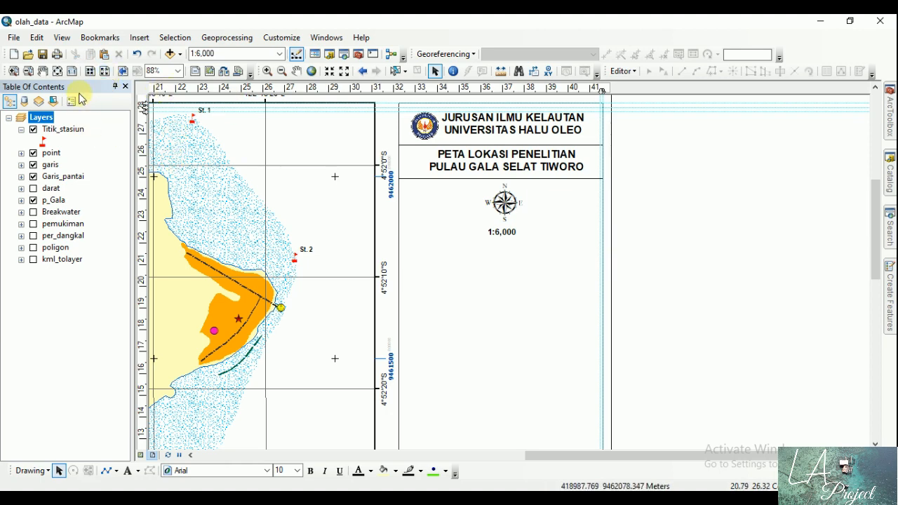
Step: Insert a Stepped Scale Line scale bar and place it directly below the scale text
{"action": "left_click", "coordinate": [72, 71]}
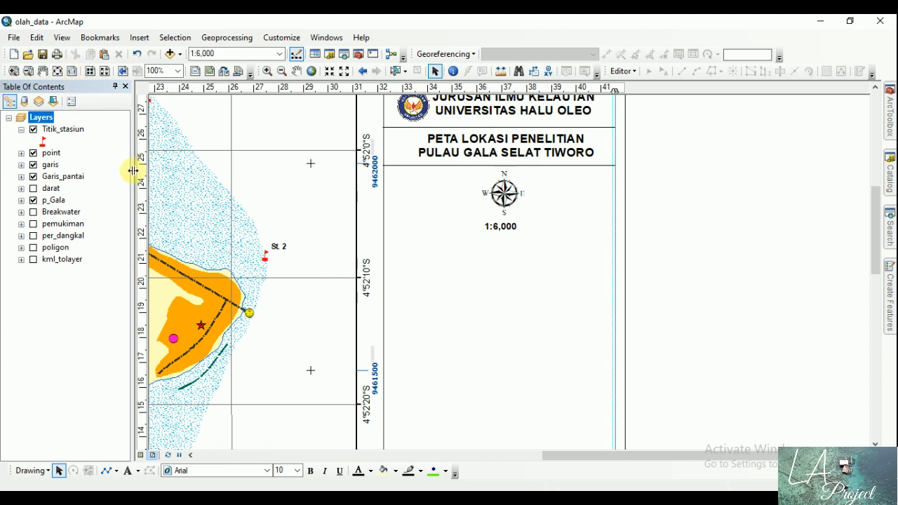
{"action": "left_click", "coordinate": [139, 38]}
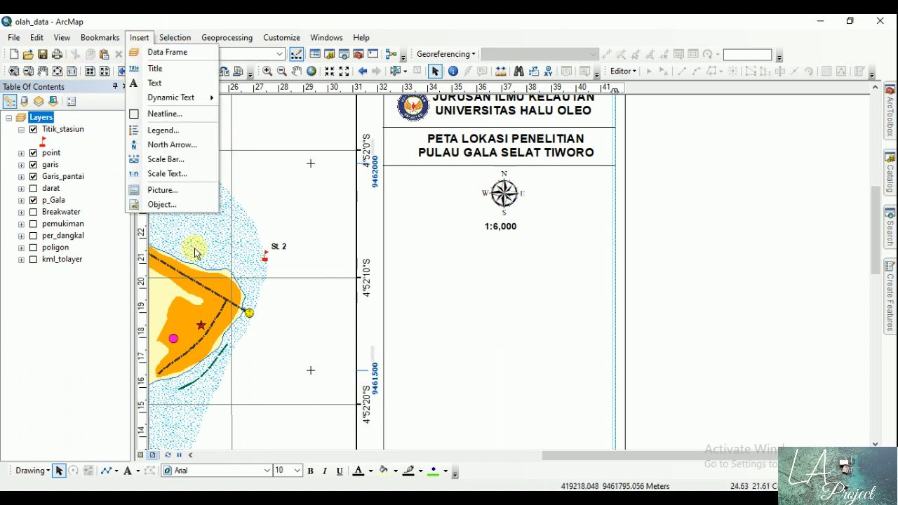
{"action": "left_click", "coordinate": [180, 160]}
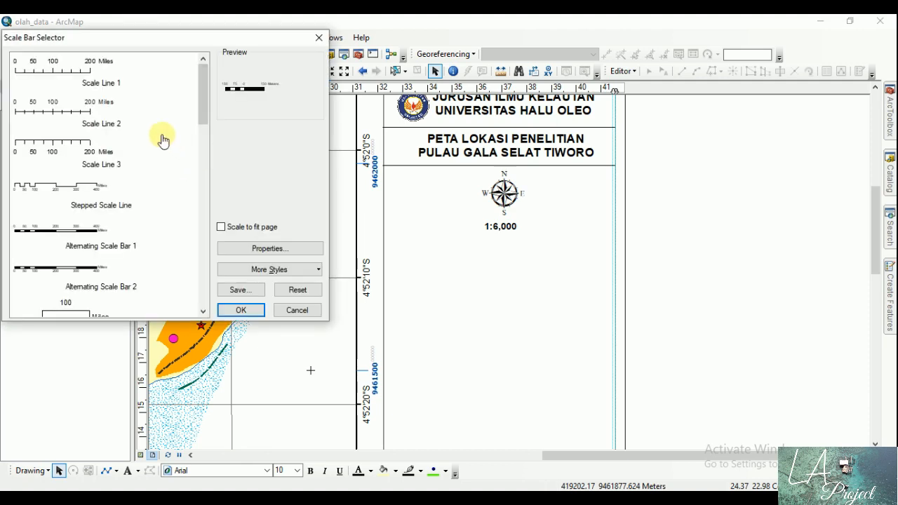
{"action": "scroll", "coordinate": [132, 161], "scroll_direction": "down", "scroll_amount": 6}
{"action": "scroll", "coordinate": [132, 161], "scroll_direction": "down", "scroll_amount": 5}
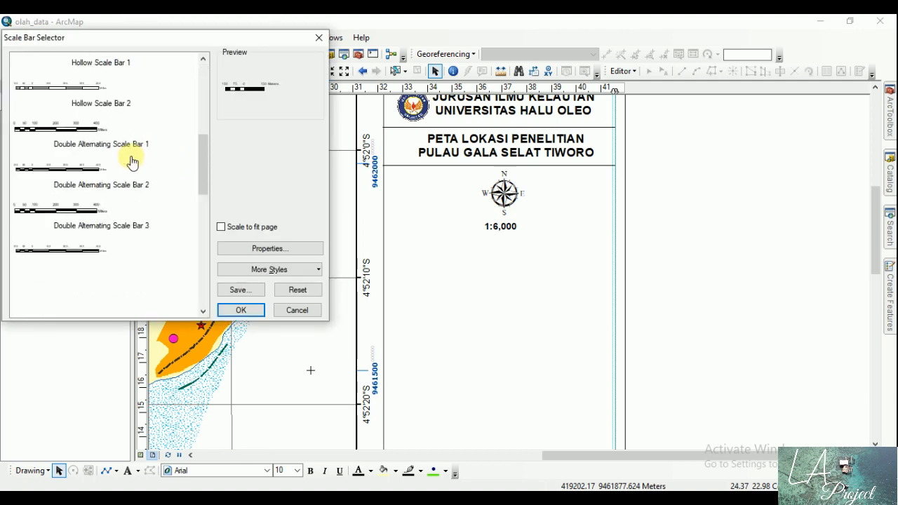
{"action": "scroll", "coordinate": [130, 160], "scroll_direction": "up", "scroll_amount": 5}
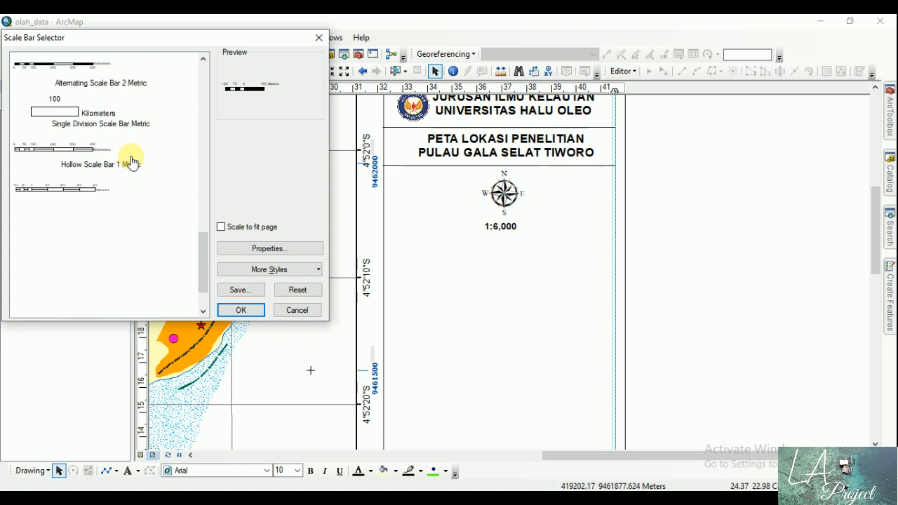
{"action": "scroll", "coordinate": [130, 161], "scroll_direction": "down", "scroll_amount": 8}
{"action": "left_click", "coordinate": [94, 103]}
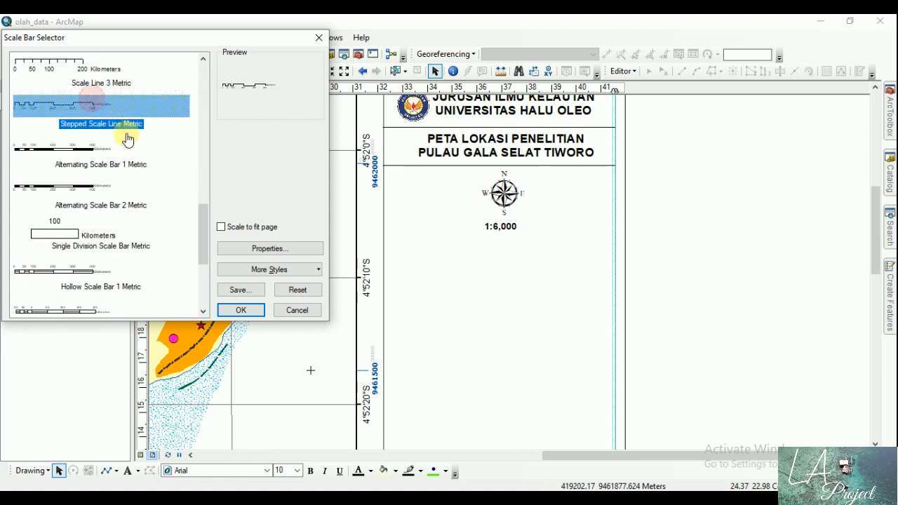
{"action": "scroll", "coordinate": [129, 138], "scroll_direction": "up", "scroll_amount": 15}
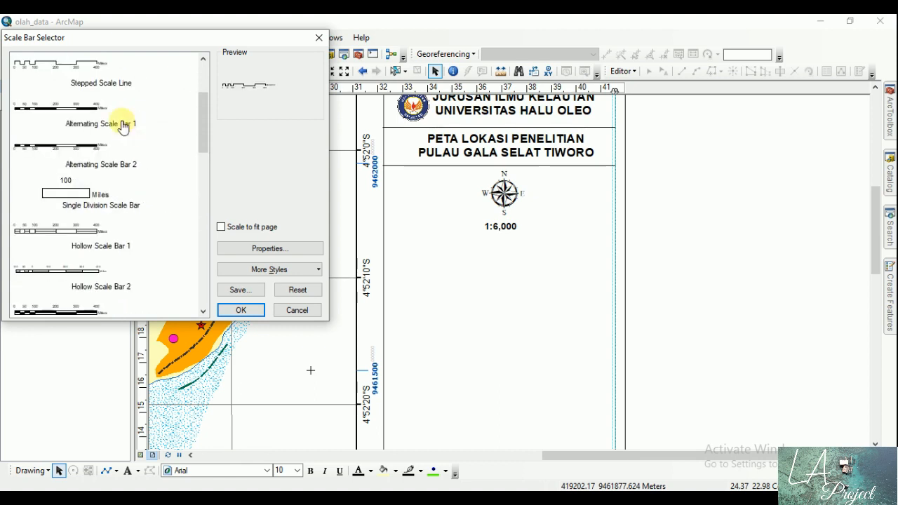
{"action": "left_click", "coordinate": [92, 74]}
{"action": "left_click", "coordinate": [251, 317]}
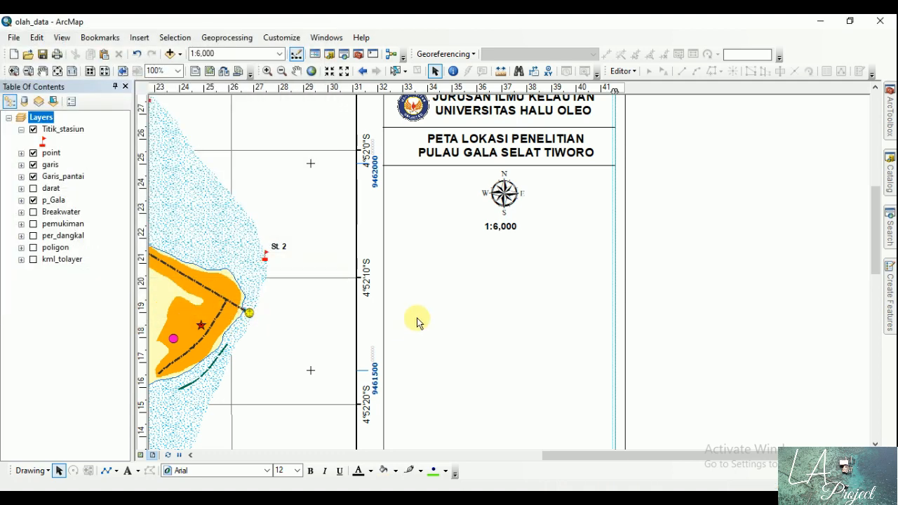
{"action": "left_click_drag", "start_coordinate": [459, 272], "coordinate": [534, 245]}
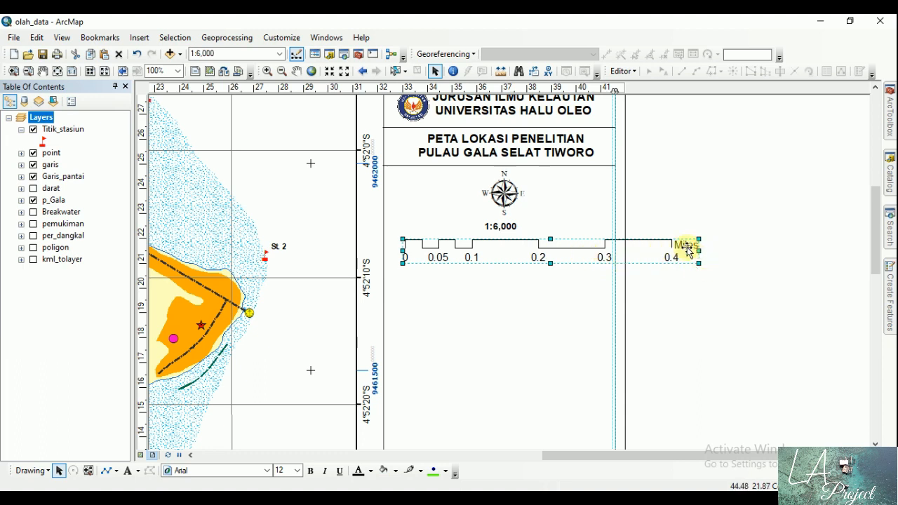
Step: Change the stepped scale line's division units to Meters and apply the change
{"action": "right_click", "coordinate": [629, 257]}
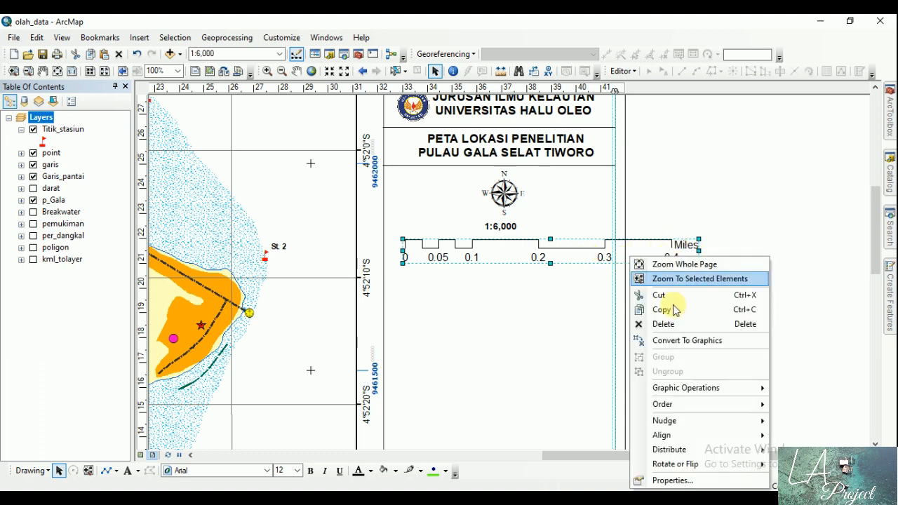
{"action": "left_click", "coordinate": [676, 482]}
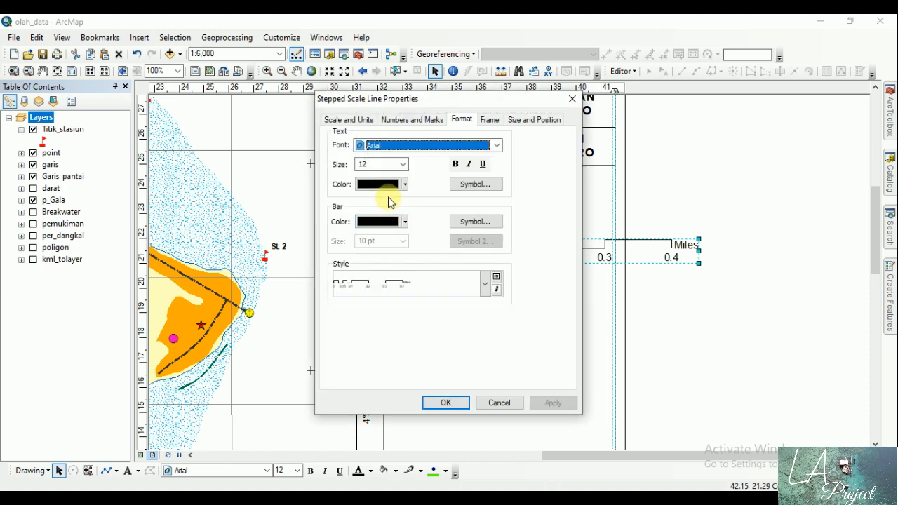
{"action": "left_click", "coordinate": [350, 119]}
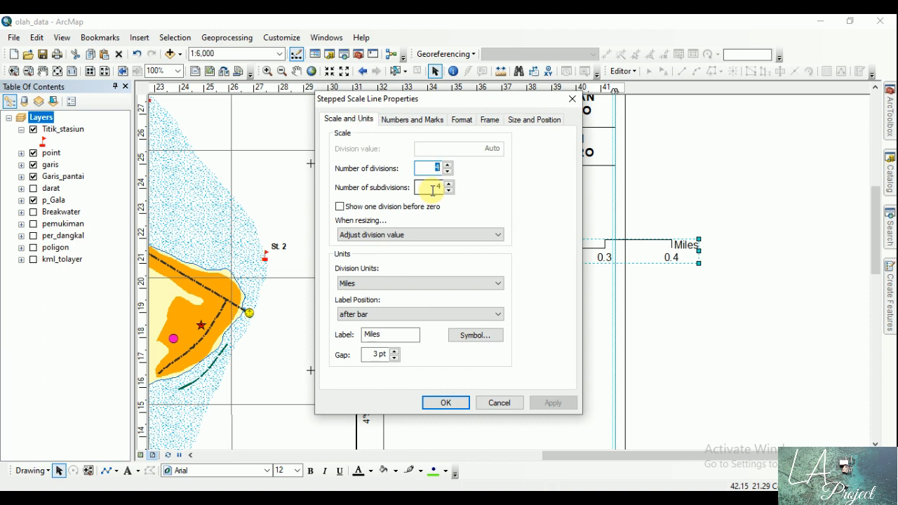
{"action": "left_click", "coordinate": [428, 283]}
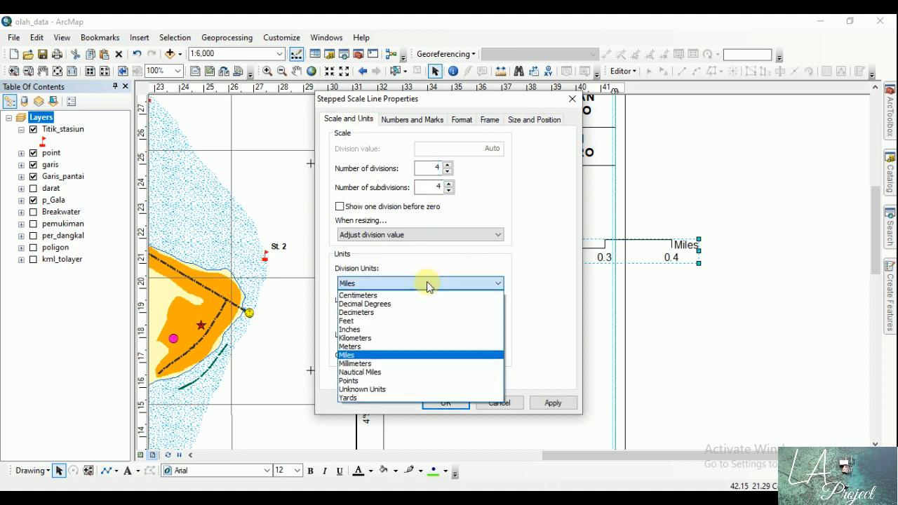
{"action": "left_click", "coordinate": [414, 346]}
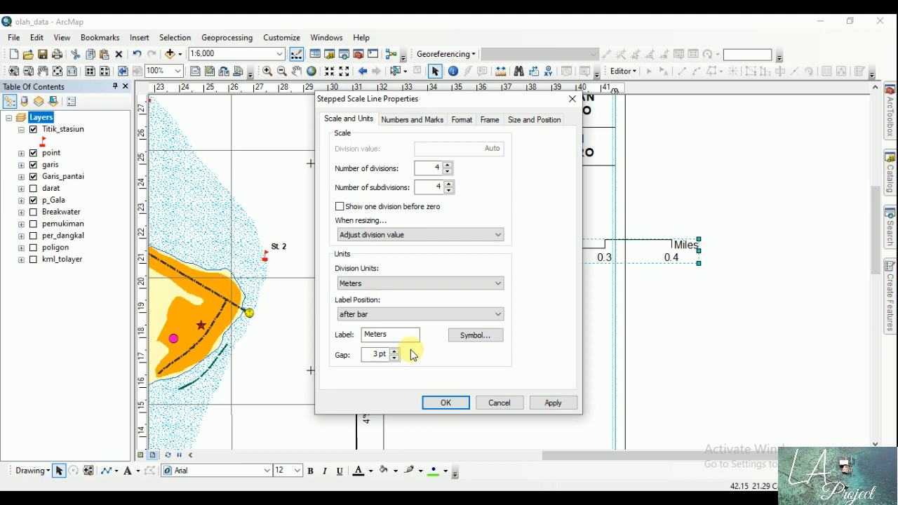
{"action": "left_click", "coordinate": [545, 401]}
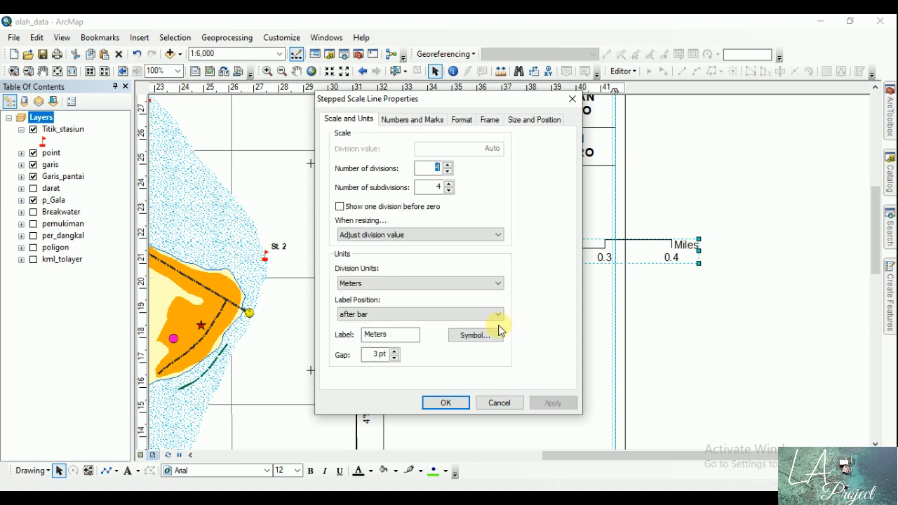
Step: Set the stepped scale line's number of divisions to 3 and its number of subdivisions to 3
{"action": "left_click_drag", "start_coordinate": [515, 99], "coordinate": [294, 121]}
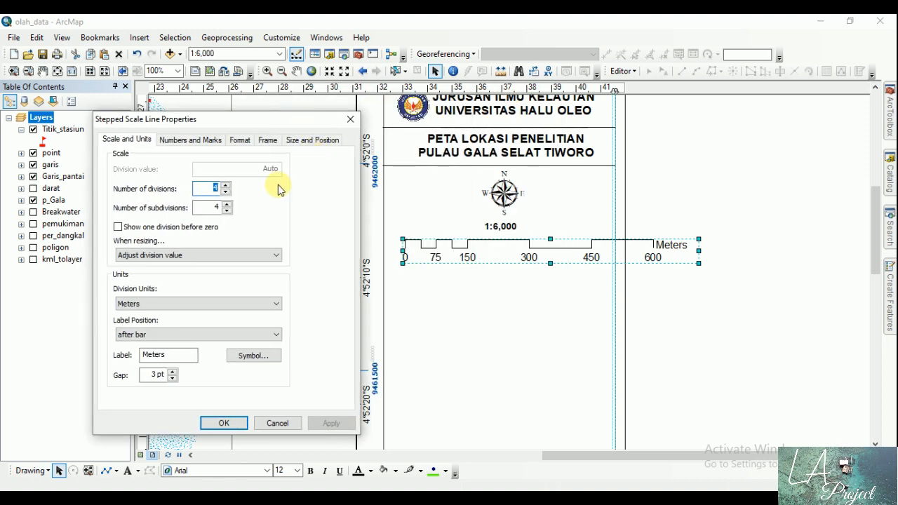
{"action": "left_click", "coordinate": [226, 192]}
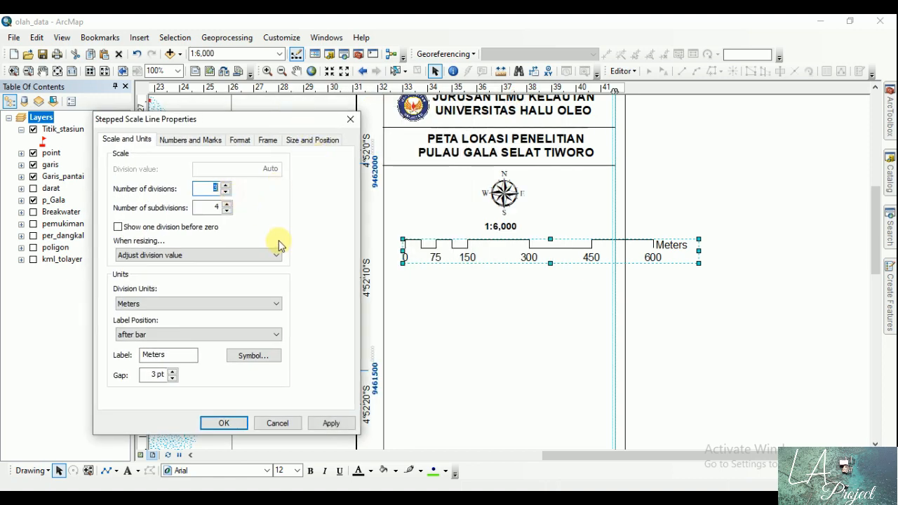
{"action": "left_click", "coordinate": [342, 426]}
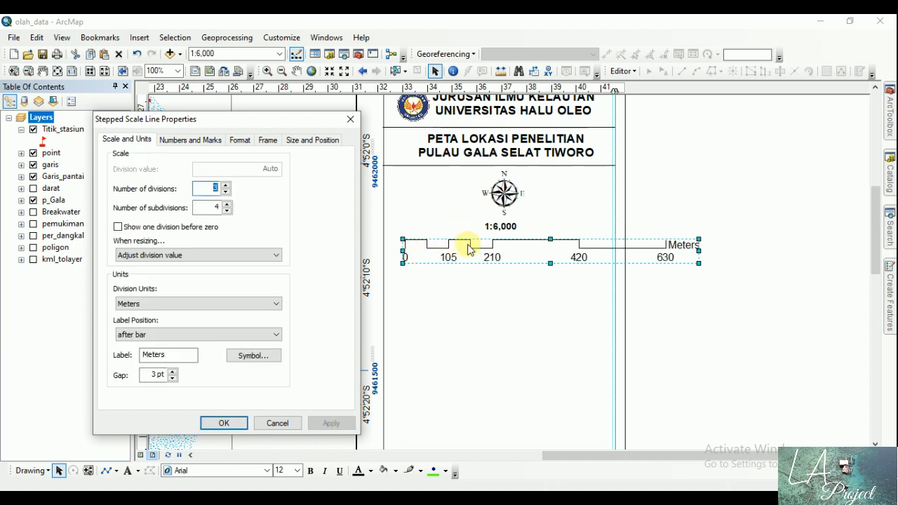
{"action": "left_click", "coordinate": [227, 210]}
{"action": "left_click", "coordinate": [344, 424]}
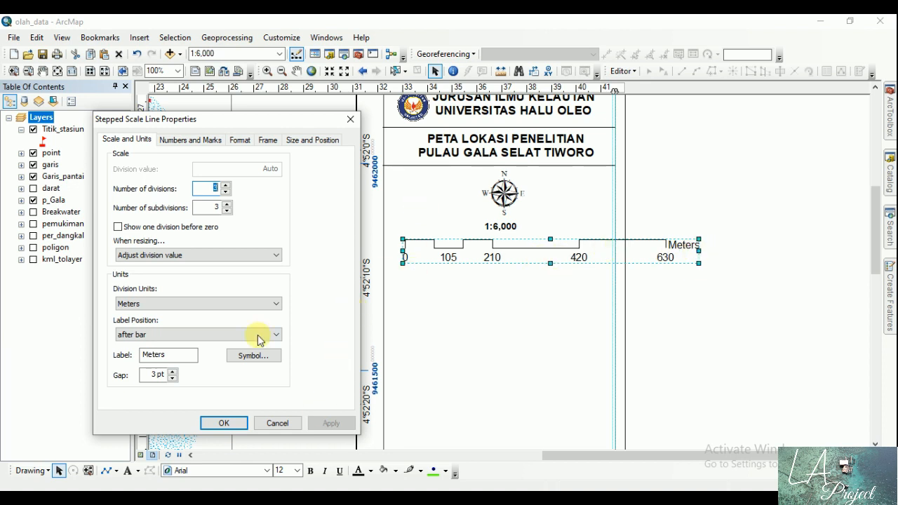
{"action": "left_click", "coordinate": [224, 423]}
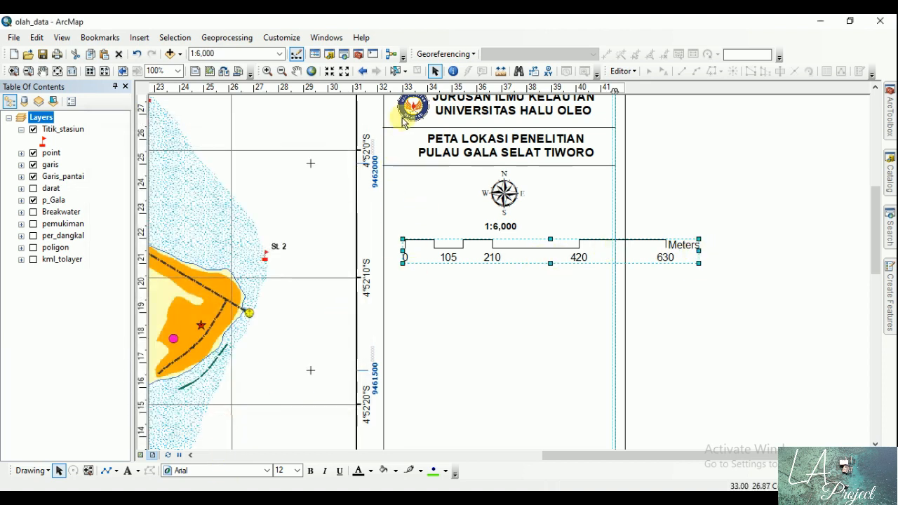
Step: Move the scale bar slightly toward the side panel's inner edge and narrow it to fit within the panel's width
{"action": "left_click_drag", "start_coordinate": [505, 249], "coordinate": [491, 245]}
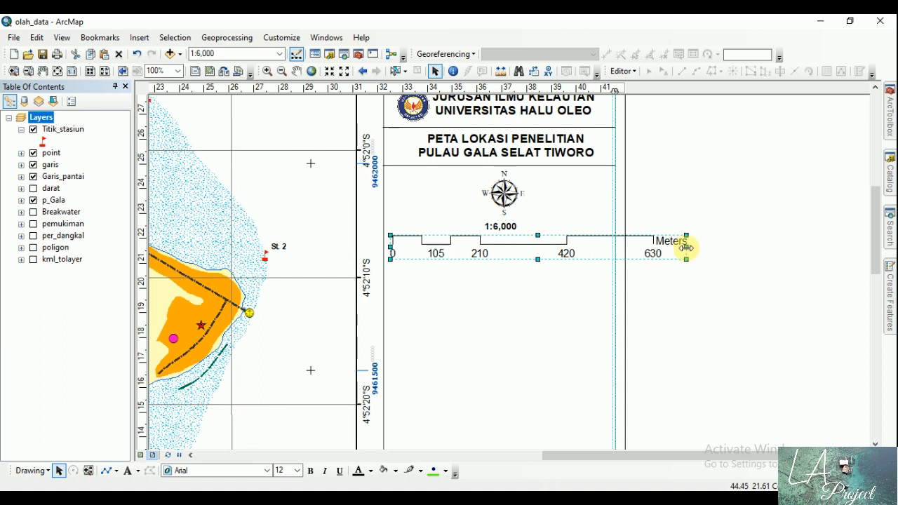
{"action": "left_click_drag", "start_coordinate": [686, 247], "coordinate": [612, 247]}
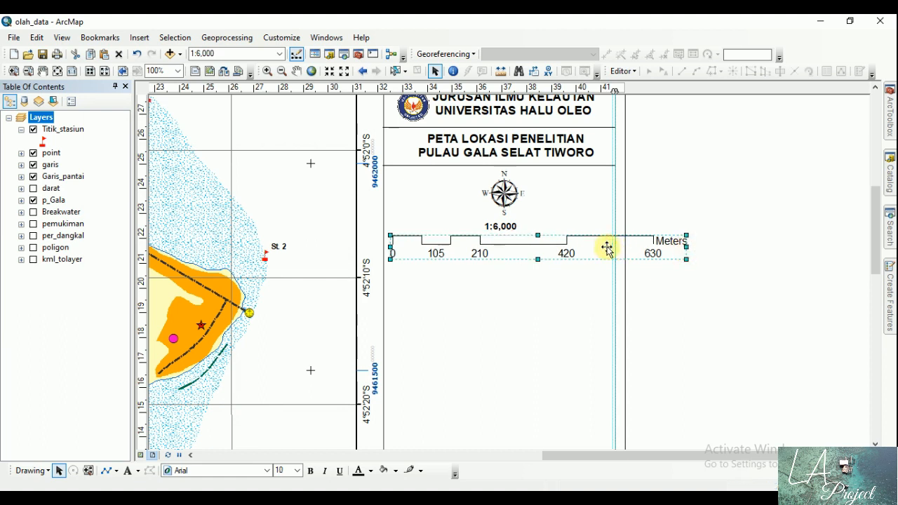
{"action": "left_click", "coordinate": [706, 214]}
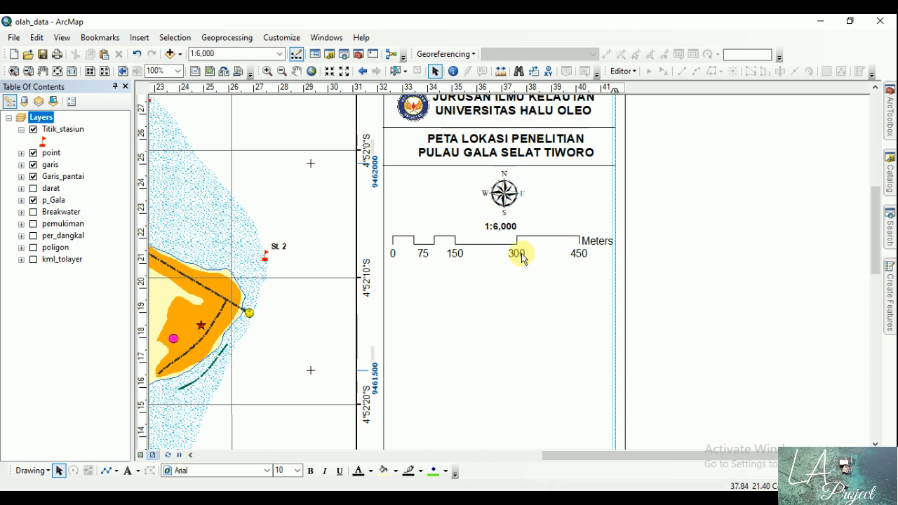
Step: Try 2 divisions on the stepped scale line, return it to 3 divisions and set its subdivisions to 4
{"action": "double_click", "coordinate": [520, 254]}
{"action": "left_click_drag", "start_coordinate": [463, 98], "coordinate": [232, 108]}
{"action": "left_click", "coordinate": [216, 181]}
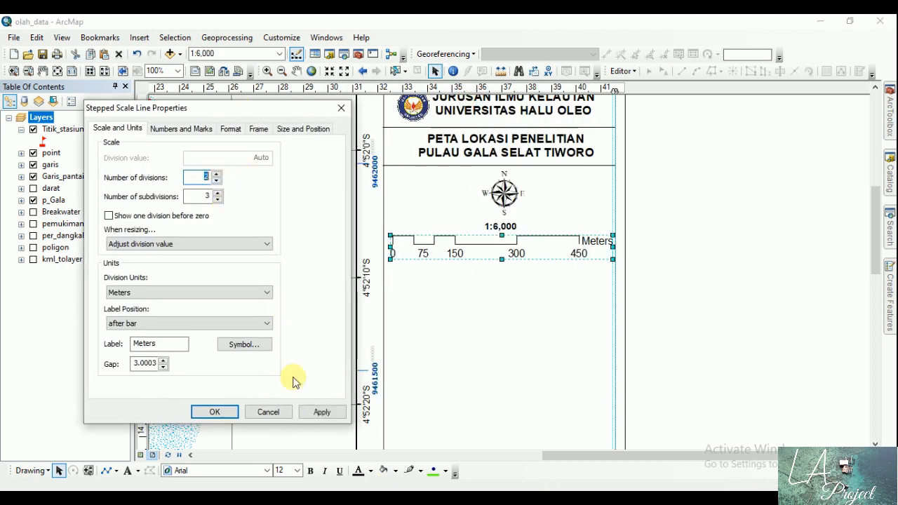
{"action": "left_click", "coordinate": [321, 412]}
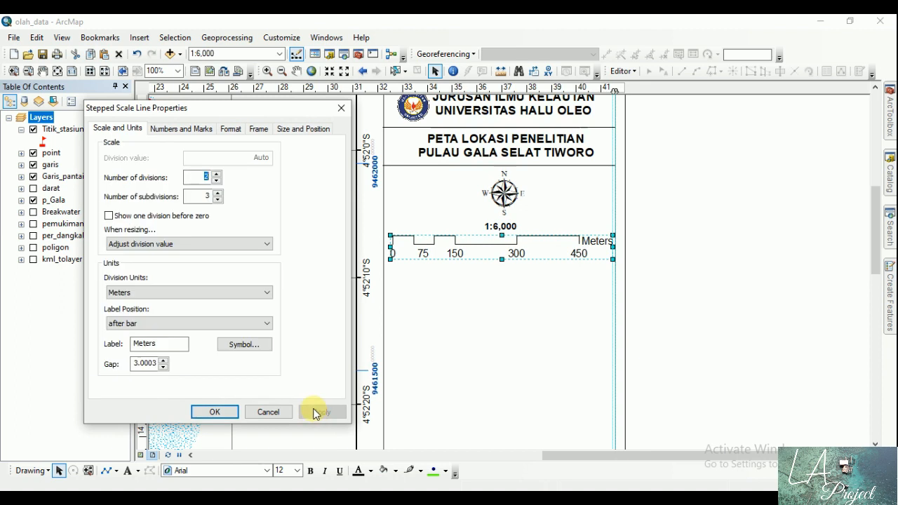
{"action": "left_click", "coordinate": [216, 174]}
{"action": "left_click", "coordinate": [218, 192]}
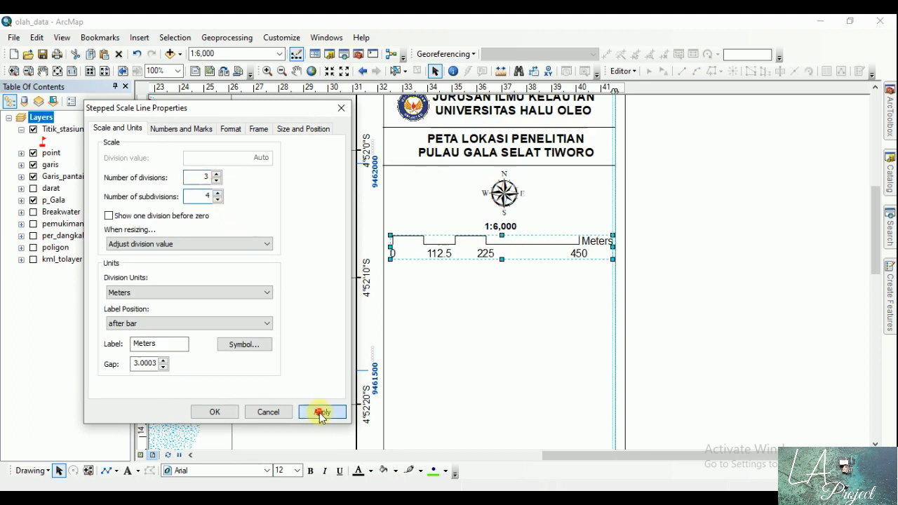
{"action": "left_click", "coordinate": [321, 411]}
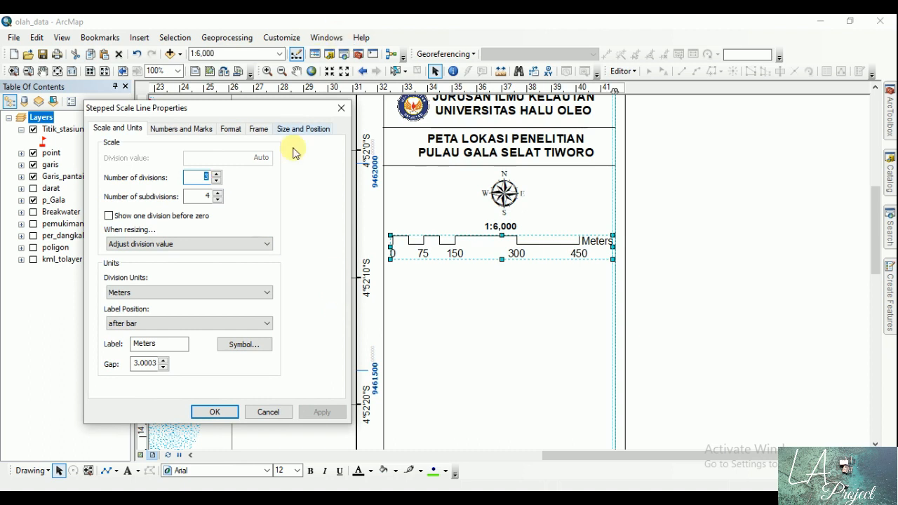
{"action": "left_click", "coordinate": [215, 411]}
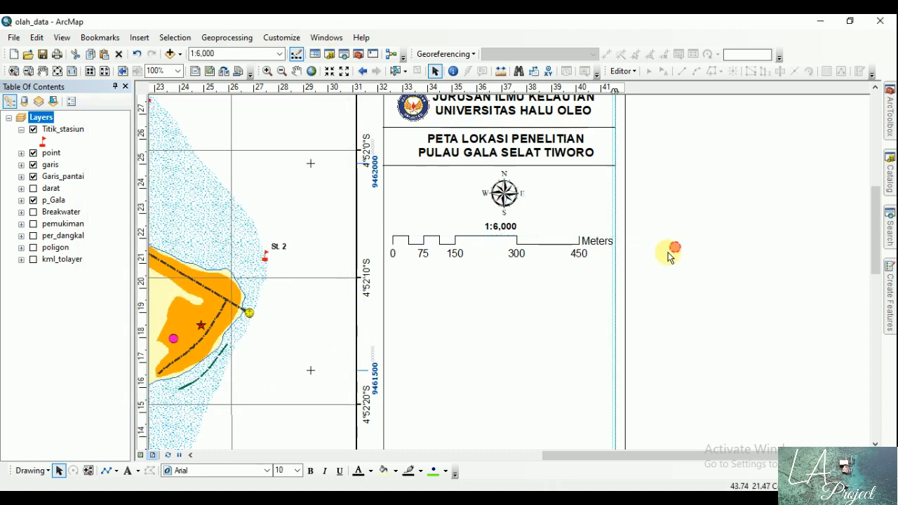
{"action": "left_click", "coordinate": [639, 265]}
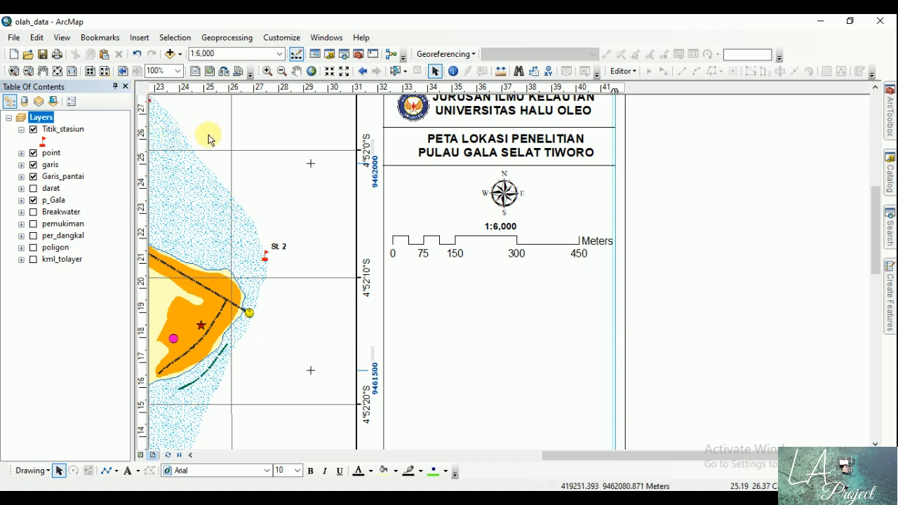
Step: Add the text "Sistem Grid : ------------------- Geography dan UTM" below the scale bar in the side panel
{"action": "left_click", "coordinate": [128, 470]}
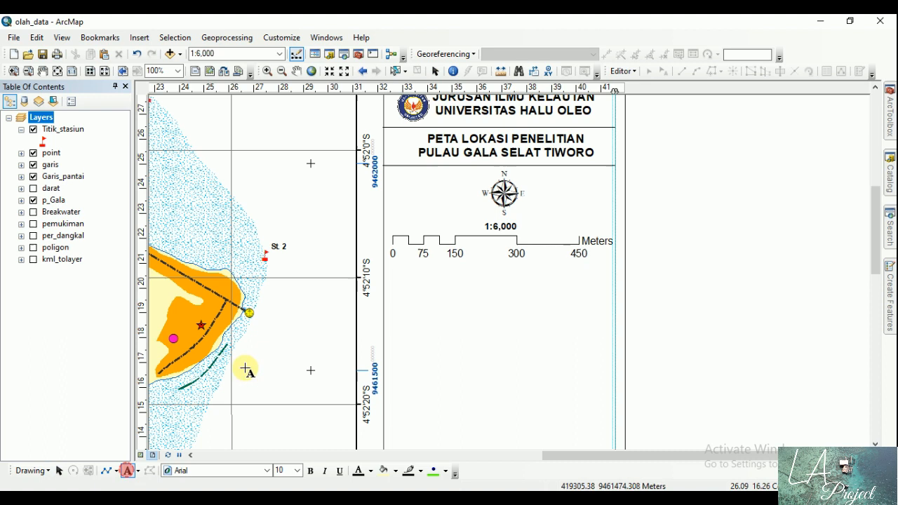
{"action": "left_click", "coordinate": [408, 274]}
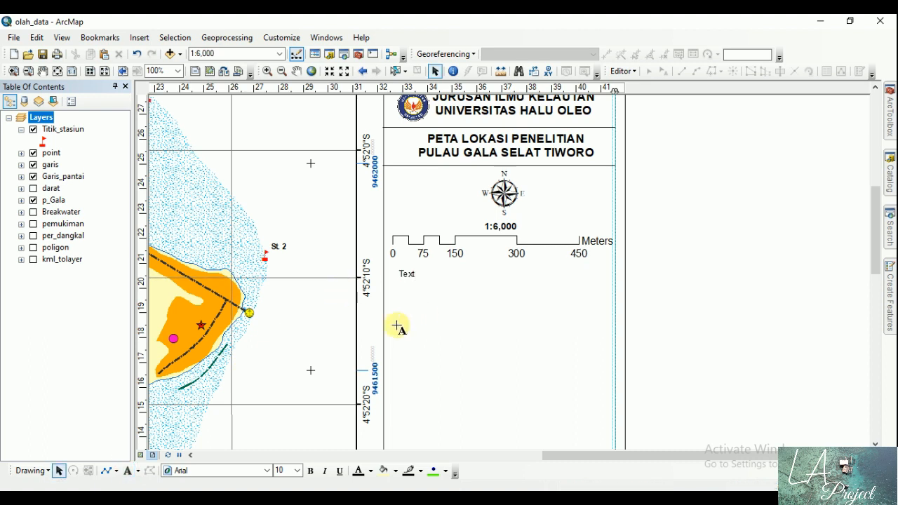
{"action": "type", "text": "Sistem Grid"}
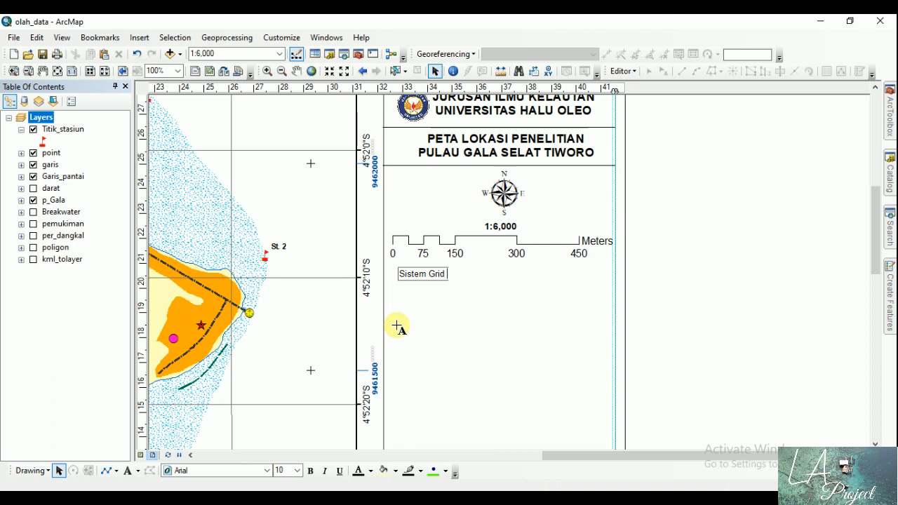
{"action": "type", "text": "L"}
{"action": "type", "text": " -------------------"}
{"action": "type", "text": " Geog"}
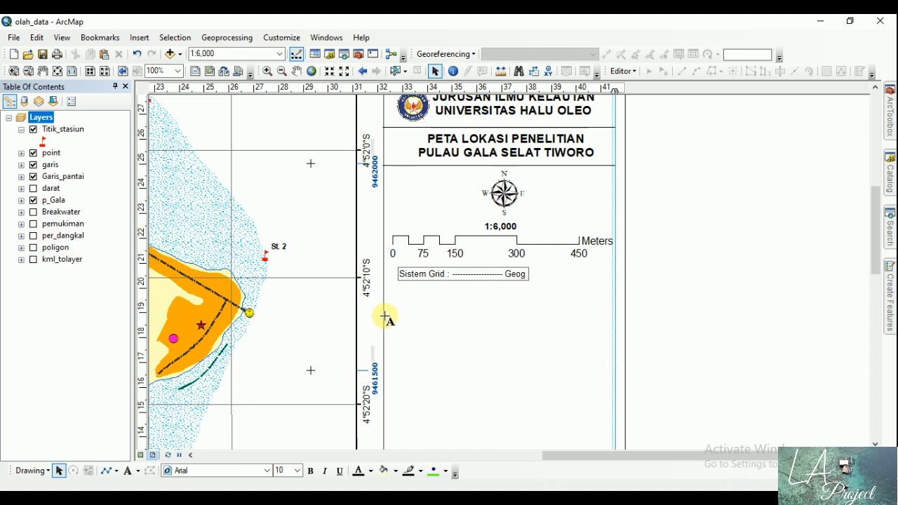
{"action": "type", "text": "rapgy"}
{"action": "type", "text": "hy"}
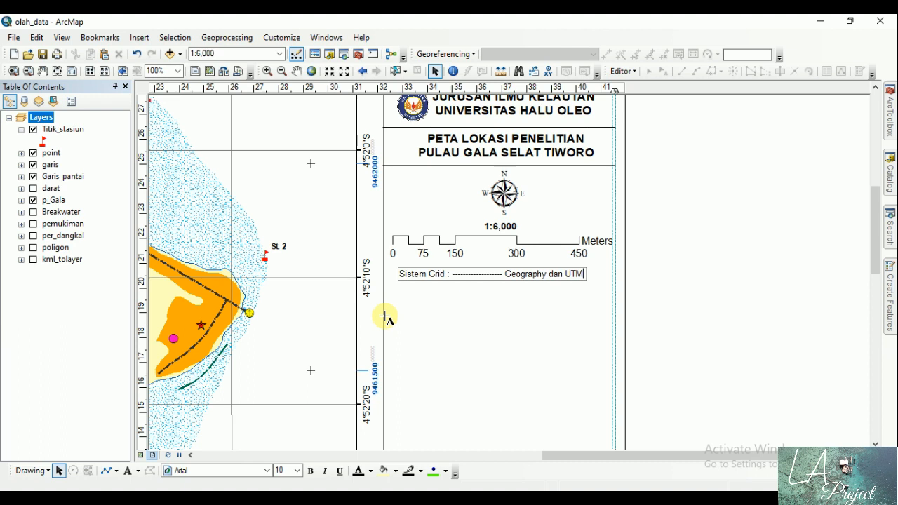
{"action": "left_click", "coordinate": [385, 317]}
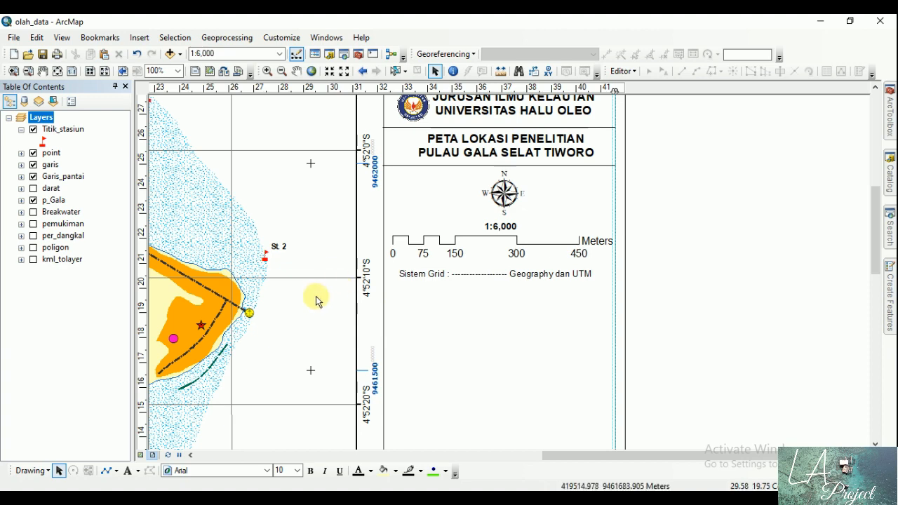
Step: Add a second line "Datum : ------------------ WGS 1984" to the grid system text, align its colons, and place the text just below the scale bar
{"action": "double_click", "coordinate": [505, 279]}
{"action": "left_click", "coordinate": [498, 185]}
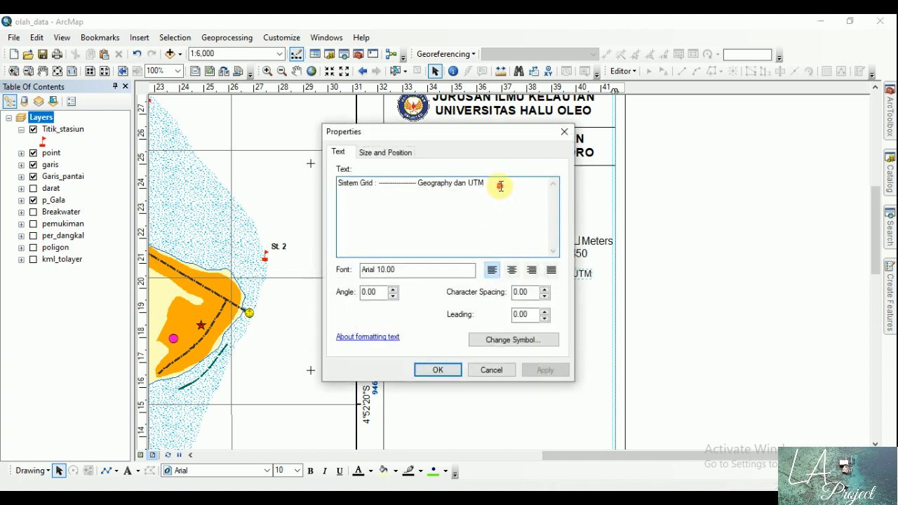
{"action": "key", "text": "Return"}
{"action": "type", "text": "D"}
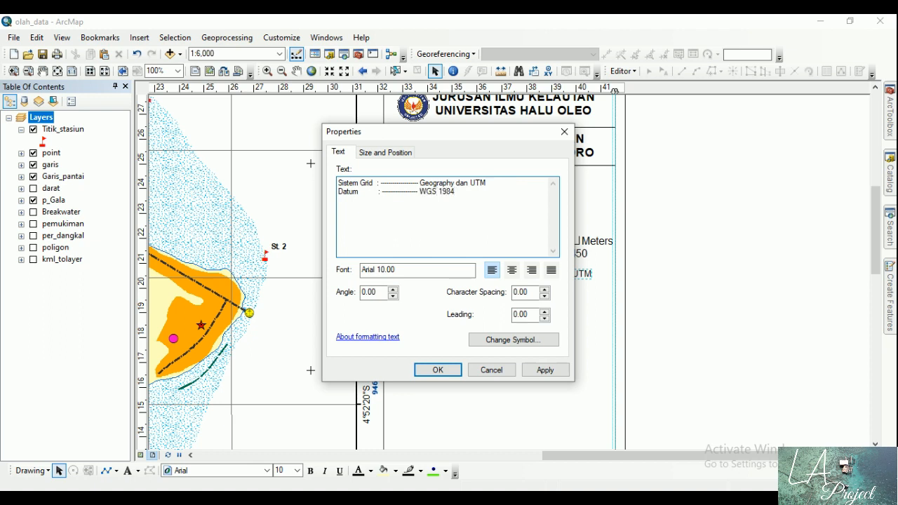
{"action": "left_click", "coordinate": [442, 368]}
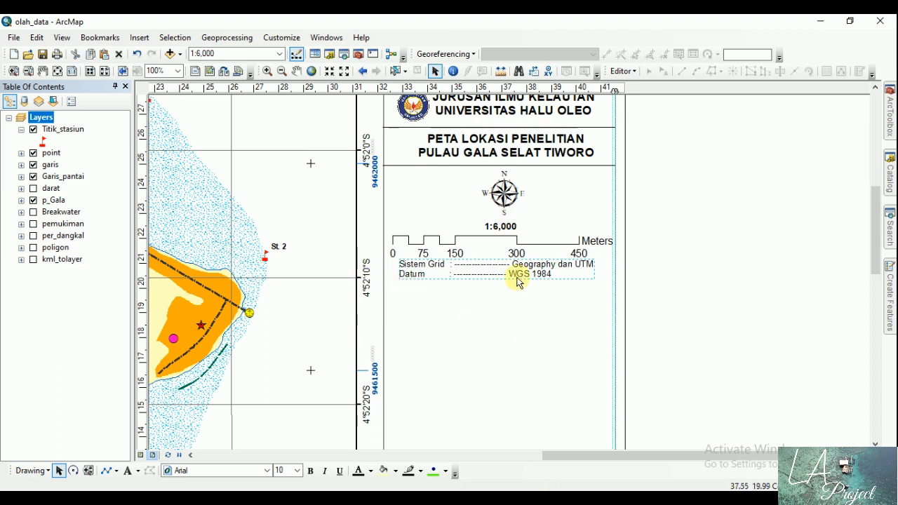
{"action": "left_click_drag", "start_coordinate": [518, 280], "coordinate": [522, 285]}
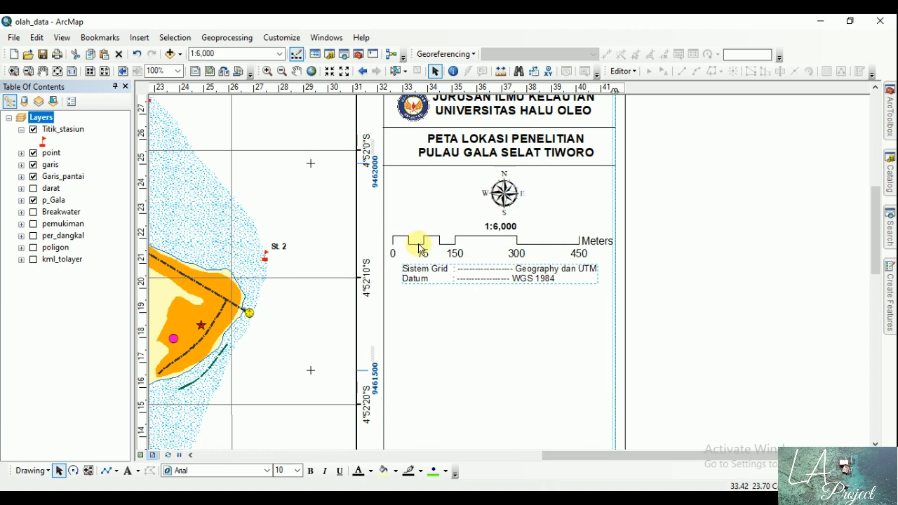
Step: Paste a copy of the horizontal divider line and place it across the side panel directly below the Datum line
{"action": "left_click", "coordinate": [58, 71]}
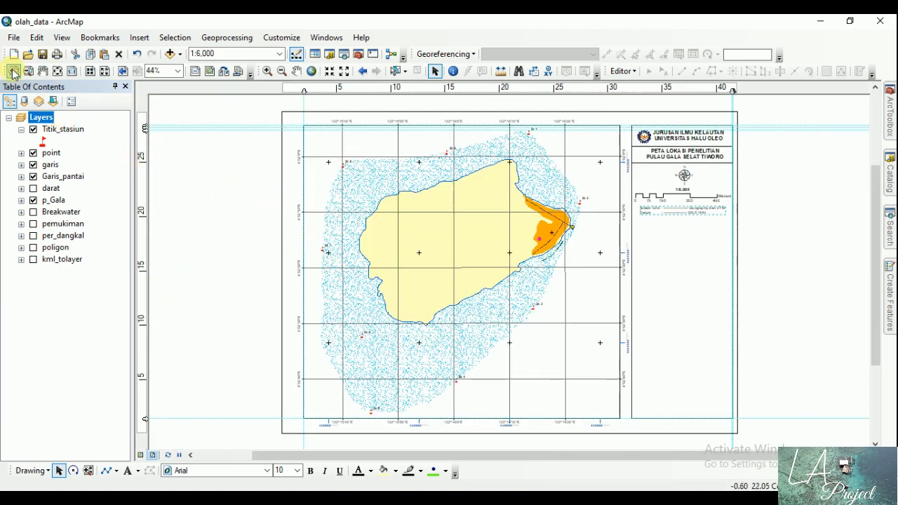
{"action": "left_click", "coordinate": [13, 73]}
{"action": "left_click_drag", "start_coordinate": [622, 149], "coordinate": [741, 248]}
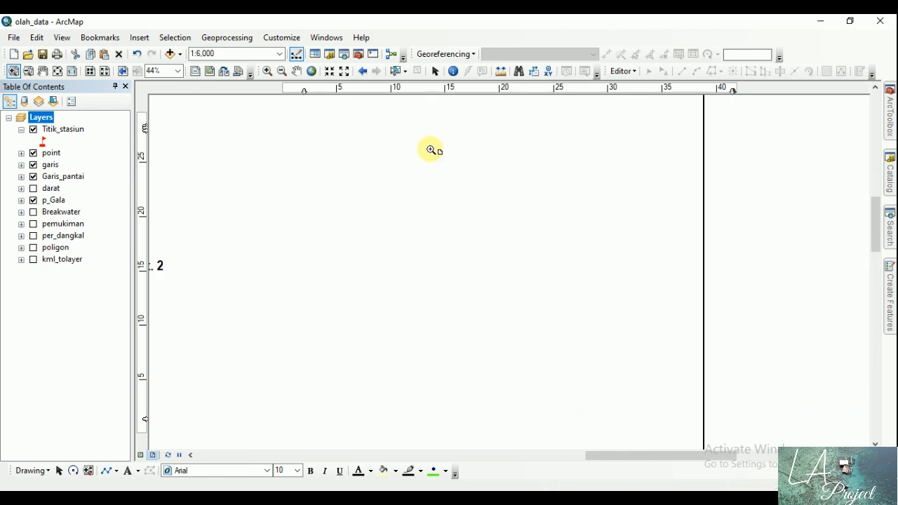
{"action": "left_click", "coordinate": [435, 71]}
{"action": "left_click", "coordinate": [527, 135]}
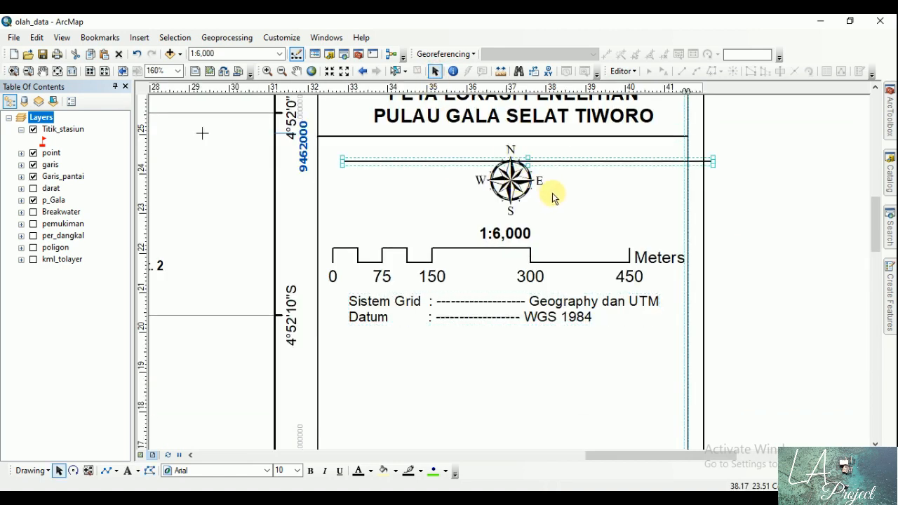
{"action": "key", "text": "ctrl+v"}
{"action": "left_click_drag", "start_coordinate": [581, 162], "coordinate": [555, 334]}
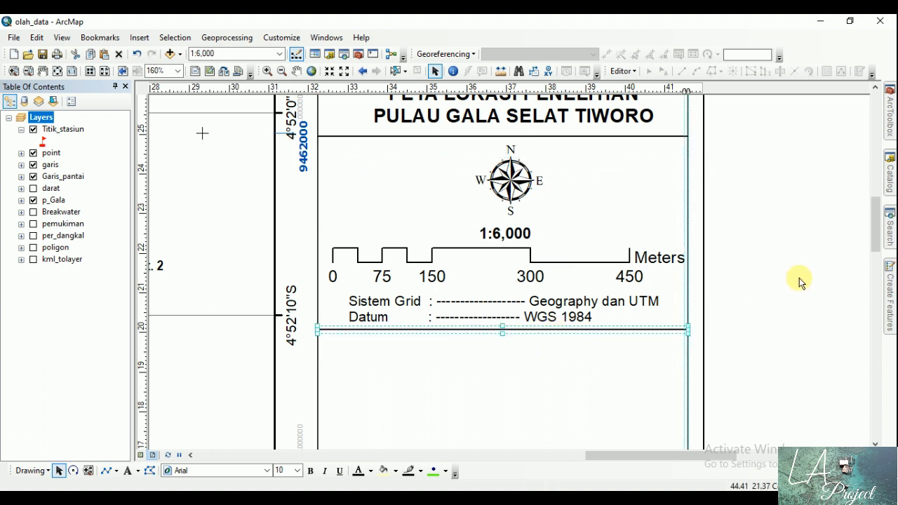
Step: Collapse the Layers data frame in the table of contents
{"action": "left_click", "coordinate": [57, 71]}
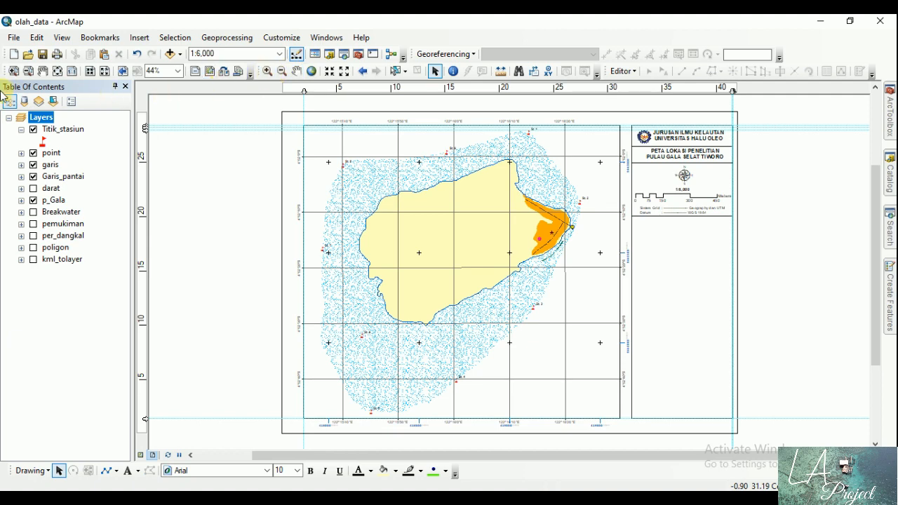
{"action": "left_click", "coordinate": [13, 71]}
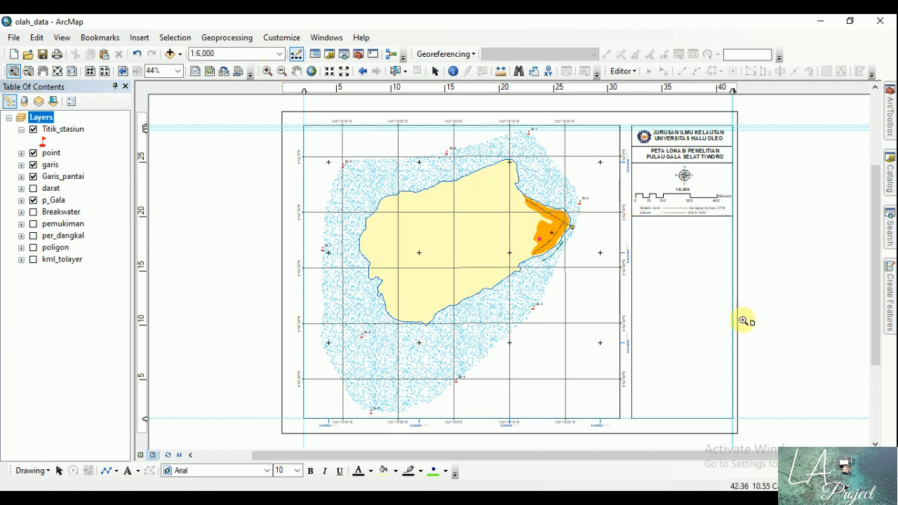
{"action": "left_click_drag", "start_coordinate": [745, 321], "coordinate": [746, 323]}
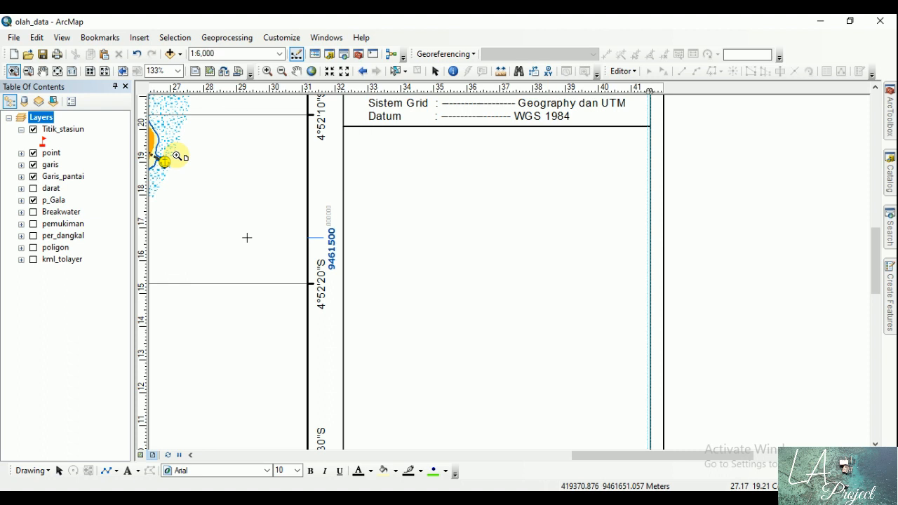
{"action": "left_click", "coordinate": [436, 71]}
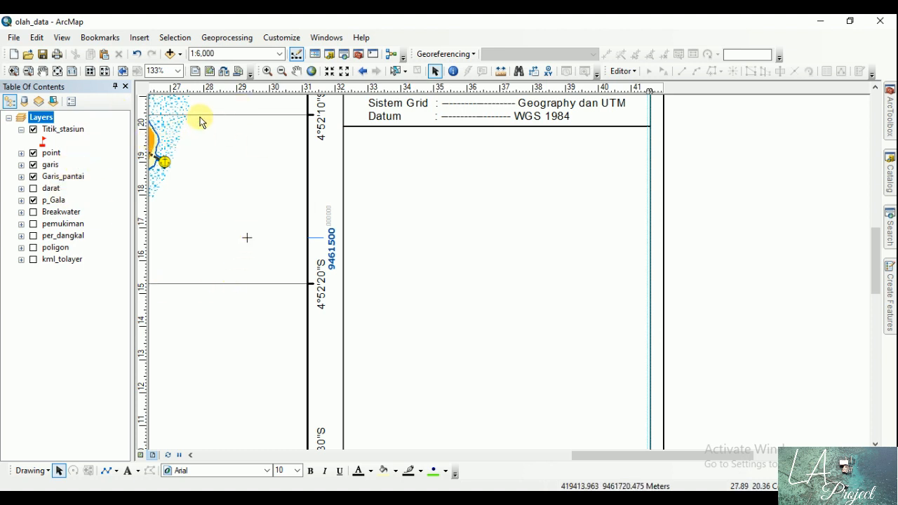
{"action": "left_click", "coordinate": [139, 38]}
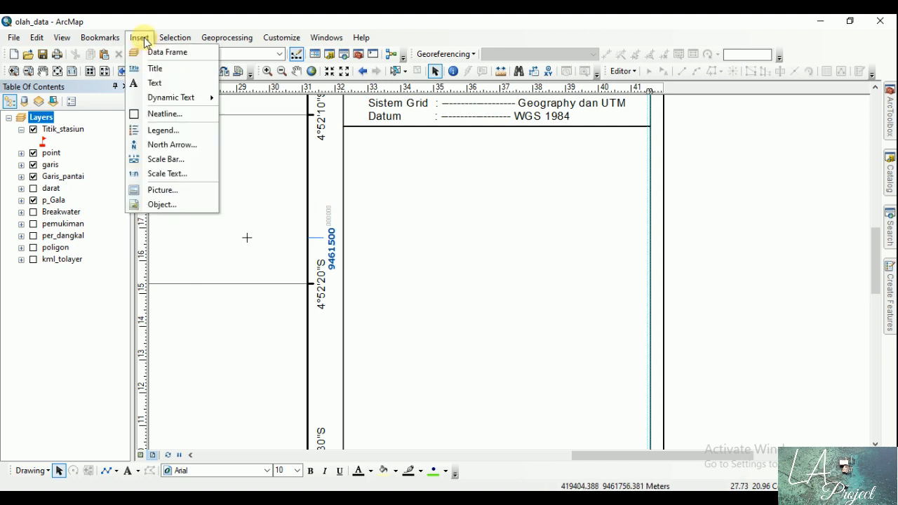
{"action": "left_click", "coordinate": [168, 19]}
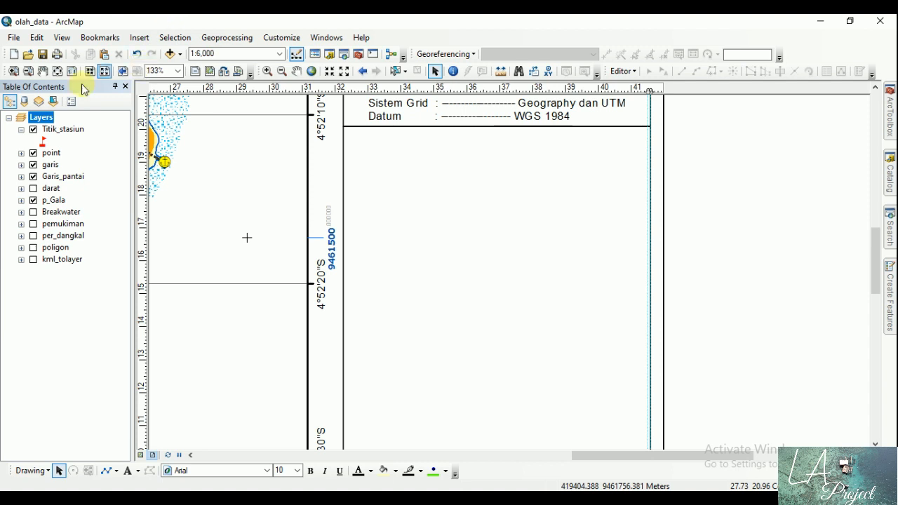
{"action": "left_click", "coordinate": [9, 117]}
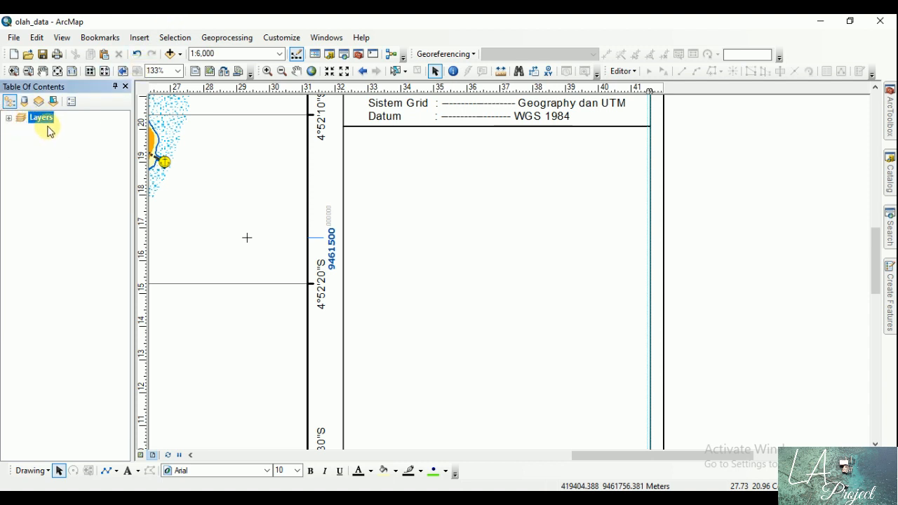
Step: Expand the Layers data frame in the table of contents and insert a new data frame into the layout
{"action": "left_click", "coordinate": [9, 117]}
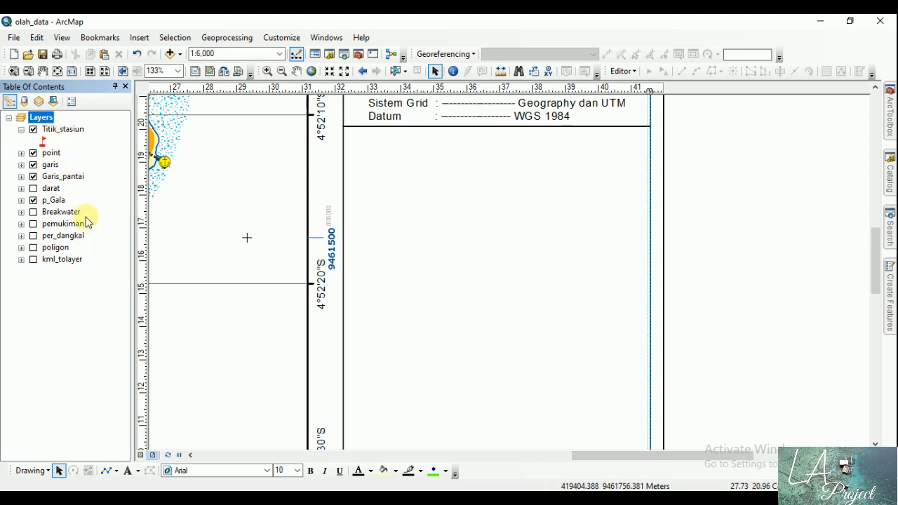
{"action": "left_click", "coordinate": [225, 38]}
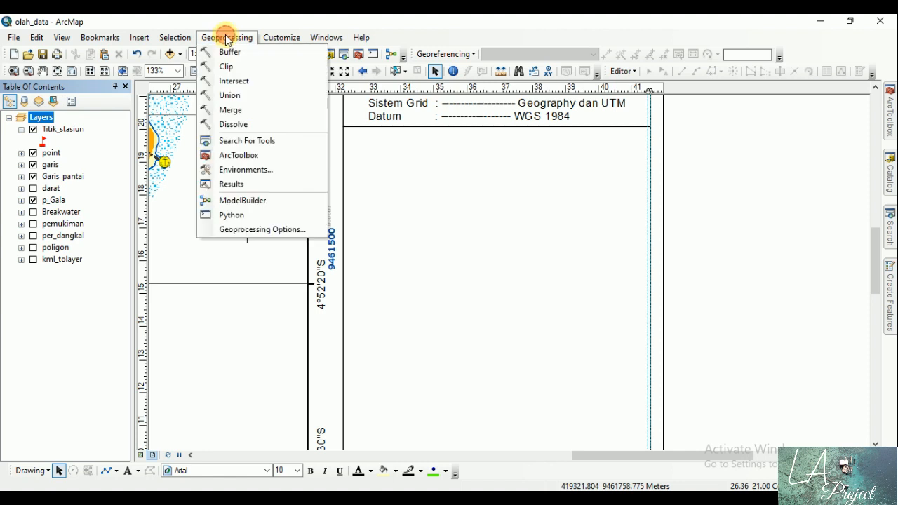
{"action": "mouse_move", "coordinate": [133, 34]}
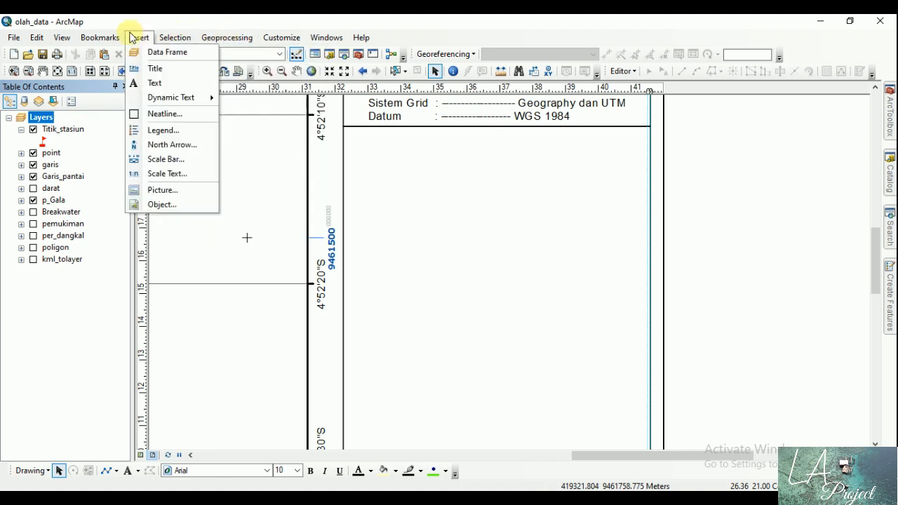
{"action": "left_click", "coordinate": [171, 53]}
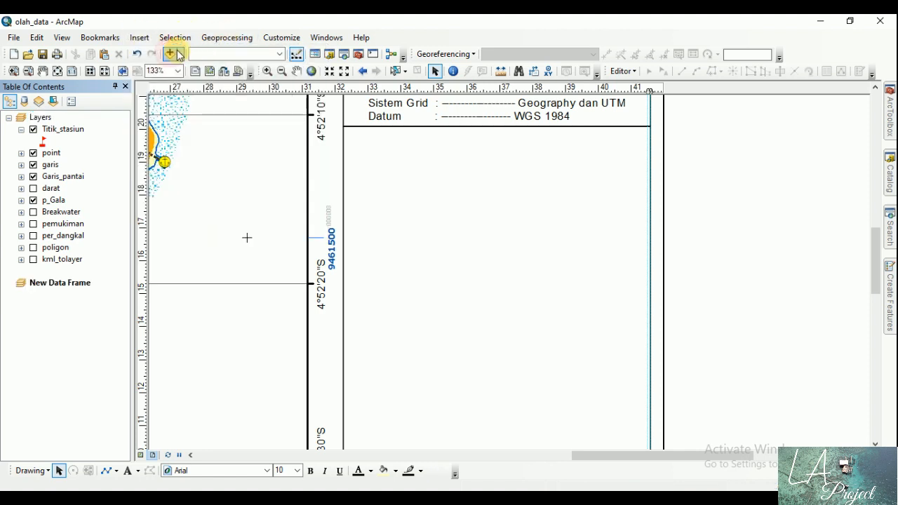
Step: Rename the new data frame as "Peta Indeks"
{"action": "left_click", "coordinate": [77, 286]}
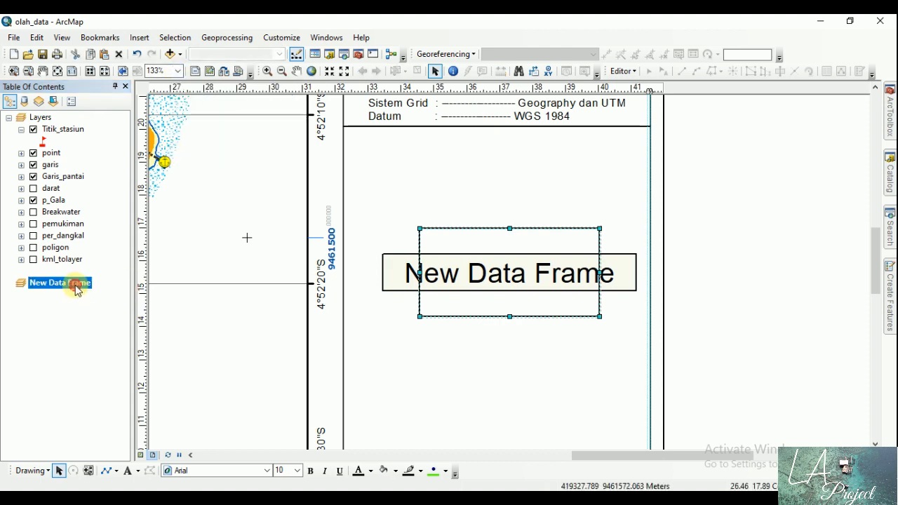
{"action": "right_click", "coordinate": [76, 288]}
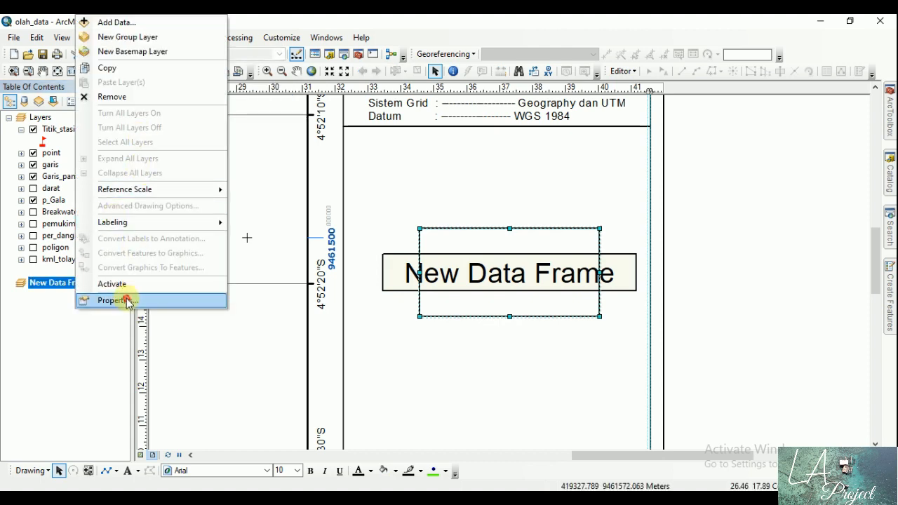
{"action": "left_click", "coordinate": [127, 301]}
{"action": "left_click", "coordinate": [329, 92]}
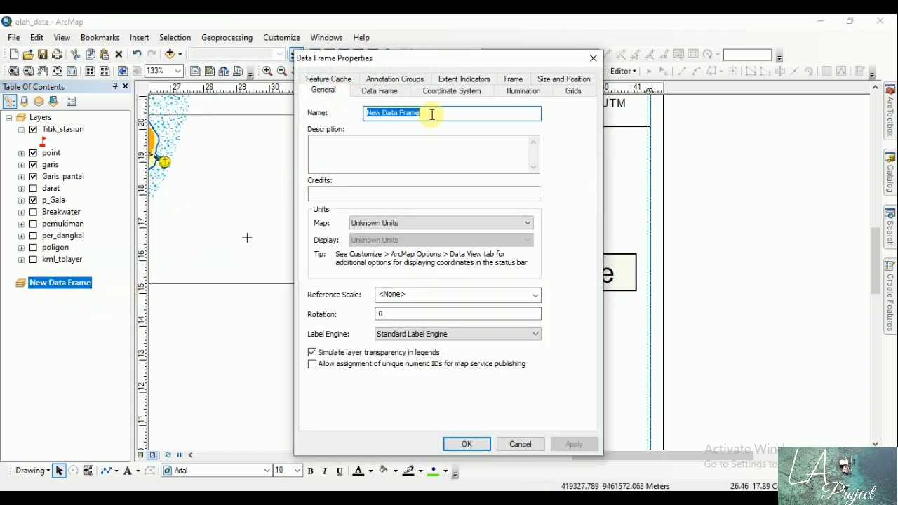
{"action": "left_click_drag", "start_coordinate": [433, 114], "coordinate": [347, 109]}
{"action": "type", "text": "Peta Indeks"}
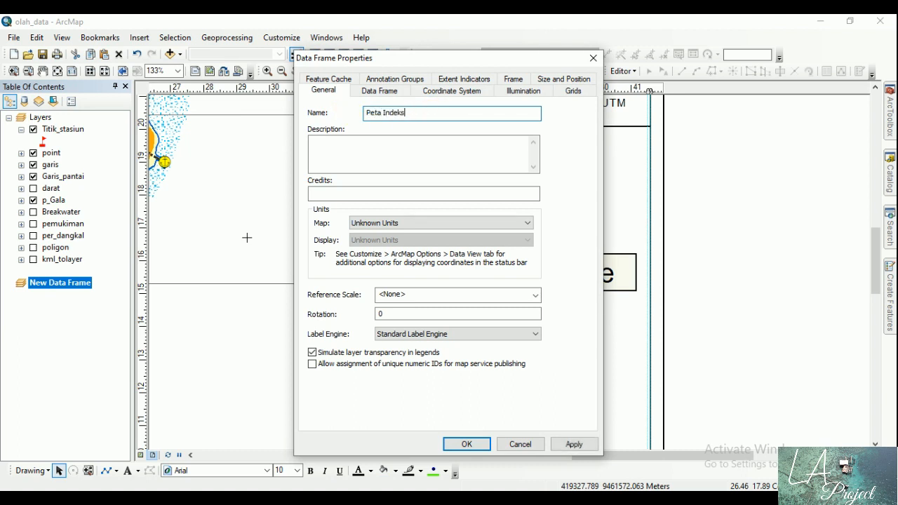
{"action": "left_click", "coordinate": [467, 444]}
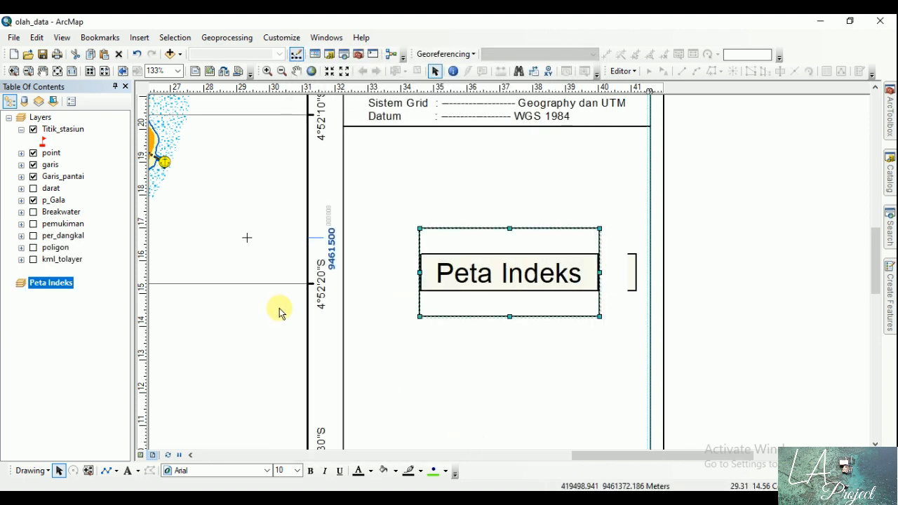
Step: Place the Peta Indeks frame in the side panel just below the Datum divider and enlarge it to about 6.5 by 4.6 cm
{"action": "left_click_drag", "start_coordinate": [513, 250], "coordinate": [489, 161]}
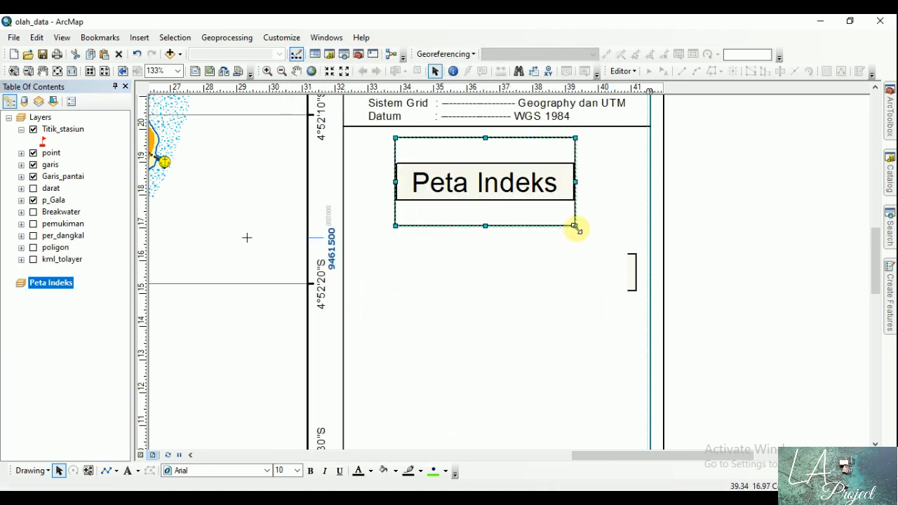
{"action": "left_click", "coordinate": [575, 226]}
{"action": "left_click_drag", "start_coordinate": [594, 280], "coordinate": [608, 288]}
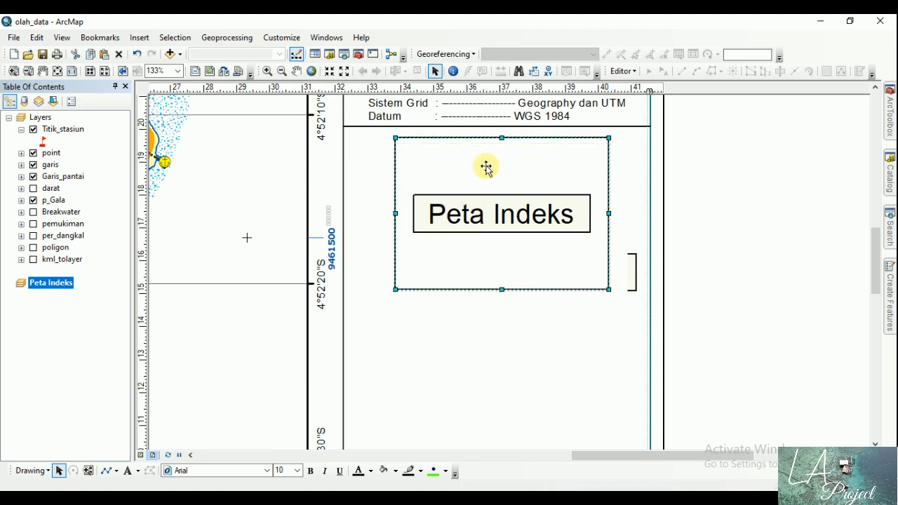
{"action": "left_click_drag", "start_coordinate": [486, 167], "coordinate": [482, 172]}
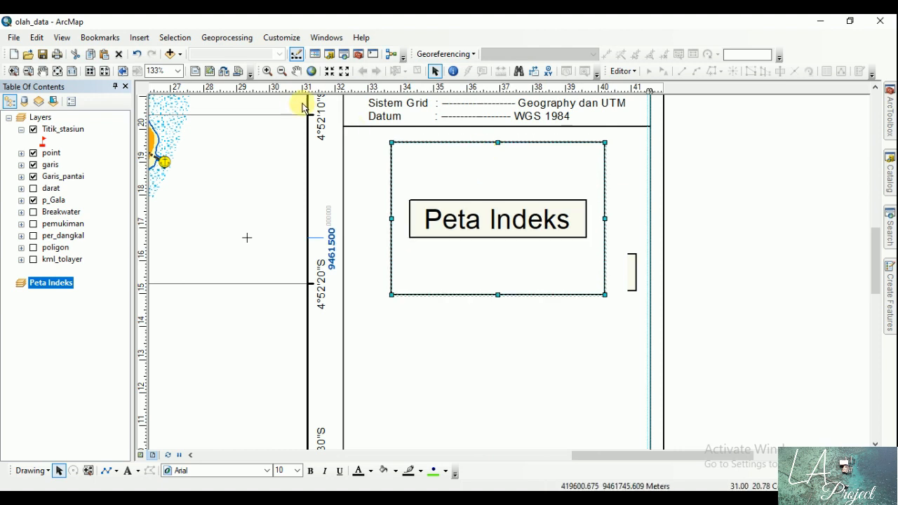
{"action": "left_click", "coordinate": [144, 37]}
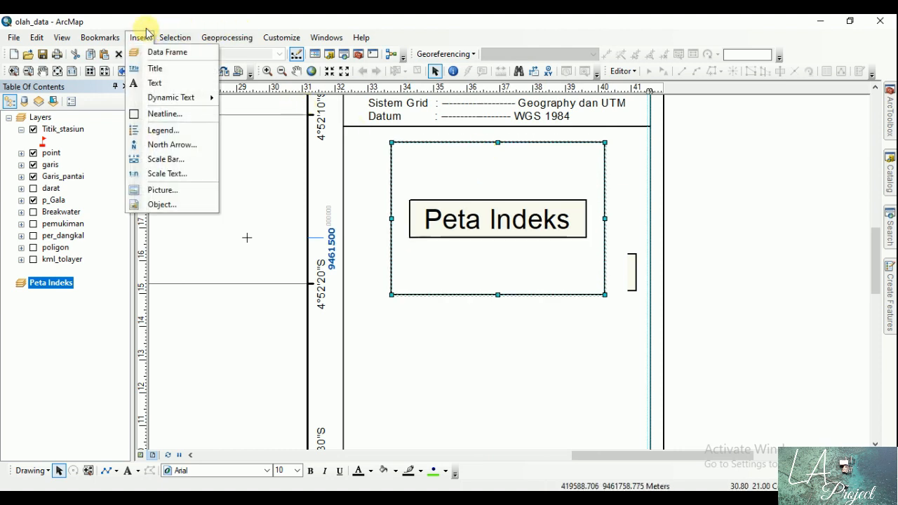
{"action": "left_click", "coordinate": [239, 20]}
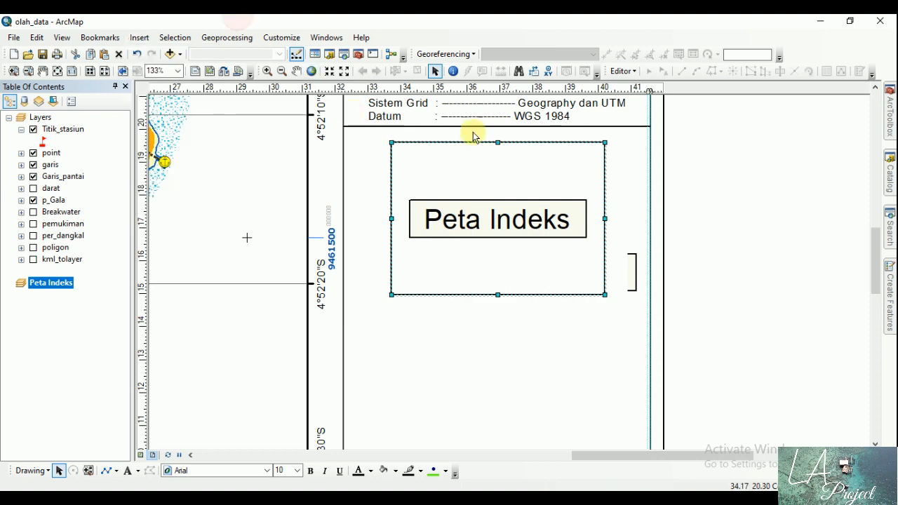
Step: Add AdministrasiRencana16.shp from the SHP SULTRA folder under H:\RZWP3K KOLAKA UTARA\DATA SHP to the Peta Indeks data frame
{"action": "left_click", "coordinate": [892, 176]}
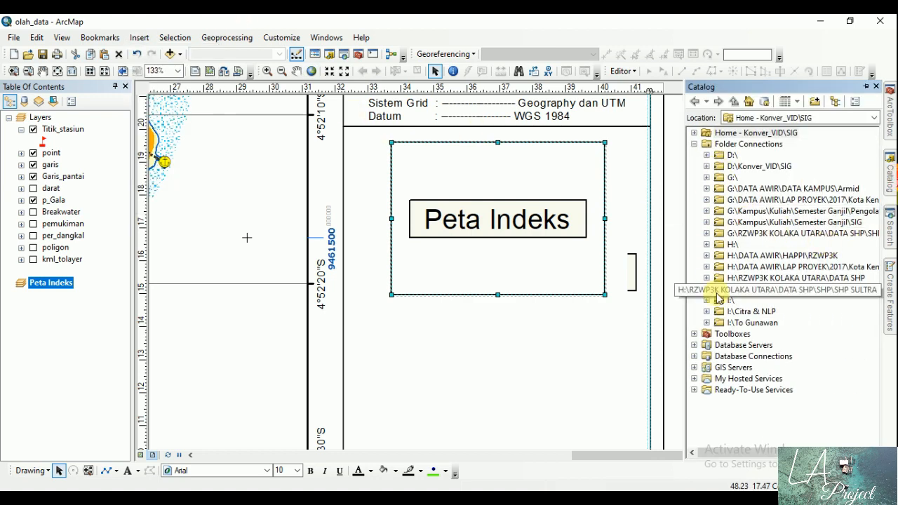
{"action": "left_click", "coordinate": [708, 278]}
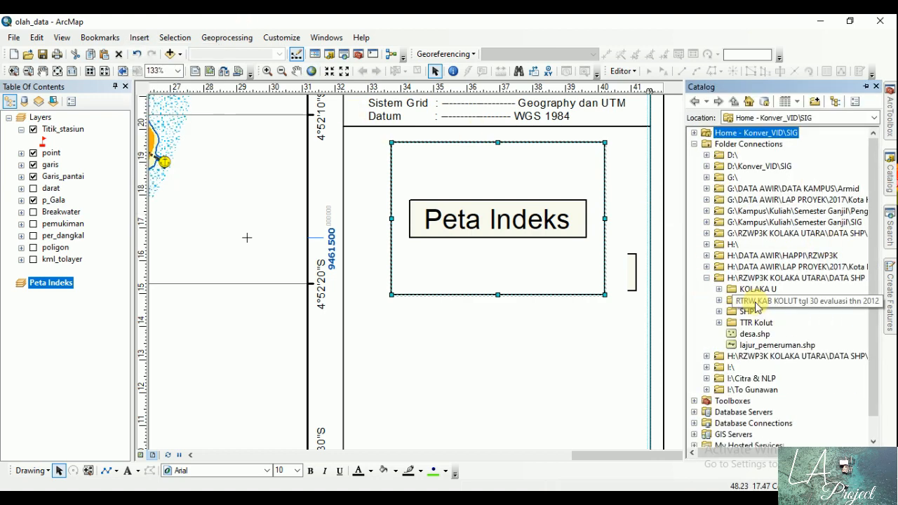
{"action": "double_click", "coordinate": [745, 312]}
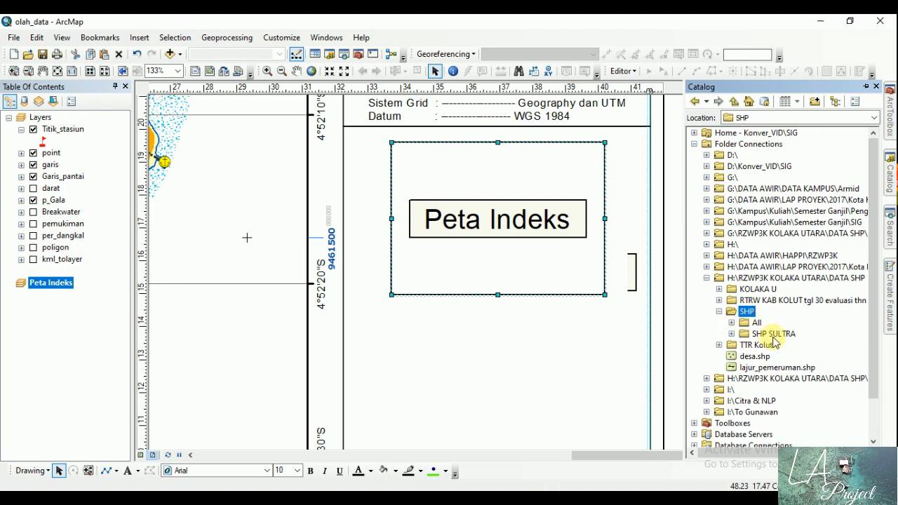
{"action": "left_click", "coordinate": [772, 334]}
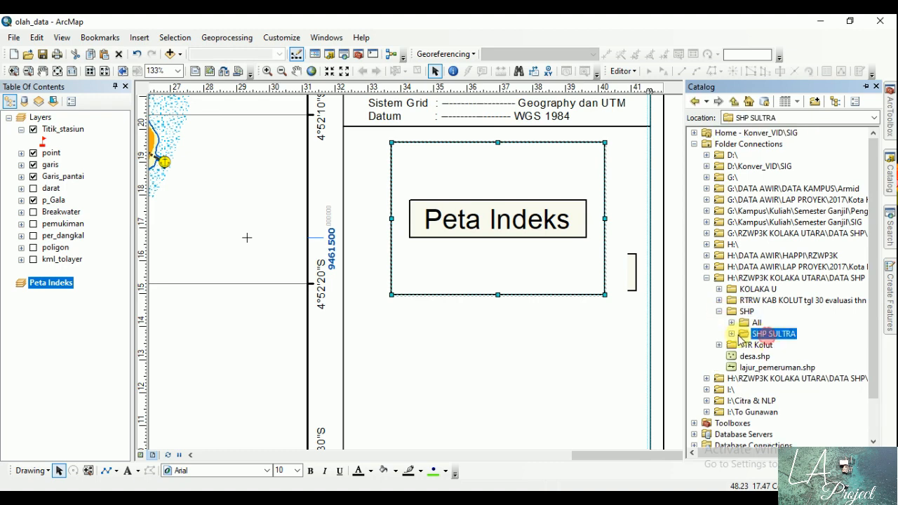
{"action": "double_click", "coordinate": [802, 323]}
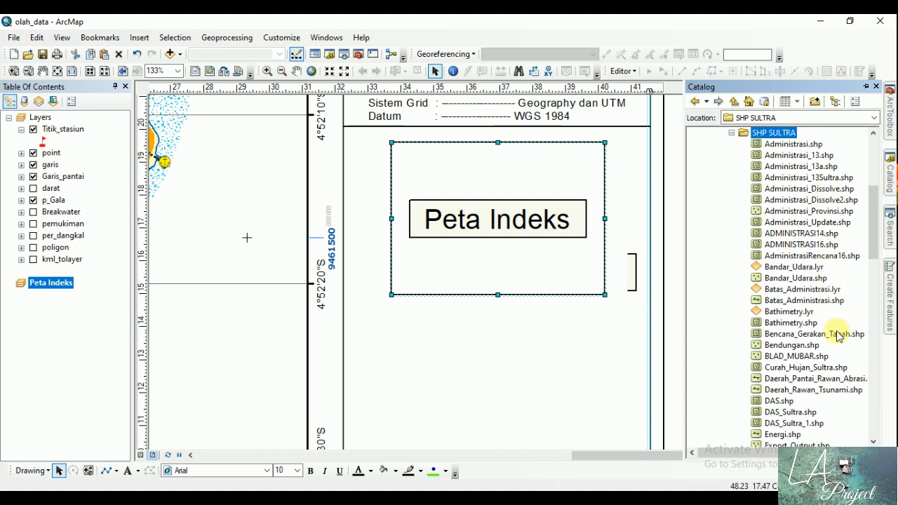
{"action": "left_click", "coordinate": [821, 257]}
{"action": "left_click_drag", "start_coordinate": [822, 260], "coordinate": [416, 343]}
{"action": "left_click_drag", "start_coordinate": [132, 305], "coordinate": [112, 310]}
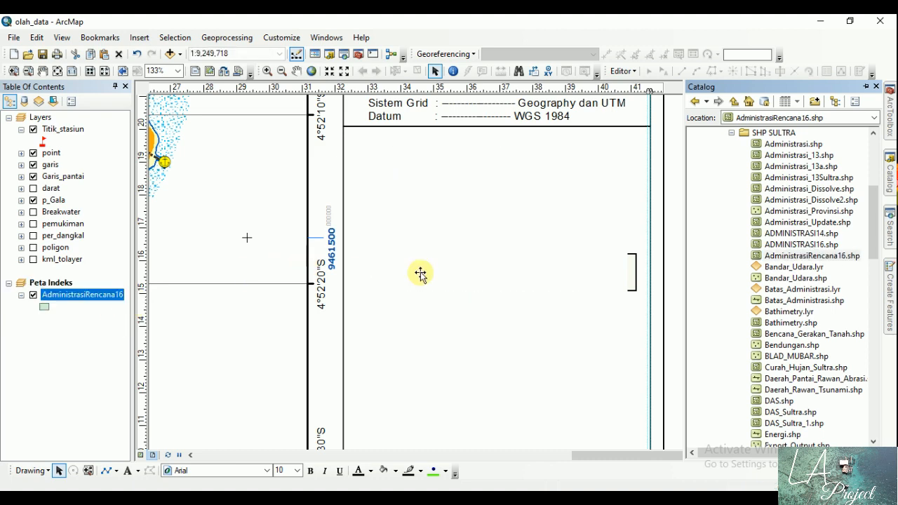
Step: Keep the Catalog docked and zoom the index map to the strait between the mainland and the southern islands, at about 1:2,070,000
{"action": "left_click", "coordinate": [866, 86]}
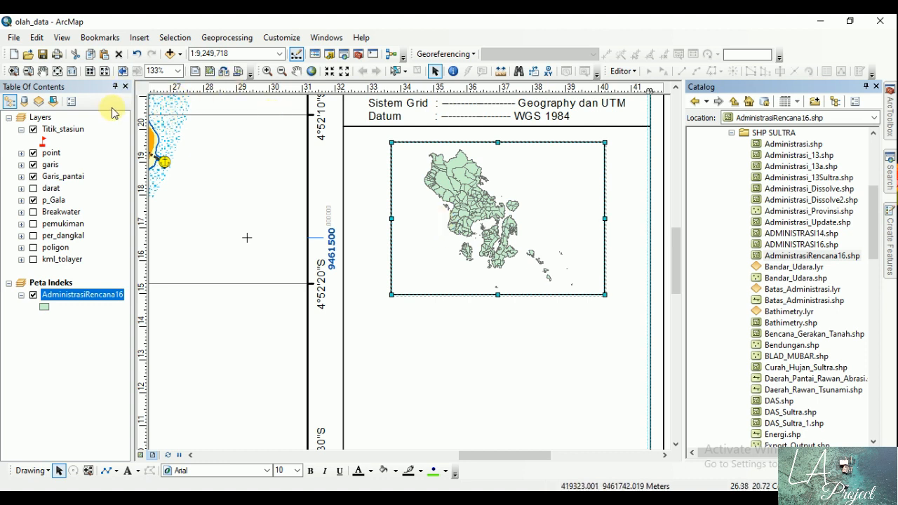
{"action": "left_click", "coordinate": [267, 72]}
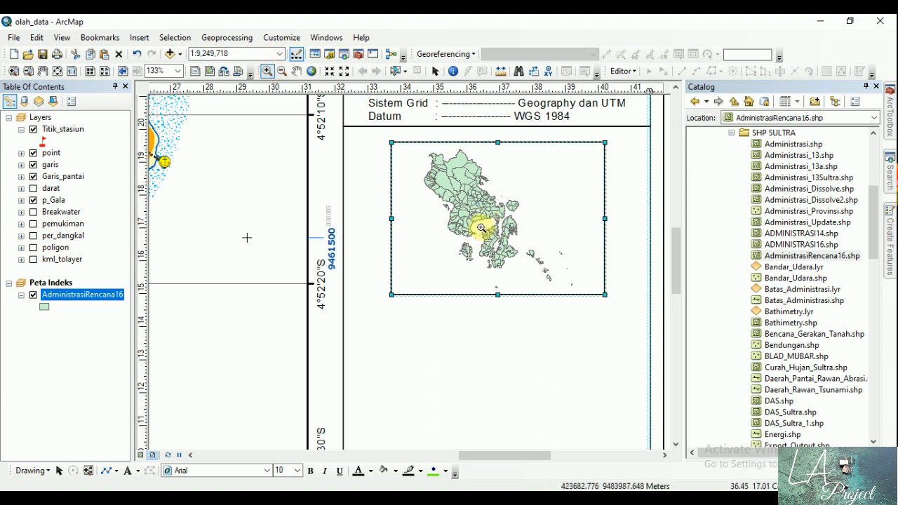
{"action": "left_click_drag", "start_coordinate": [461, 208], "coordinate": [503, 243]}
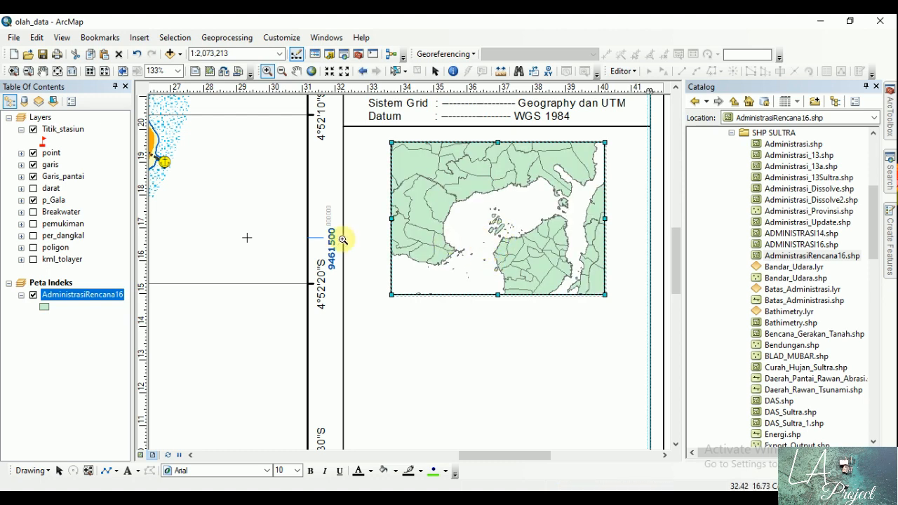
Step: Symbolize AdministrasiRencana16 by unique values of the KABNEW field, adding all values with a multicoloured pastel color ramp
{"action": "double_click", "coordinate": [75, 296]}
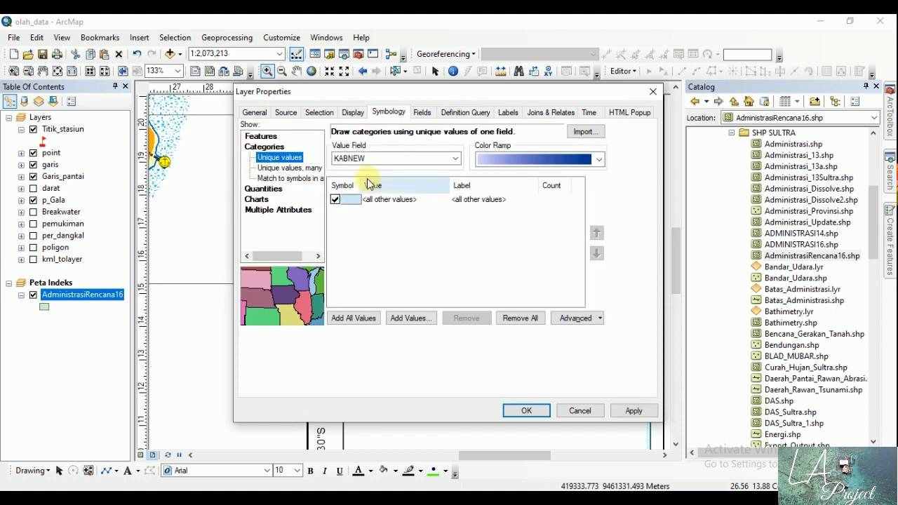
{"action": "left_click", "coordinate": [375, 159]}
{"action": "left_click", "coordinate": [374, 171]}
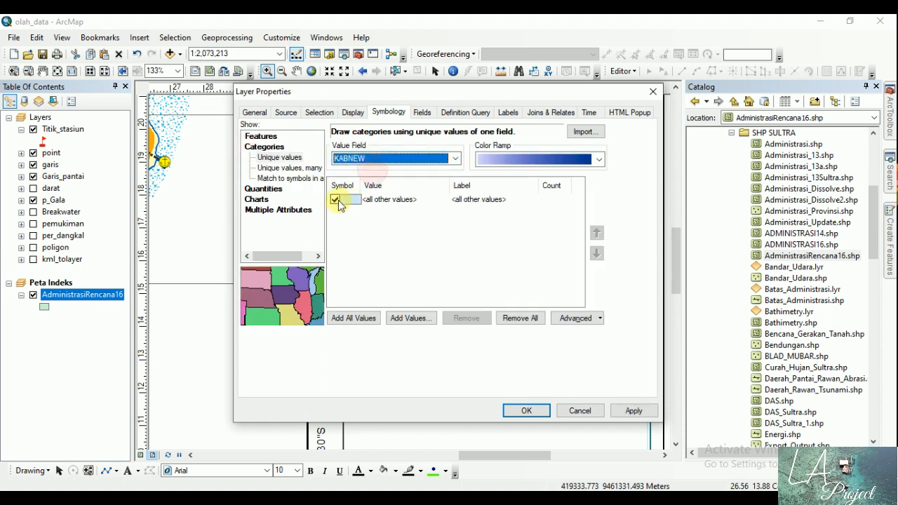
{"action": "left_click", "coordinate": [361, 318]}
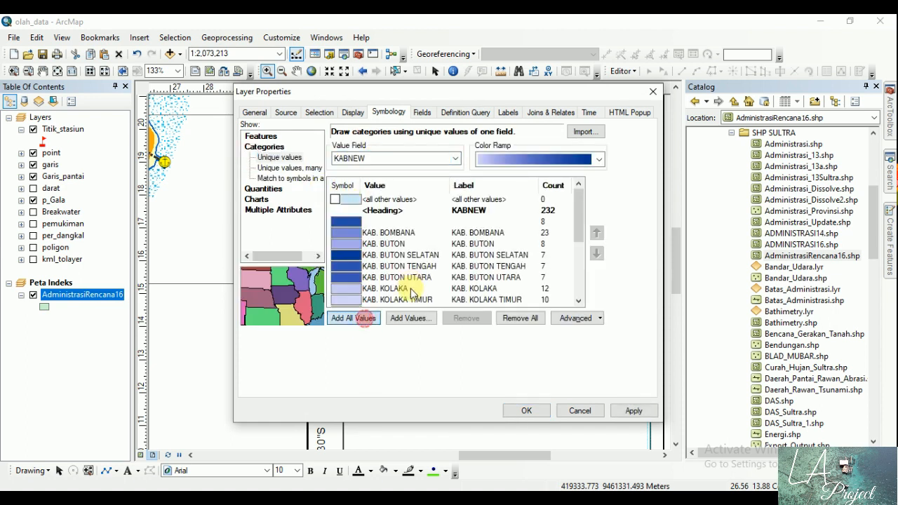
{"action": "left_click", "coordinate": [540, 157]}
{"action": "left_click", "coordinate": [546, 210]}
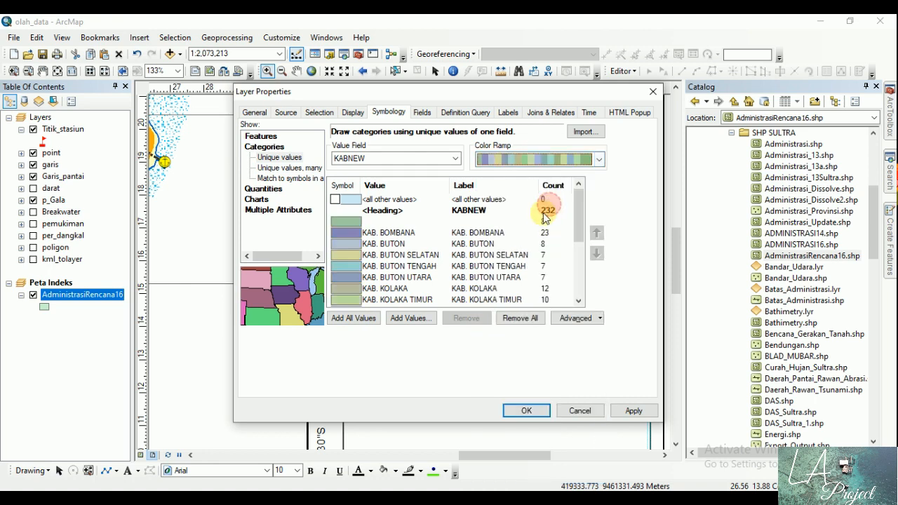
{"action": "left_click", "coordinate": [525, 410]}
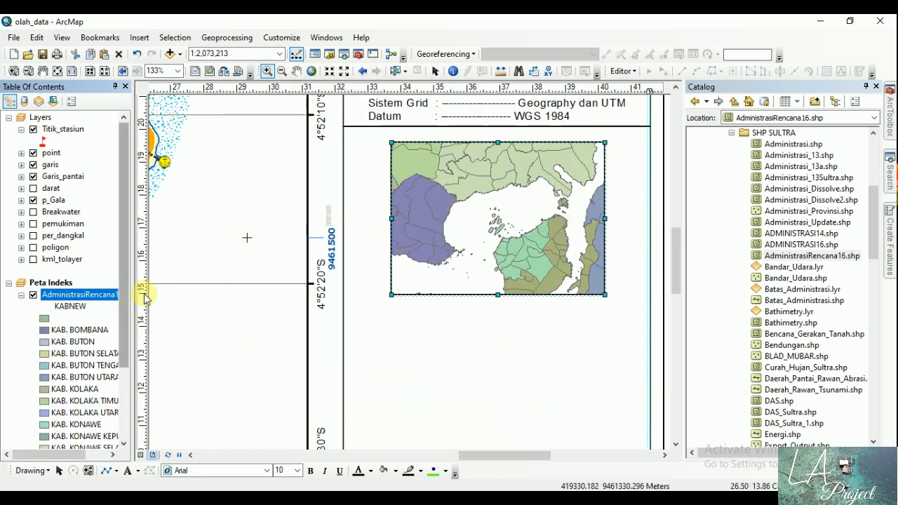
{"action": "left_click_drag", "start_coordinate": [124, 279], "coordinate": [128, 274]}
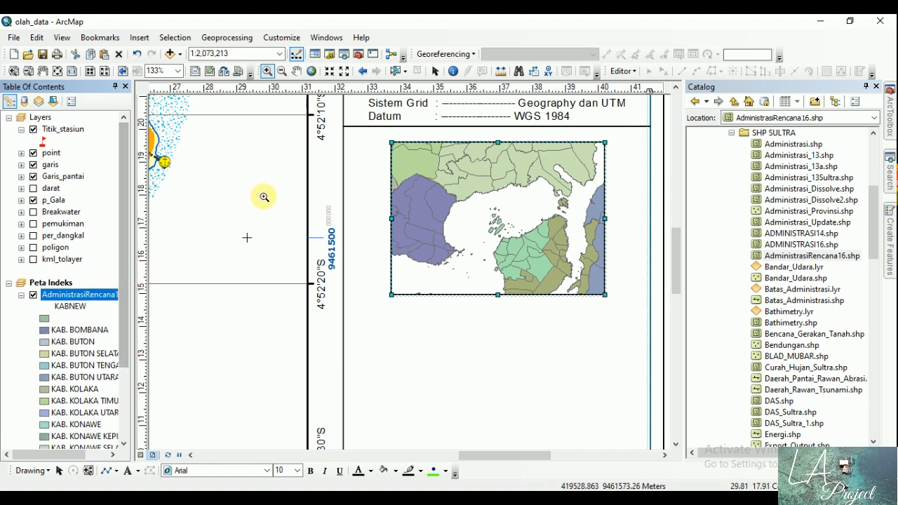
Step: Make the KABNEW label text of the AdministrasiRencana16 layer bold and italic
{"action": "left_click", "coordinate": [435, 71]}
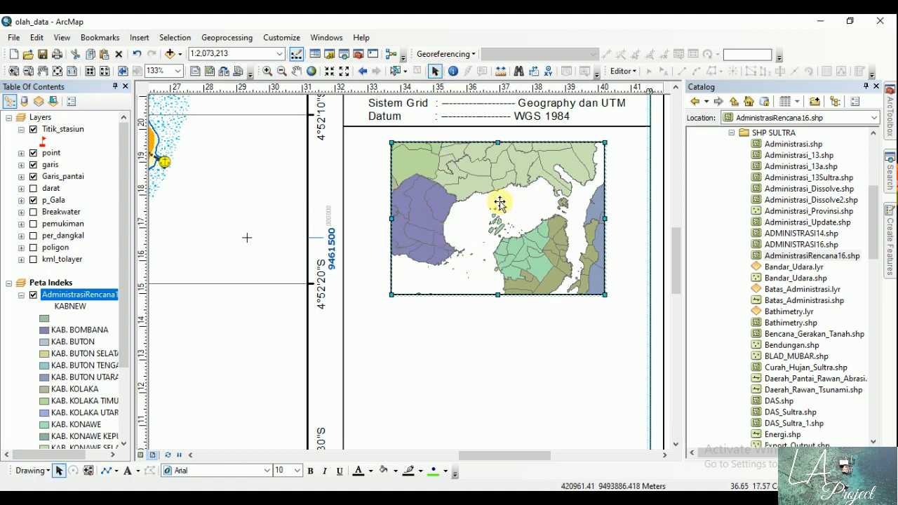
{"action": "left_click", "coordinate": [656, 179]}
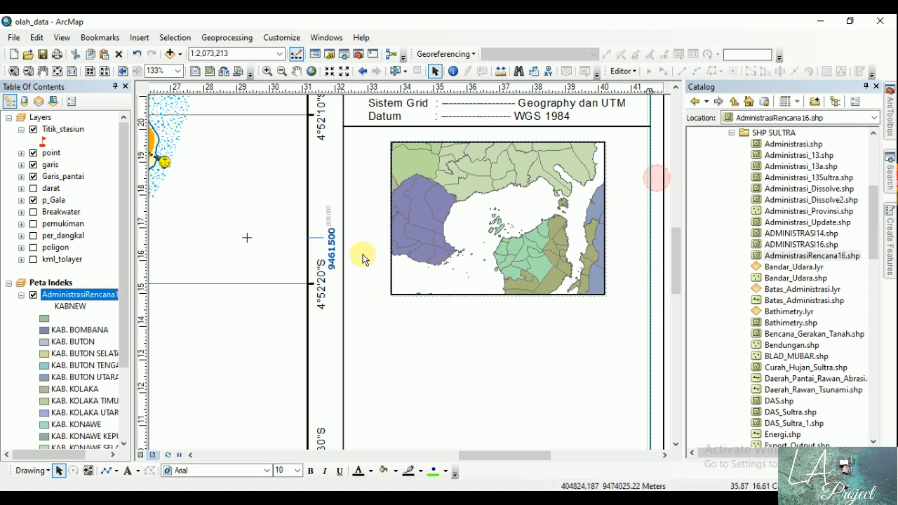
{"action": "right_click", "coordinate": [74, 301]}
{"action": "left_click", "coordinate": [104, 288]}
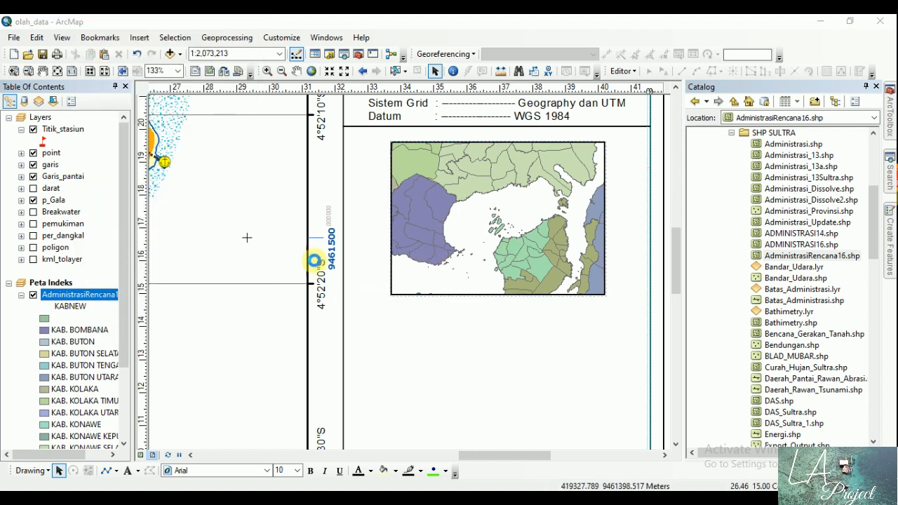
{"action": "left_click", "coordinate": [508, 113]}
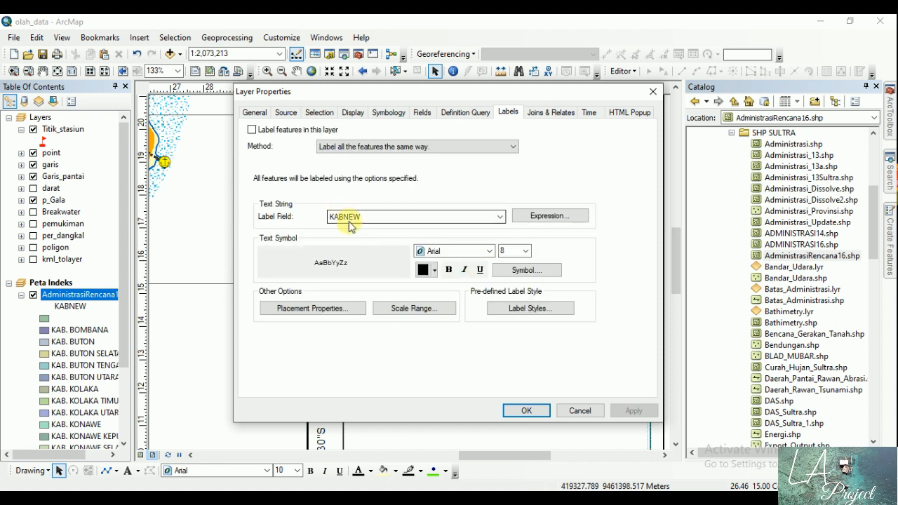
{"action": "left_click", "coordinate": [448, 269]}
{"action": "left_click", "coordinate": [464, 270]}
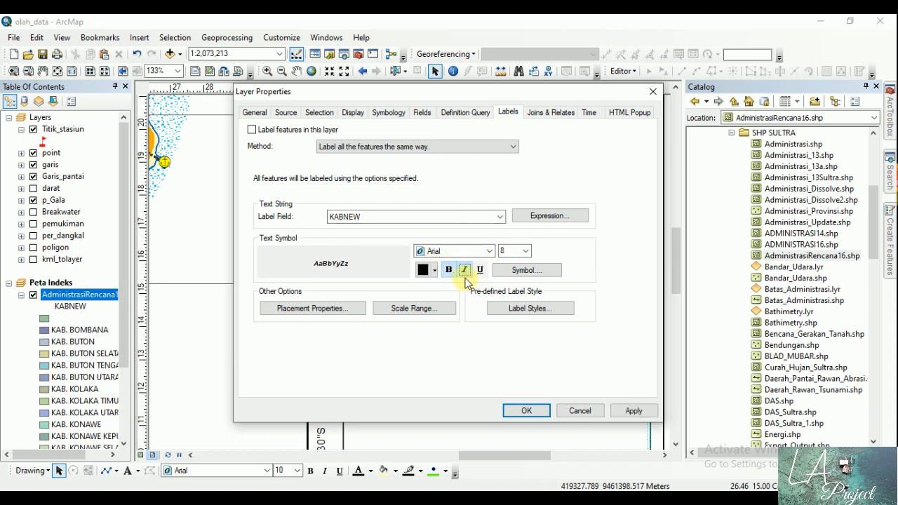
Step: Set the AdministrasiRencana16 label placement to remove duplicate labels and turn on labelling for the layer
{"action": "left_click", "coordinate": [351, 310]}
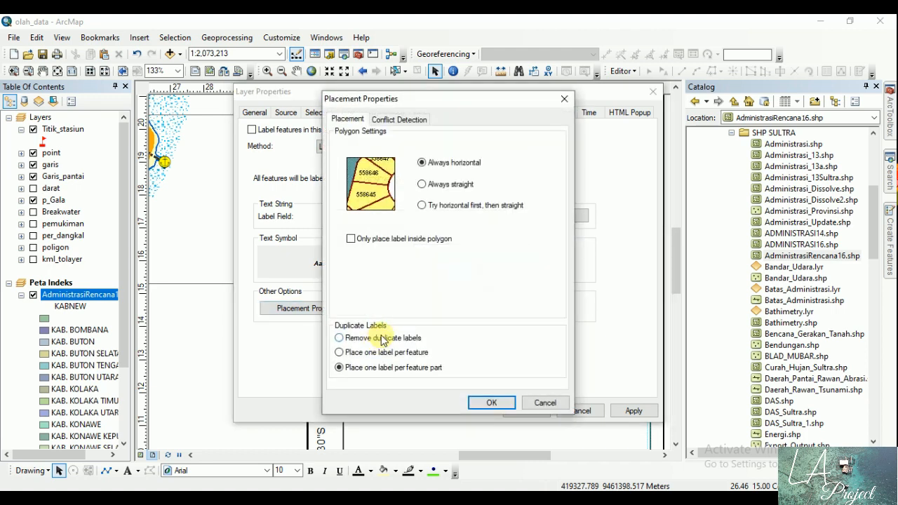
{"action": "left_click", "coordinate": [379, 338]}
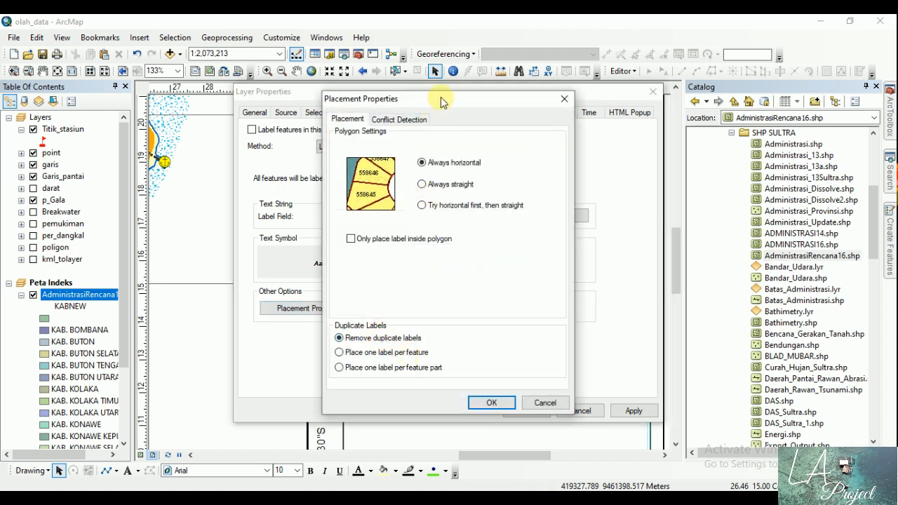
{"action": "left_click_drag", "start_coordinate": [441, 102], "coordinate": [284, 84]}
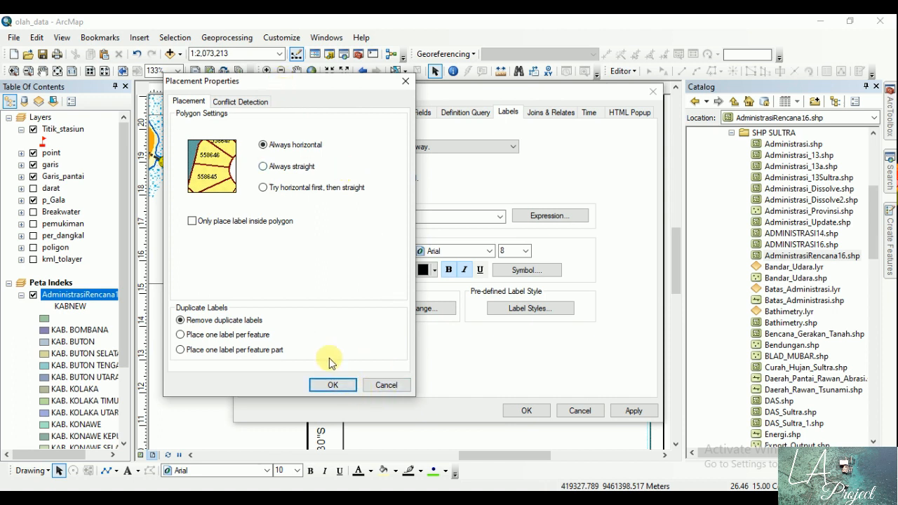
{"action": "left_click", "coordinate": [180, 335]}
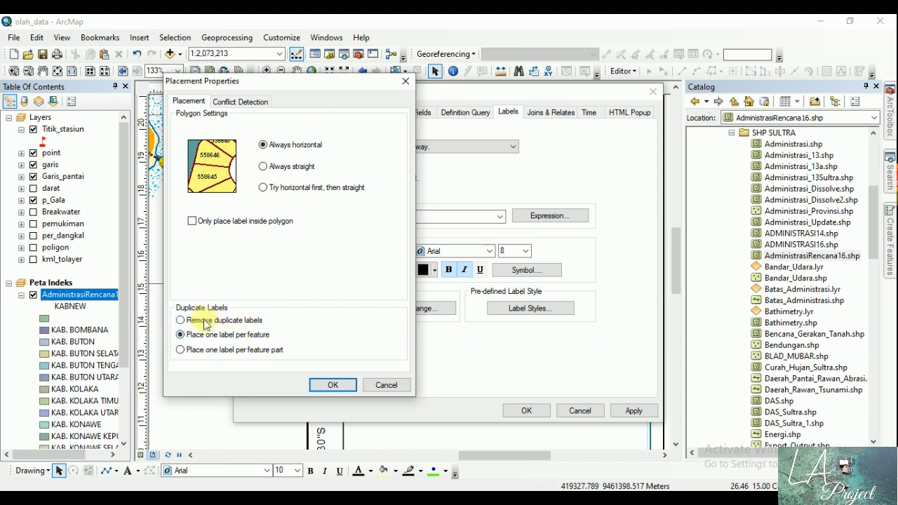
{"action": "left_click", "coordinate": [180, 320]}
{"action": "left_click", "coordinate": [332, 384]}
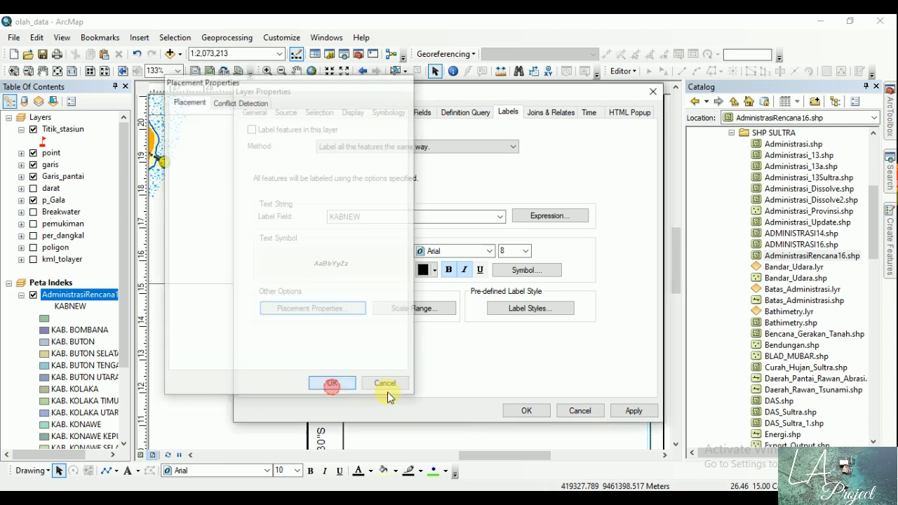
{"action": "left_click", "coordinate": [633, 412]}
{"action": "left_click", "coordinate": [520, 411]}
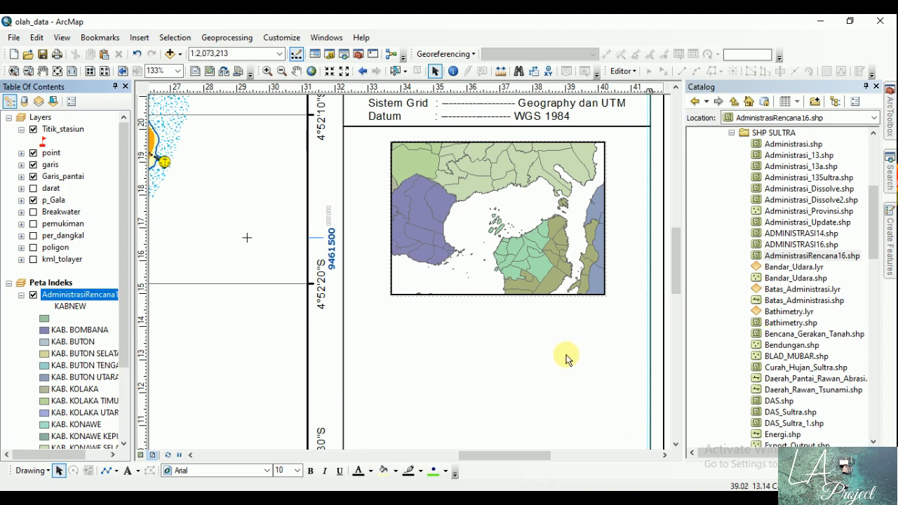
{"action": "right_click", "coordinate": [72, 295]}
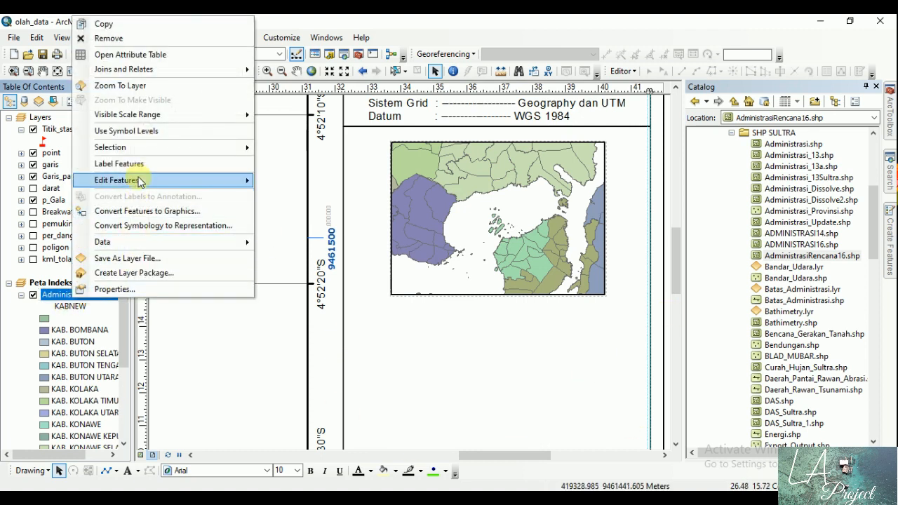
{"action": "left_click", "coordinate": [119, 163]}
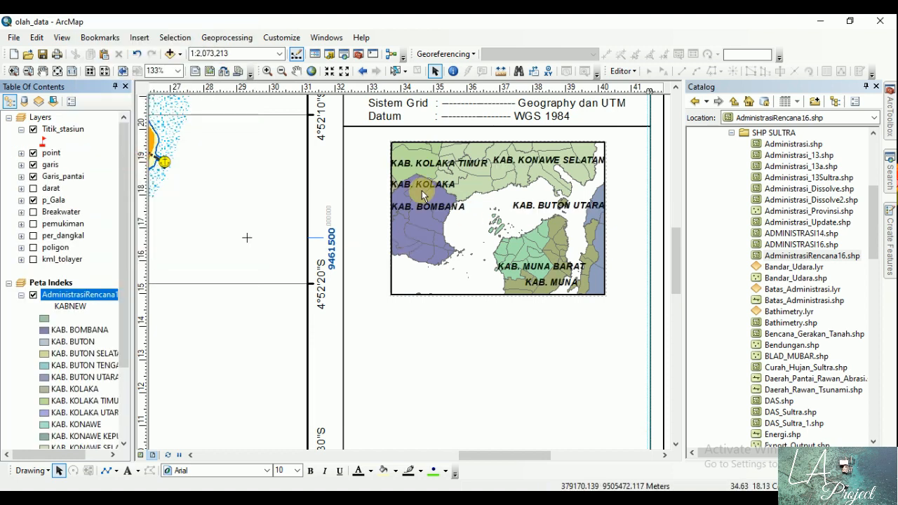
Step: Change the AdministrasiRencana16 label font to Arial Narrow at size 7
{"action": "double_click", "coordinate": [93, 295]}
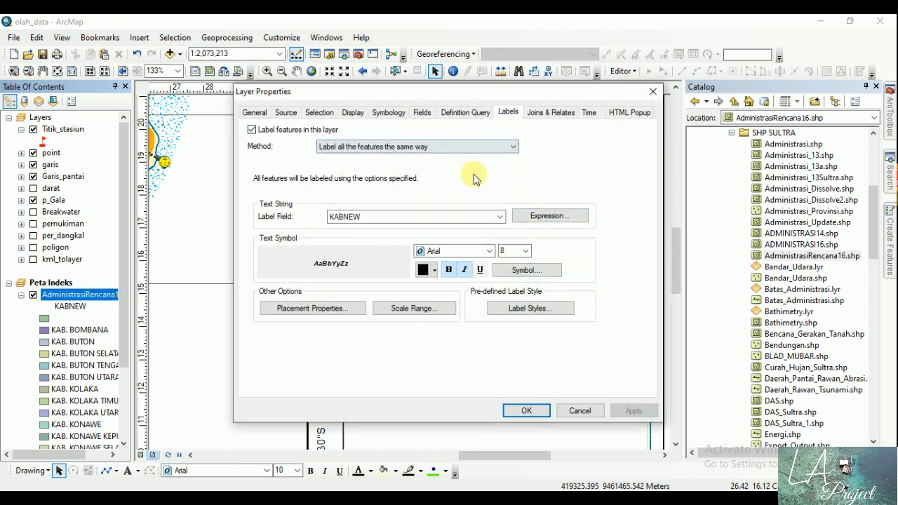
{"action": "left_click", "coordinate": [489, 251]}
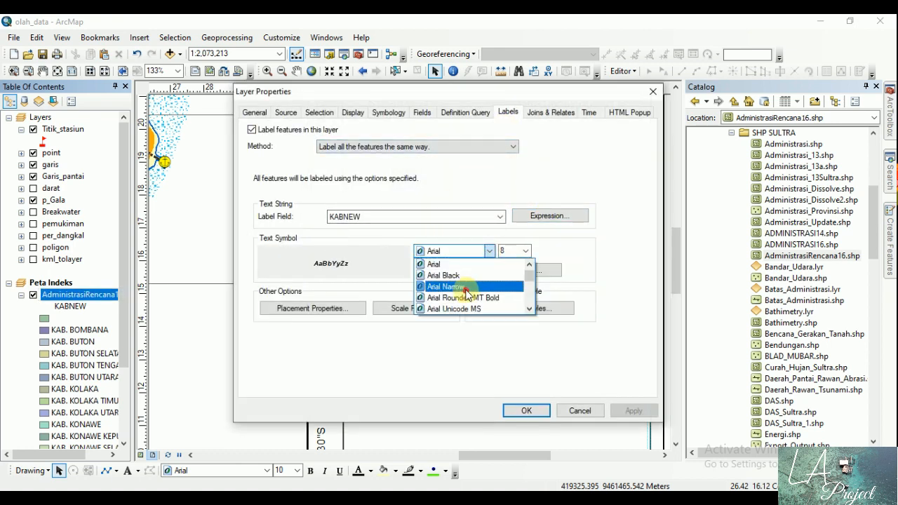
{"action": "left_click", "coordinate": [463, 280]}
{"action": "left_click", "coordinate": [524, 251]}
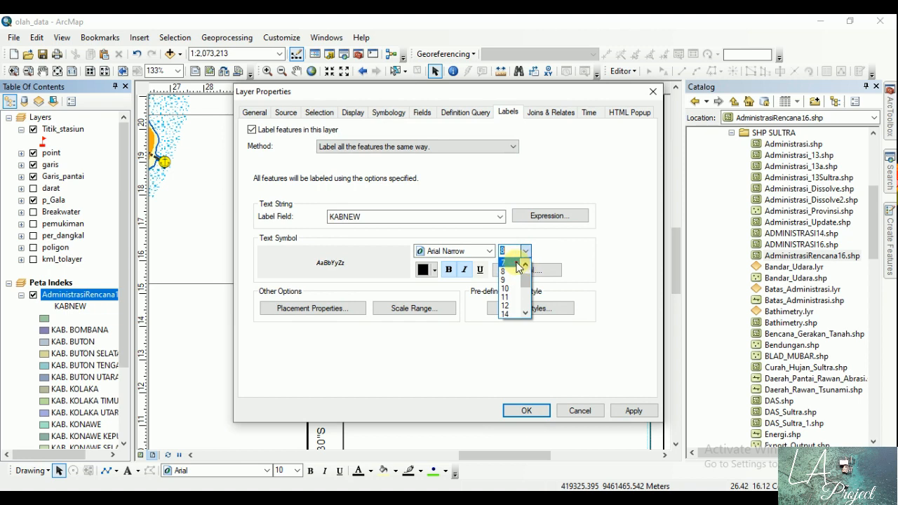
{"action": "left_click", "coordinate": [508, 265]}
{"action": "left_click", "coordinate": [517, 408]}
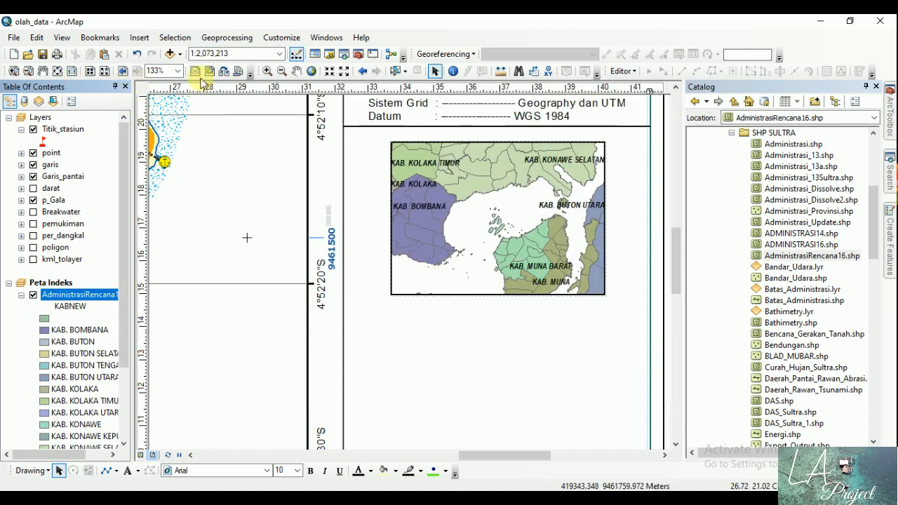
Step: Zoom the index map in on the strait and its surrounding regencies, to about 1:1,850,000
{"action": "left_click", "coordinate": [267, 71]}
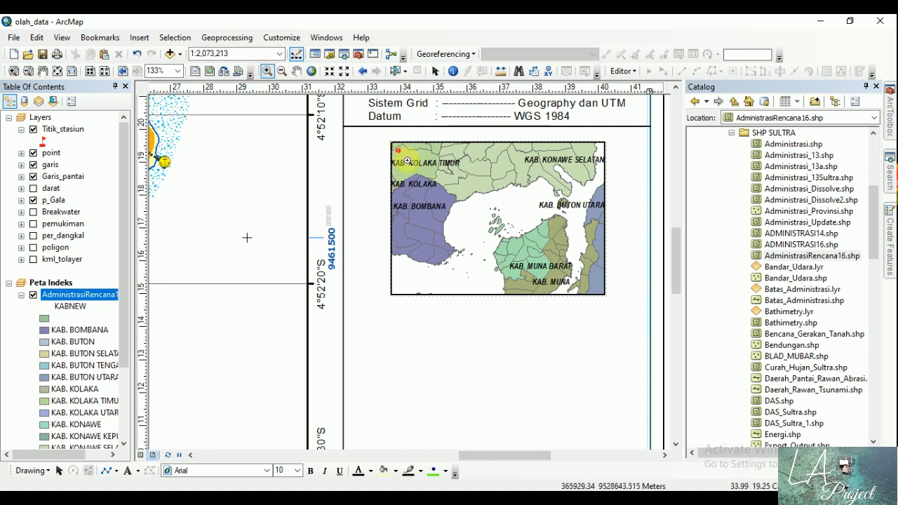
{"action": "left_click_drag", "start_coordinate": [399, 150], "coordinate": [580, 287]}
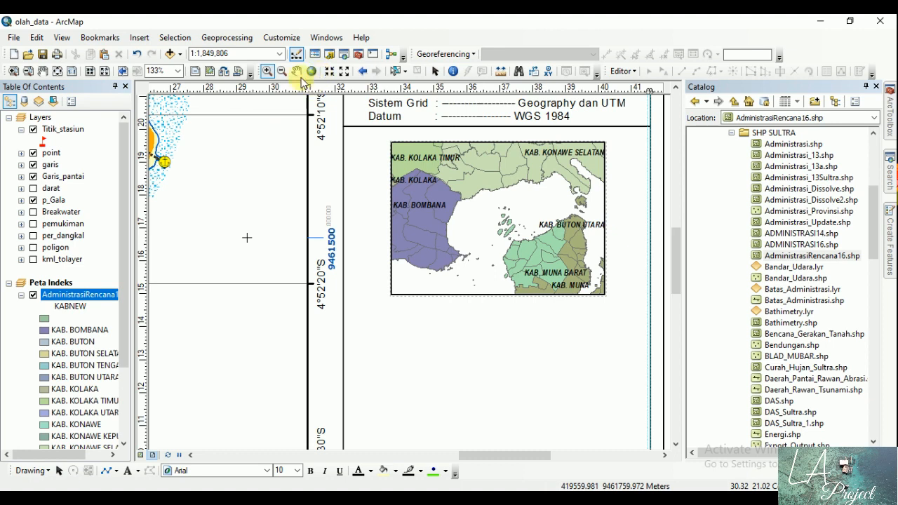
{"action": "left_click", "coordinate": [434, 72]}
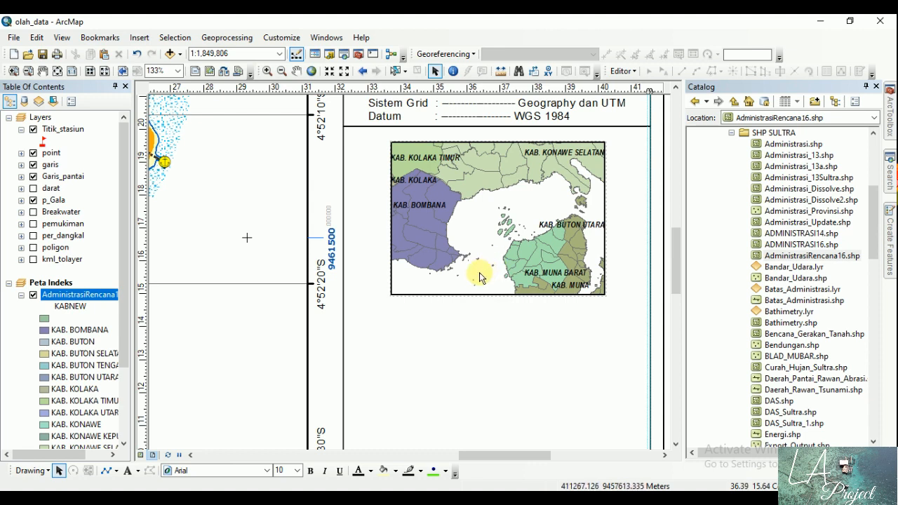
Step: Draw a rectangle of about 0.34 by 0.32 cm around the small island just west of Muna Barat on the index map
{"action": "left_click", "coordinate": [116, 471]}
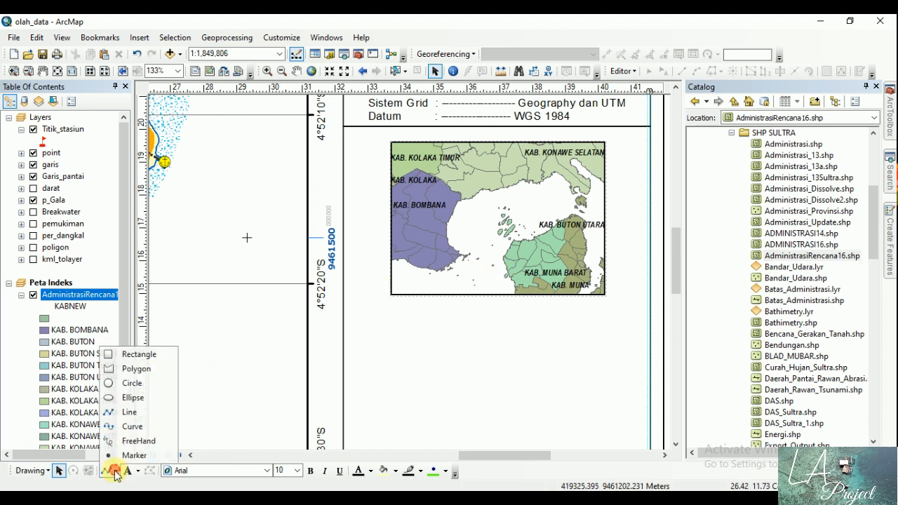
{"action": "left_click", "coordinate": [137, 354]}
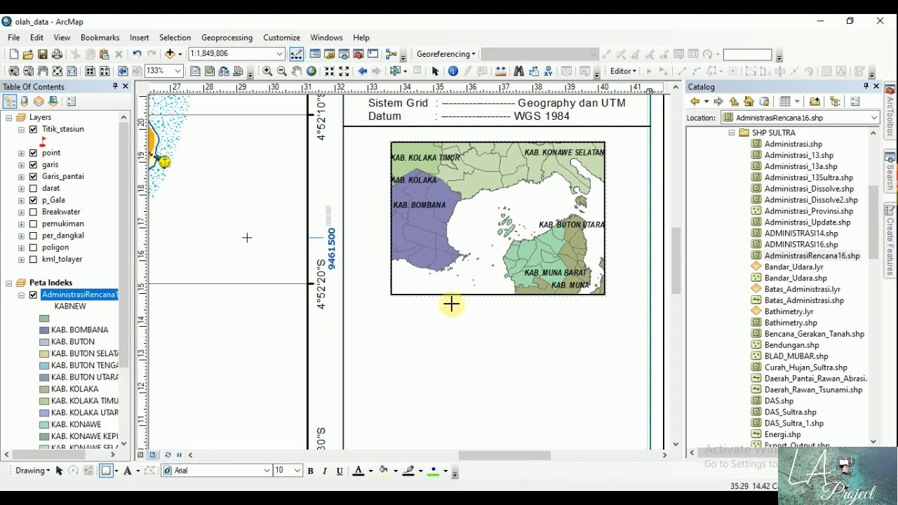
{"action": "left_click_drag", "start_coordinate": [487, 260], "coordinate": [497, 270]}
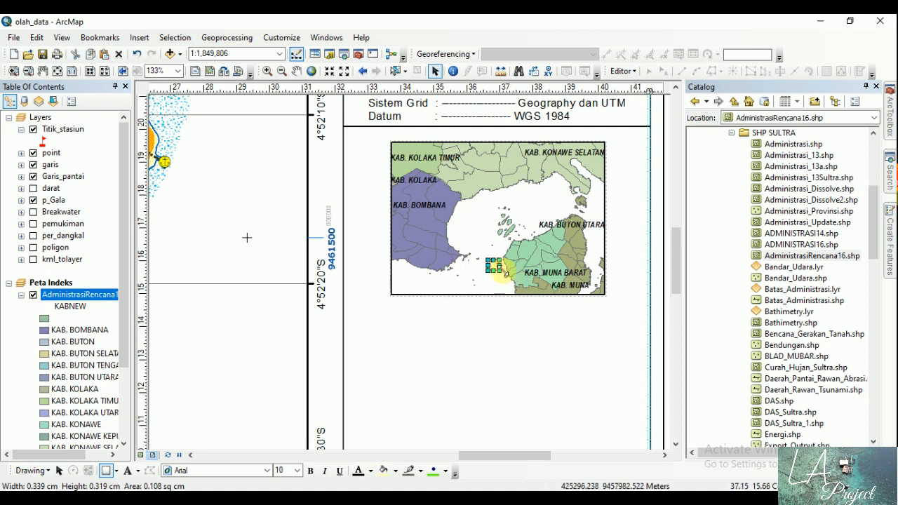
Step: Format the location rectangle on the index map with no fill and a red outline of width 2
{"action": "right_click", "coordinate": [498, 265]}
{"action": "left_click", "coordinate": [533, 258]}
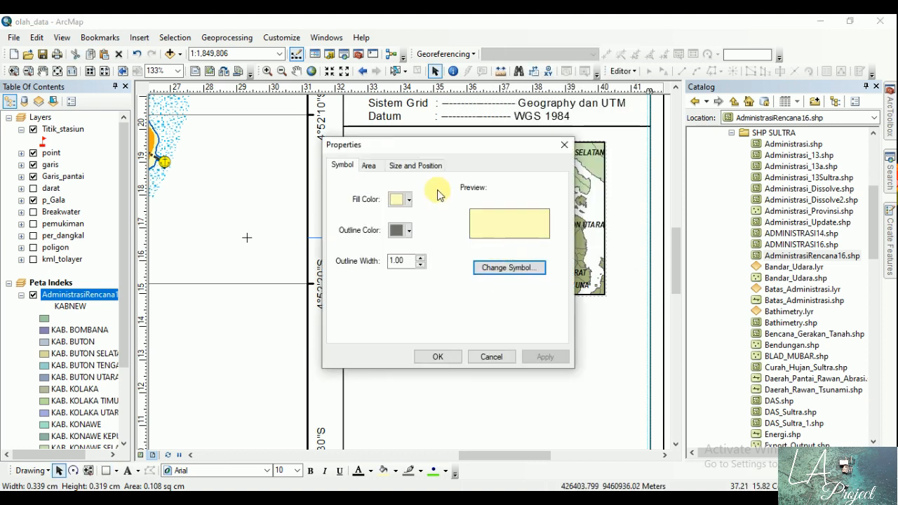
{"action": "left_click", "coordinate": [403, 200]}
{"action": "left_click", "coordinate": [414, 214]}
{"action": "left_click", "coordinate": [400, 230]}
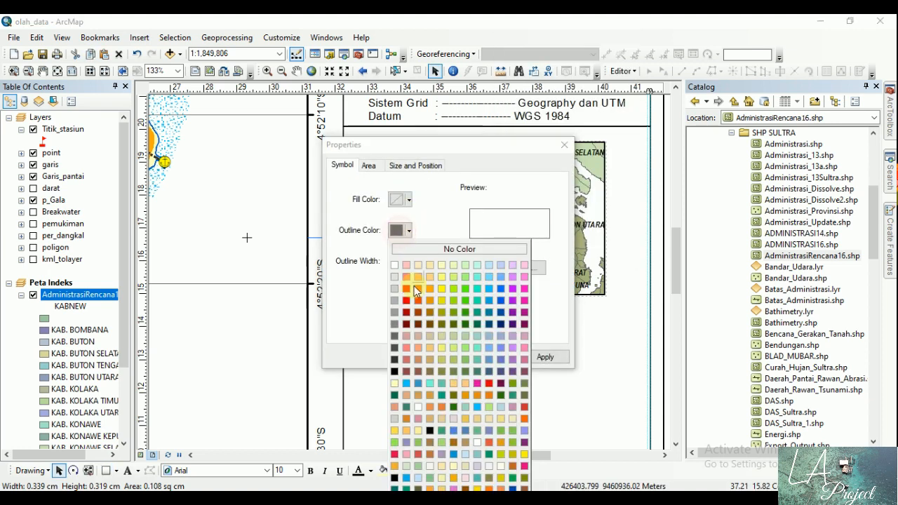
{"action": "left_click", "coordinate": [407, 290]}
{"action": "left_click", "coordinate": [419, 259]}
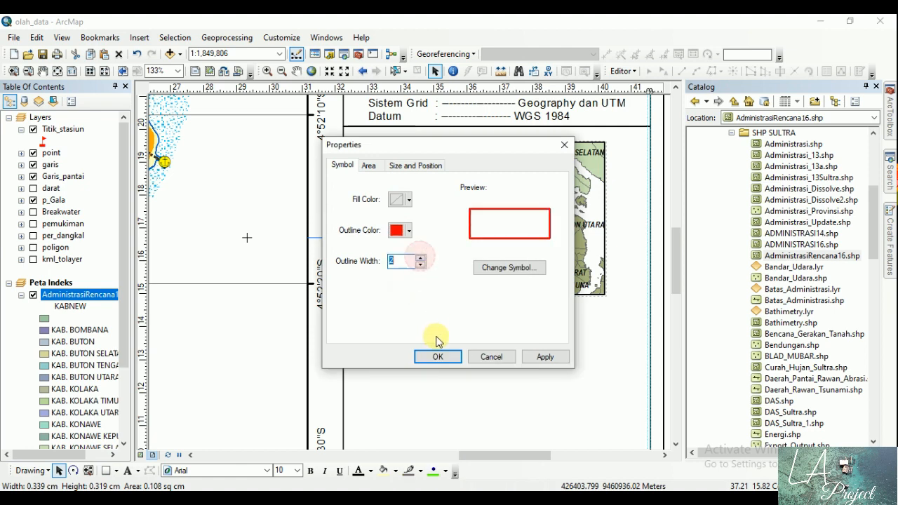
{"action": "left_click", "coordinate": [436, 355]}
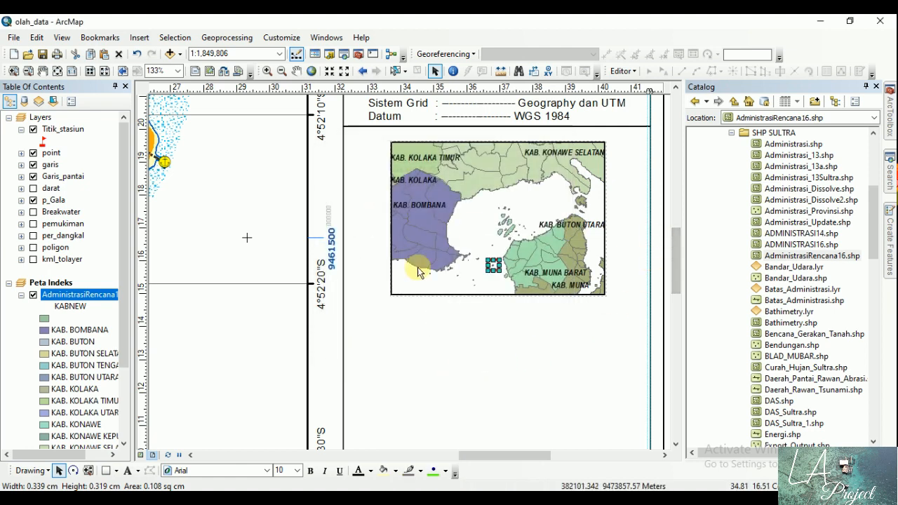
{"action": "left_click", "coordinate": [419, 357]}
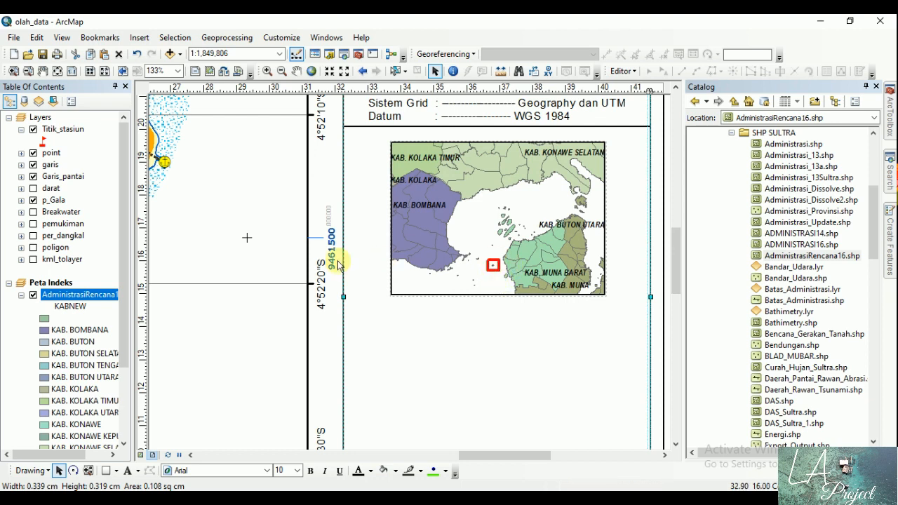
Step: Add a graticule with labels to the Peta Indeks data frame, with parallels and meridians every 10 minutes
{"action": "left_click", "coordinate": [21, 295]}
{"action": "double_click", "coordinate": [56, 282]}
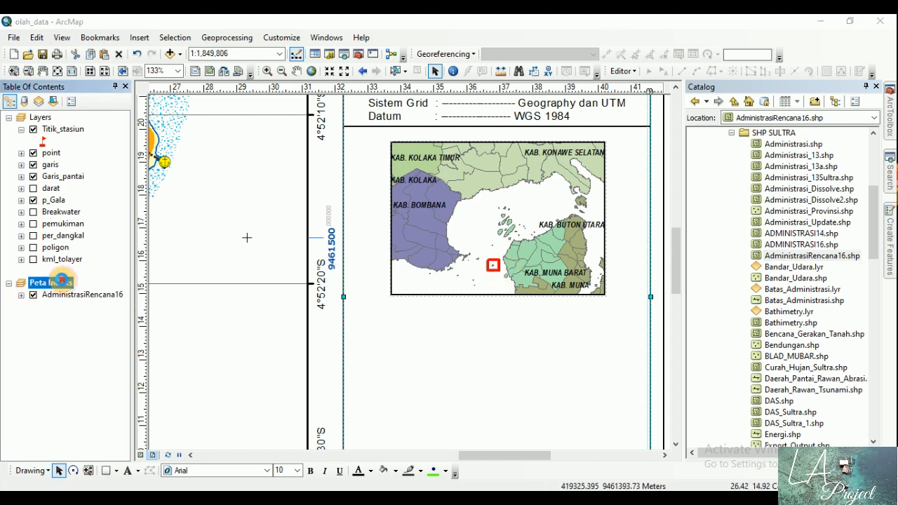
{"action": "left_click", "coordinate": [572, 91]}
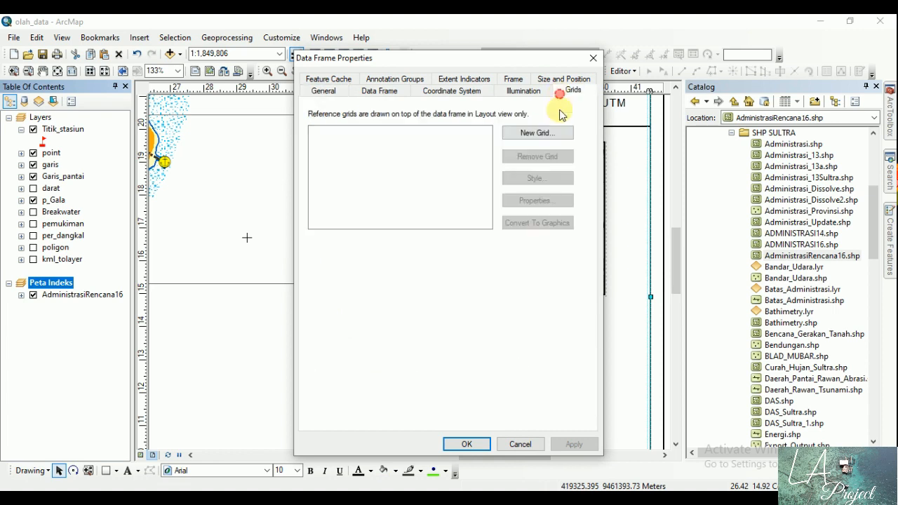
{"action": "left_click", "coordinate": [543, 134]}
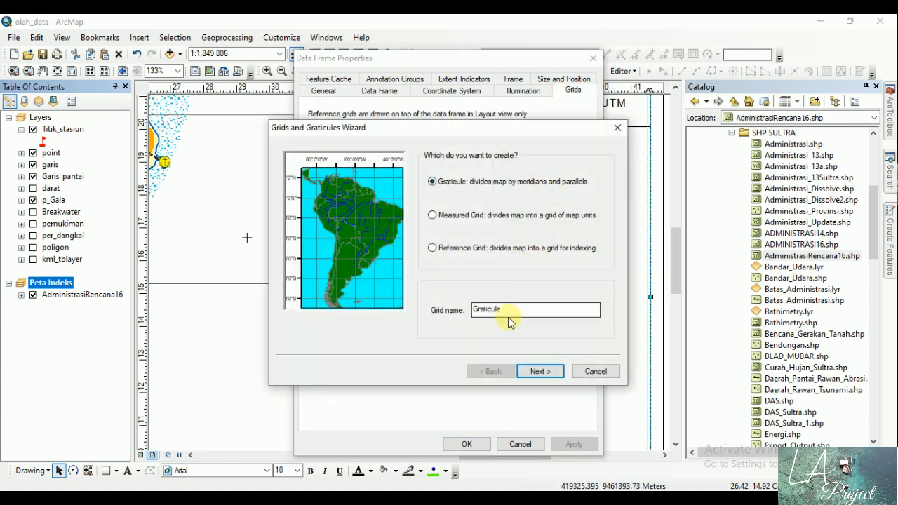
{"action": "left_click", "coordinate": [538, 370]}
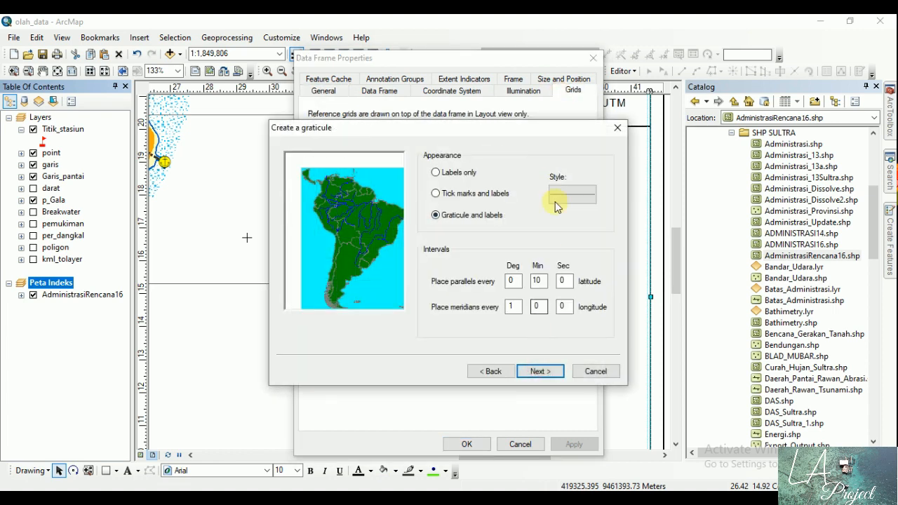
{"action": "double_click", "coordinate": [538, 308]}
{"action": "type", "text": "1"}
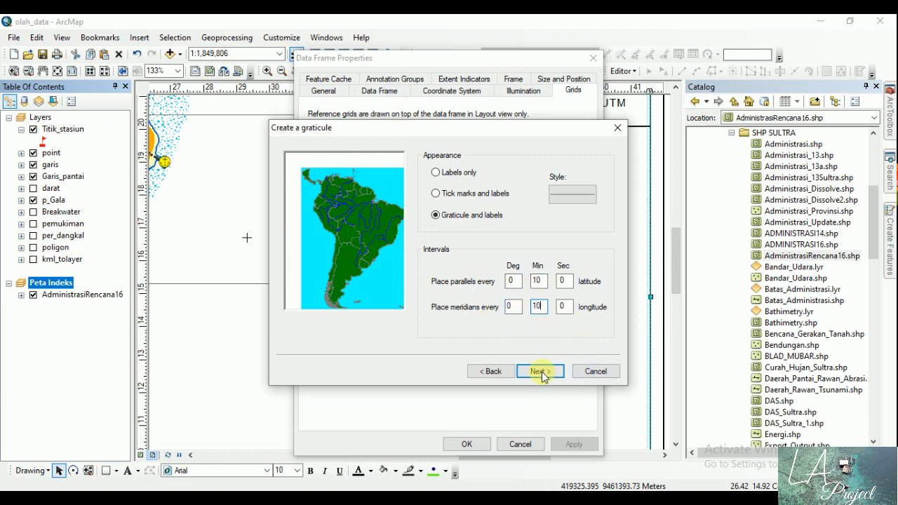
{"action": "left_click", "coordinate": [540, 372]}
{"action": "left_click", "coordinate": [539, 371]}
{"action": "left_click", "coordinate": [538, 371]}
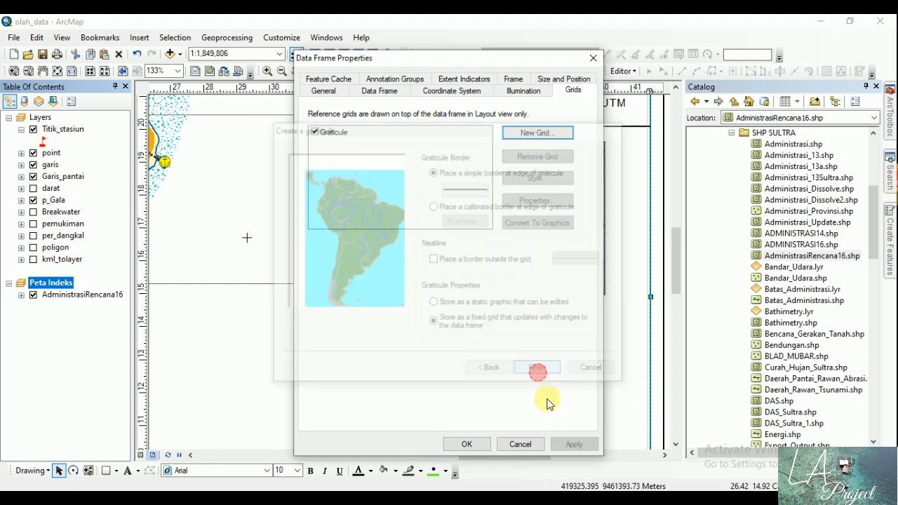
{"action": "left_click", "coordinate": [574, 444]}
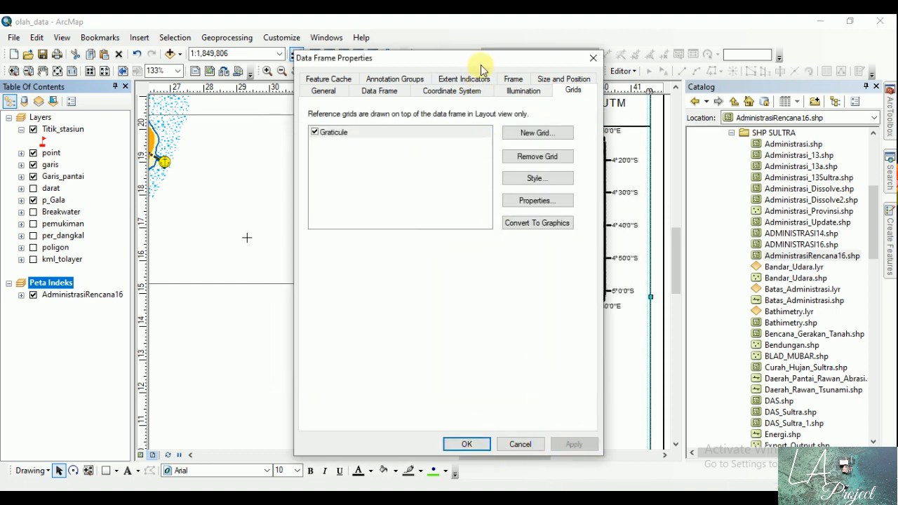
Step: Turn off the top and left major division ticks and axis labels of the index map's graticule
{"action": "left_click_drag", "start_coordinate": [482, 69], "coordinate": [223, 94]}
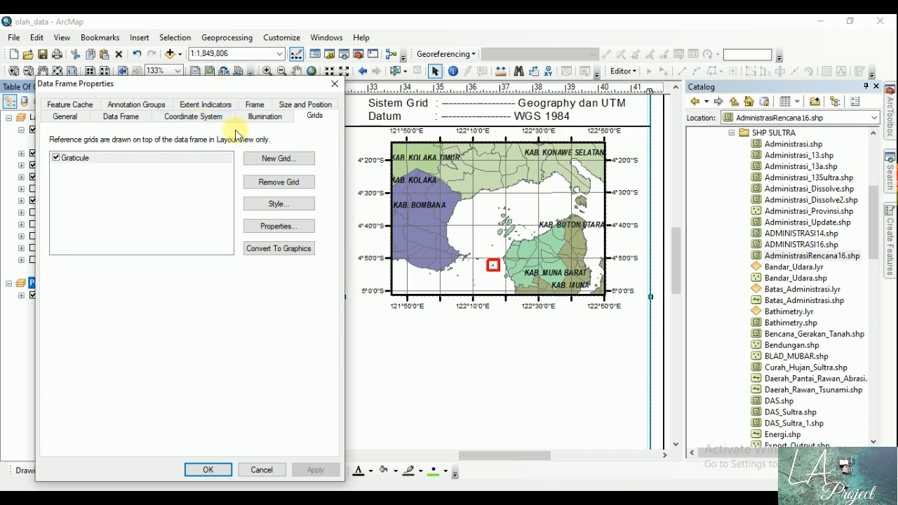
{"action": "left_click", "coordinate": [272, 228]}
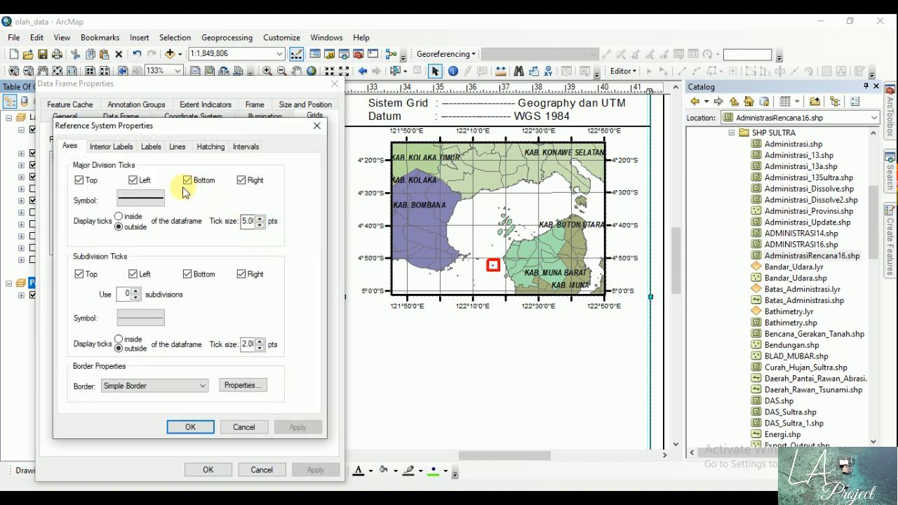
{"action": "left_click", "coordinate": [79, 180]}
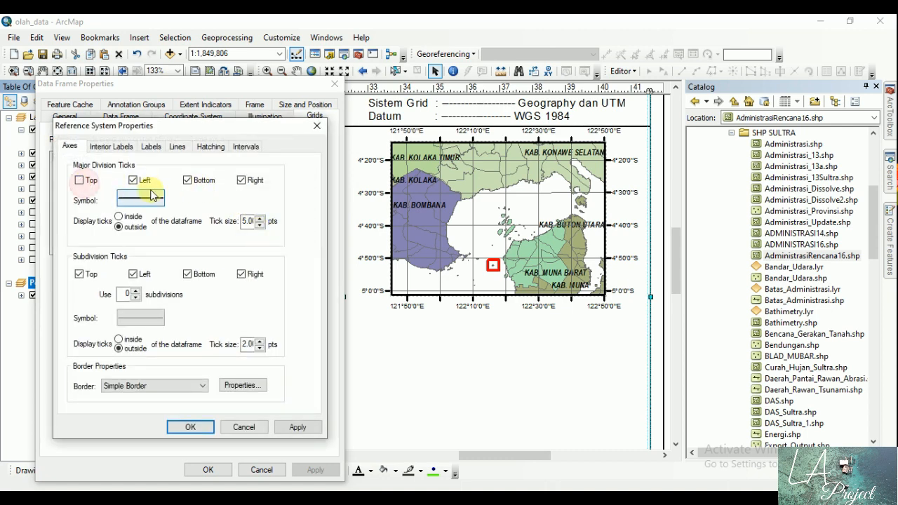
{"action": "left_click", "coordinate": [133, 180]}
{"action": "left_click", "coordinate": [150, 147]}
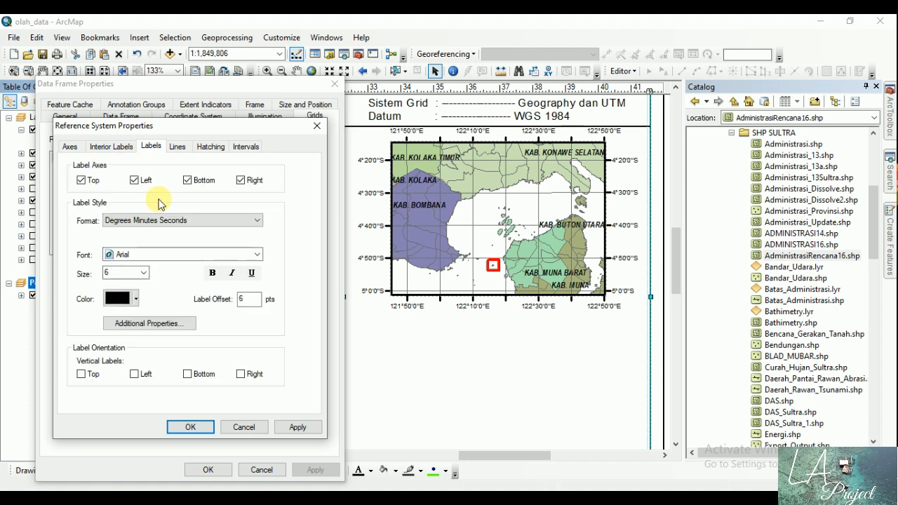
{"action": "left_click", "coordinate": [84, 180]}
{"action": "left_click", "coordinate": [135, 181]}
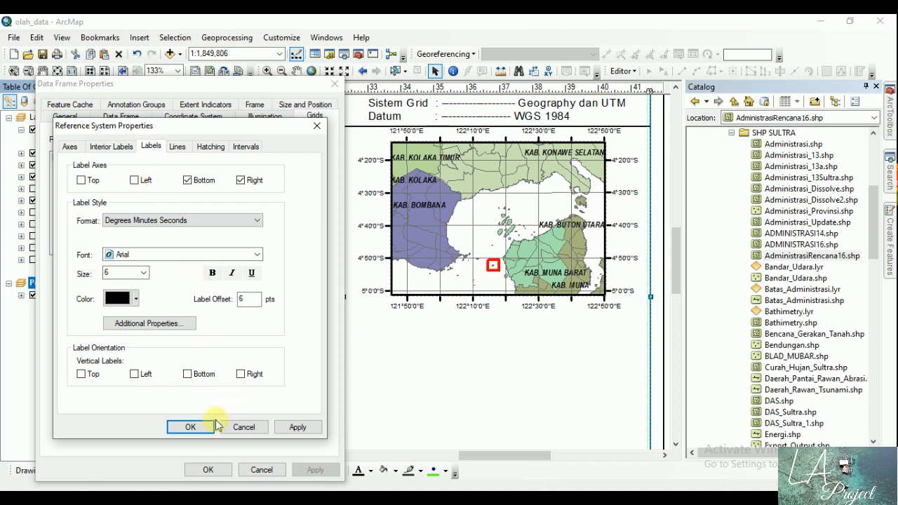
{"action": "left_click", "coordinate": [204, 423]}
{"action": "left_click", "coordinate": [209, 470]}
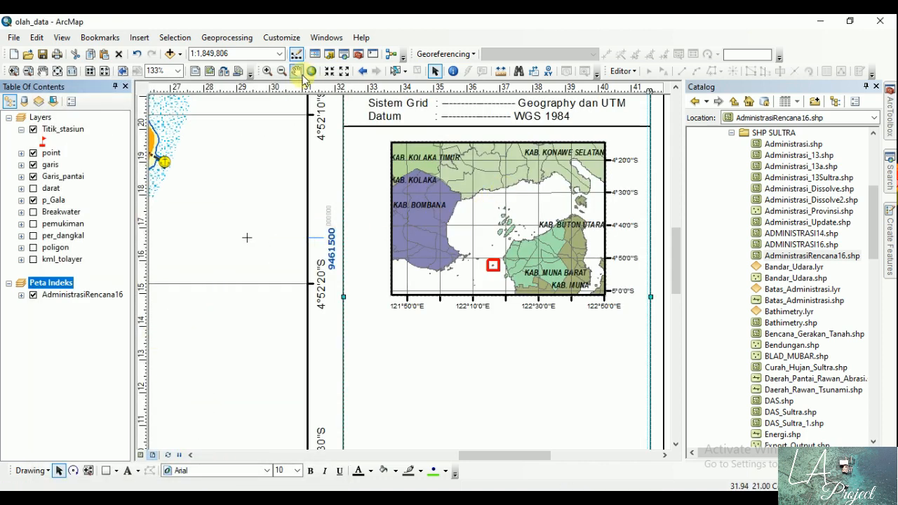
Step: Move the index map frame slightly down in the side panel, leaving room for a heading above it
{"action": "left_click", "coordinate": [435, 71]}
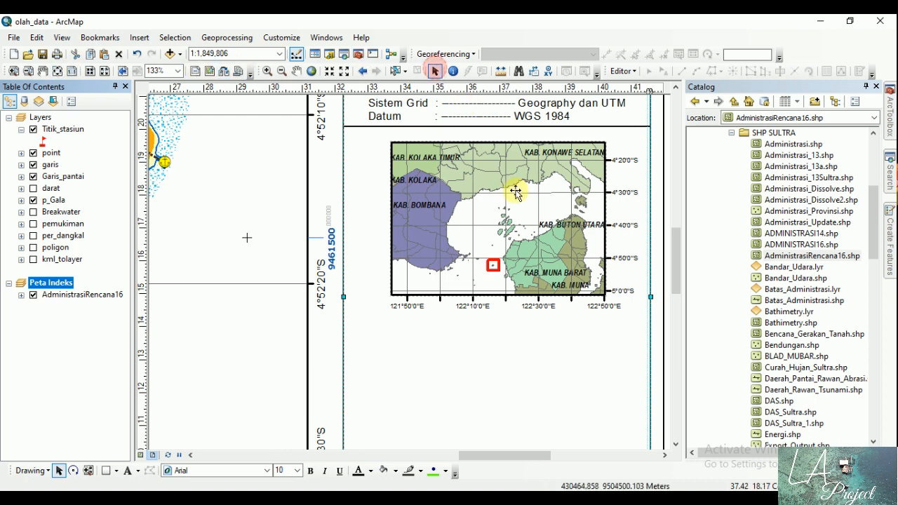
{"action": "left_click", "coordinate": [510, 203]}
{"action": "left_click_drag", "start_coordinate": [510, 203], "coordinate": [507, 205]}
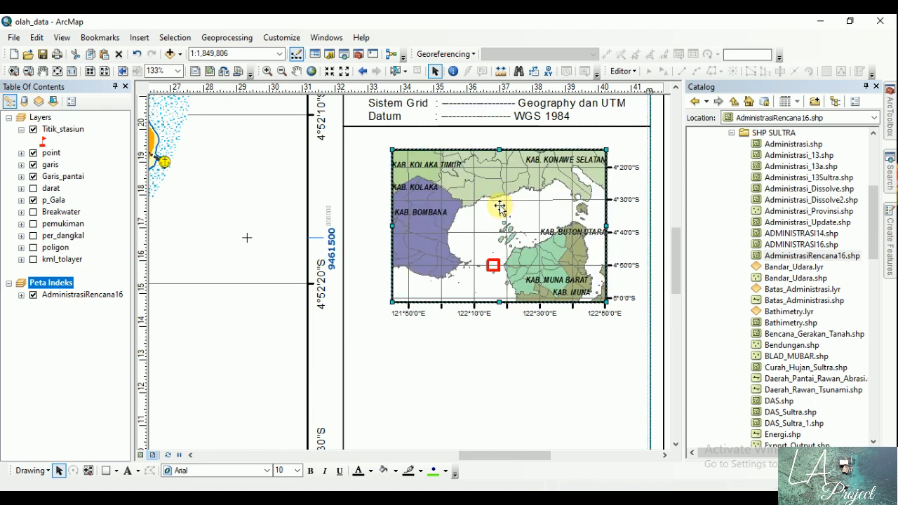
Step: Add the text "PETA INDEKS" just above the upper-left corner of the index map, beneath the divider line
{"action": "left_click", "coordinate": [127, 471]}
{"action": "left_click", "coordinate": [363, 141]}
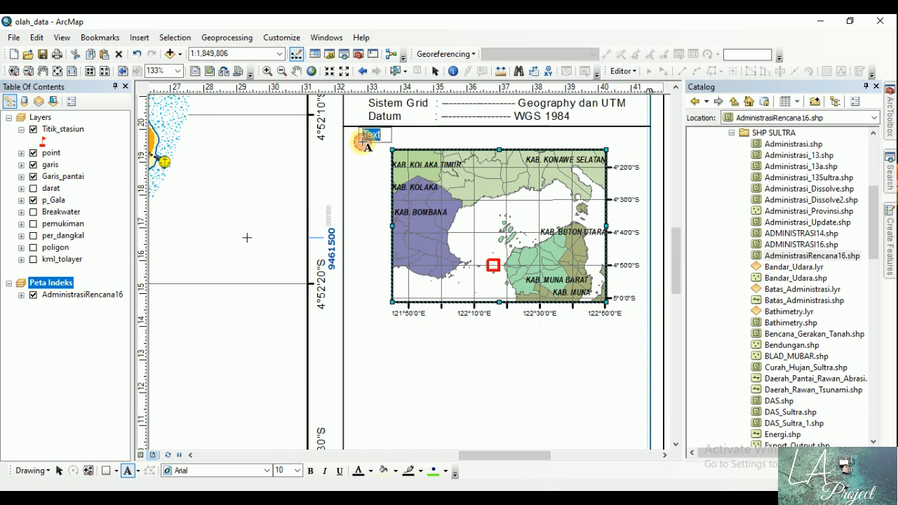
{"action": "type", "text": "PRTA"}
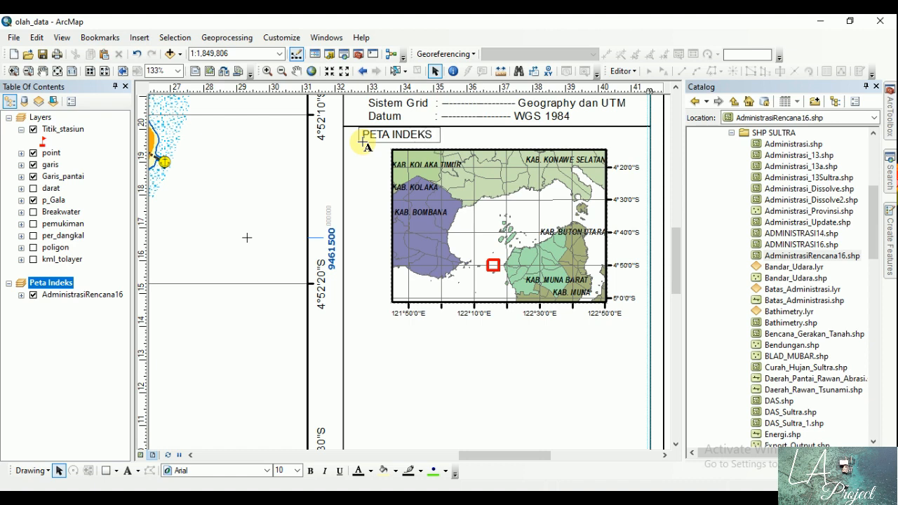
{"action": "key", "text": "Return"}
{"action": "left_click_drag", "start_coordinate": [383, 139], "coordinate": [373, 138]}
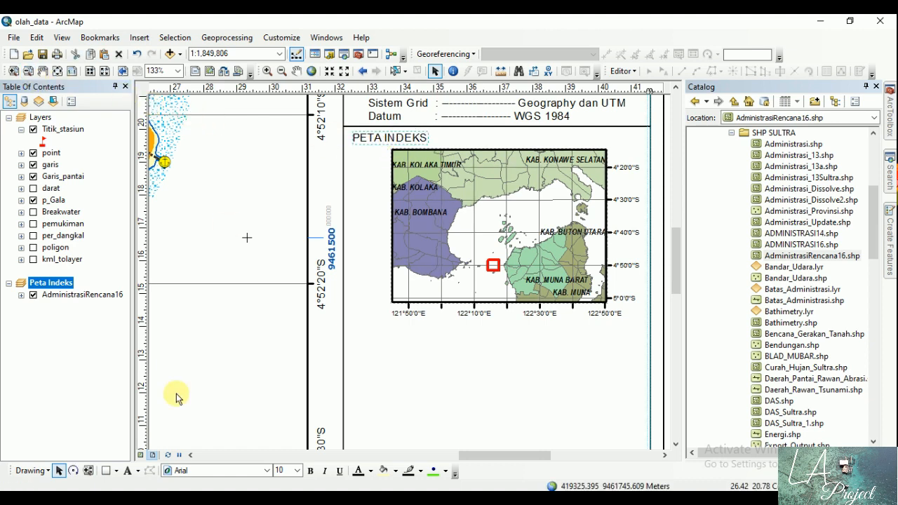
Step: Format the "PETA INDEKS" heading in bold at size 12
{"action": "left_click", "coordinate": [310, 470]}
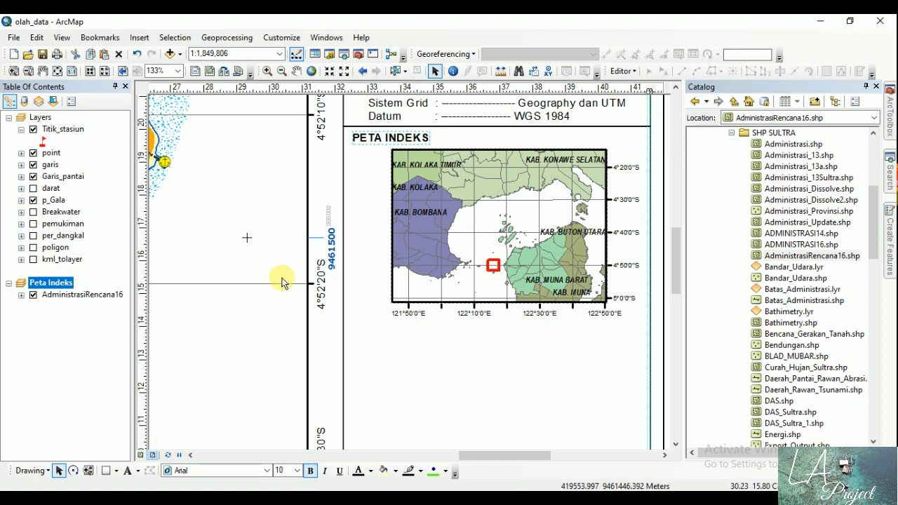
{"action": "left_click", "coordinate": [297, 470]}
{"action": "scroll", "coordinate": [289, 379], "scroll_direction": "up", "scroll_amount": 2}
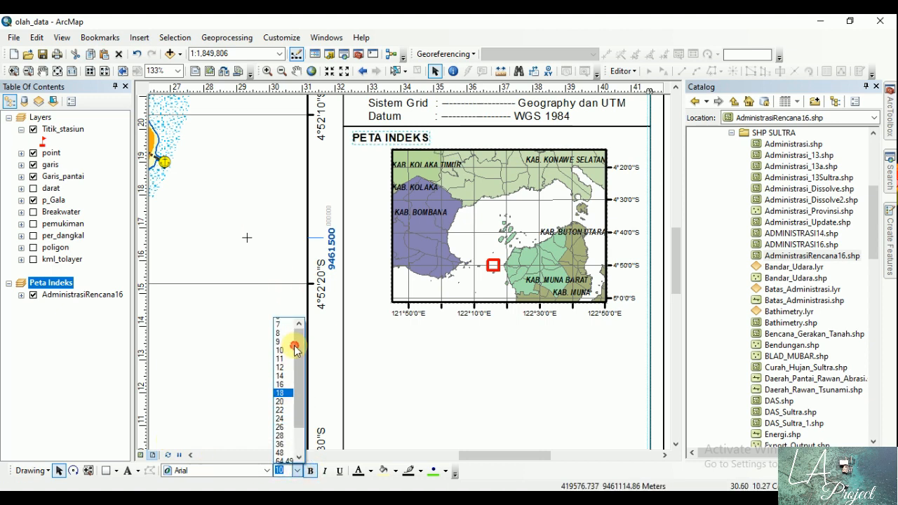
{"action": "left_click", "coordinate": [283, 381]}
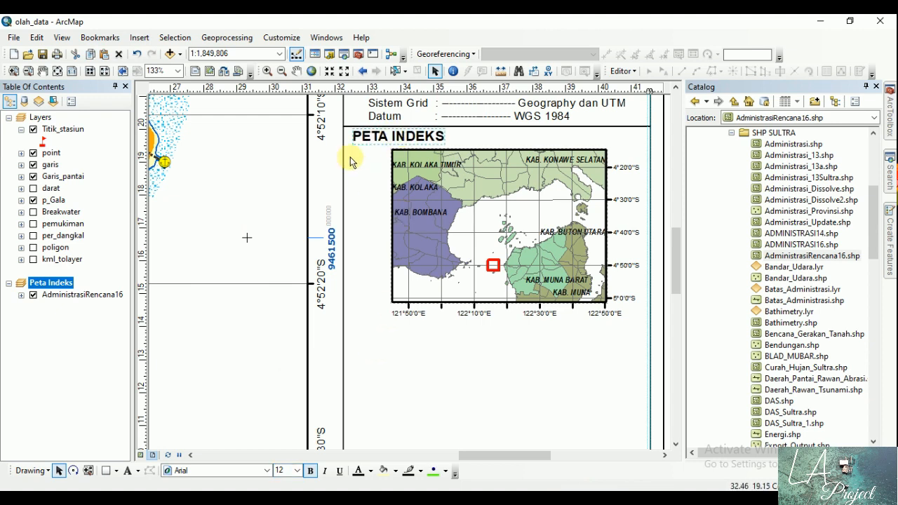
Step: Copy the horizontal divider line above "PETA INDEKS" and place the copy just below the index map, spanning the side panel
{"action": "left_click", "coordinate": [59, 71]}
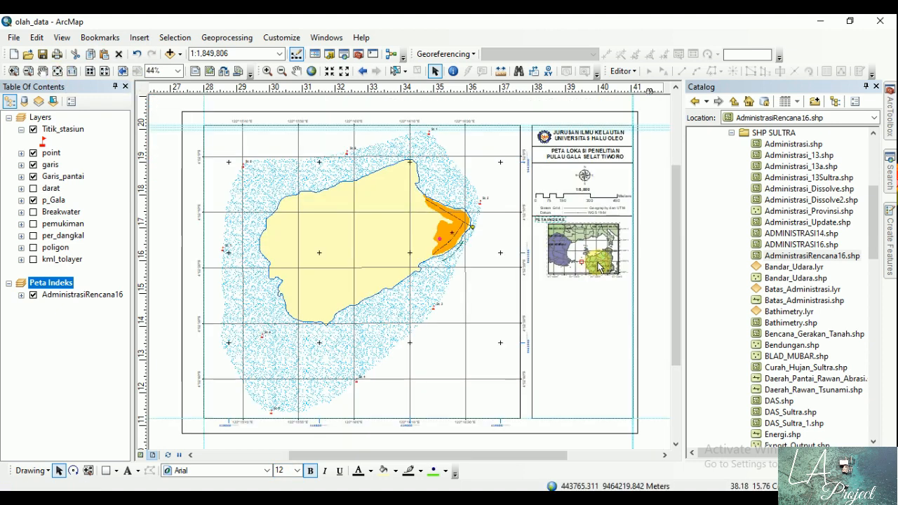
{"action": "left_click", "coordinate": [577, 116]}
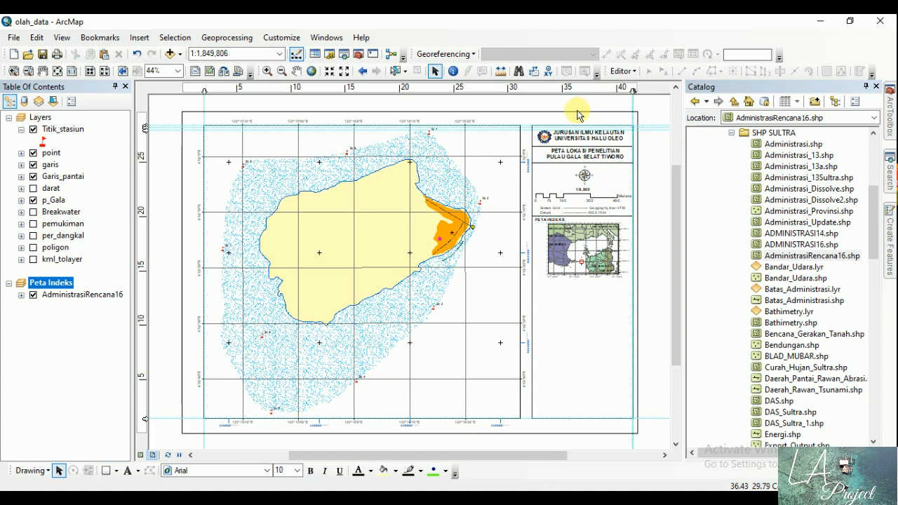
{"action": "left_click", "coordinate": [14, 71]}
{"action": "left_click_drag", "start_coordinate": [512, 255], "coordinate": [659, 336]}
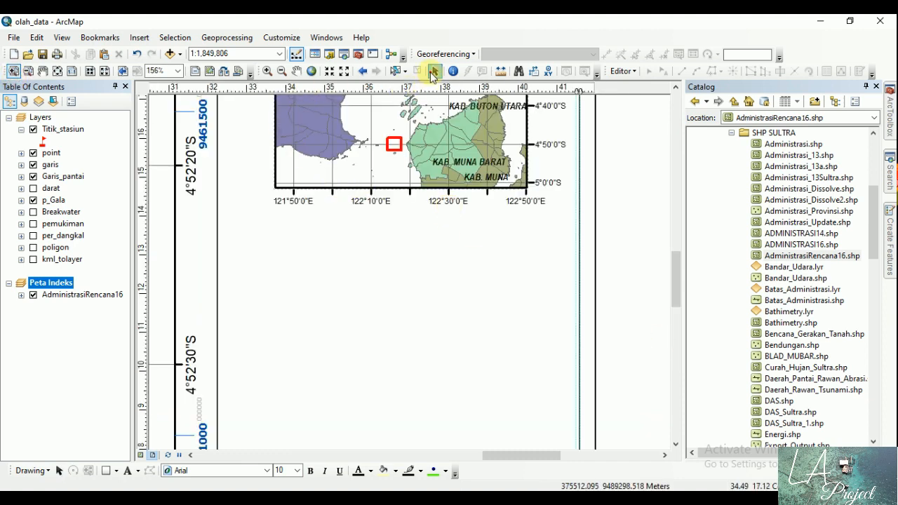
{"action": "left_click", "coordinate": [43, 71]}
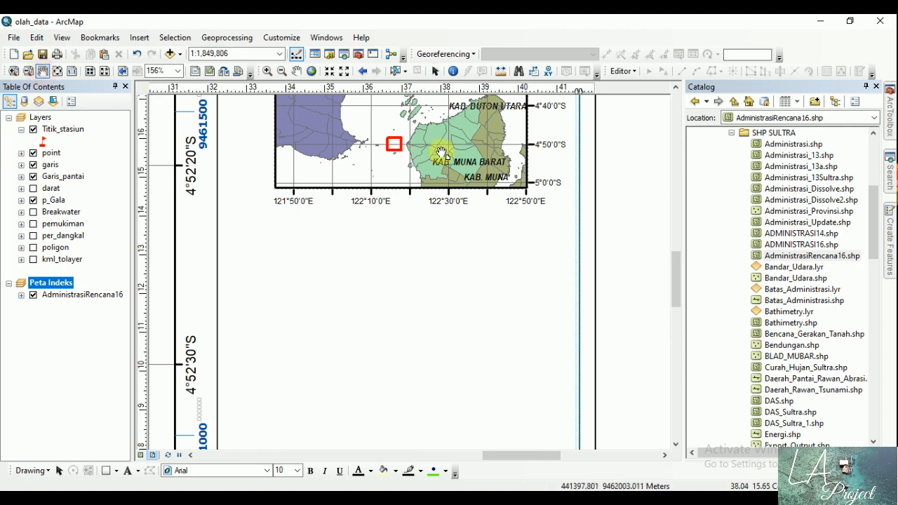
{"action": "left_click_drag", "start_coordinate": [441, 152], "coordinate": [445, 386]}
{"action": "left_click", "coordinate": [435, 71]}
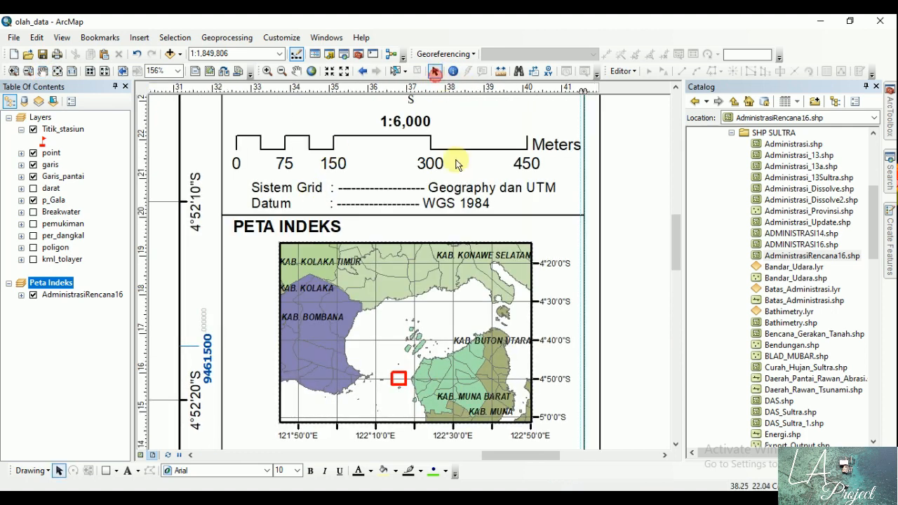
{"action": "left_click", "coordinate": [464, 215]}
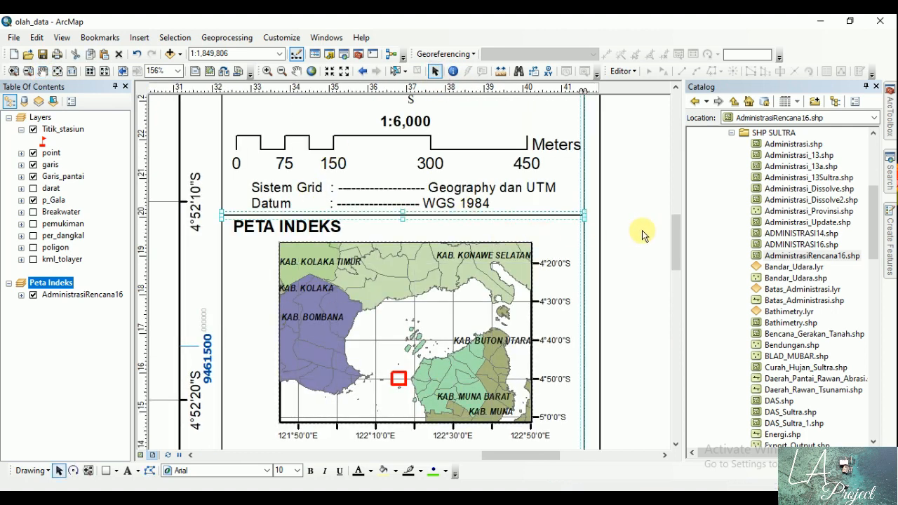
{"action": "left_click_drag", "start_coordinate": [671, 223], "coordinate": [672, 243]}
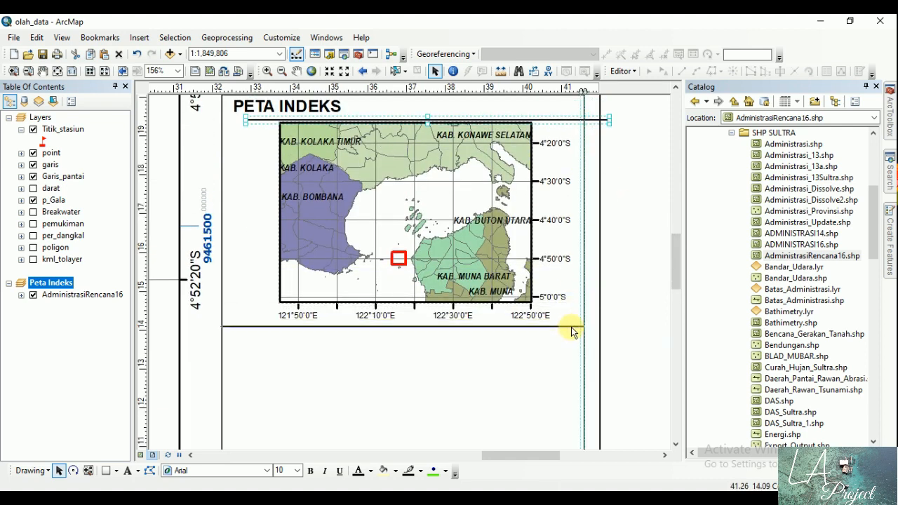
Step: Copy the "PETA INDEKS" heading to just below the new divider line and change the copy's text to "KETERANGAN"
{"action": "left_click", "coordinate": [261, 114]}
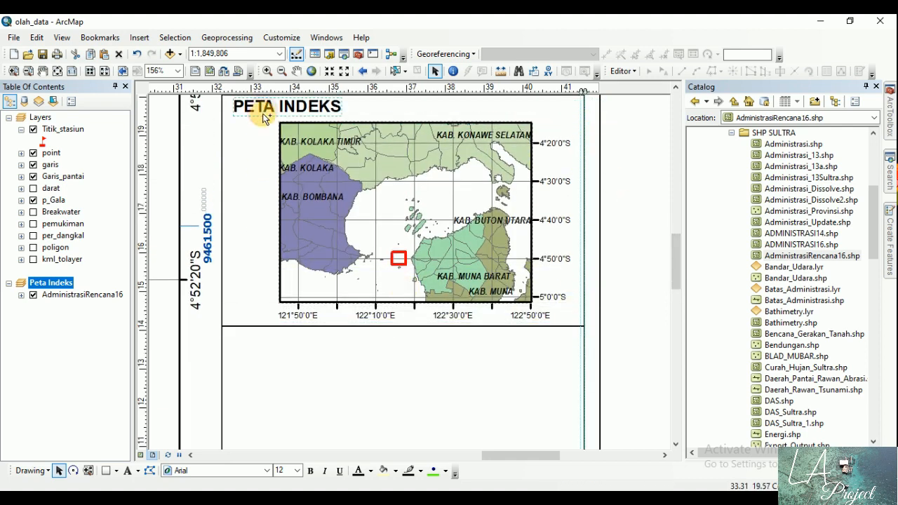
{"action": "left_click_drag", "start_coordinate": [291, 106], "coordinate": [288, 341]}
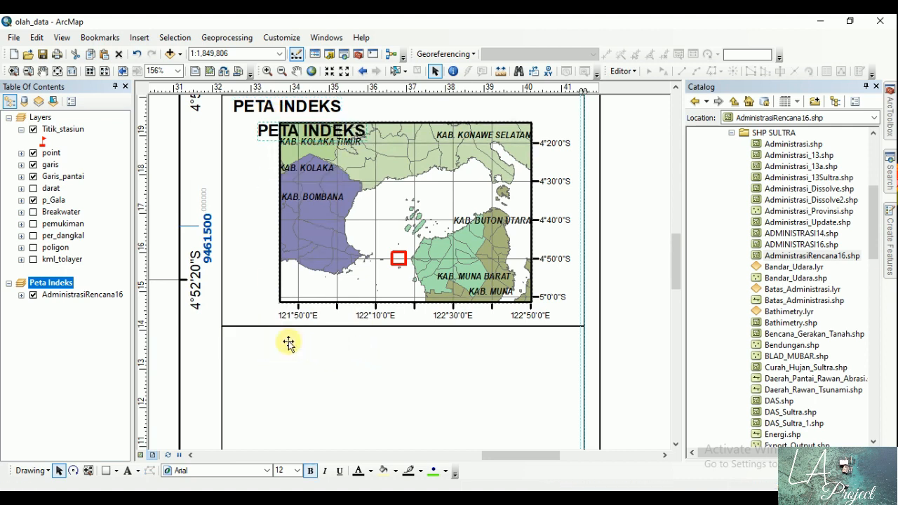
{"action": "double_click", "coordinate": [288, 341]}
{"action": "type", "text": "KE"}
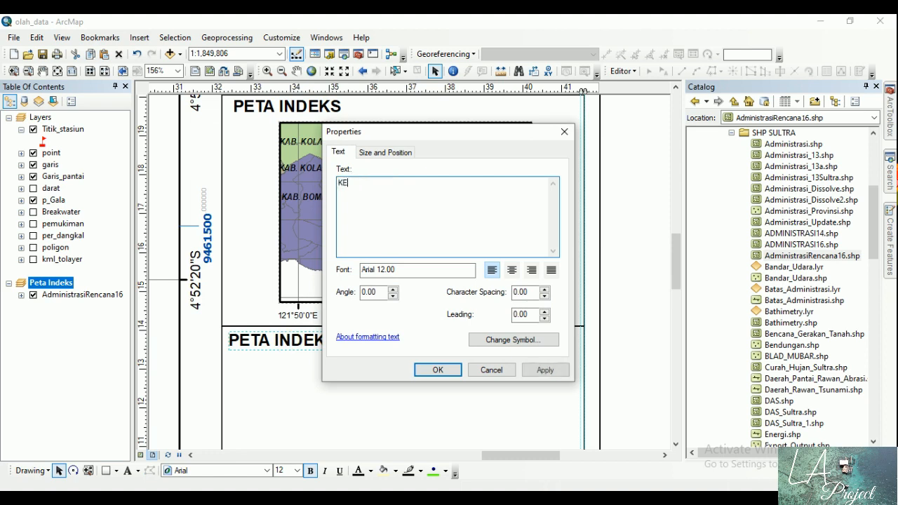
{"action": "type", "text": "TERANGAN"}
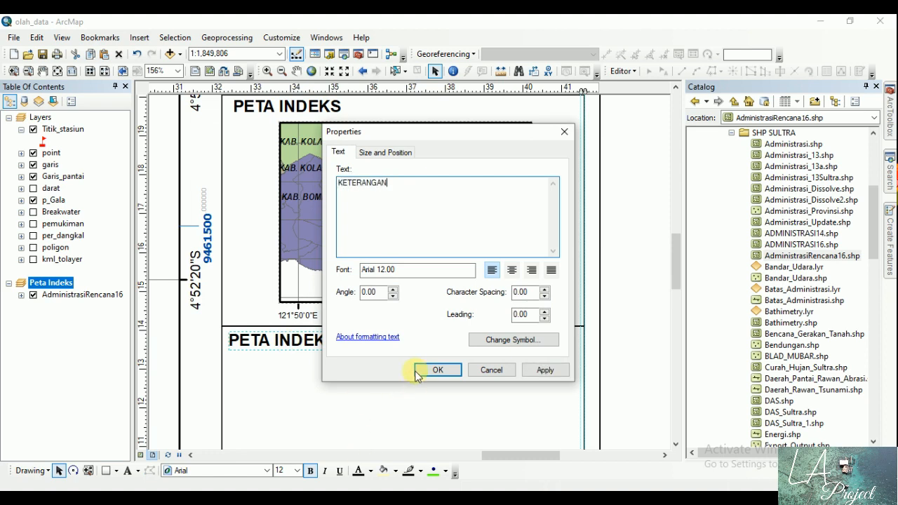
{"action": "left_click", "coordinate": [435, 370]}
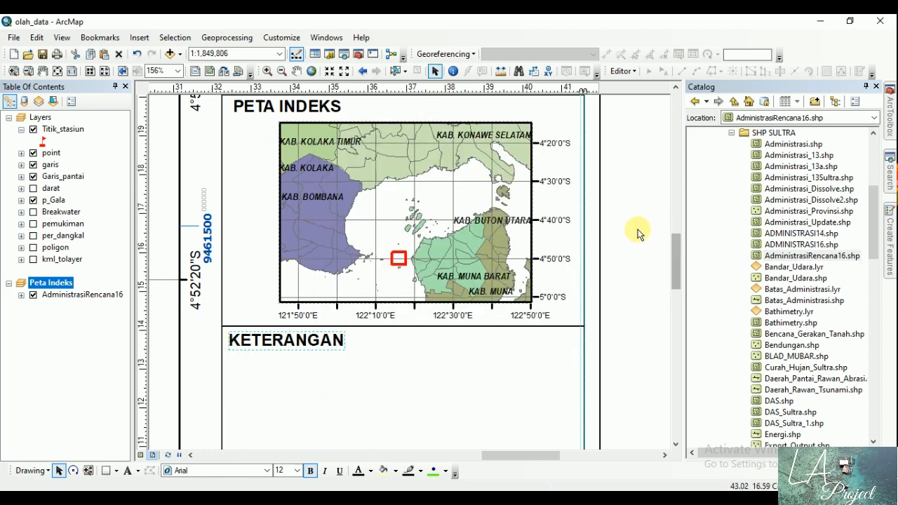
{"action": "left_click_drag", "start_coordinate": [679, 257], "coordinate": [676, 293]}
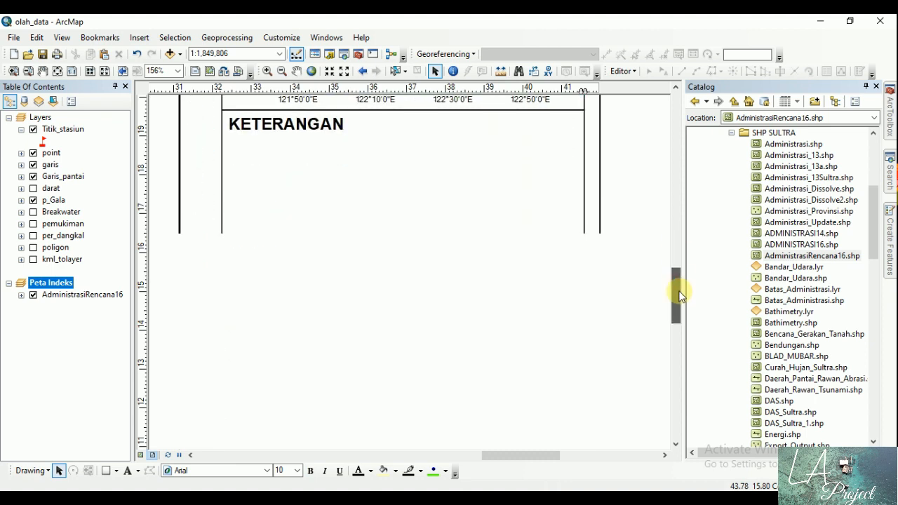
{"action": "left_click", "coordinate": [139, 37]}
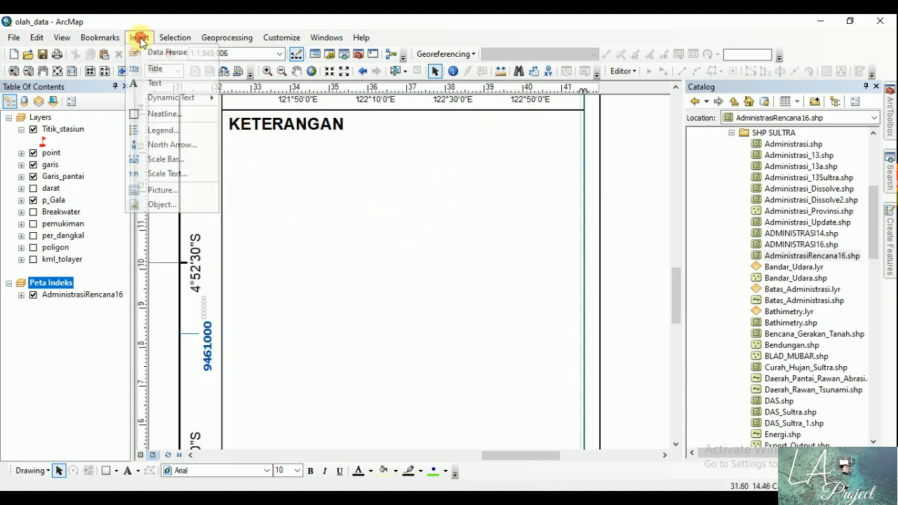
{"action": "left_click", "coordinate": [163, 130]}
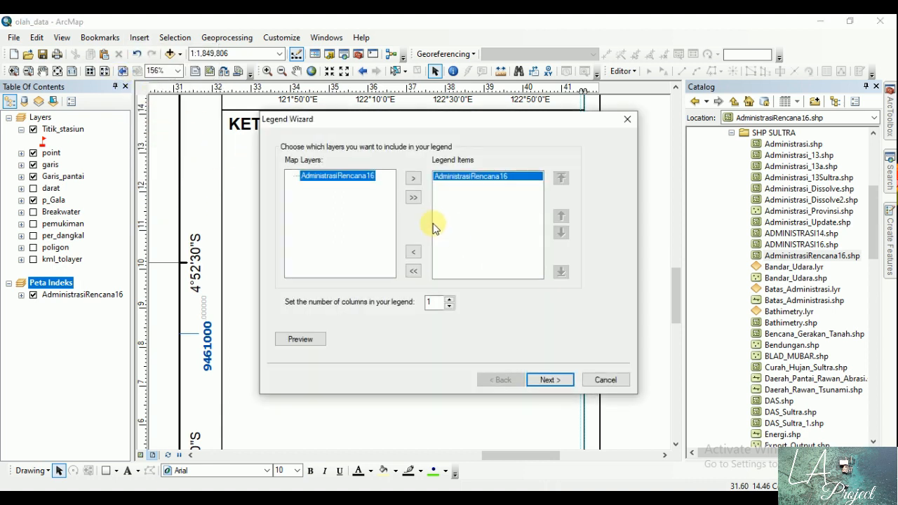
{"action": "left_click", "coordinate": [615, 381]}
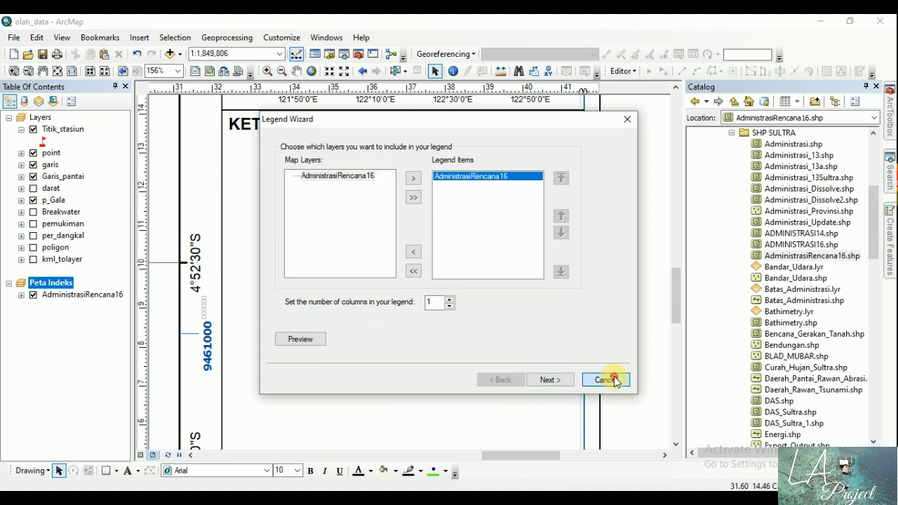
Step: Switch the active data frame to Layers and back to Peta Indeks
{"action": "right_click", "coordinate": [40, 117]}
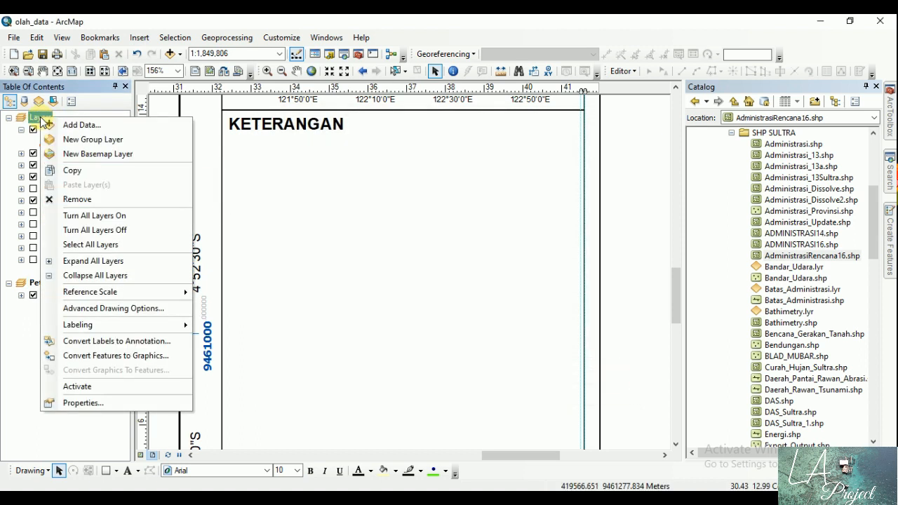
{"action": "left_click", "coordinate": [95, 388]}
{"action": "left_click", "coordinate": [53, 284]}
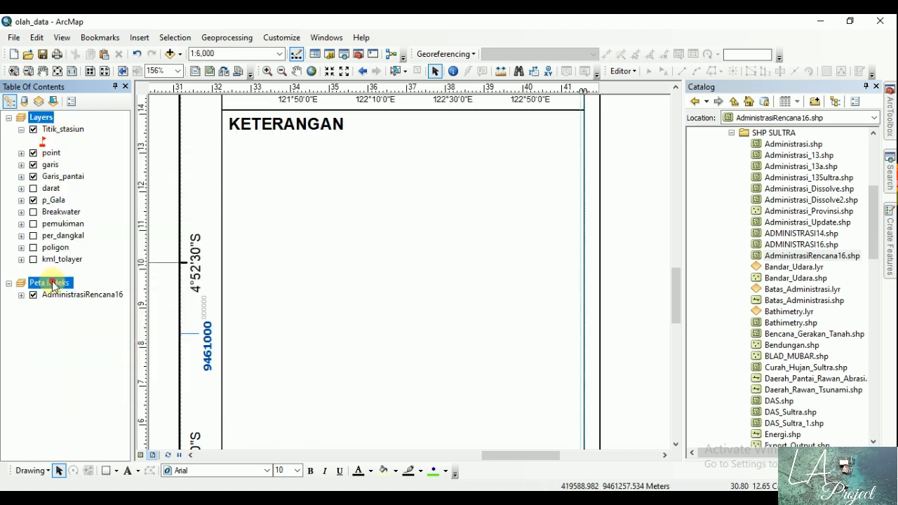
{"action": "left_click", "coordinate": [44, 118]}
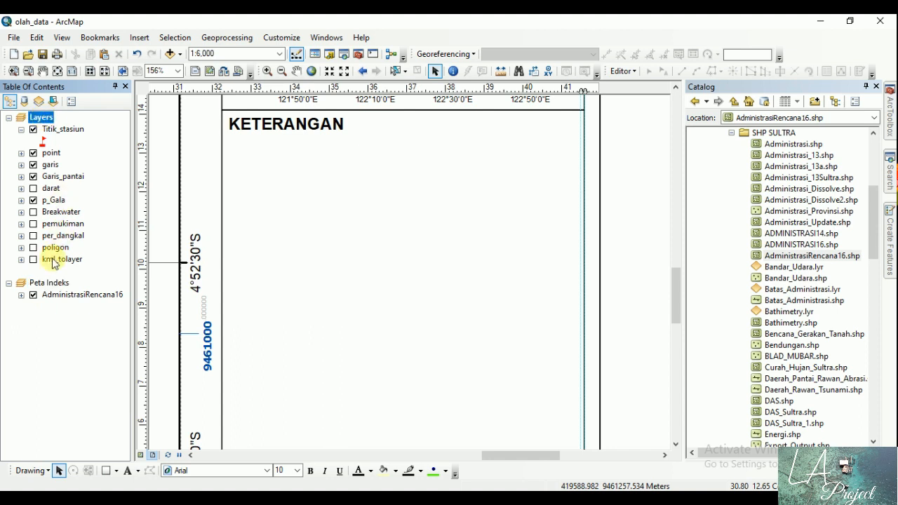
{"action": "right_click", "coordinate": [55, 283]}
{"action": "left_click", "coordinate": [79, 284]}
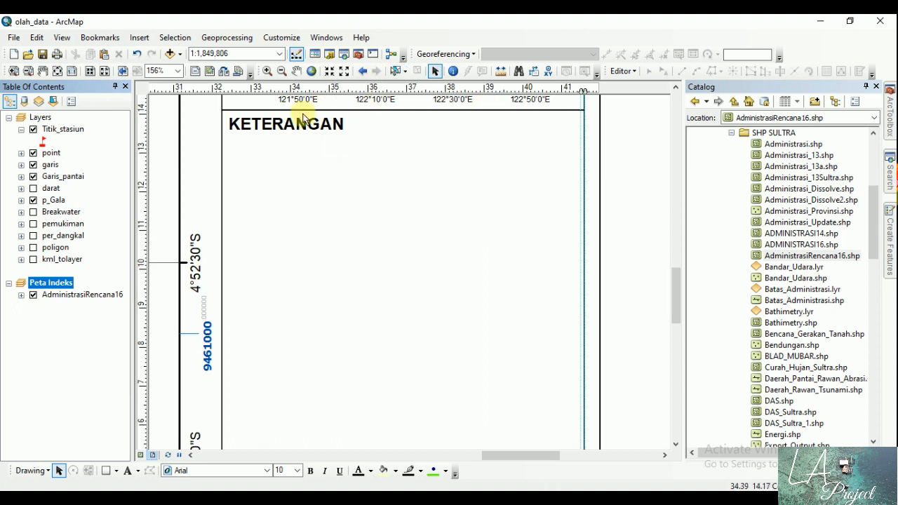
Step: Activate the Layers data frame and start inserting a legend for it
{"action": "right_click", "coordinate": [44, 118]}
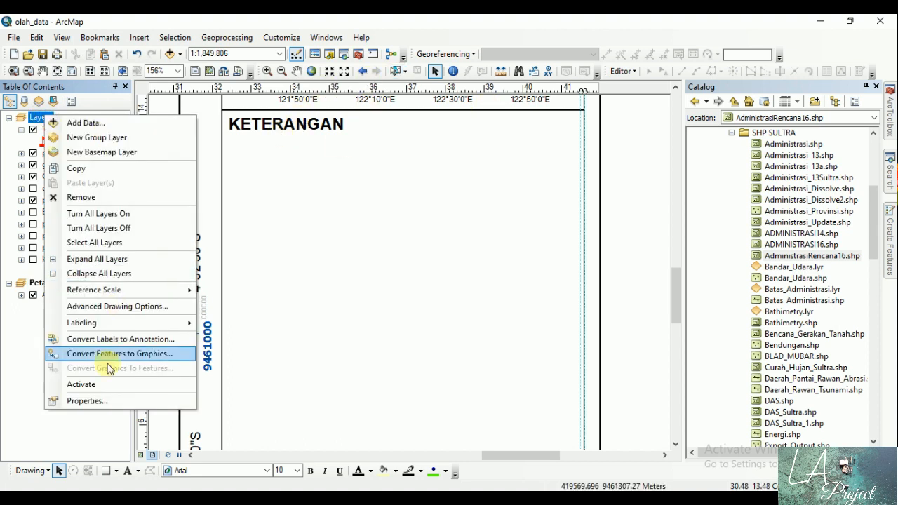
{"action": "left_click", "coordinate": [103, 384]}
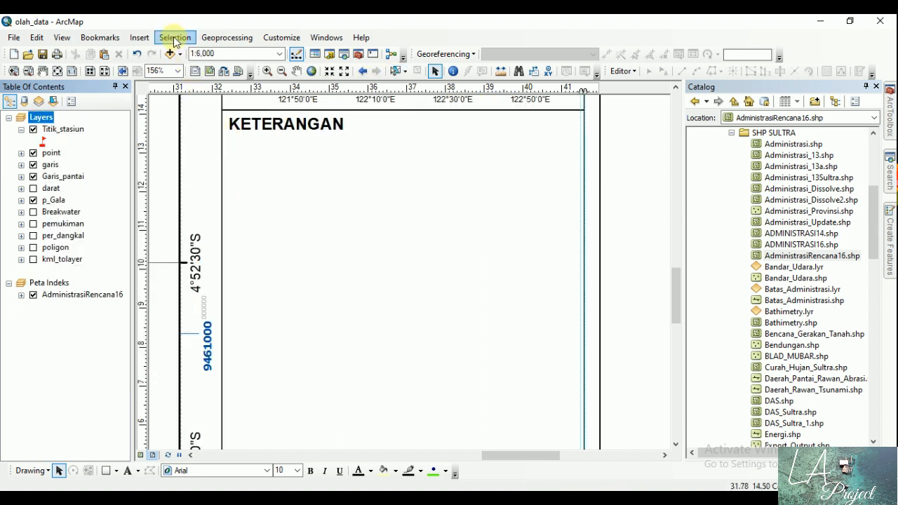
{"action": "left_click", "coordinate": [137, 41]}
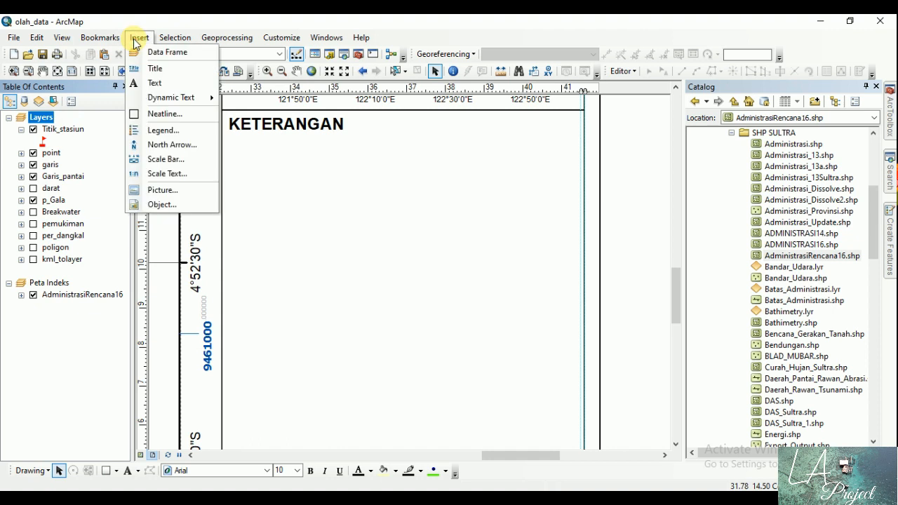
{"action": "left_click", "coordinate": [169, 131]}
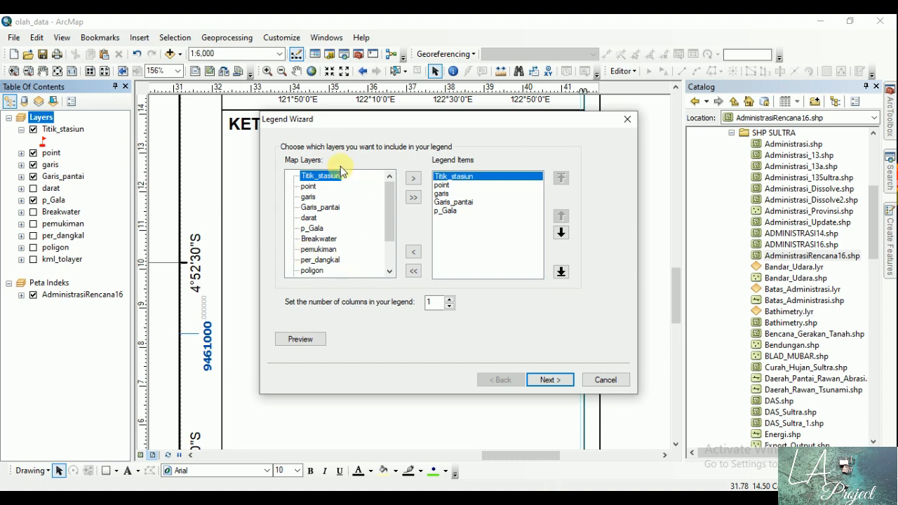
Step: Clear all preset layers from the legend items of the new legend
{"action": "left_click_drag", "start_coordinate": [425, 120], "coordinate": [457, 110]}
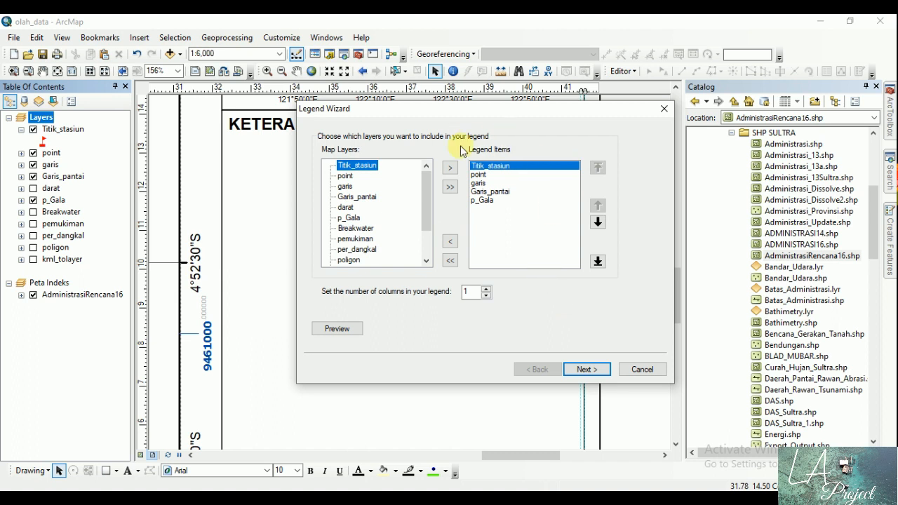
{"action": "left_click", "coordinate": [484, 175]}
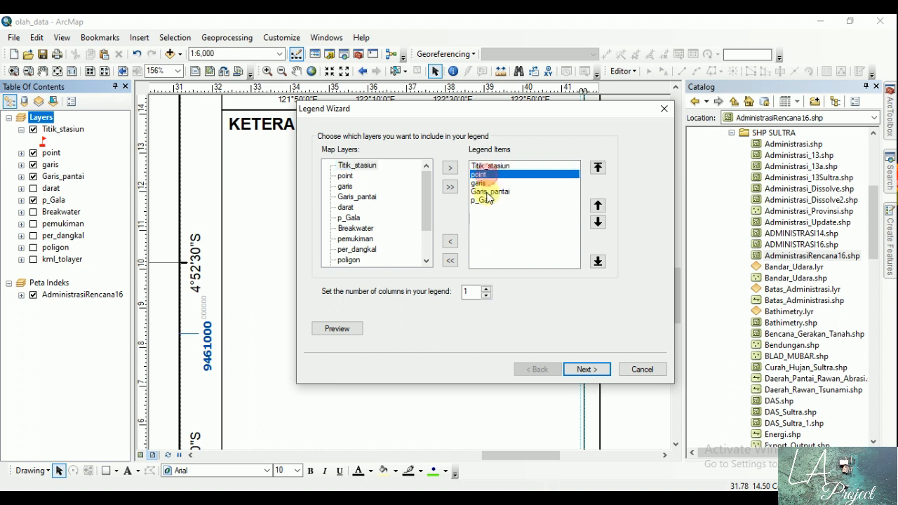
{"action": "left_click", "coordinate": [486, 191]}
{"action": "left_click", "coordinate": [485, 200]}
{"action": "left_click", "coordinate": [482, 168]}
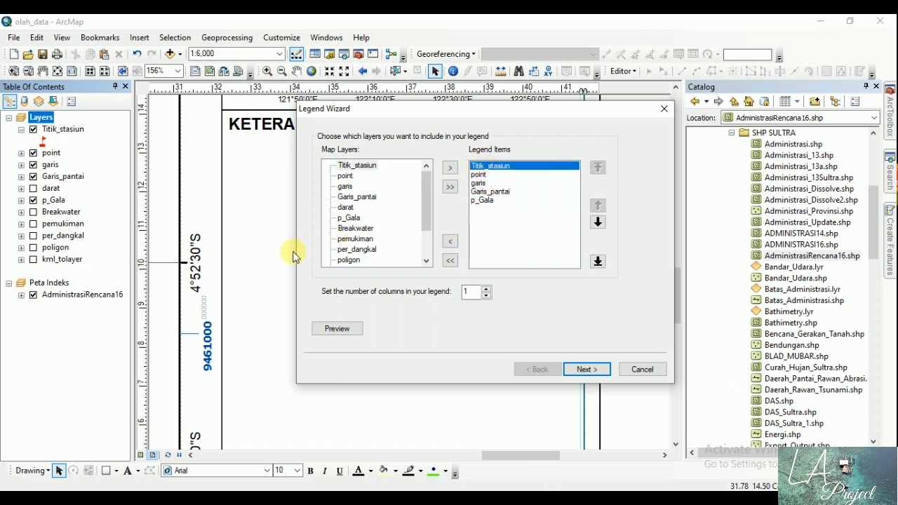
{"action": "left_click", "coordinate": [450, 261]}
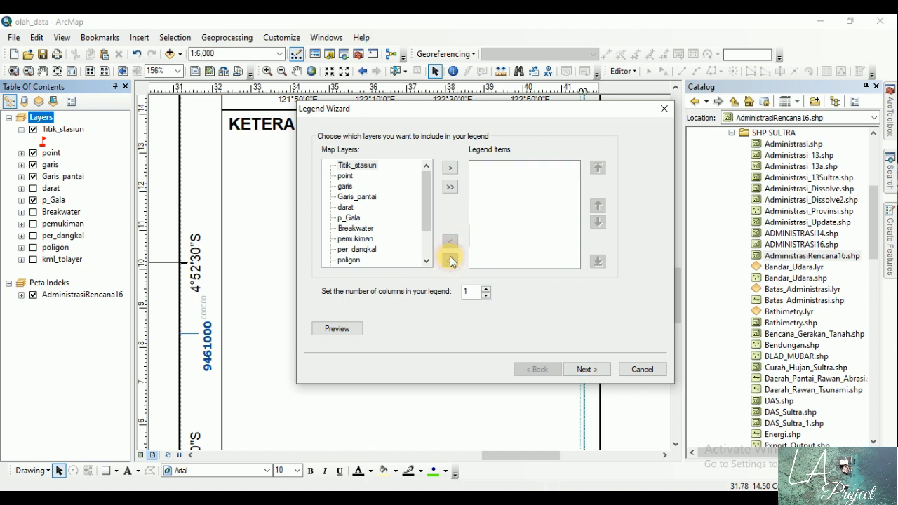
Step: Add the Titik_stasiun layer and then the point layer to the legend items
{"action": "left_click_drag", "start_coordinate": [427, 212], "coordinate": [429, 200]}
{"action": "left_click", "coordinate": [373, 166]}
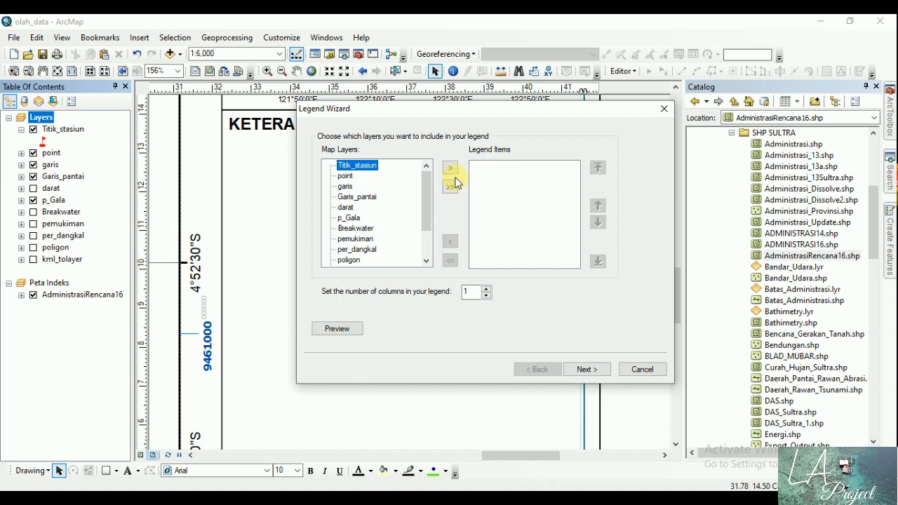
{"action": "left_click", "coordinate": [450, 167]}
{"action": "left_click", "coordinate": [362, 165]}
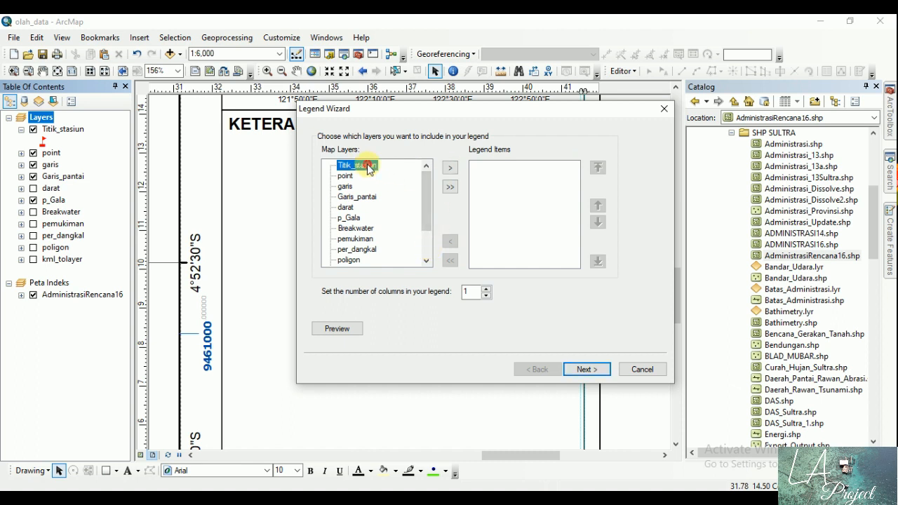
{"action": "left_click", "coordinate": [450, 167]}
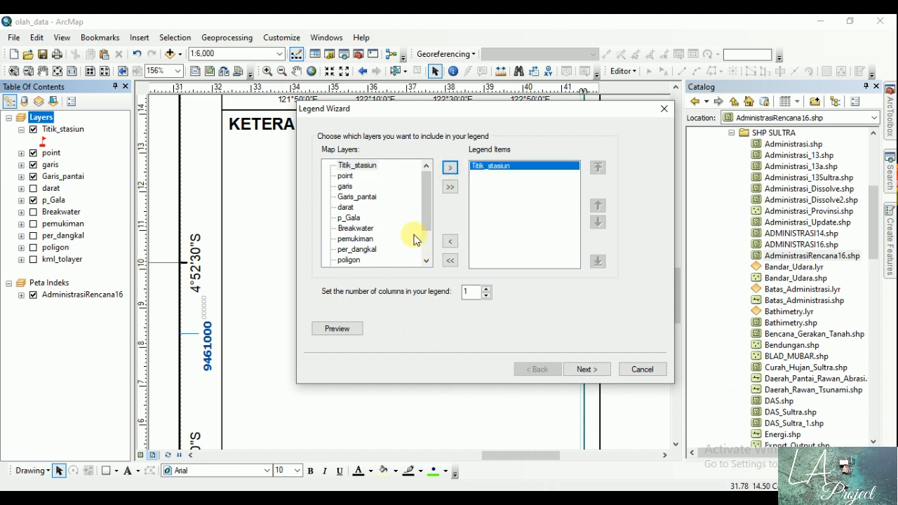
{"action": "left_click", "coordinate": [357, 197]}
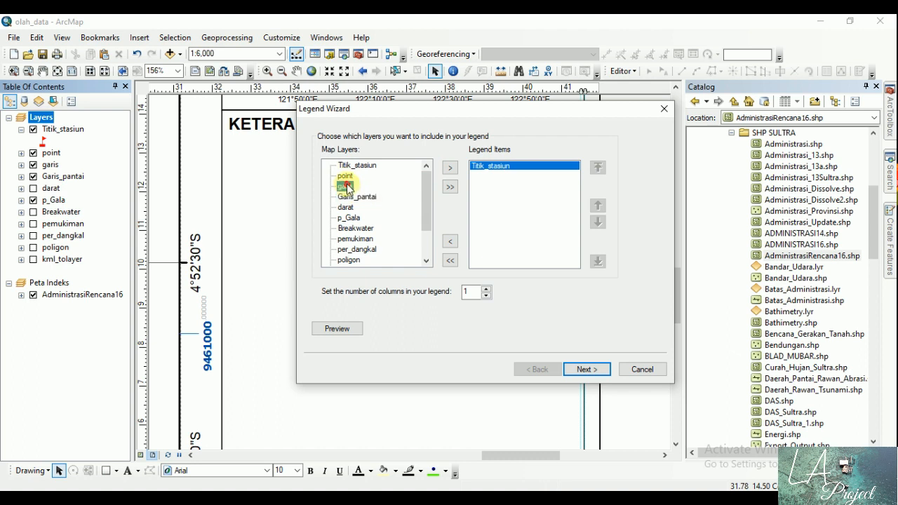
{"action": "mouse_move", "coordinate": [424, 189]}
{"action": "left_mouse_down"}
{"action": "mouse_move", "coordinate": [424, 231]}
{"action": "mouse_move", "coordinate": [420, 183]}
{"action": "left_mouse_up"}
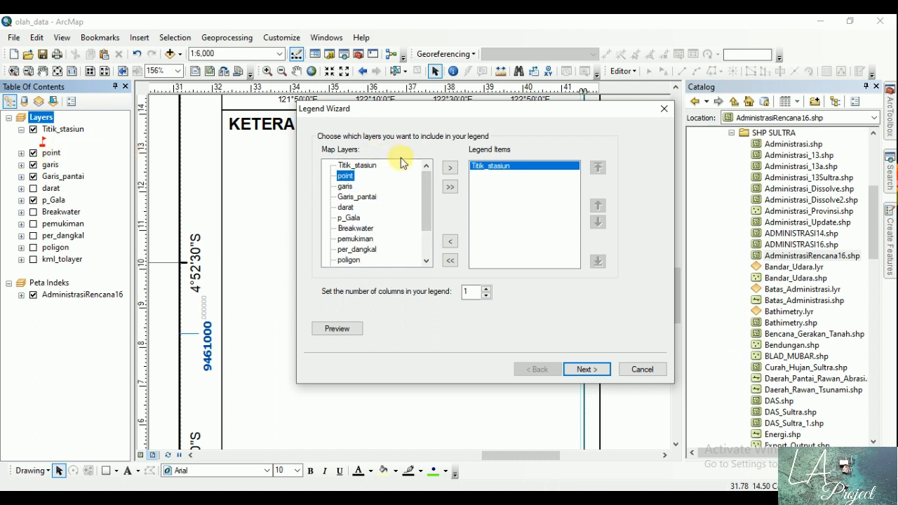
{"action": "left_click", "coordinate": [451, 170]}
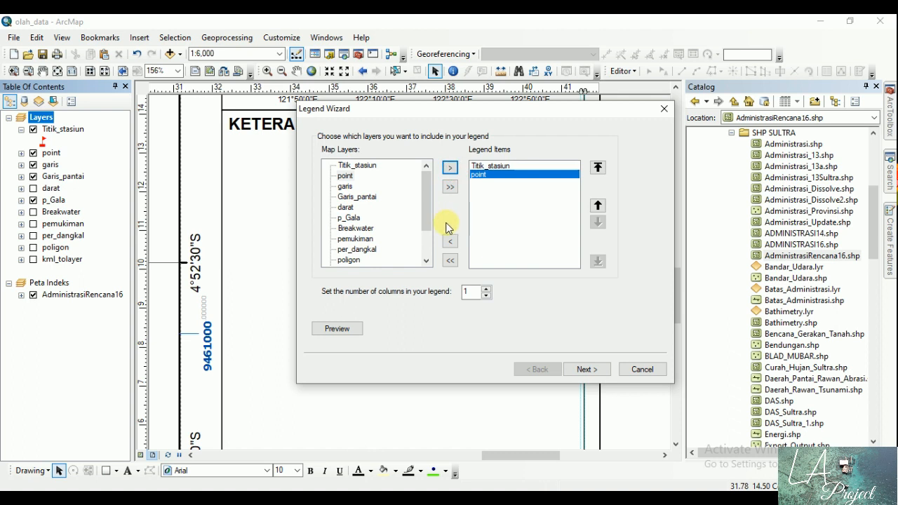
Step: Add the Garis_pantai, garis and p_Gala layers, in that order, below point in the legend items
{"action": "left_click", "coordinate": [362, 197]}
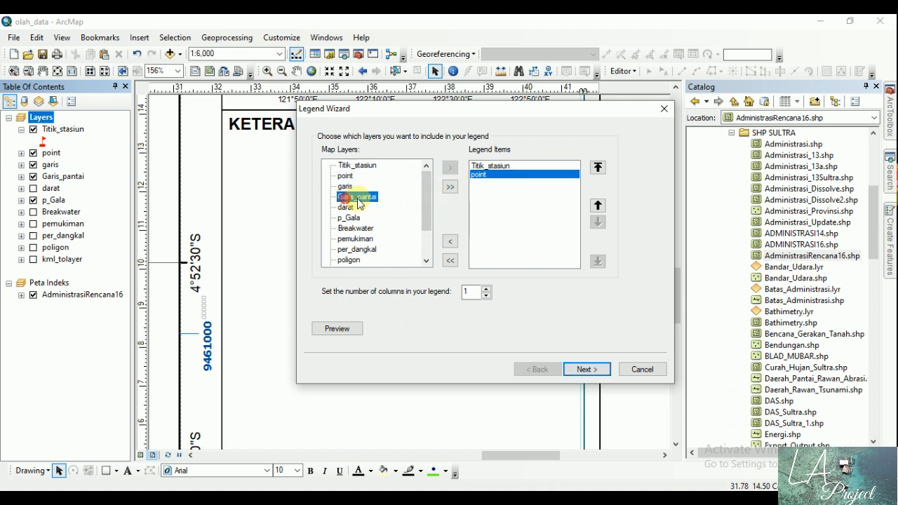
{"action": "left_click", "coordinate": [450, 169]}
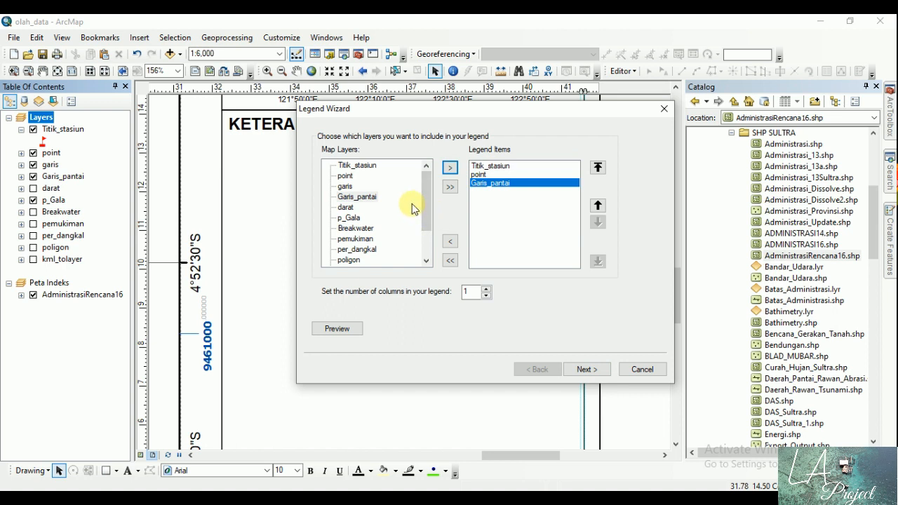
{"action": "left_click", "coordinate": [347, 187]}
{"action": "left_click", "coordinate": [450, 167]}
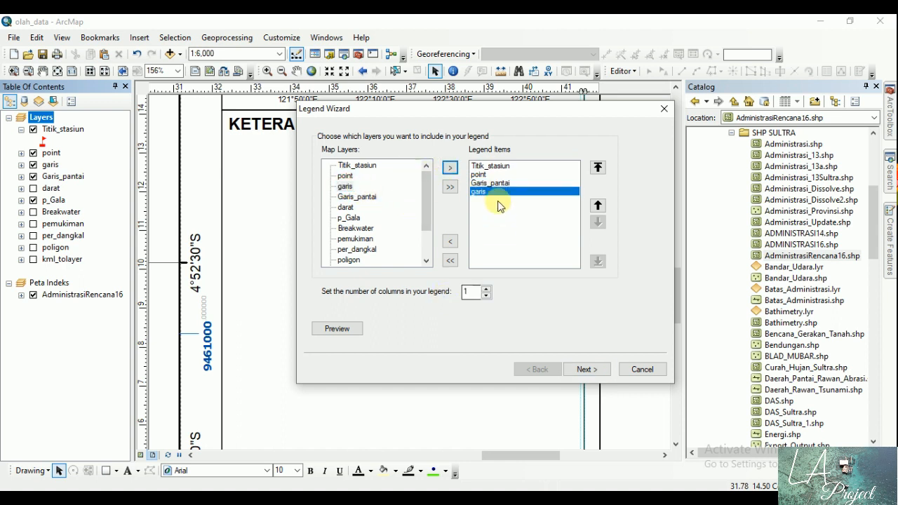
{"action": "left_click", "coordinate": [349, 218]}
{"action": "left_click", "coordinate": [450, 167]}
Step: Create the legend with the default title, frame, patch and spacing settings
{"action": "left_click", "coordinate": [587, 369]}
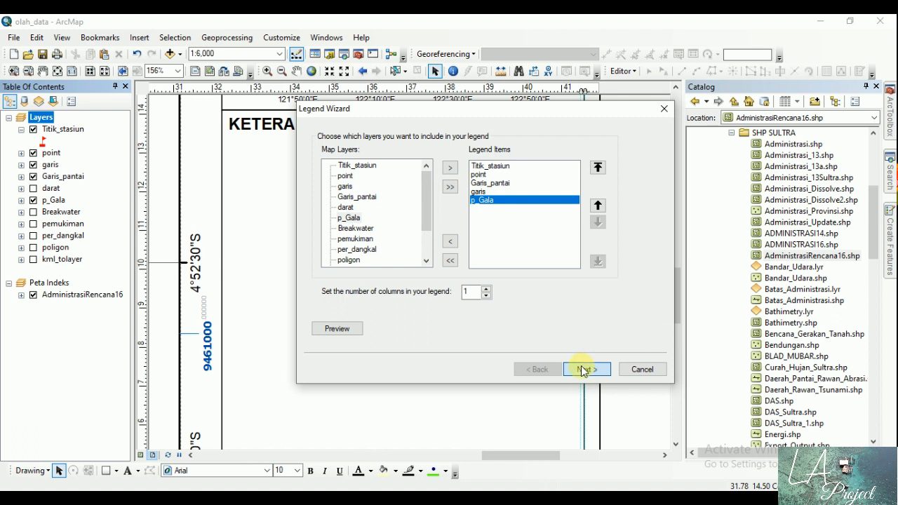
{"action": "left_click", "coordinate": [582, 371]}
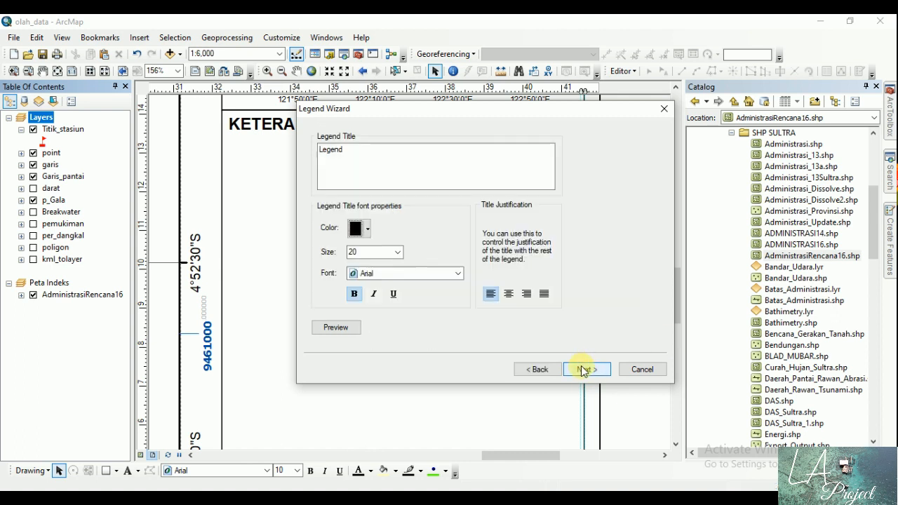
{"action": "left_click", "coordinate": [582, 369]}
{"action": "left_click", "coordinate": [581, 370]}
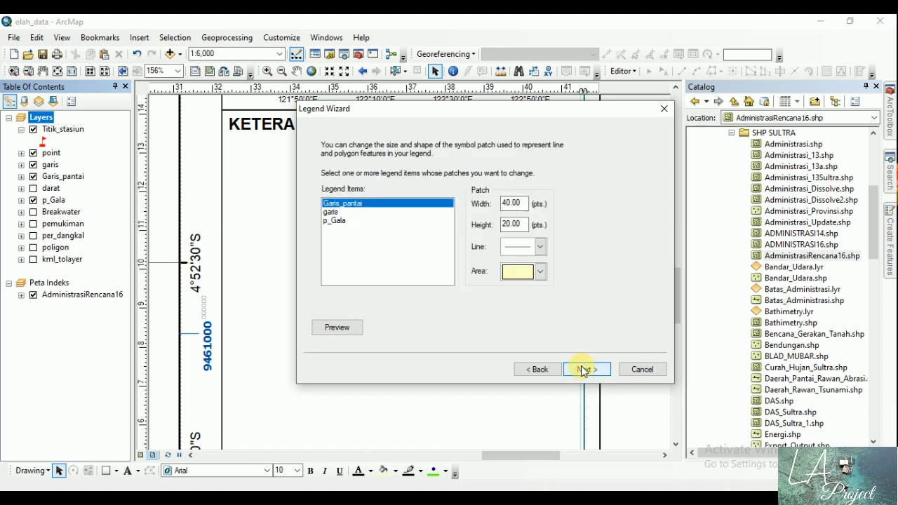
{"action": "left_click", "coordinate": [581, 370]}
{"action": "left_click", "coordinate": [582, 370]}
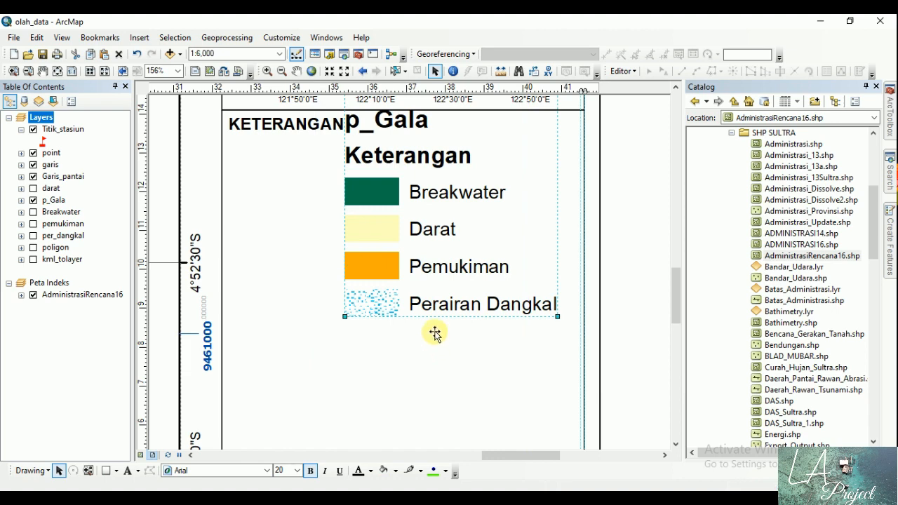
Step: Move the legend slightly left so it sits under the "KETERANGAN" heading in the side panel, and deselect it
{"action": "left_click", "coordinate": [58, 72]}
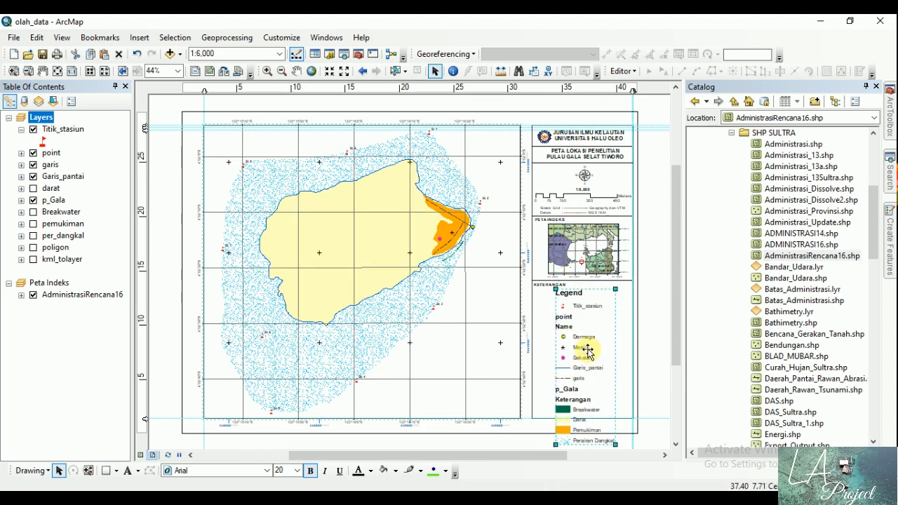
{"action": "left_click_drag", "start_coordinate": [588, 345], "coordinate": [580, 344]}
{"action": "left_click", "coordinate": [656, 301]}
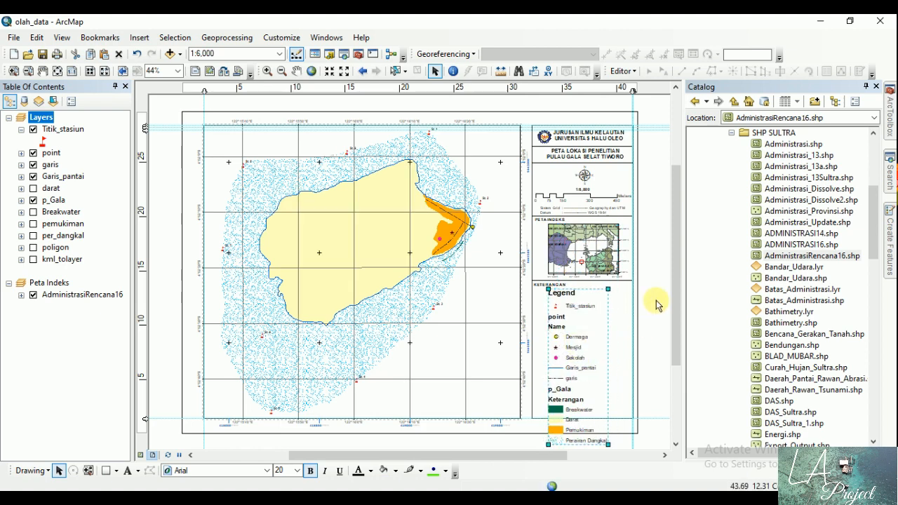
{"action": "left_click", "coordinate": [582, 338]}
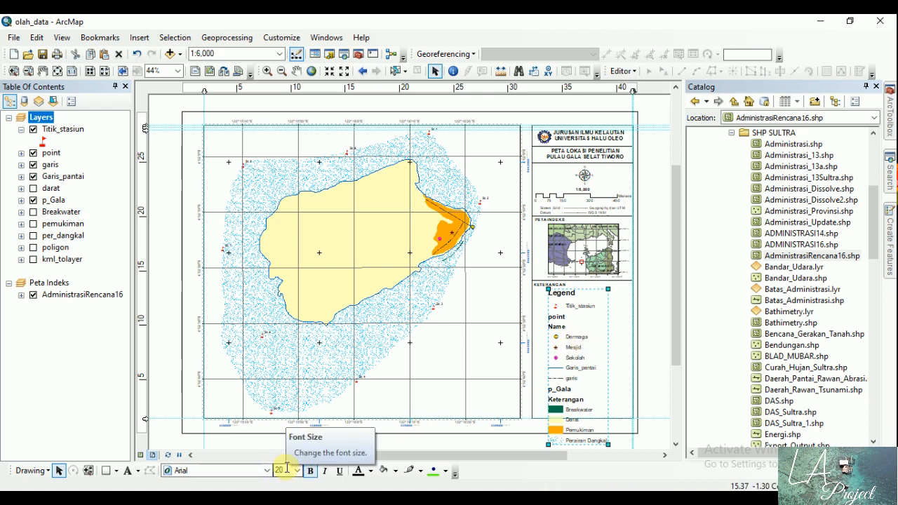
{"action": "left_click", "coordinate": [649, 255]}
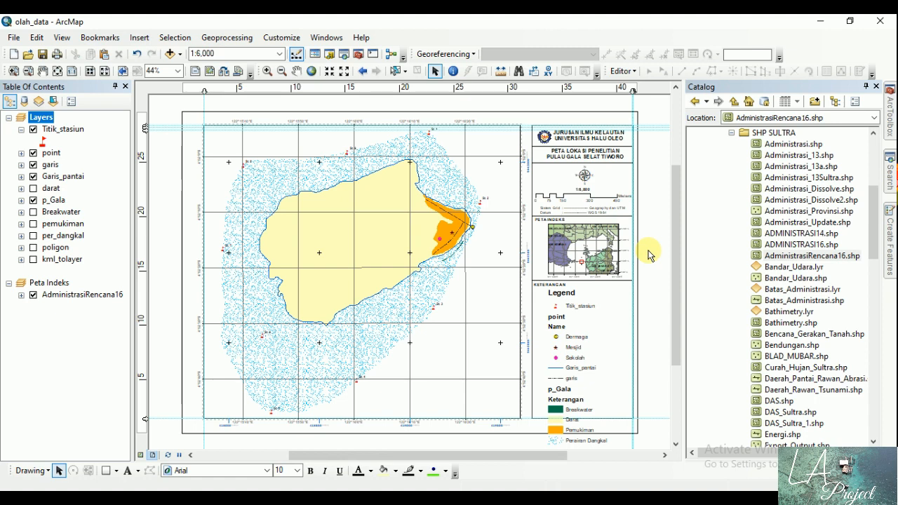
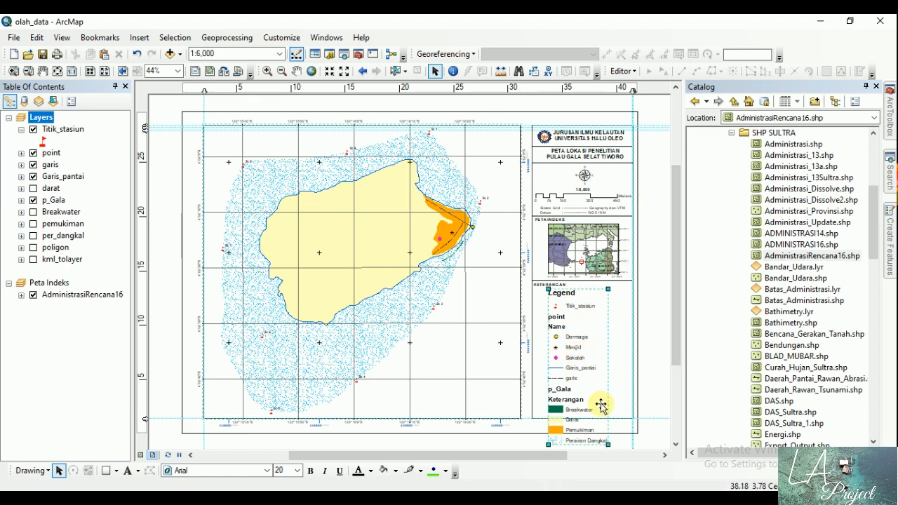
Step: Shrink the legend so it fits inside the "KETERANGAN" box of the side panel and convert it to graphics
{"action": "left_click_drag", "start_coordinate": [606, 443], "coordinate": [593, 413]}
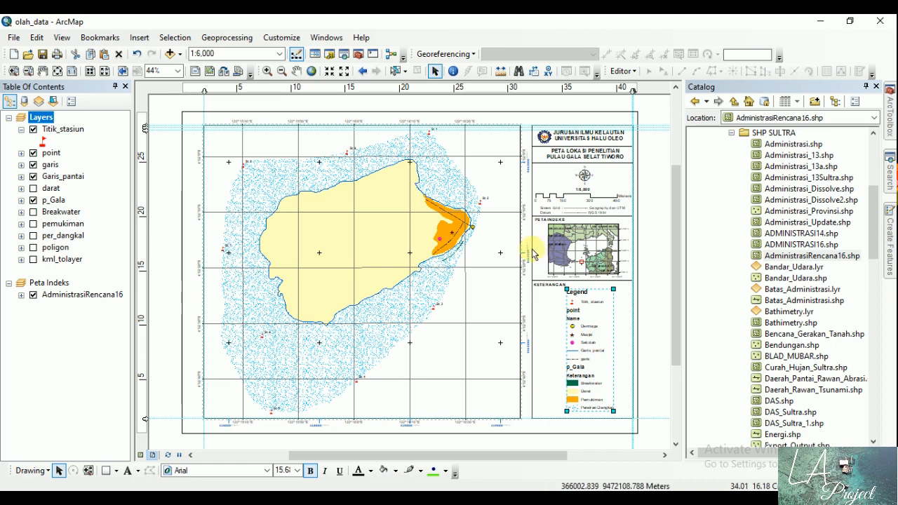
{"action": "right_click", "coordinate": [590, 340]}
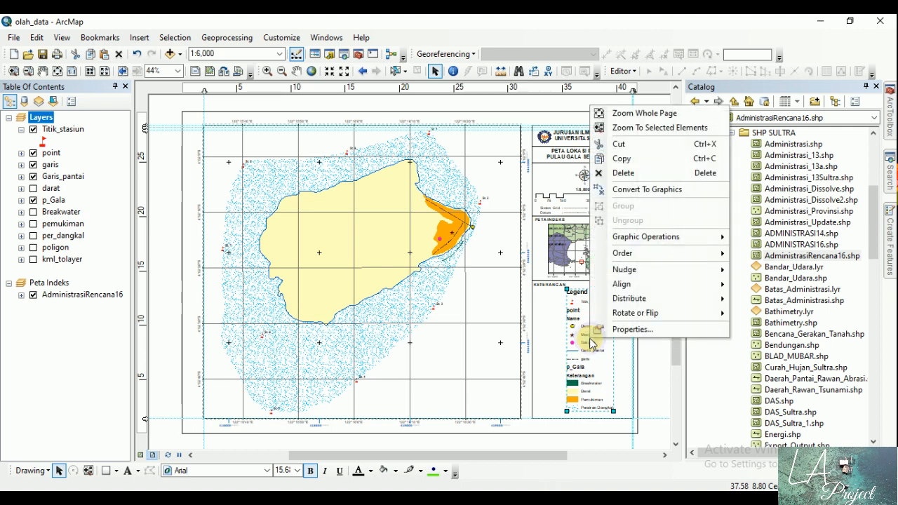
{"action": "left_click", "coordinate": [630, 195]}
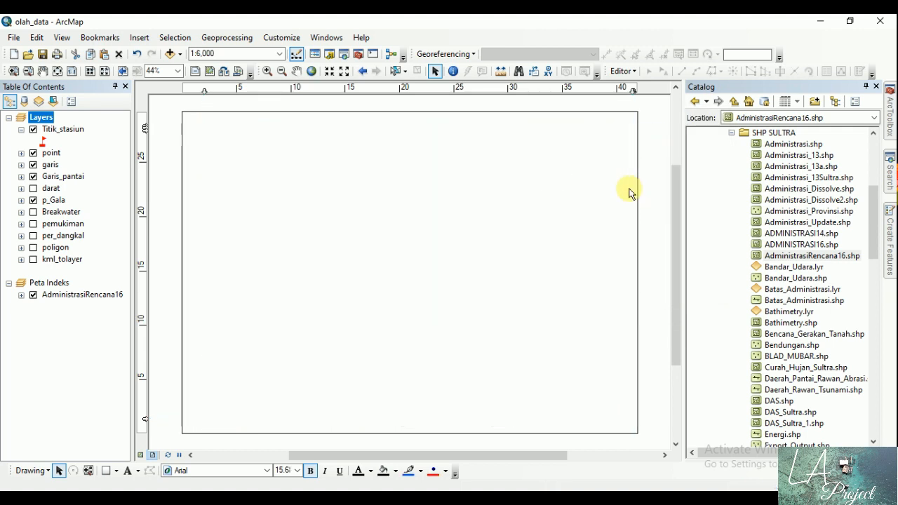
Step: Ungroup the converted legend twice to separate it into individual symbols and text labels, and deselect everything
{"action": "right_click", "coordinate": [585, 323]}
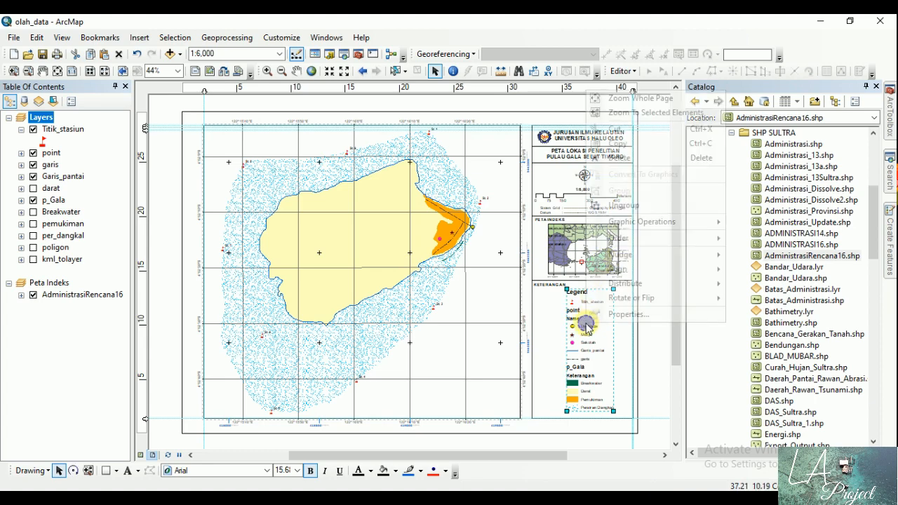
{"action": "left_click", "coordinate": [626, 206]}
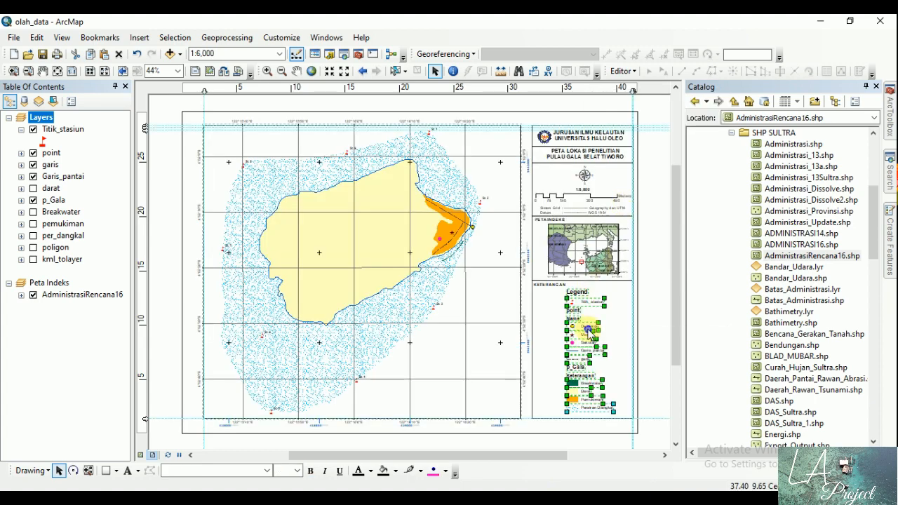
{"action": "right_click", "coordinate": [588, 327]}
{"action": "left_click", "coordinate": [617, 212]}
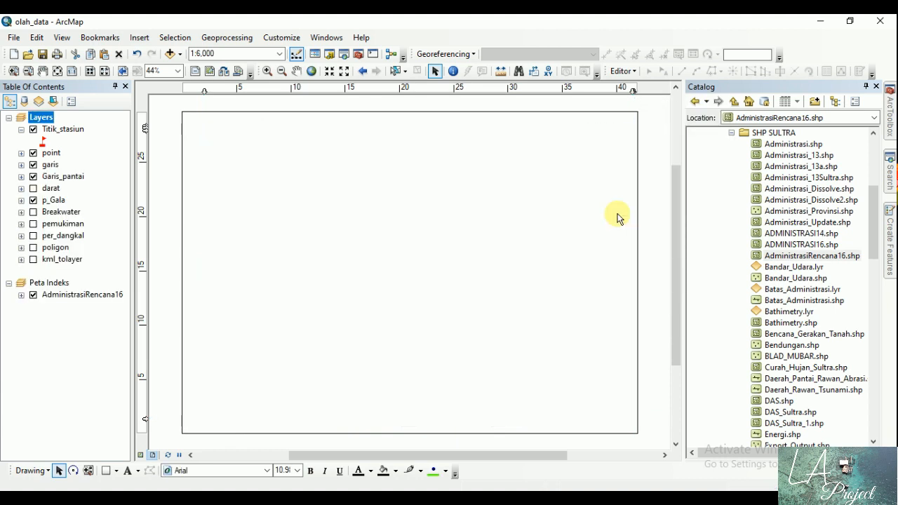
{"action": "left_click", "coordinate": [651, 261]}
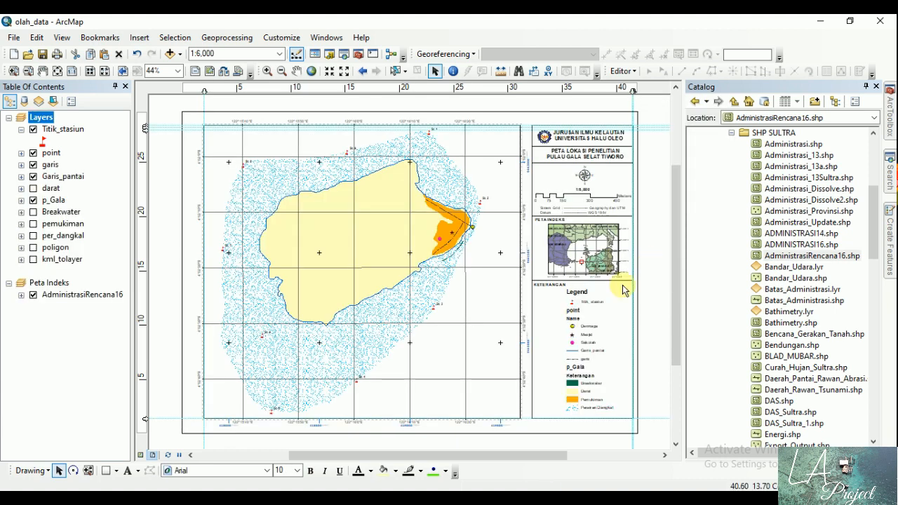
Step: Delete the "Legend", "point", "Name", "p_Gala" and "Keterangan" headings from the legend graphics
{"action": "left_click", "coordinate": [583, 293]}
{"action": "key", "text": "Delete"}
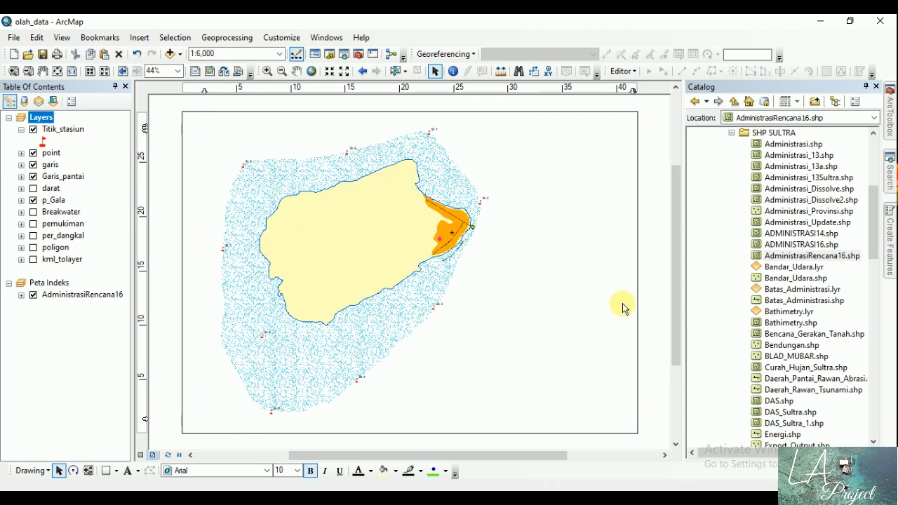
{"action": "key", "text": "Delete"}
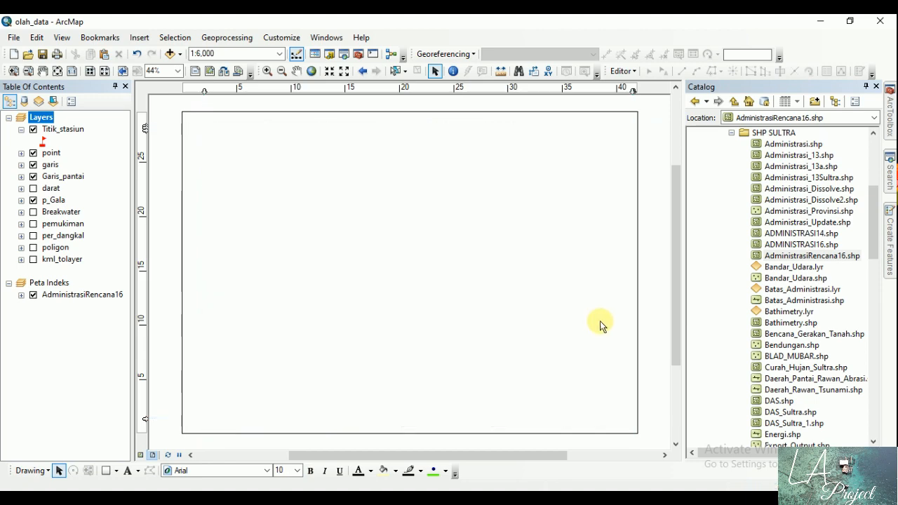
{"action": "left_click", "coordinate": [576, 321]}
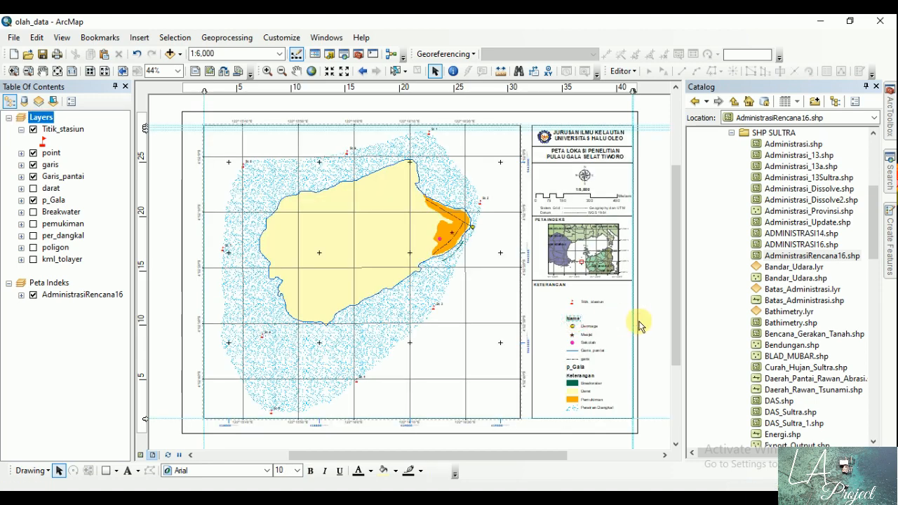
{"action": "key", "text": "Delete"}
{"action": "left_click", "coordinate": [581, 370]}
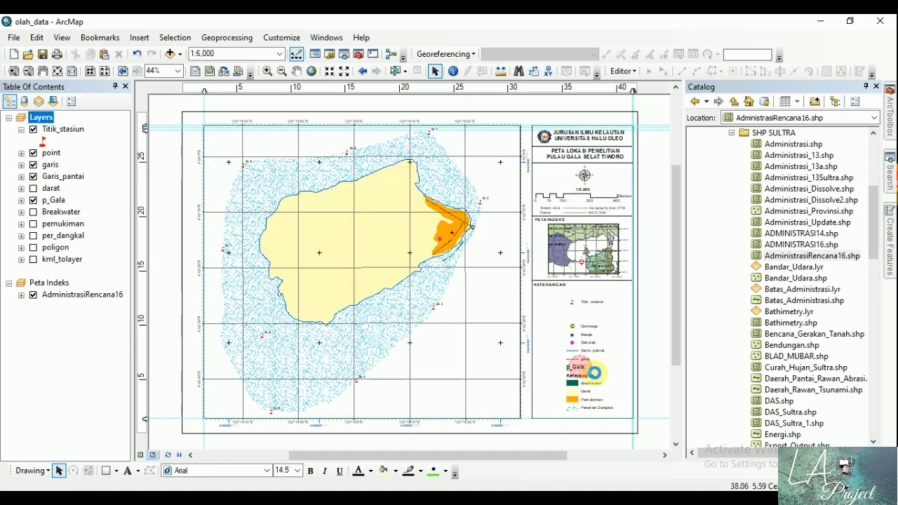
{"action": "key", "text": "Delete"}
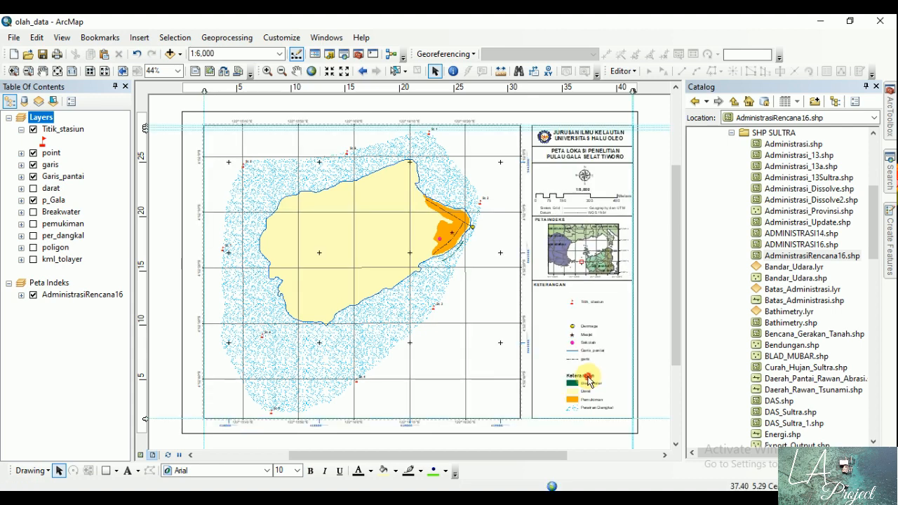
{"action": "left_click", "coordinate": [588, 379]}
{"action": "key", "text": "Delete"}
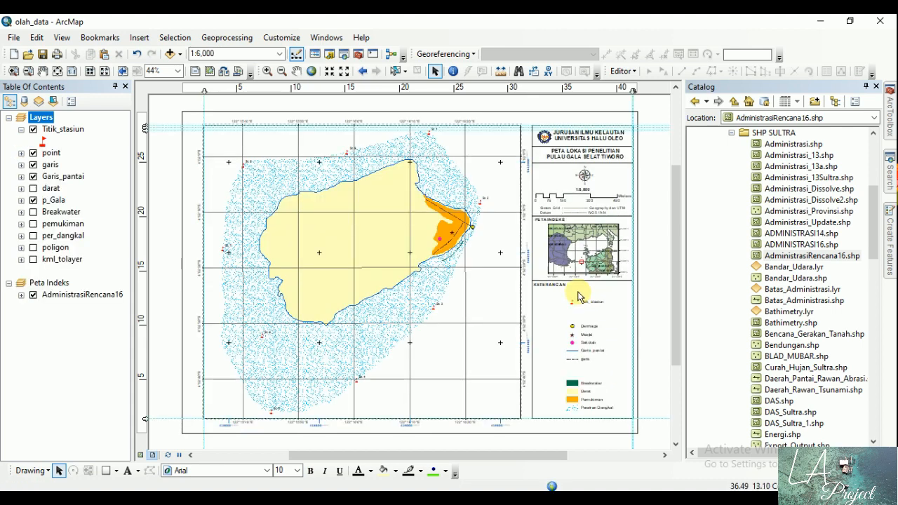
Step: Set all remaining legend labels to Arial Narrow, size 11
{"action": "left_click_drag", "start_coordinate": [565, 278], "coordinate": [637, 447]}
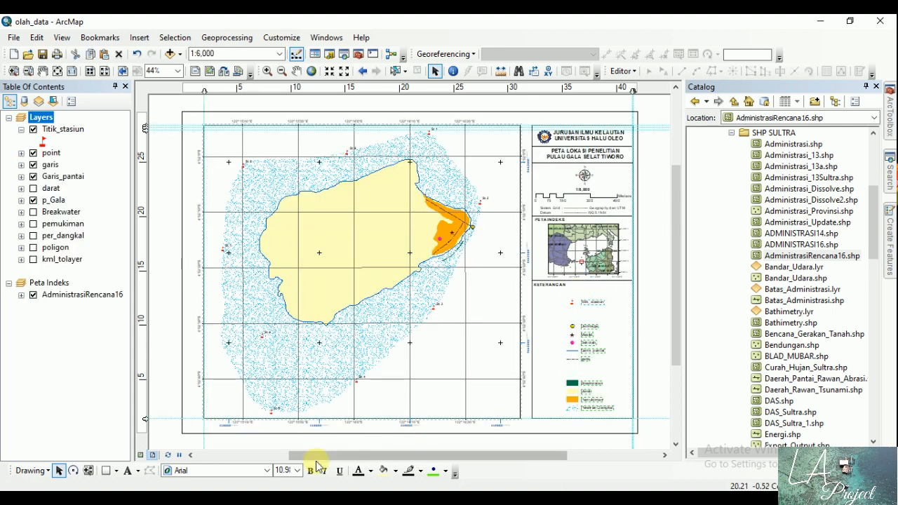
{"action": "left_click", "coordinate": [268, 470]}
{"action": "left_click", "coordinate": [227, 342]}
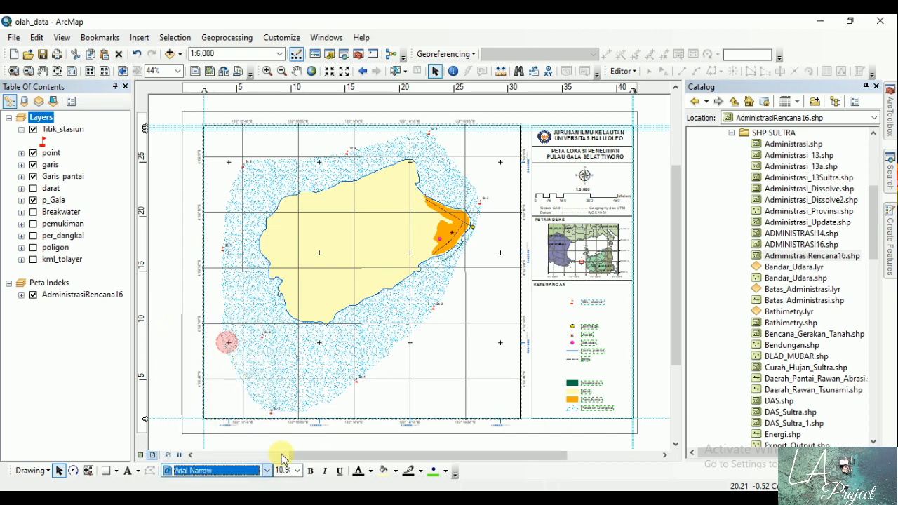
{"action": "left_click", "coordinate": [297, 470]}
{"action": "left_click", "coordinate": [285, 337]}
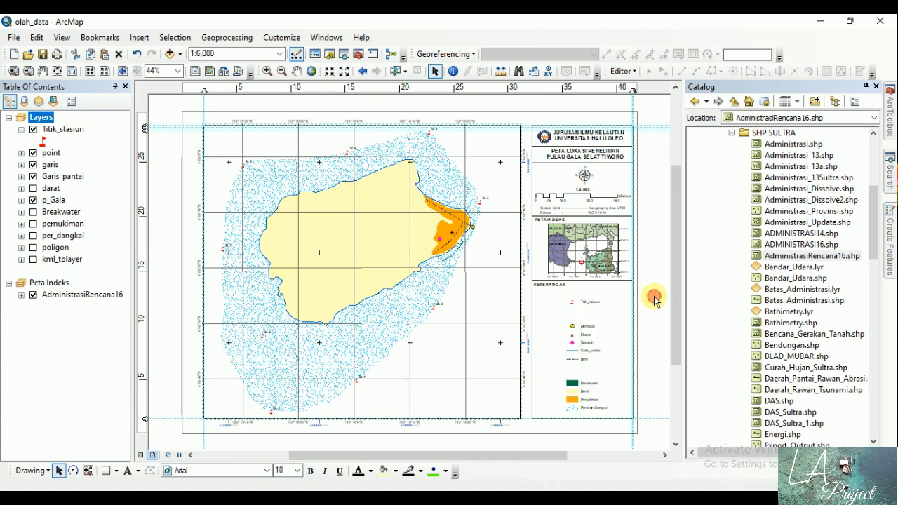
Step: Set the "KETERANGAN" and "PETA INDEKS" headings in the side panel to font size 11
{"action": "left_click", "coordinate": [551, 284]}
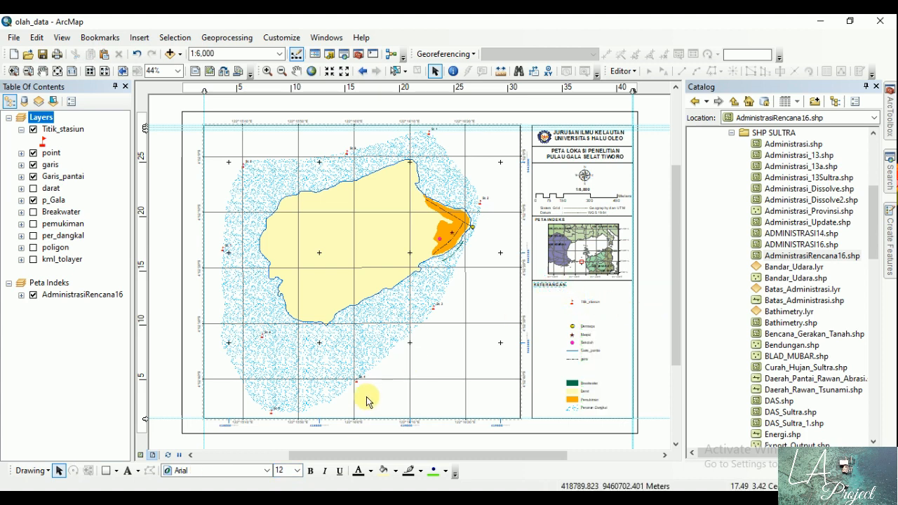
{"action": "left_click", "coordinate": [297, 471]}
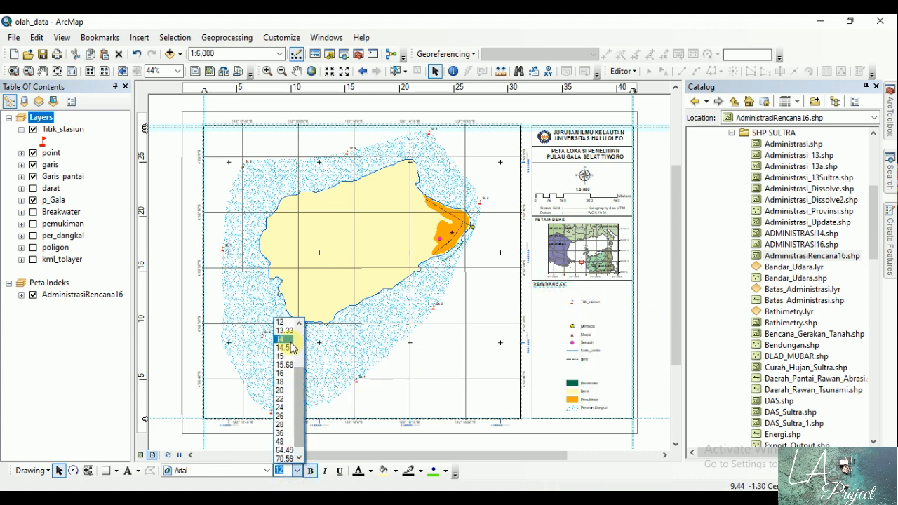
{"action": "left_click", "coordinate": [284, 348]}
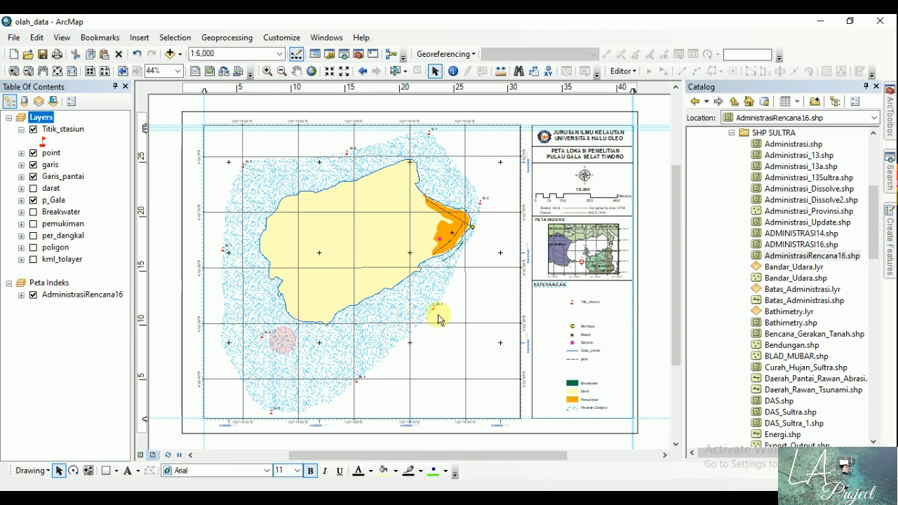
{"action": "left_click", "coordinate": [541, 221]}
{"action": "left_click", "coordinate": [297, 471]}
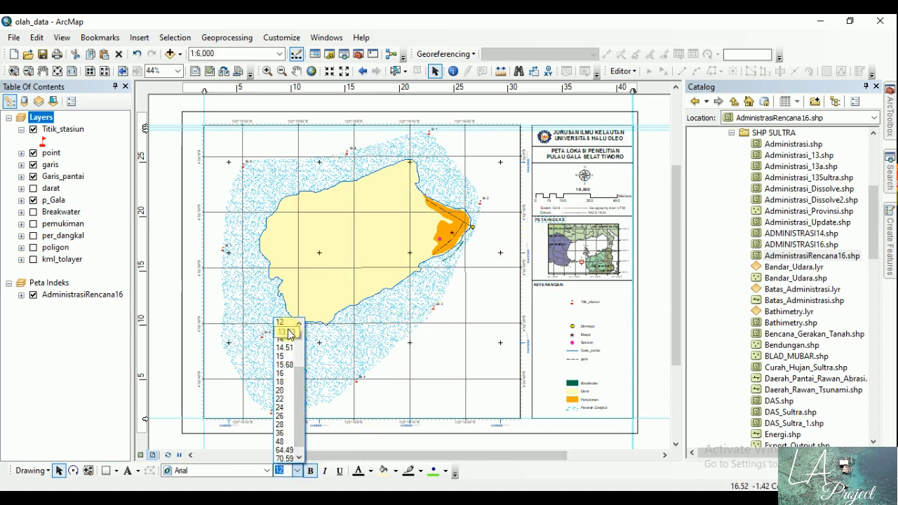
{"action": "scroll", "coordinate": [290, 334], "scroll_direction": "up", "scroll_amount": 1}
{"action": "left_click", "coordinate": [282, 322]}
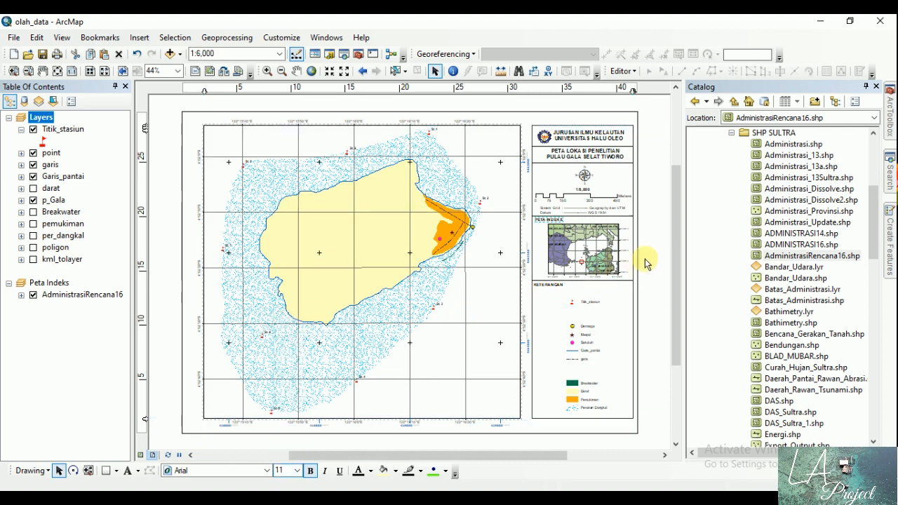
Step: Move the Titik_stasiun symbol and label down so they sit directly above the Dermaga entry
{"action": "left_click", "coordinate": [14, 71]}
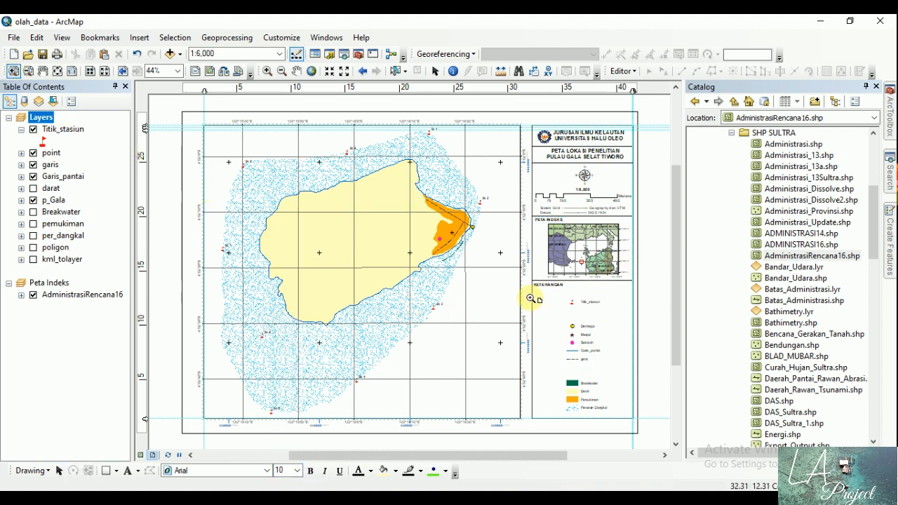
{"action": "left_click_drag", "start_coordinate": [519, 277], "coordinate": [641, 420]}
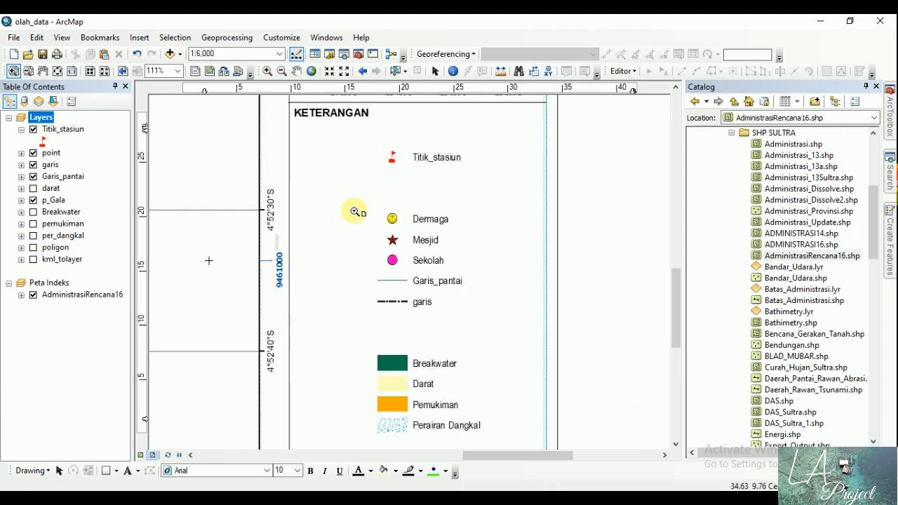
{"action": "left_click", "coordinate": [434, 71]}
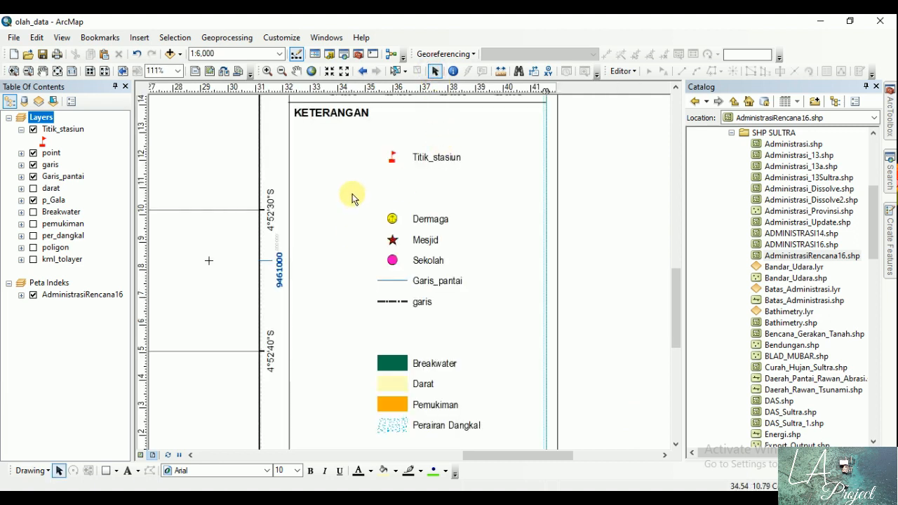
{"action": "left_click", "coordinate": [354, 148]}
{"action": "left_click_drag", "start_coordinate": [445, 173], "coordinate": [433, 198]}
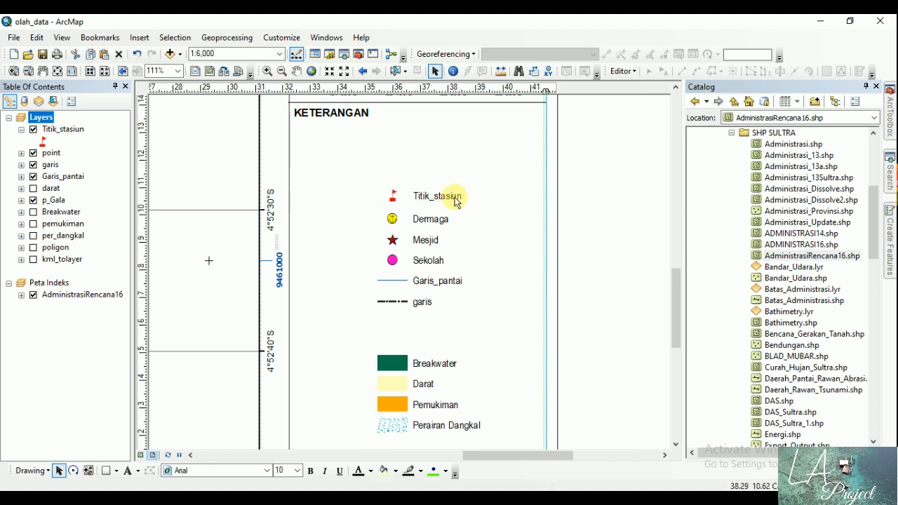
Step: Change the legend label "Titik_stasiun" to "Titik Stasiun"
{"action": "double_click", "coordinate": [442, 197]}
{"action": "left_click", "coordinate": [407, 190]}
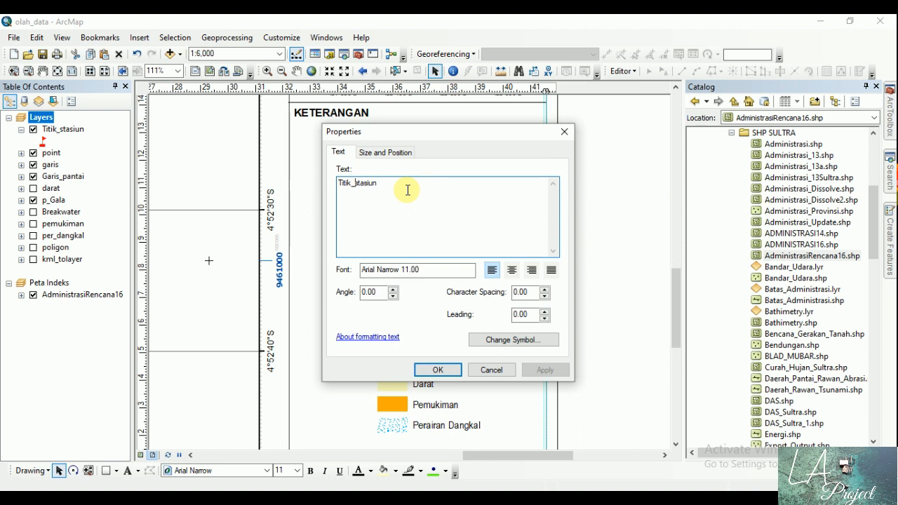
{"action": "left_click", "coordinate": [349, 191]}
{"action": "left_click", "coordinate": [435, 370]}
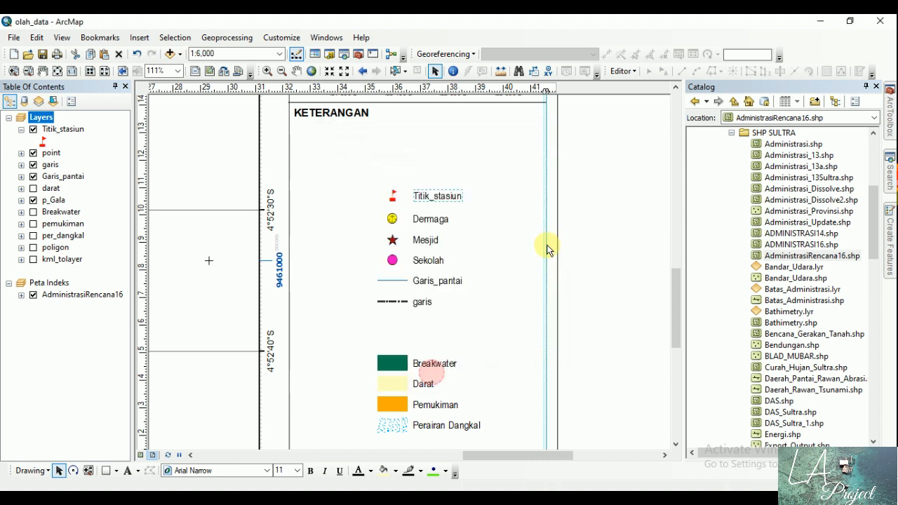
Step: Change the legend label "Garis_pantai" to "Garis Pantai"
{"action": "double_click", "coordinate": [439, 288]}
{"action": "left_click", "coordinate": [385, 195]}
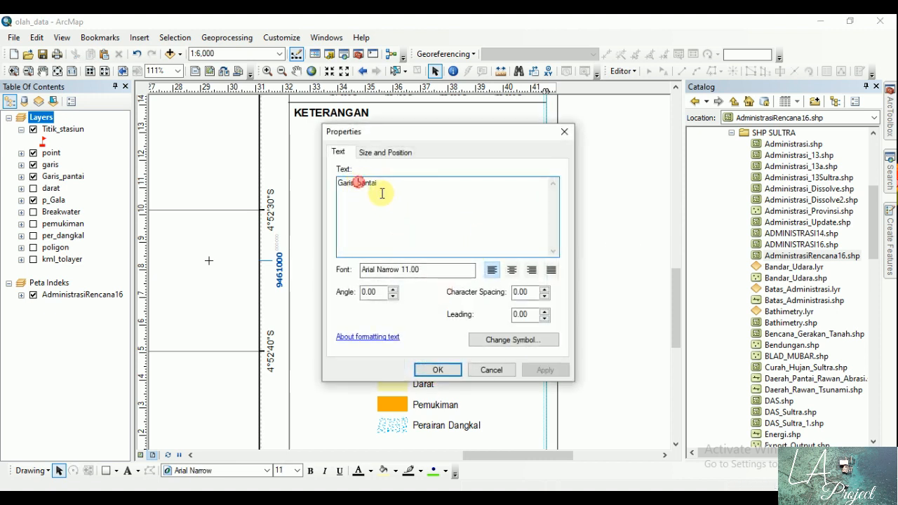
{"action": "left_click", "coordinate": [357, 183]}
{"action": "key", "text": "BackSpace"}
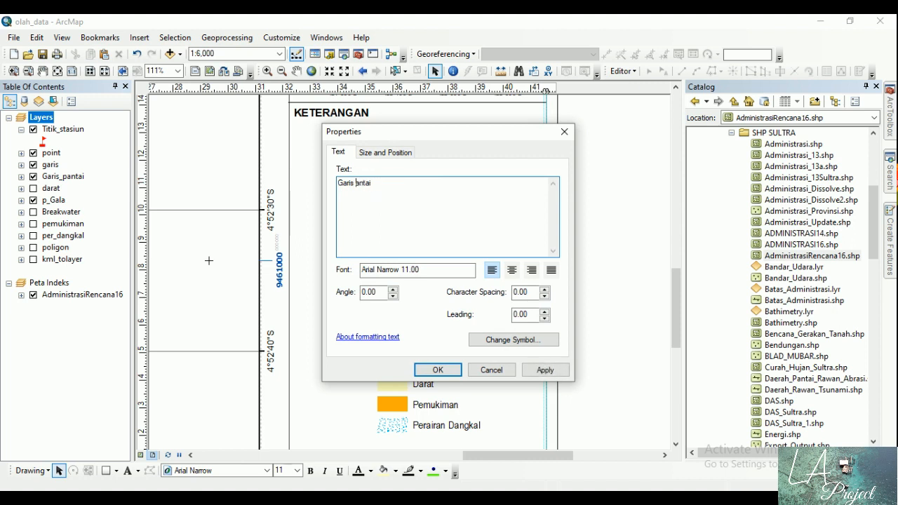
{"action": "left_click", "coordinate": [437, 370]}
{"action": "left_click", "coordinate": [582, 299]}
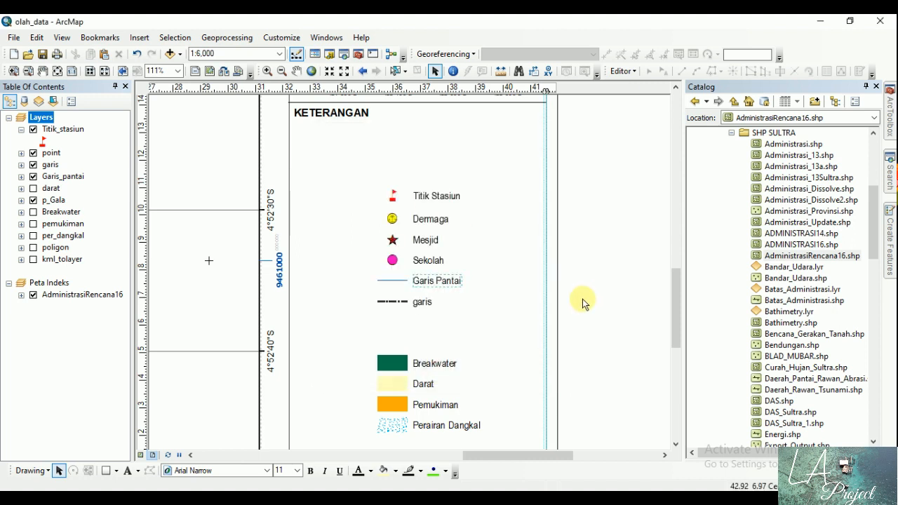
Step: Change the legend label "garis" to "Jalan" and deselect it
{"action": "double_click", "coordinate": [423, 303]}
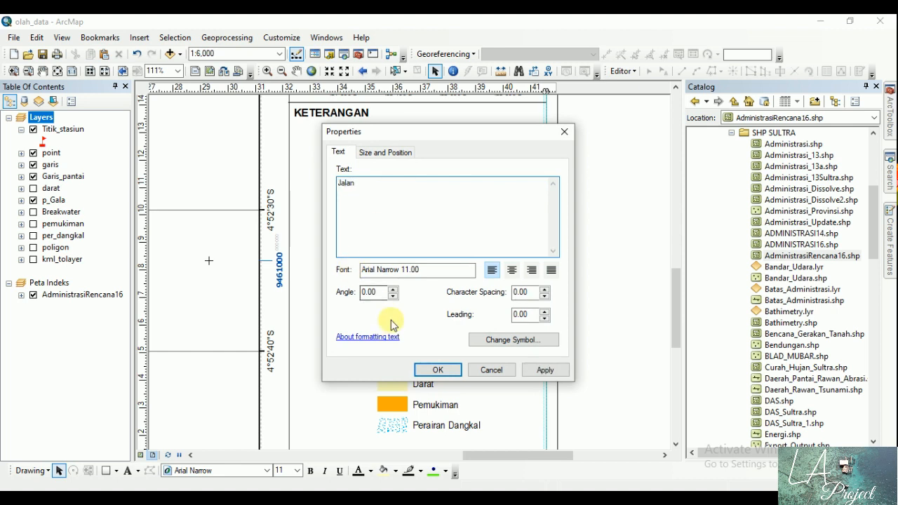
{"action": "left_click", "coordinate": [429, 367]}
{"action": "left_click", "coordinate": [594, 283]}
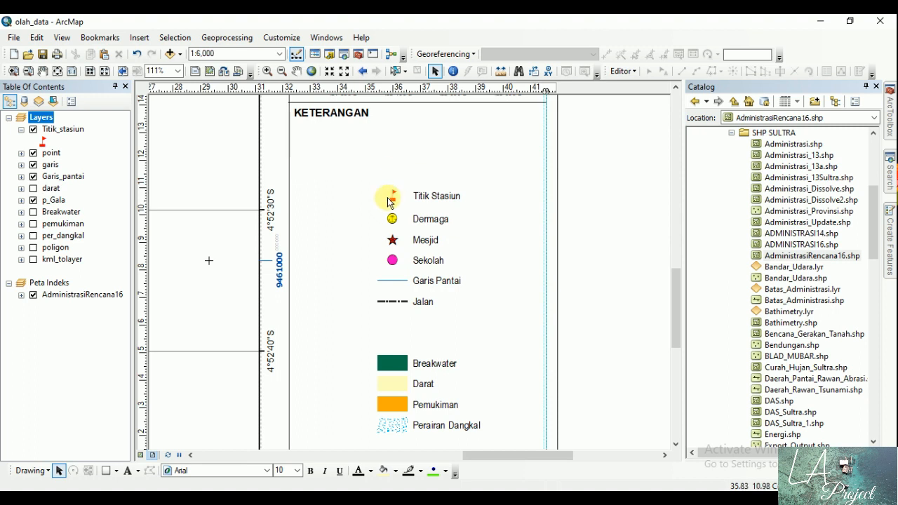
Step: Group the entries from Titik Stasiun to Jalan and move the group directly beneath the "KETERANGAN" heading along the panel's left side
{"action": "left_click_drag", "start_coordinate": [351, 169], "coordinate": [515, 334]}
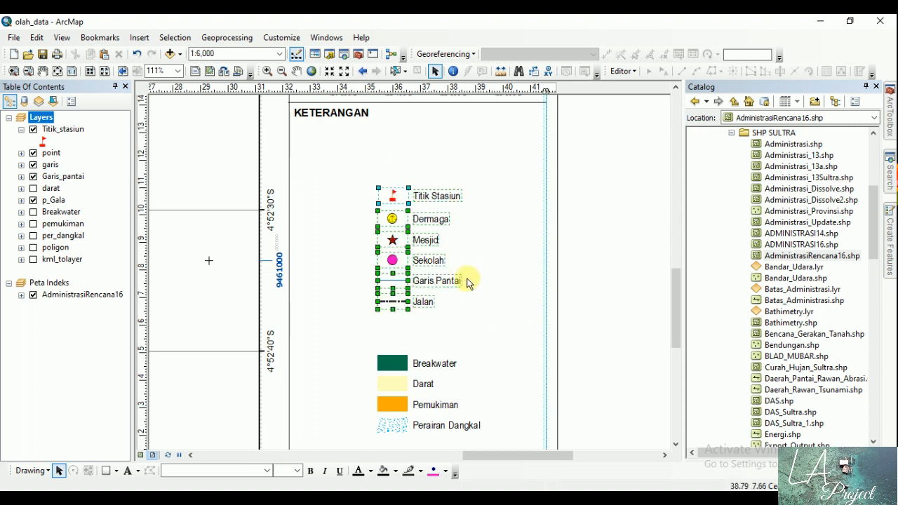
{"action": "right_click", "coordinate": [423, 260]}
{"action": "left_click", "coordinate": [463, 133]}
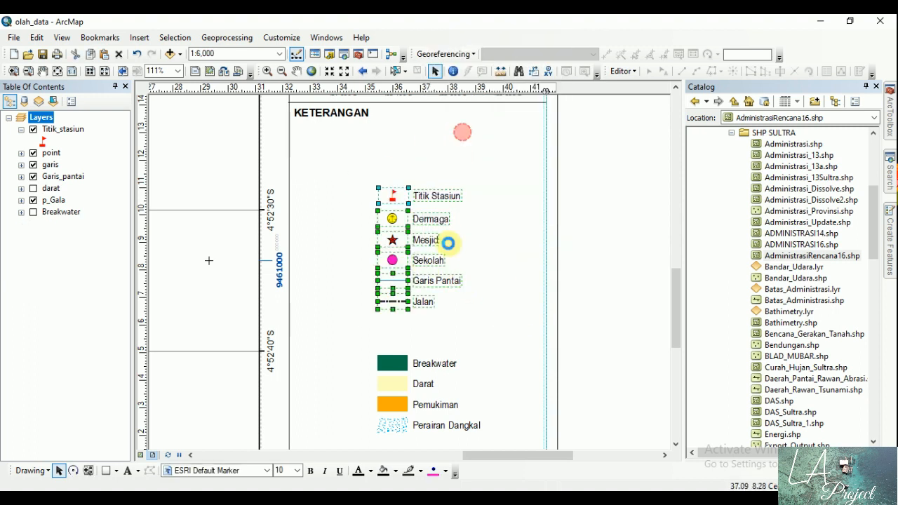
{"action": "left_click_drag", "start_coordinate": [428, 259], "coordinate": [349, 201]}
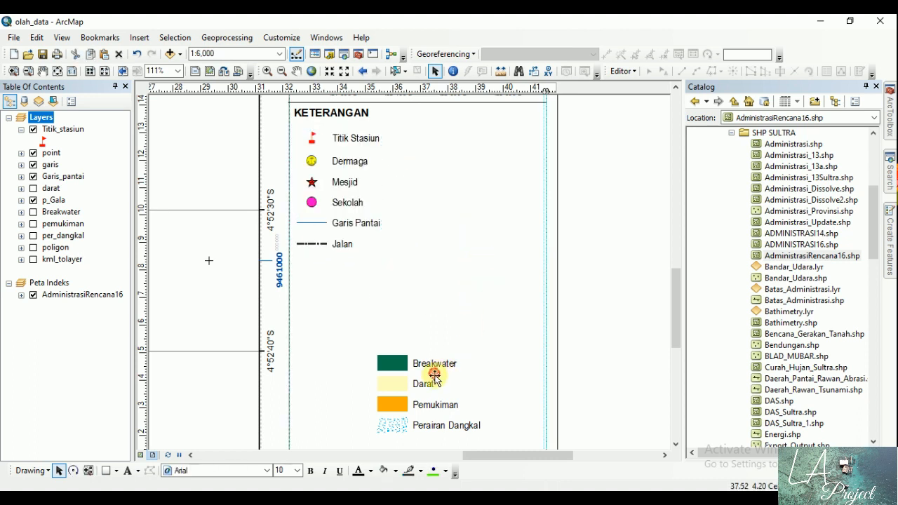
Step: Group the legend entries Breakwater, Darat, Pemukiman and Perairan Dangkal with their colour patches
{"action": "left_click", "coordinate": [584, 372]}
{"action": "scroll", "coordinate": [672, 299], "scroll_direction": "down", "scroll_amount": 3}
{"action": "left_click", "coordinate": [438, 263]}
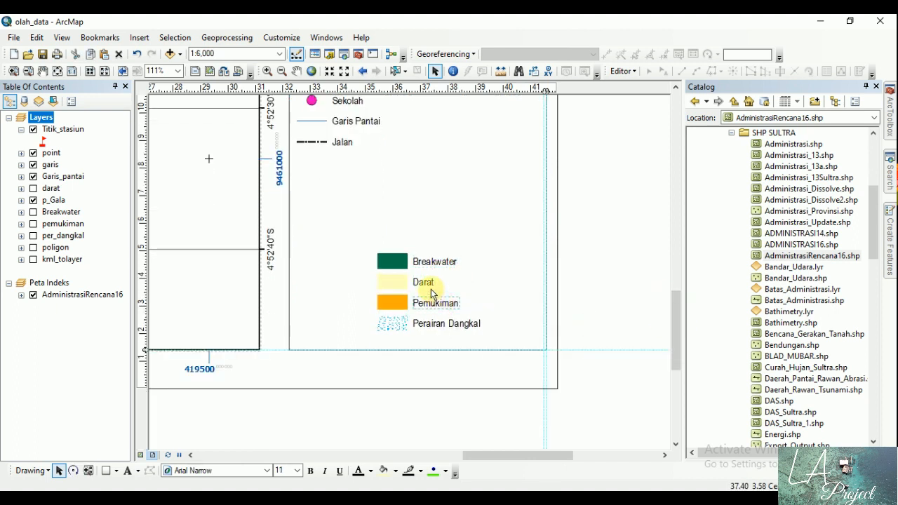
{"action": "left_click", "coordinate": [423, 281]}
{"action": "left_click", "coordinate": [443, 302]}
{"action": "left_click", "coordinate": [446, 322]}
{"action": "left_click_drag", "start_coordinate": [354, 237], "coordinate": [484, 326]}
{"action": "right_click", "coordinate": [433, 294]}
{"action": "left_click", "coordinate": [488, 169]}
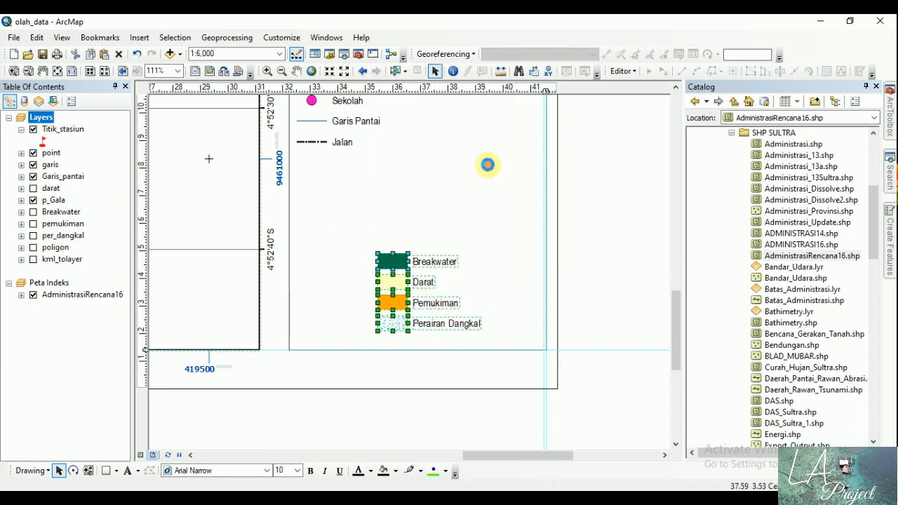
{"action": "left_click", "coordinate": [428, 294]}
Step: Move the Breakwater to Perairan Dangkal group directly beneath the Jalan entry, aligned with the symbols above, and deselect it
{"action": "left_click", "coordinate": [341, 210]}
{"action": "left_click", "coordinate": [399, 261]}
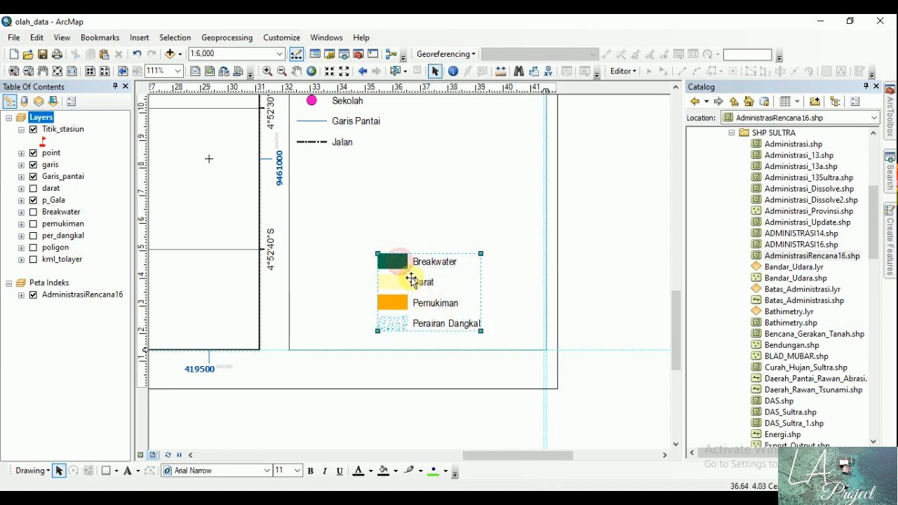
{"action": "left_click_drag", "start_coordinate": [411, 279], "coordinate": [349, 205]}
{"action": "left_click_drag", "start_coordinate": [400, 262], "coordinate": [318, 163]}
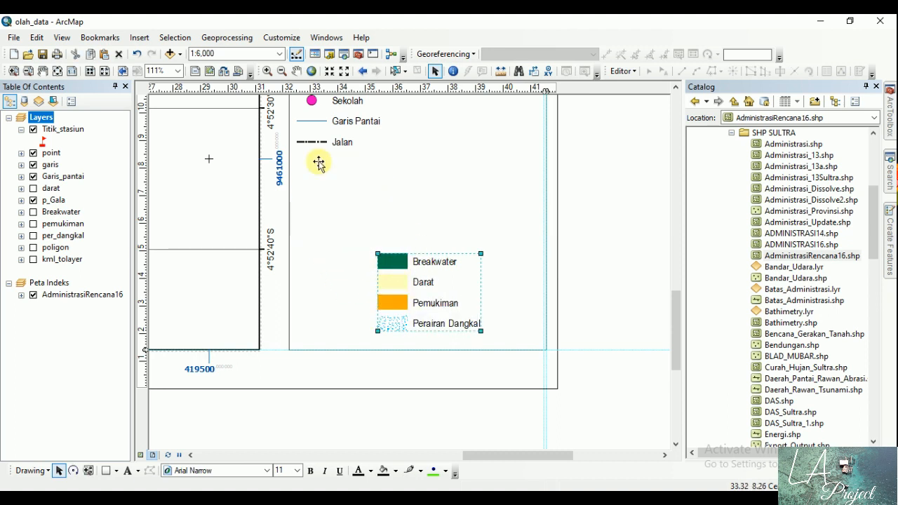
{"action": "left_click", "coordinate": [58, 71]}
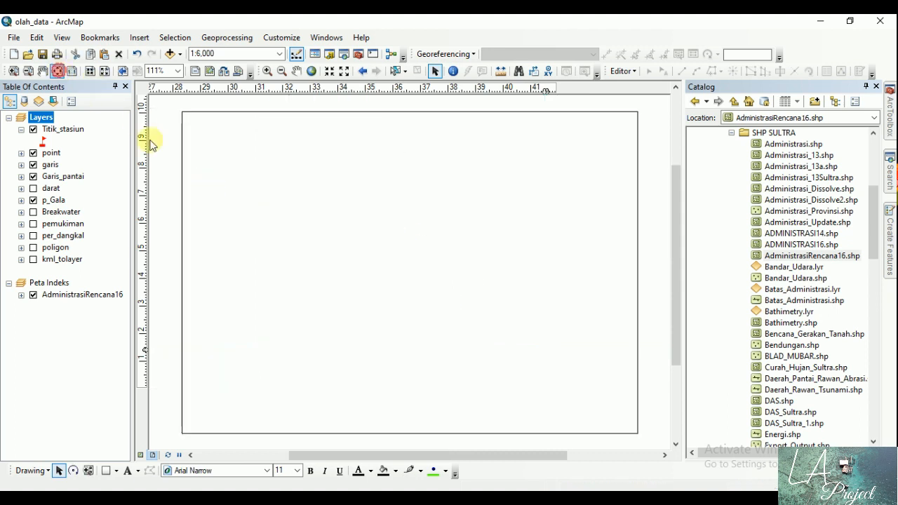
{"action": "left_click", "coordinate": [646, 321]}
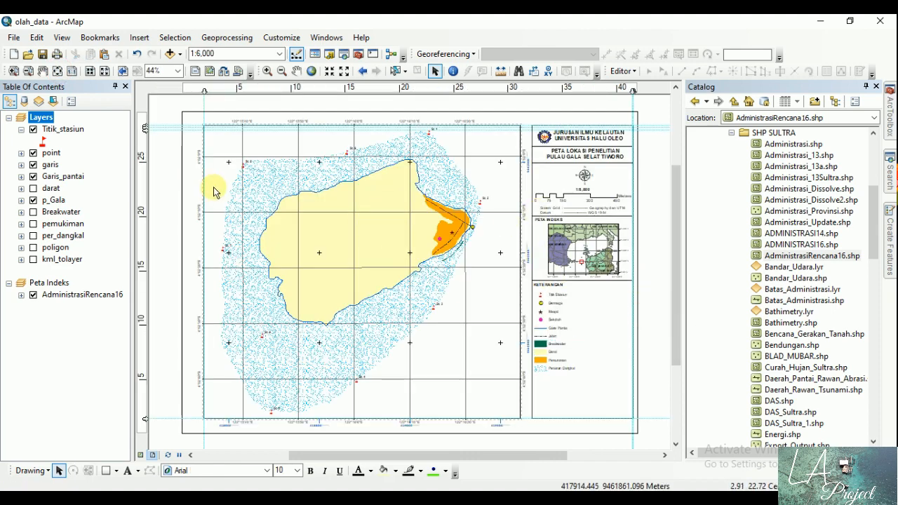
Step: Draw a horizontal line about 9.35 cm long across the full width of the side panel below the legend
{"action": "left_click", "coordinate": [14, 70]}
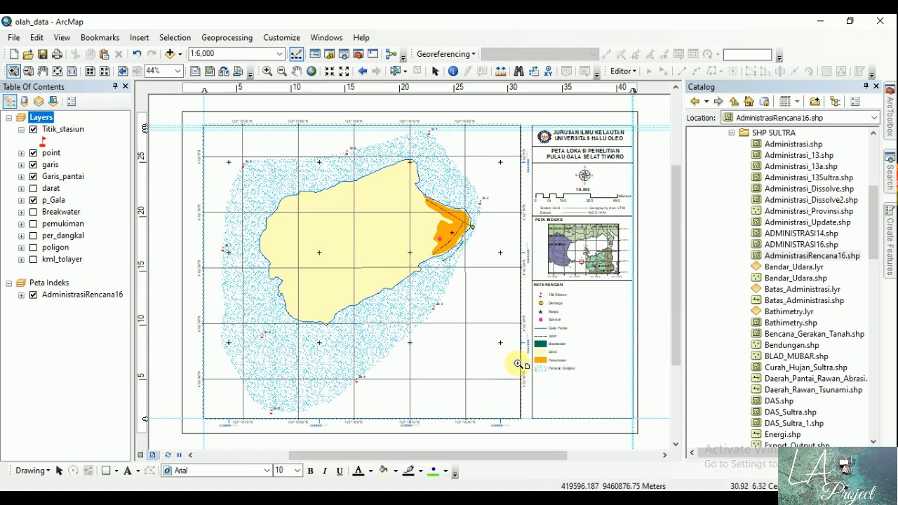
{"action": "left_click_drag", "start_coordinate": [518, 360], "coordinate": [643, 425]}
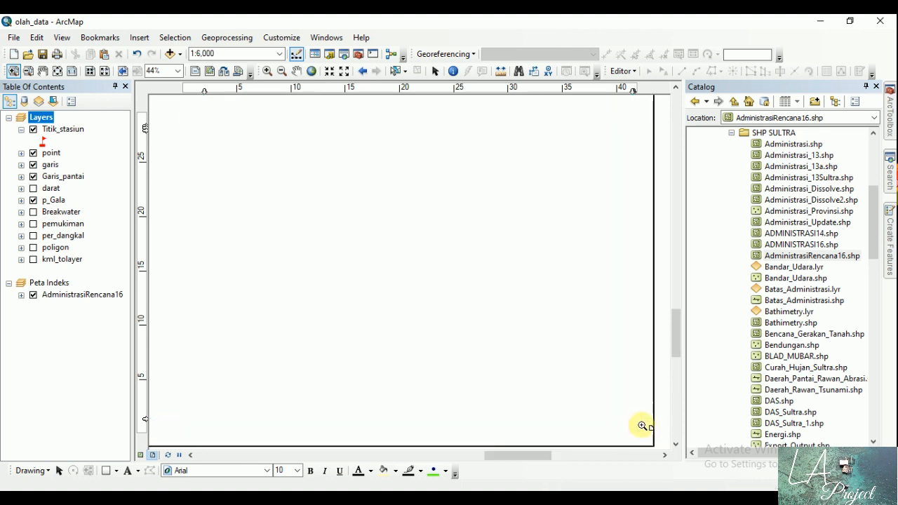
{"action": "left_click", "coordinate": [435, 72]}
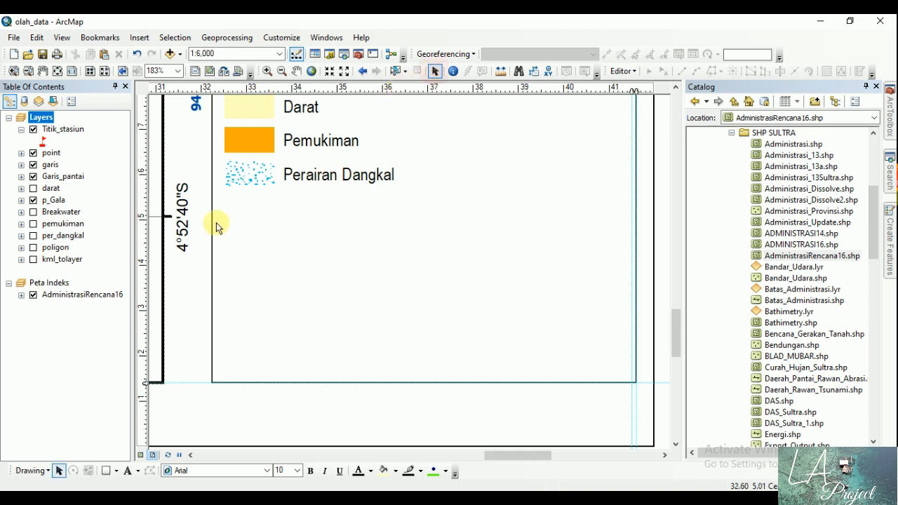
{"action": "left_click", "coordinate": [116, 472]}
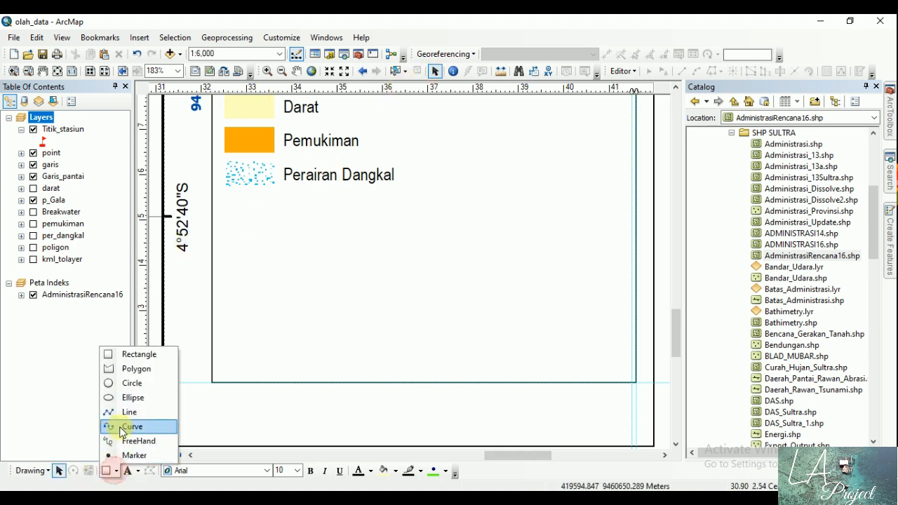
{"action": "left_click", "coordinate": [129, 427]}
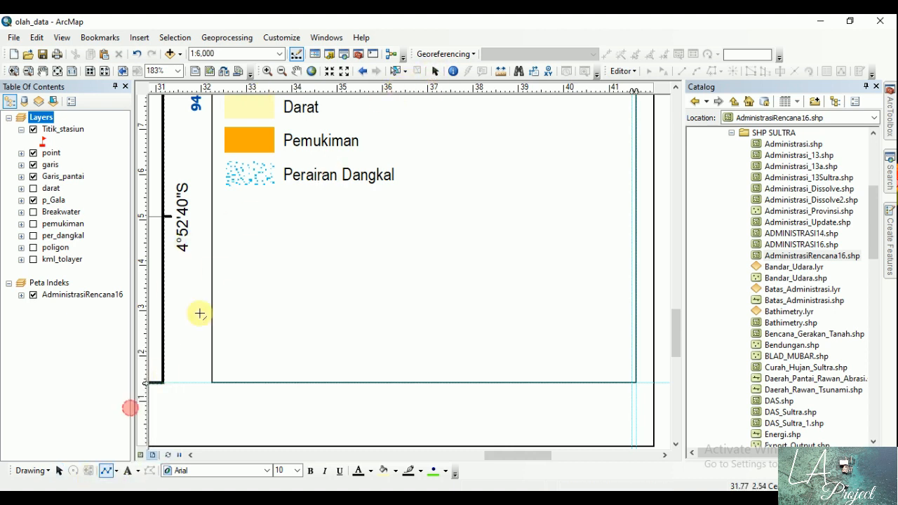
{"action": "left_click", "coordinate": [212, 258]}
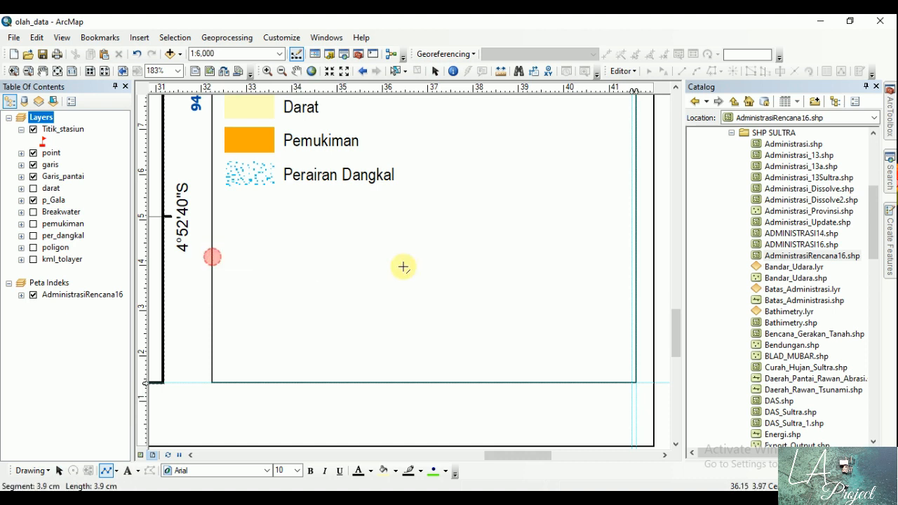
{"action": "double_click", "coordinate": [636, 258]}
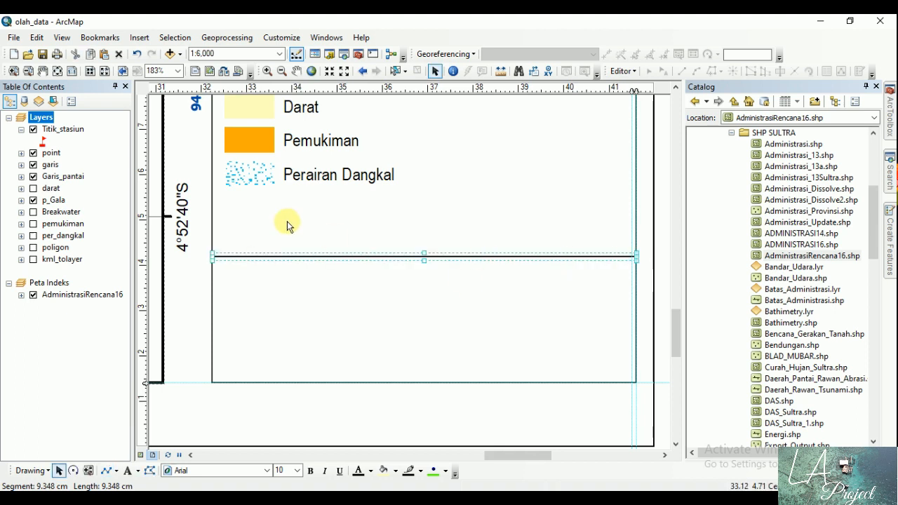
{"action": "left_click", "coordinate": [438, 430]}
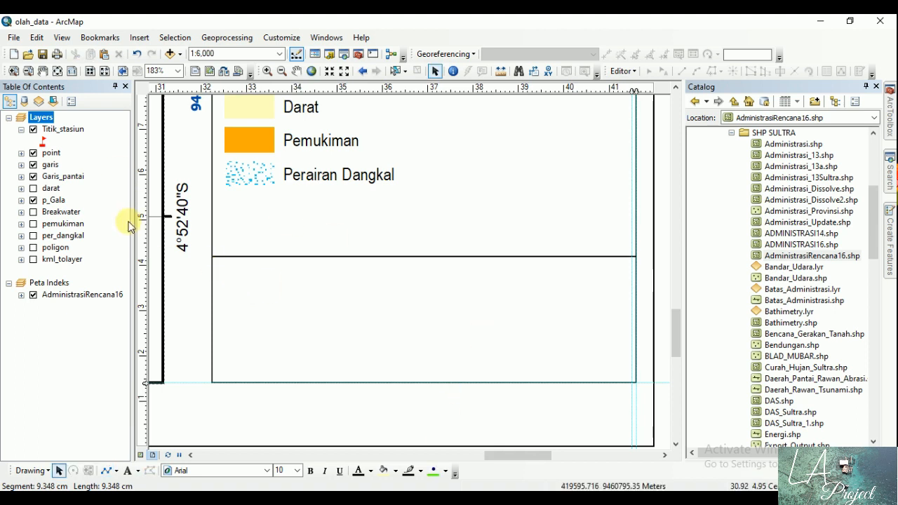
Step: Add the text "SUMBER PETA" just below the new dividing line at the panel's left edge
{"action": "left_click", "coordinate": [127, 470]}
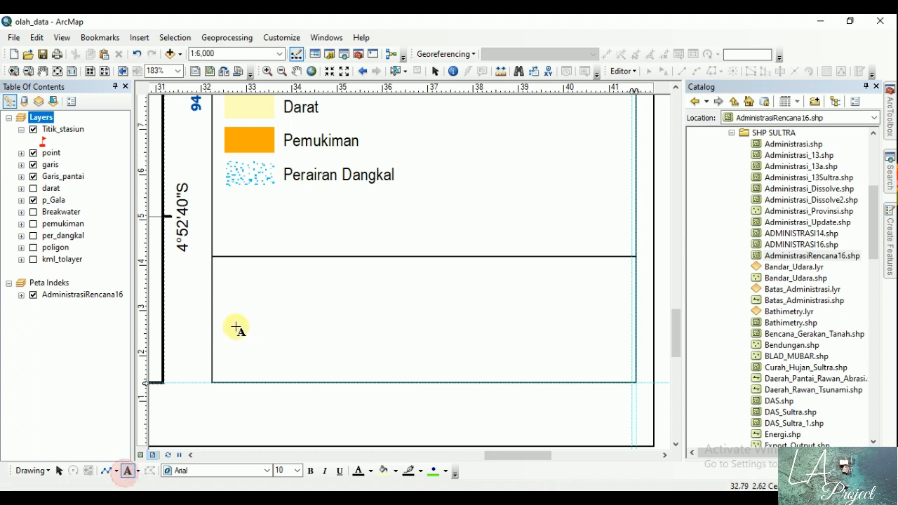
{"action": "left_click", "coordinate": [226, 273]}
{"action": "type", "text": "BER PETA"}
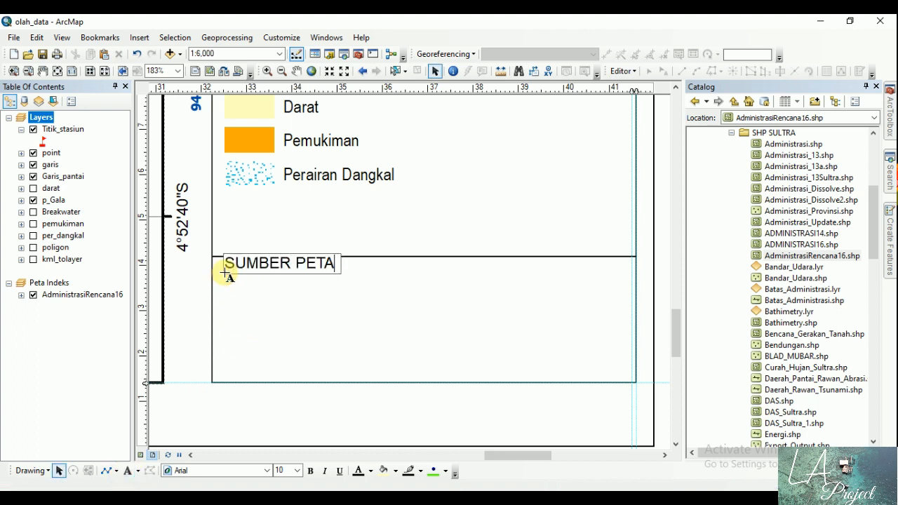
{"action": "key", "text": "Return"}
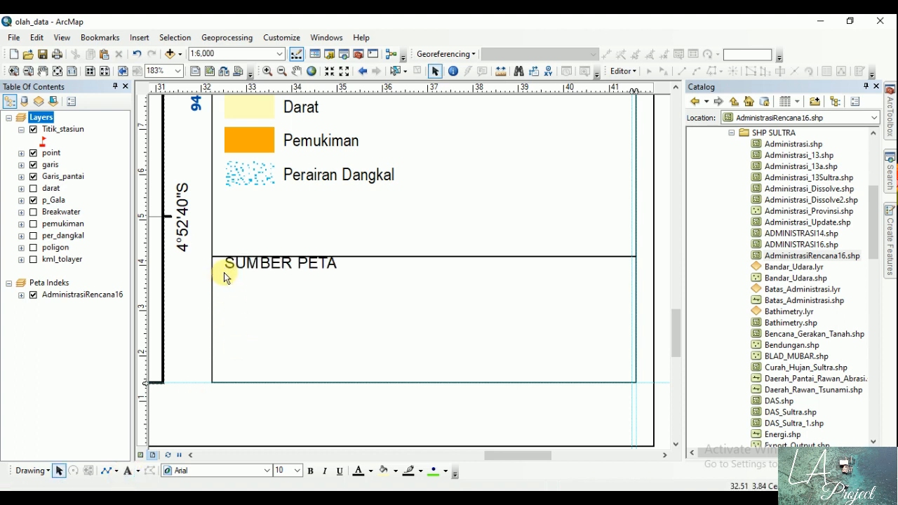
{"action": "left_click_drag", "start_coordinate": [297, 275], "coordinate": [280, 278]}
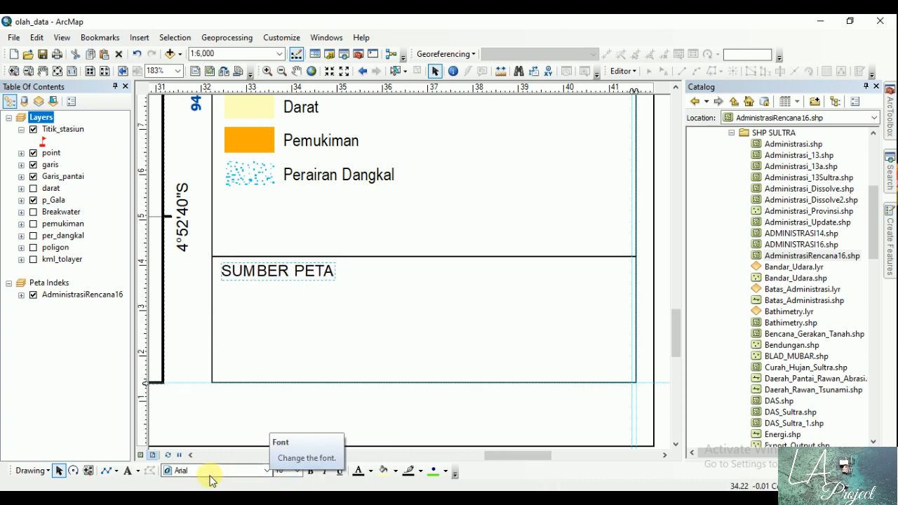
Step: Add the text "1. Peta RBI BIG skala 1:25.000 area Sulawesi Tenggara" beneath the "SUMBER PETA" heading
{"action": "left_click", "coordinate": [129, 470]}
{"action": "left_click", "coordinate": [233, 309]}
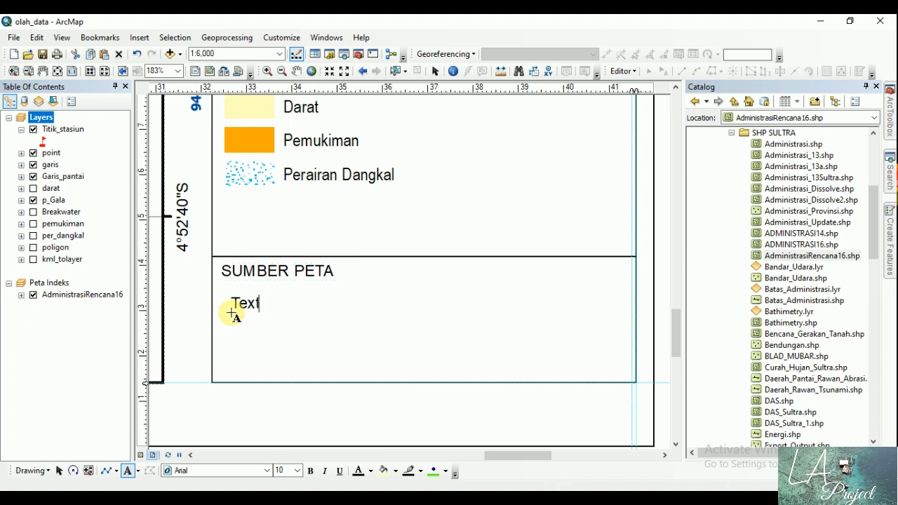
{"action": "type", "text": "1."}
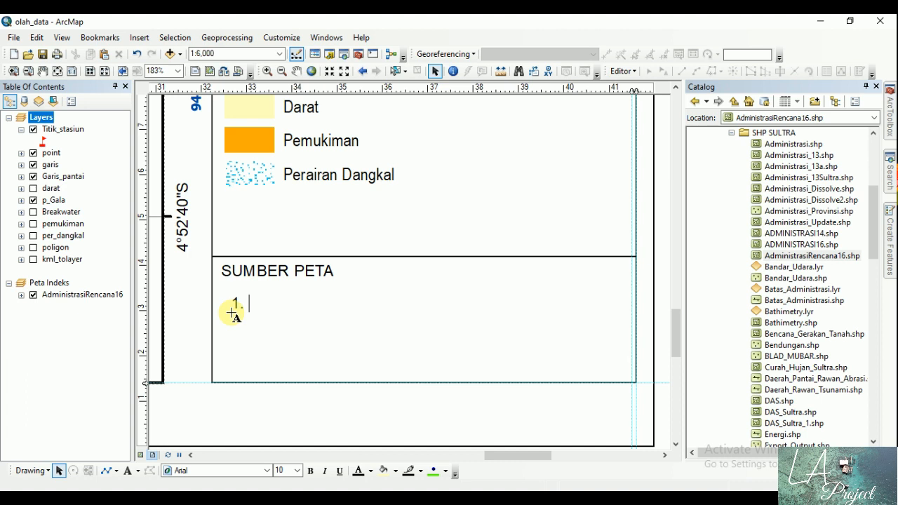
{"action": "type", "text": "Peta RBI "}
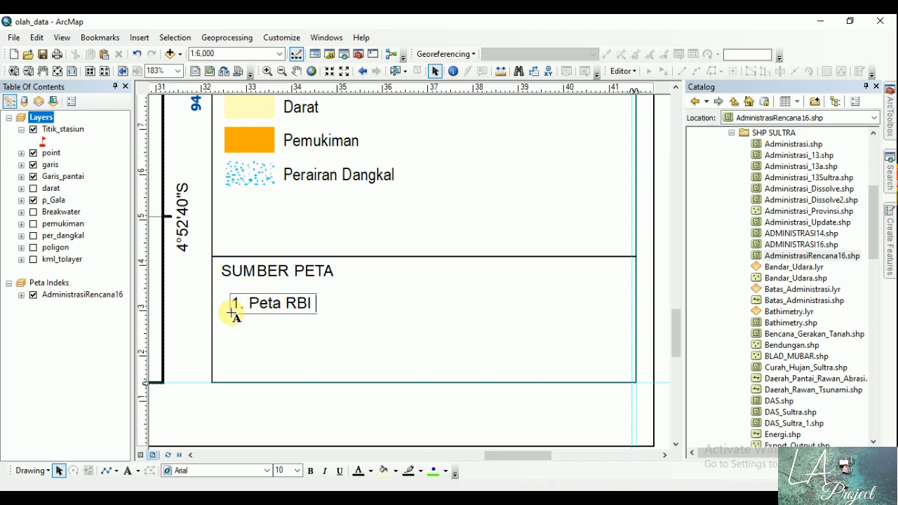
{"action": "type", "text": "B(IG"}
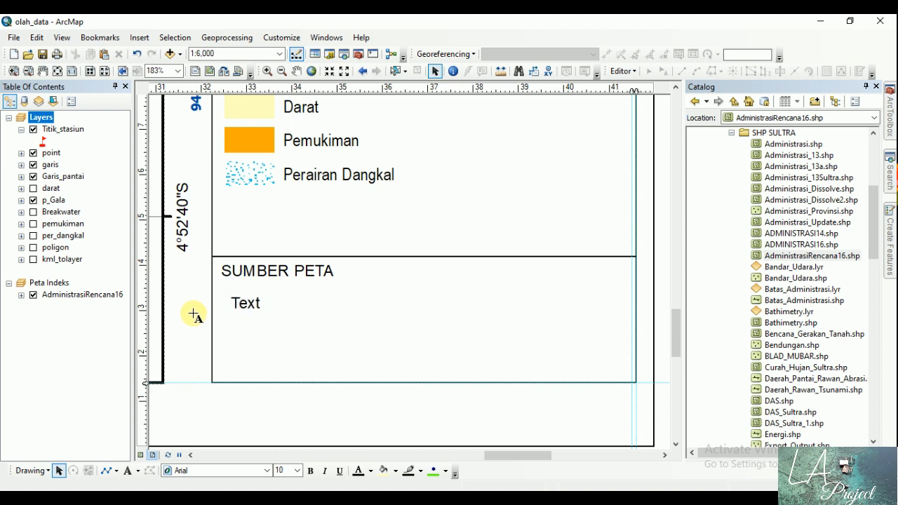
{"action": "key", "text": "BackSpace"}
{"action": "key", "text": "BackSpace"}
{"action": "key", "text": "BackSpace"}
{"action": "type", "text": "IG"}
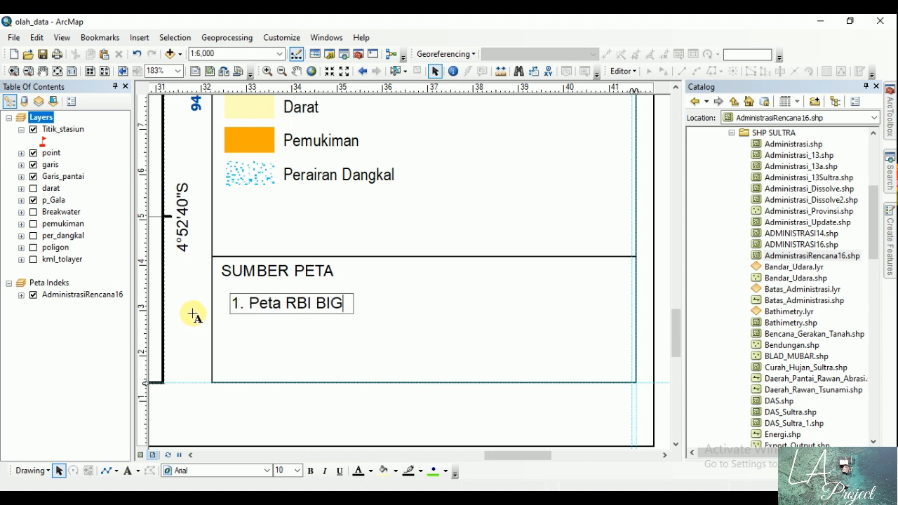
{"action": "type", "text": " skala 1"}
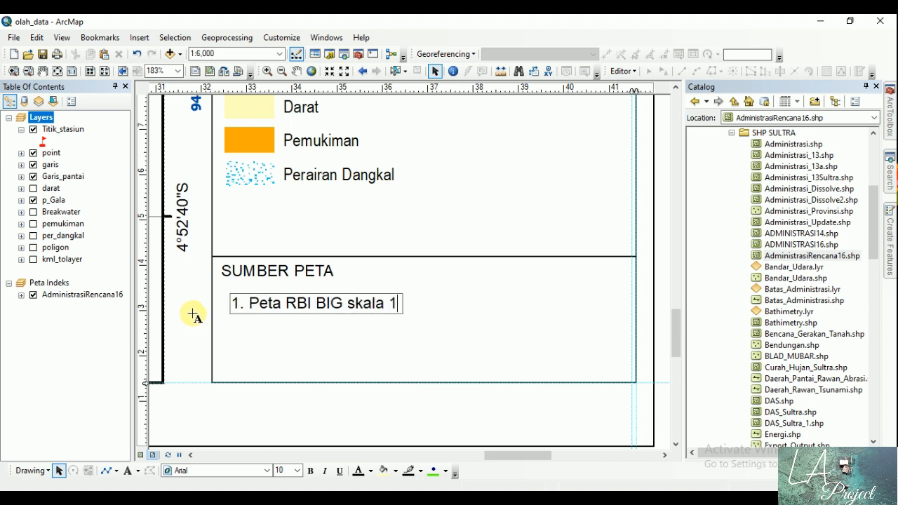
{"action": "type", "text": ":25.00"}
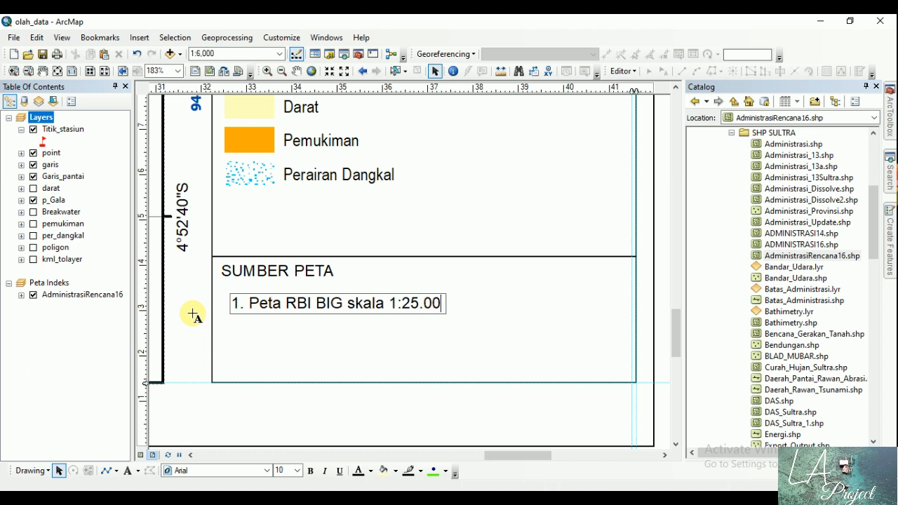
{"action": "type", "text": "0 area Sulawes"}
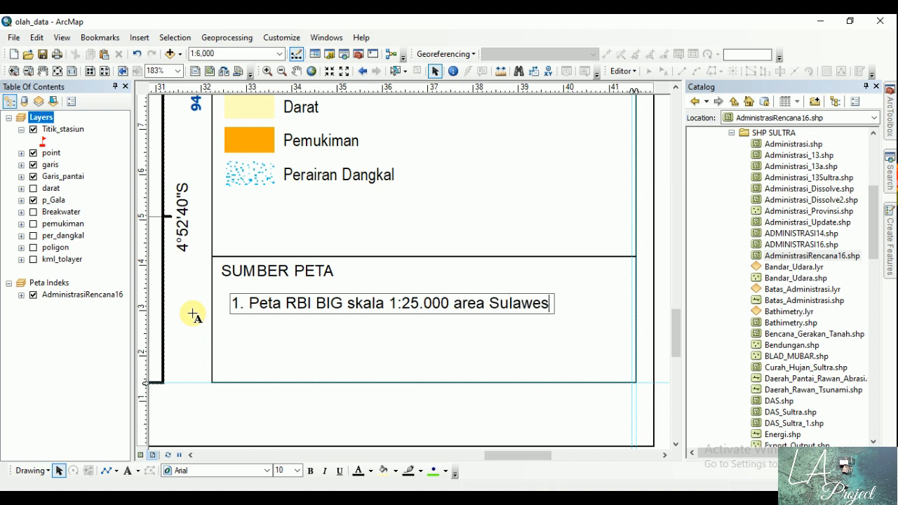
{"action": "type", "text": "i Tenggara"}
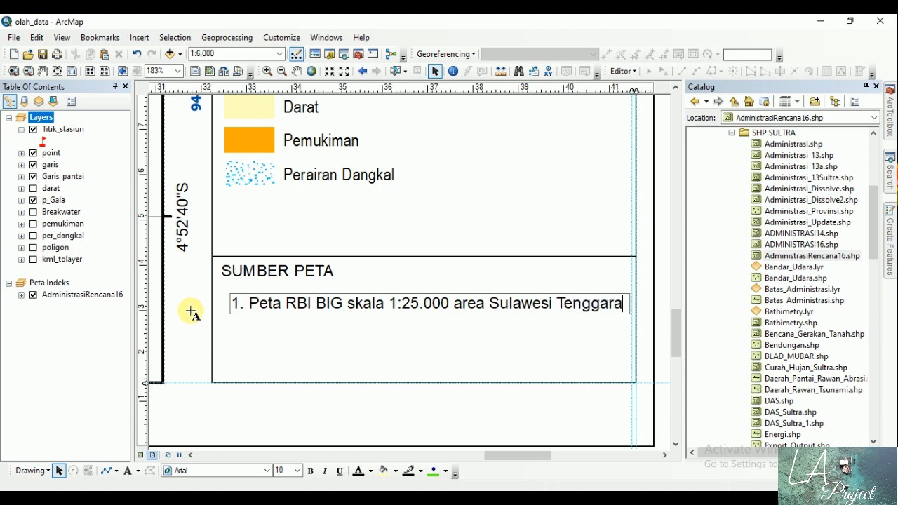
{"action": "left_click", "coordinate": [192, 315]}
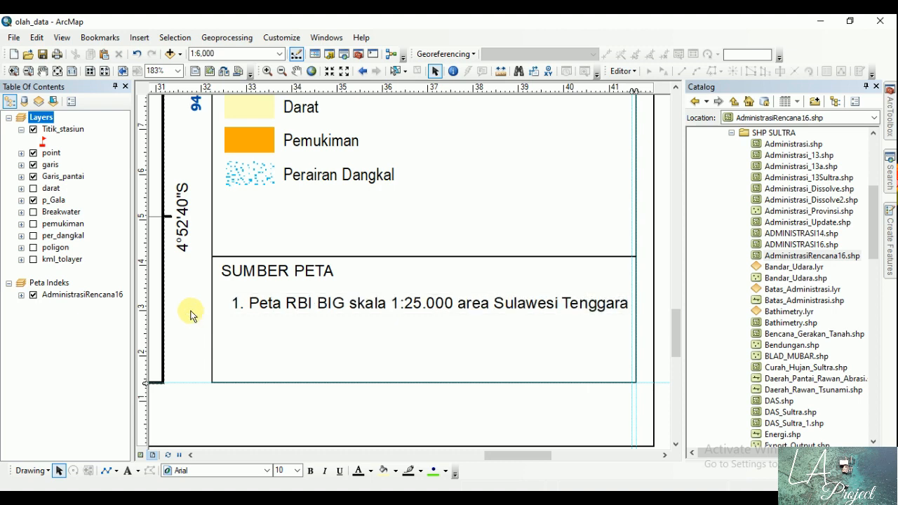
Step: Open the source text's properties and add the second line "2. Citra satelit Sentinel - 2 rekaman Juni 2020"
{"action": "double_click", "coordinate": [305, 320]}
{"action": "left_click", "coordinate": [518, 188]}
{"action": "key", "text": "Return"}
{"action": "type", "text": "2."}
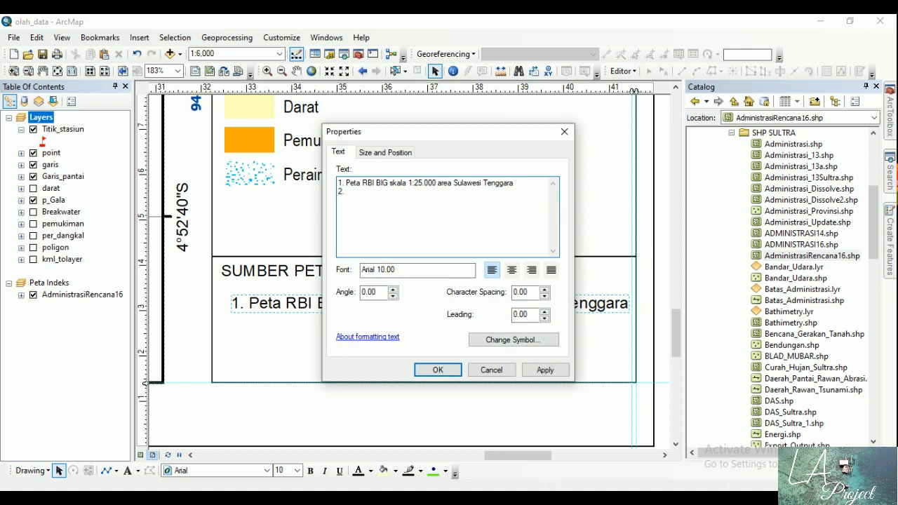
{"action": "type", "text": " Citra satelit Sentinel - 2 rekaman "}
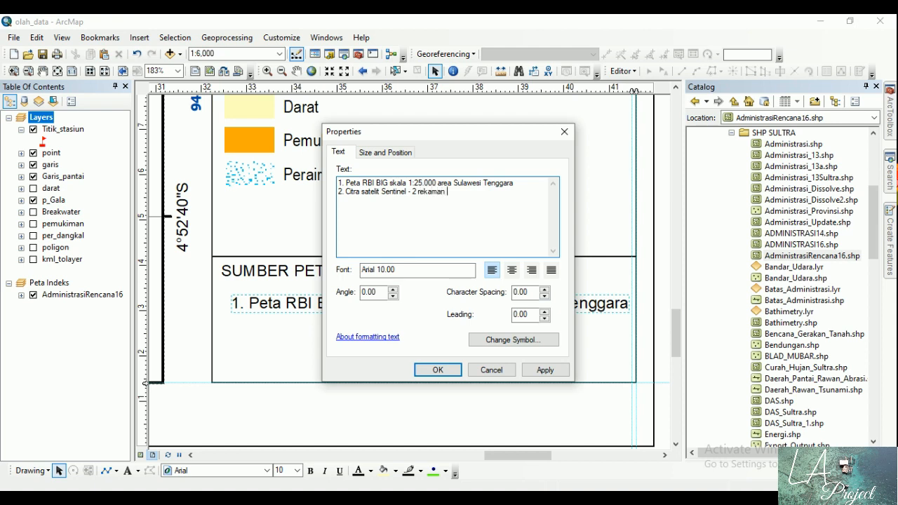
{"action": "type", "text": "Juni 2020 "}
{"action": "type", "text": "3"}
{"action": "type", "text": ". Survei L"}
{"action": "type", "text": "apangan"}
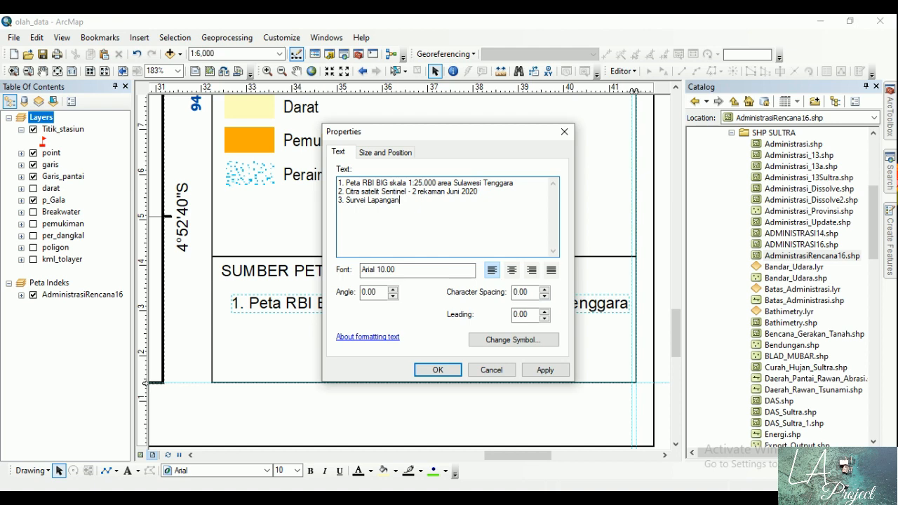
{"action": "type", "text": ", 2020"}
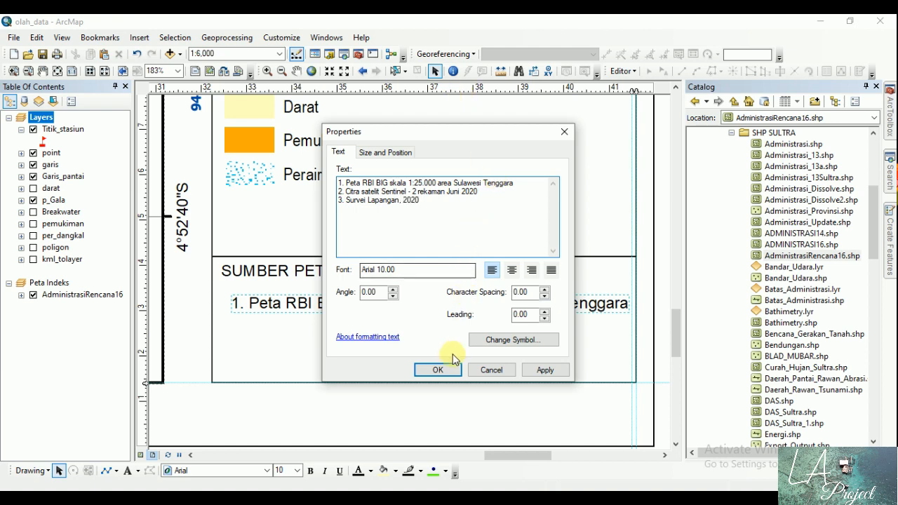
Step: Add the fourth source line "4. Googloe Earth" and apply the text changes
{"action": "key", "text": "Return"}
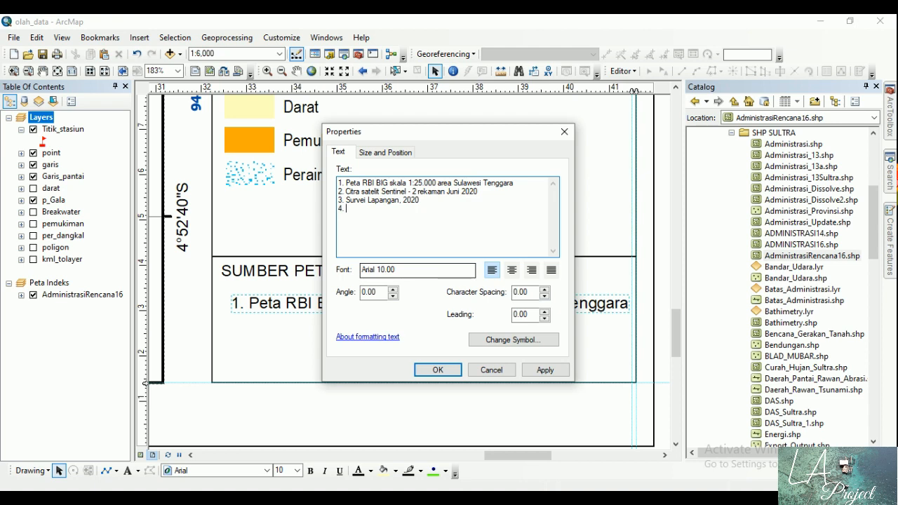
{"action": "type", "text": "4. Googloe Earth"}
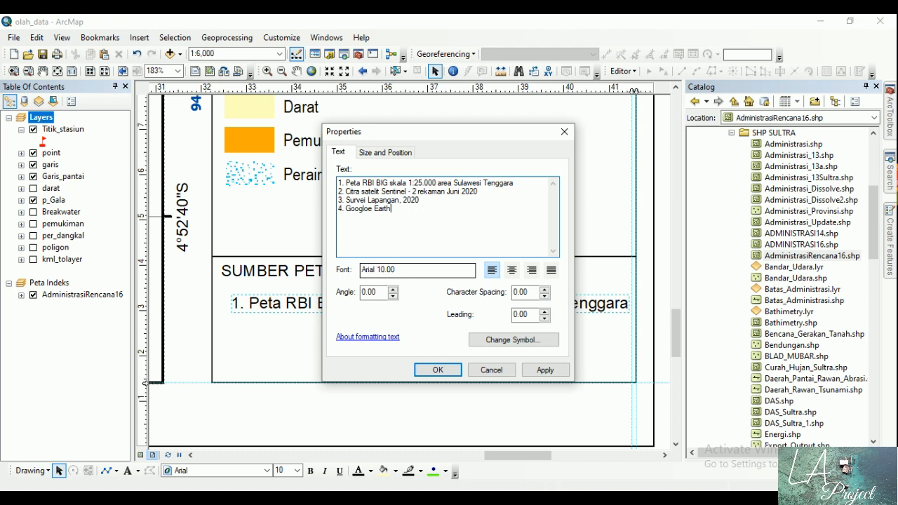
{"action": "left_click", "coordinate": [452, 370]}
Step: Move the four-line source list beneath the "SUMBER PETA" heading, aligning its left edge with the vertical guide just inside the panel border
{"action": "mouse_move", "coordinate": [387, 271]}
{"action": "left_mouse_down"}
{"action": "mouse_move", "coordinate": [382, 341]}
{"action": "mouse_move", "coordinate": [304, 305]}
{"action": "left_mouse_up"}
{"action": "key", "text": "ctrl+z"}
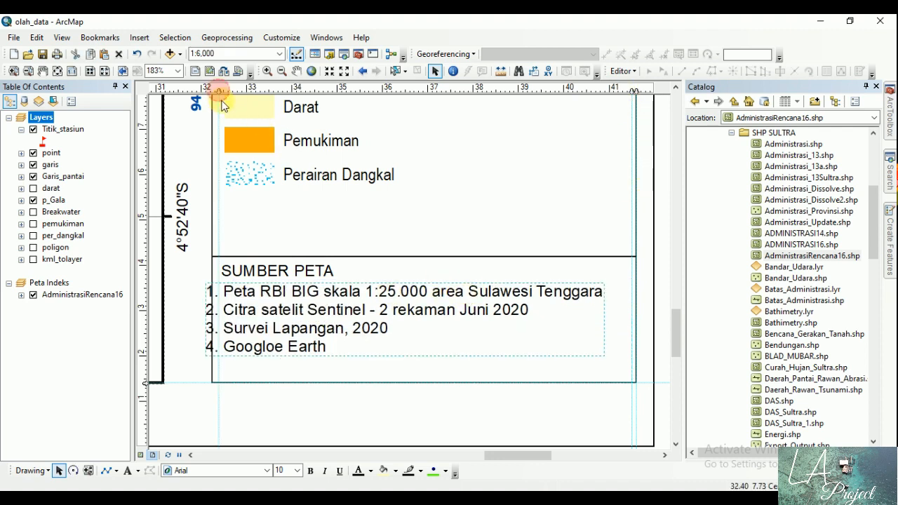
{"action": "left_click_drag", "start_coordinate": [266, 298], "coordinate": [275, 296]}
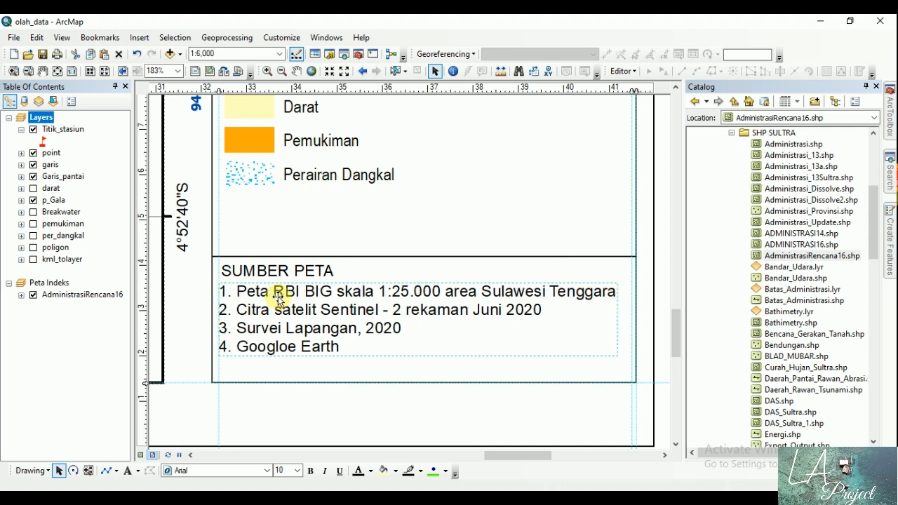
Step: Set the source list's font to Arial Narrow, size 11
{"action": "double_click", "coordinate": [335, 311]}
{"action": "left_click", "coordinate": [491, 369]}
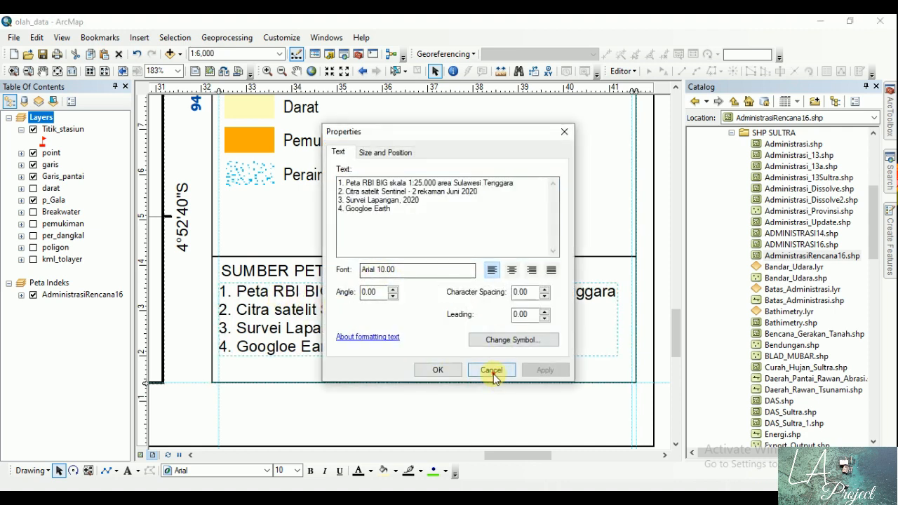
{"action": "left_click", "coordinate": [266, 470]}
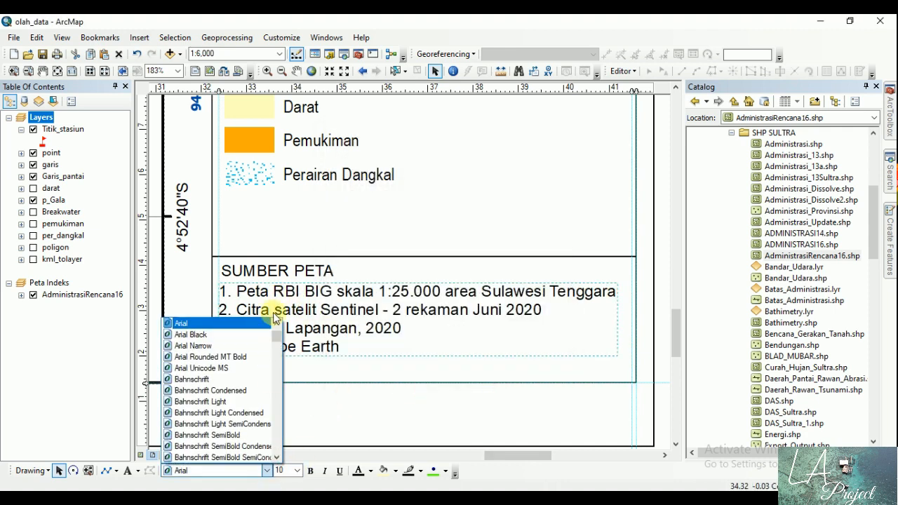
{"action": "left_click", "coordinate": [242, 345]}
{"action": "left_click", "coordinate": [297, 470]}
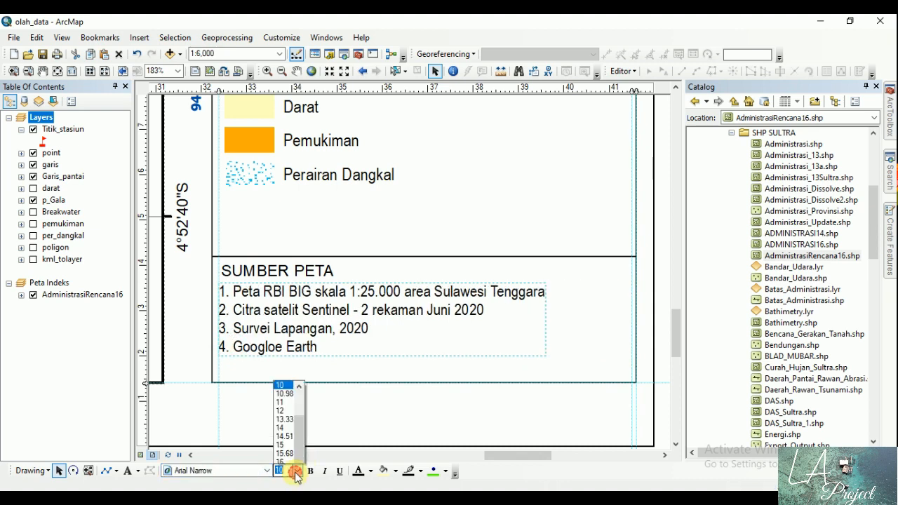
{"action": "left_click", "coordinate": [285, 340]}
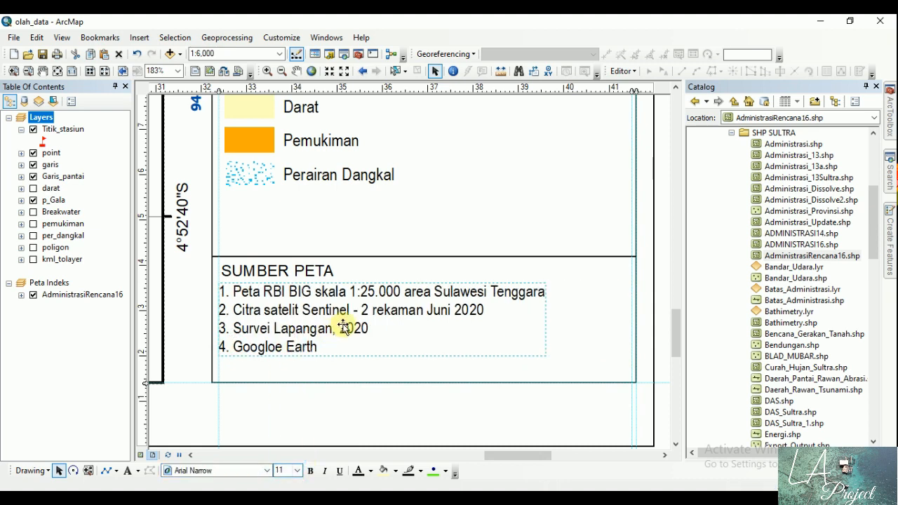
Step: Make the "SUMBER PETA" heading bold and move the source list down, clear of the heading
{"action": "left_click", "coordinate": [311, 268]}
{"action": "left_click", "coordinate": [311, 471]}
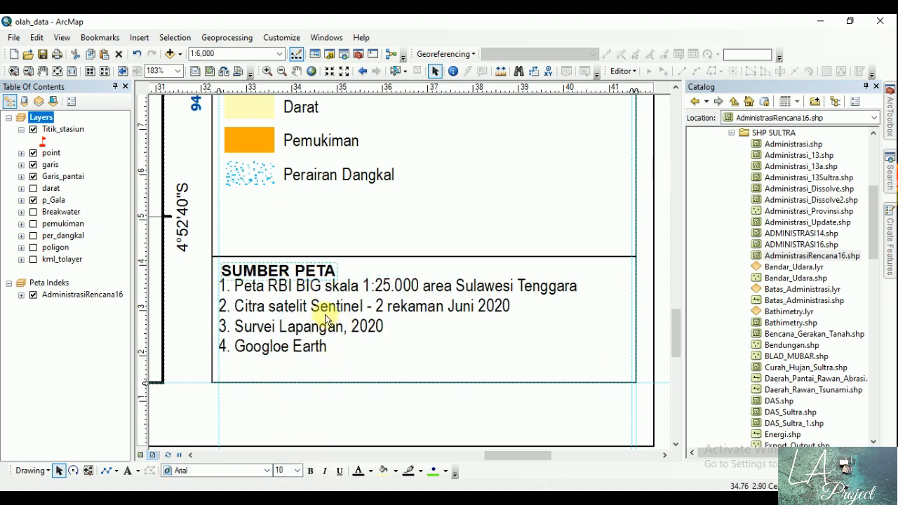
{"action": "left_click", "coordinate": [310, 306]}
{"action": "left_click_drag", "start_coordinate": [310, 306], "coordinate": [307, 312]}
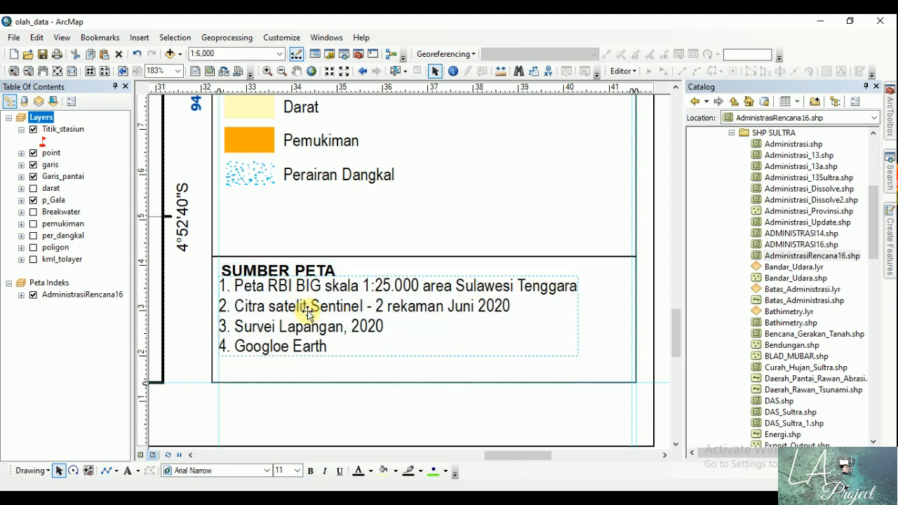
Step: Add a horizontal guide just above the side panel's bottom border, align the source list's lower edge to it, and deselect the list
{"action": "left_click", "coordinate": [145, 367]}
{"action": "left_click", "coordinate": [279, 336]}
{"action": "left_click_drag", "start_coordinate": [280, 339], "coordinate": [290, 331]}
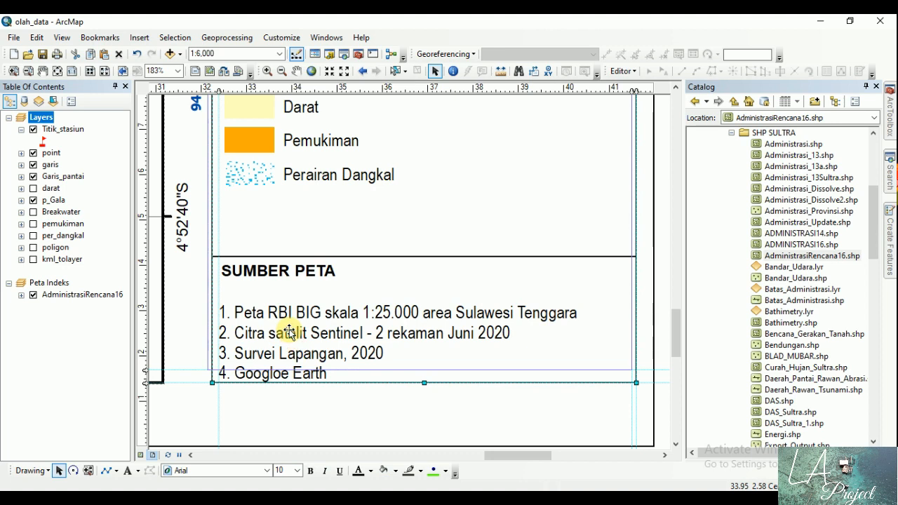
{"action": "left_click", "coordinate": [290, 331]}
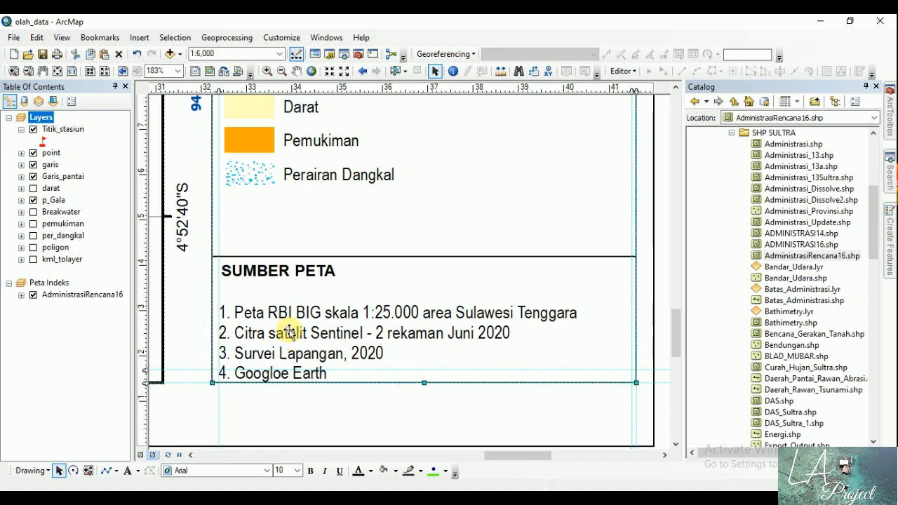
{"action": "left_click_drag", "start_coordinate": [266, 332], "coordinate": [261, 320]}
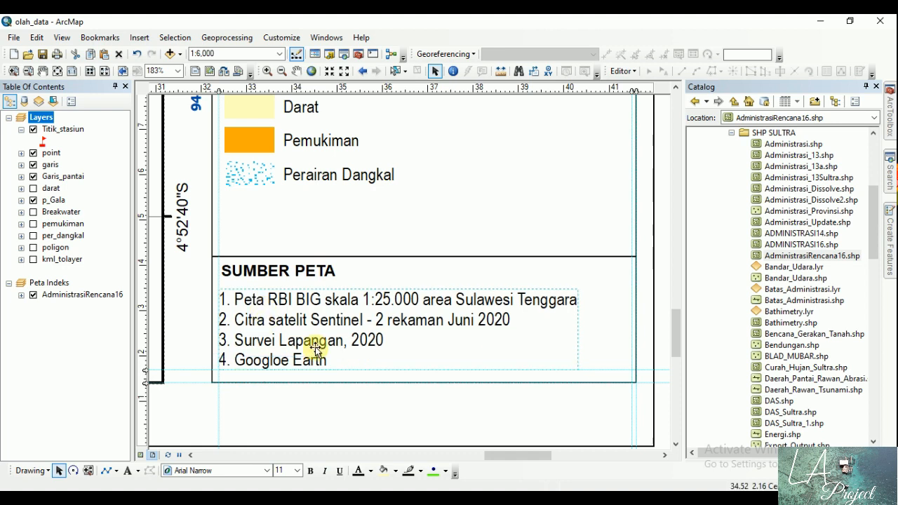
{"action": "left_click", "coordinate": [58, 71]}
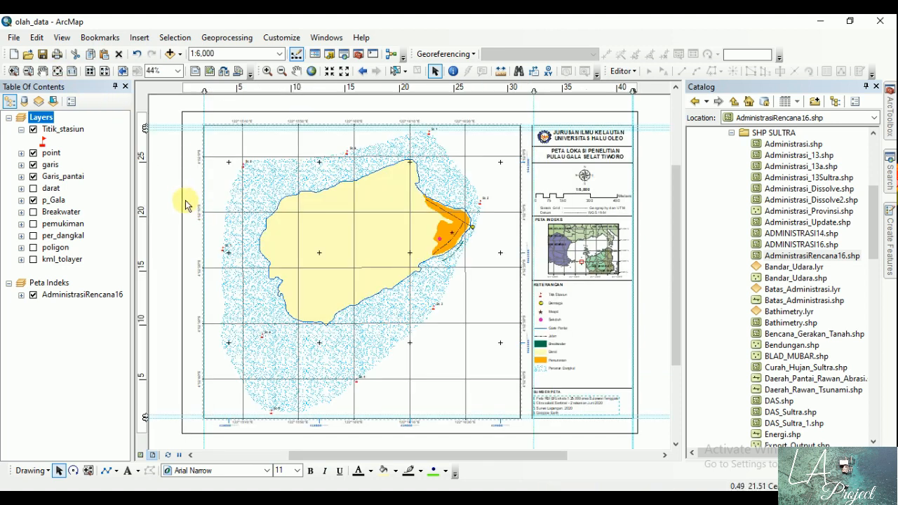
{"action": "left_click", "coordinate": [169, 196]}
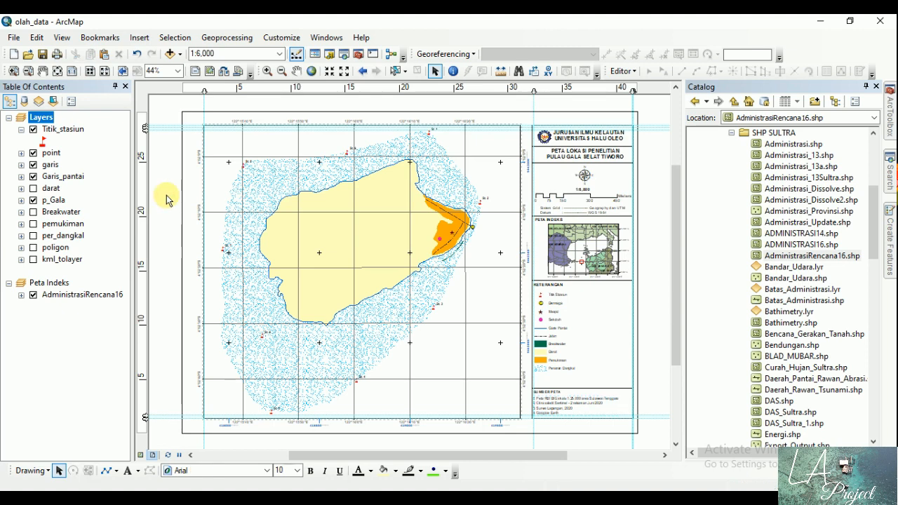